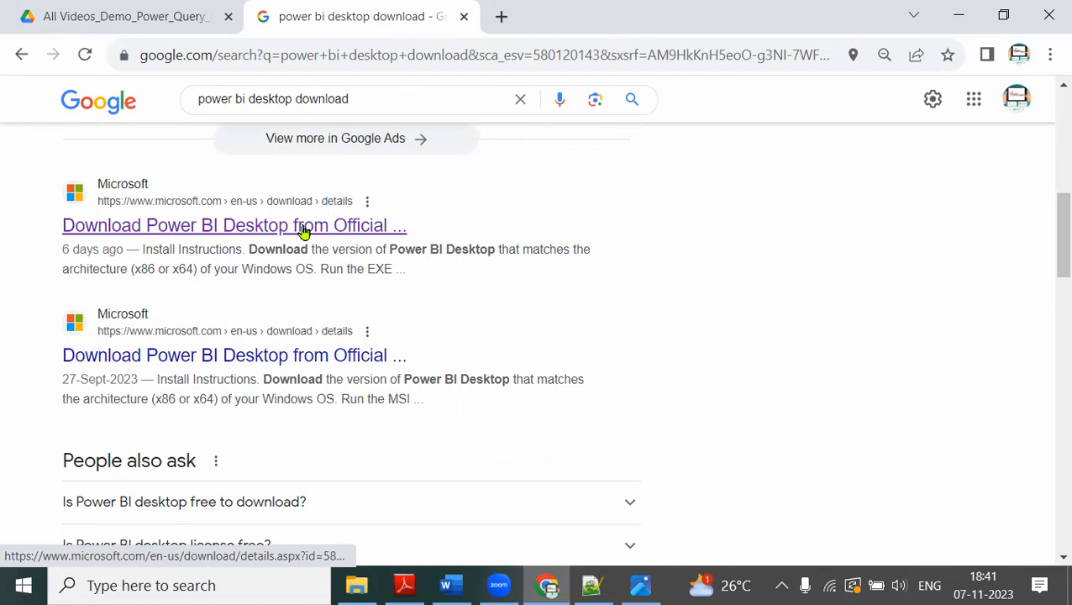
Step: Open Microsoft's official Power BI Desktop download page from the search results and highlight its title and description
{"action": "left_click", "coordinate": [303, 232]}
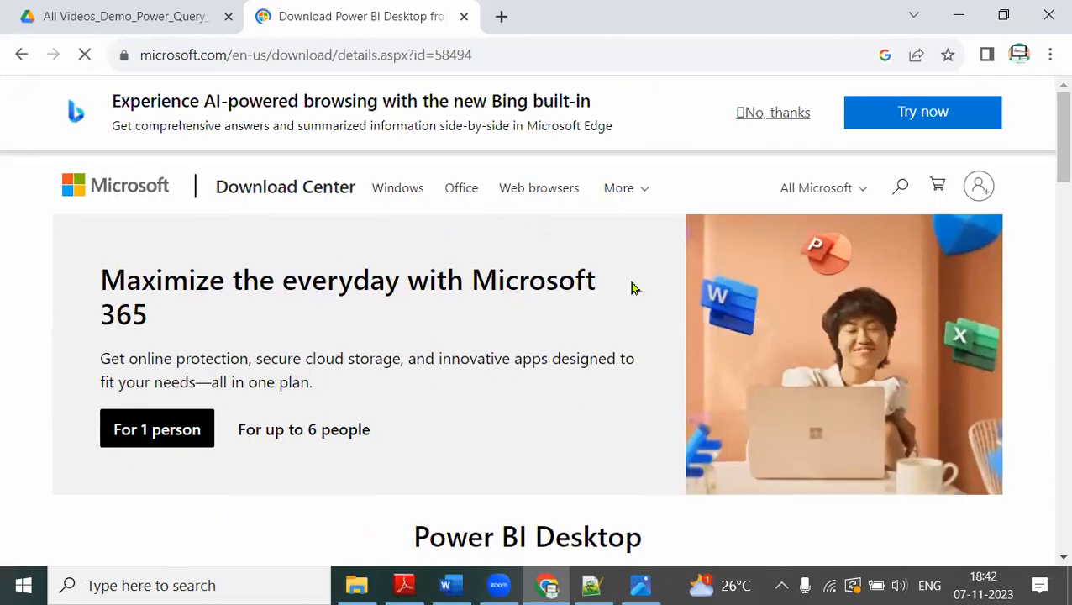
{"action": "scroll", "coordinate": [571, 286], "scroll_direction": "down", "scroll_amount": 3}
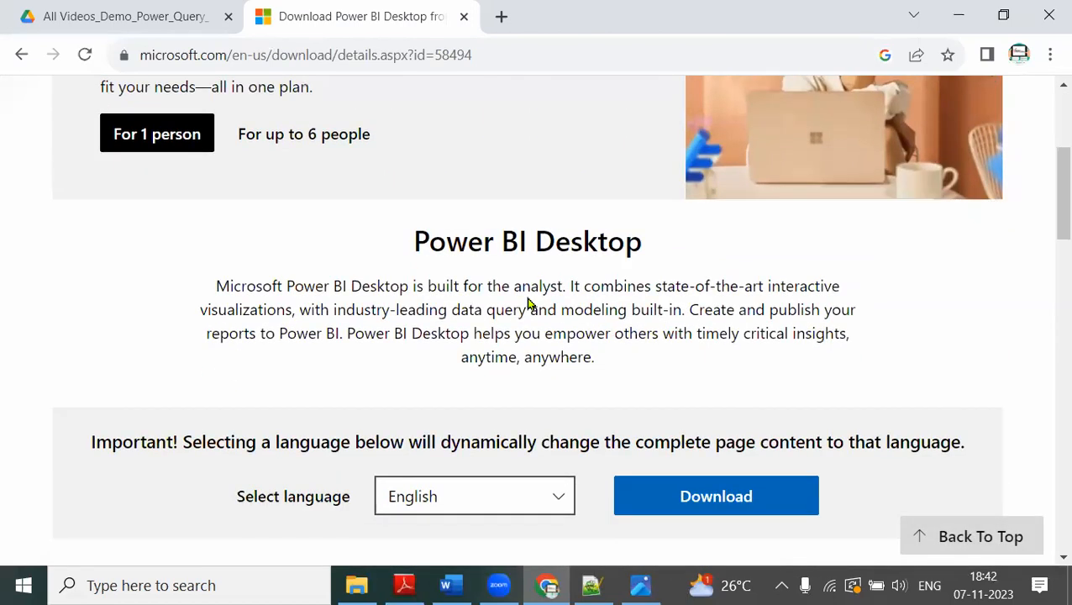
{"action": "left_click_drag", "start_coordinate": [413, 241], "coordinate": [640, 240]}
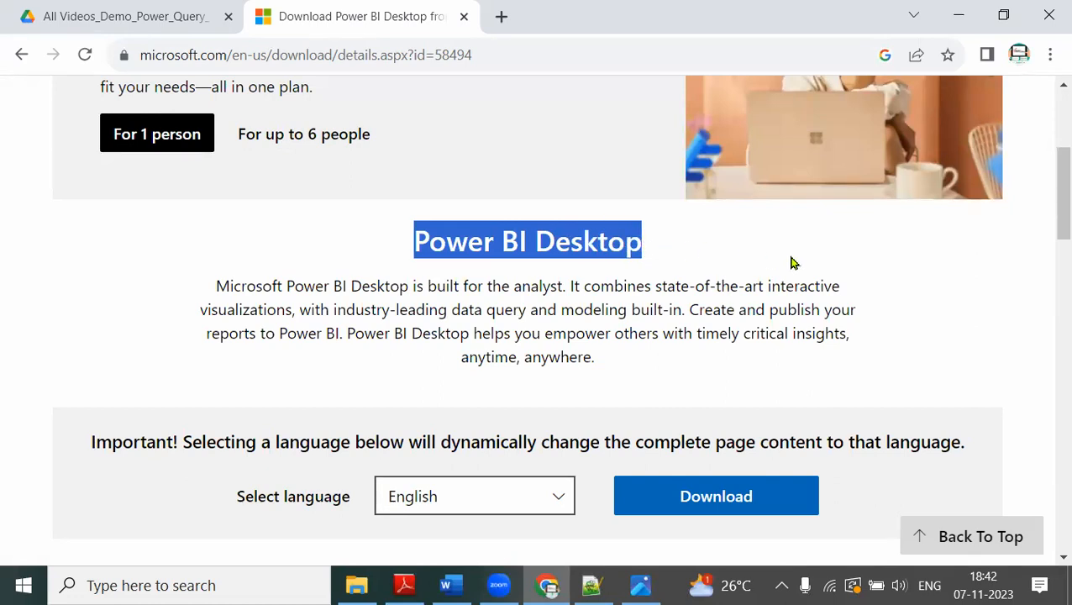
{"action": "scroll", "coordinate": [790, 262], "scroll_direction": "down", "scroll_amount": 2}
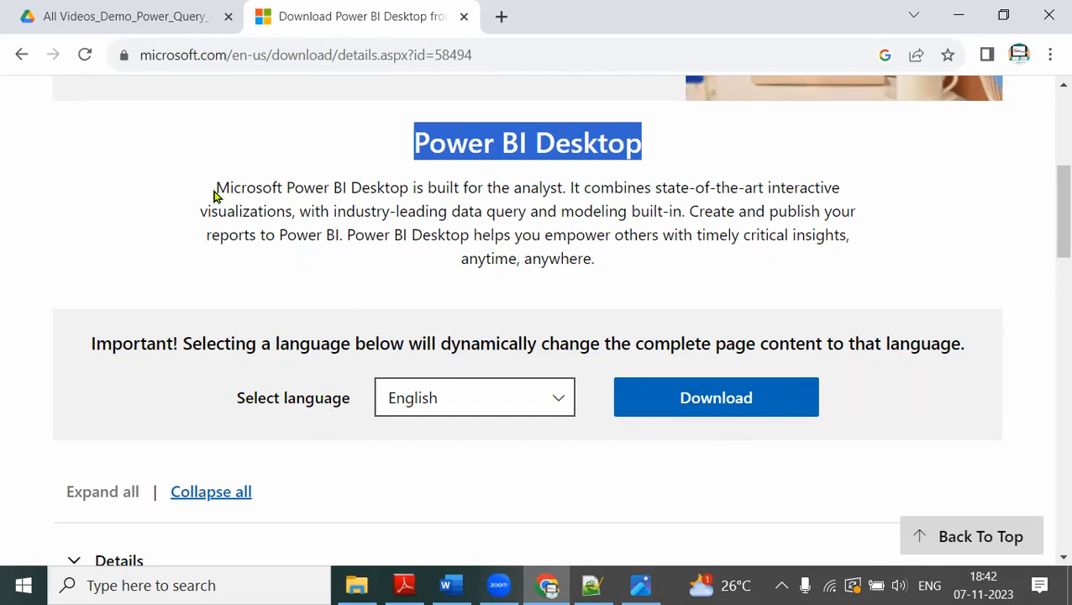
{"action": "left_click_drag", "start_coordinate": [215, 186], "coordinate": [603, 260]}
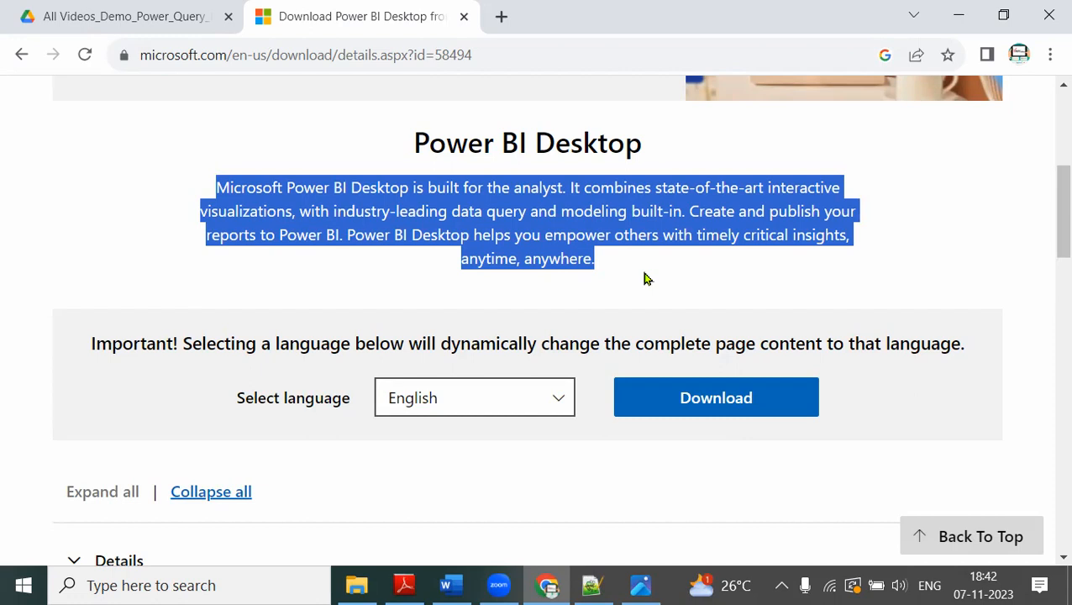
Step: Examine the version, file names, sizes and feature descriptions in the download page's Details section
{"action": "scroll", "coordinate": [642, 269], "scroll_direction": "down", "scroll_amount": 3}
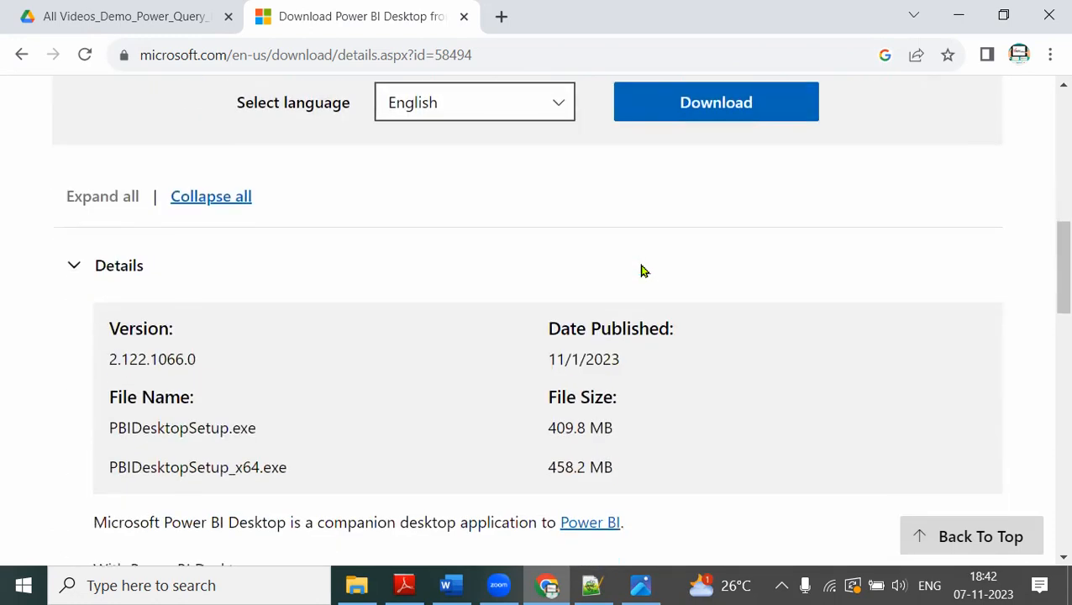
{"action": "scroll", "coordinate": [642, 270], "scroll_direction": "down", "scroll_amount": 1}
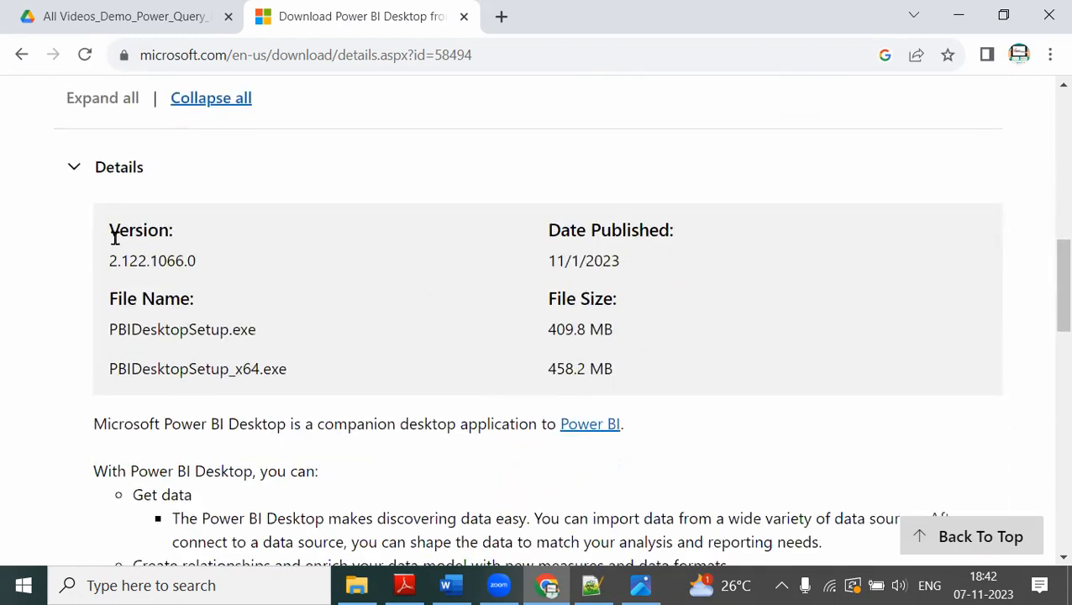
{"action": "left_click_drag", "start_coordinate": [107, 223], "coordinate": [735, 328]}
{"action": "left_click", "coordinate": [740, 326]}
{"action": "scroll", "coordinate": [739, 324], "scroll_direction": "down", "scroll_amount": 4}
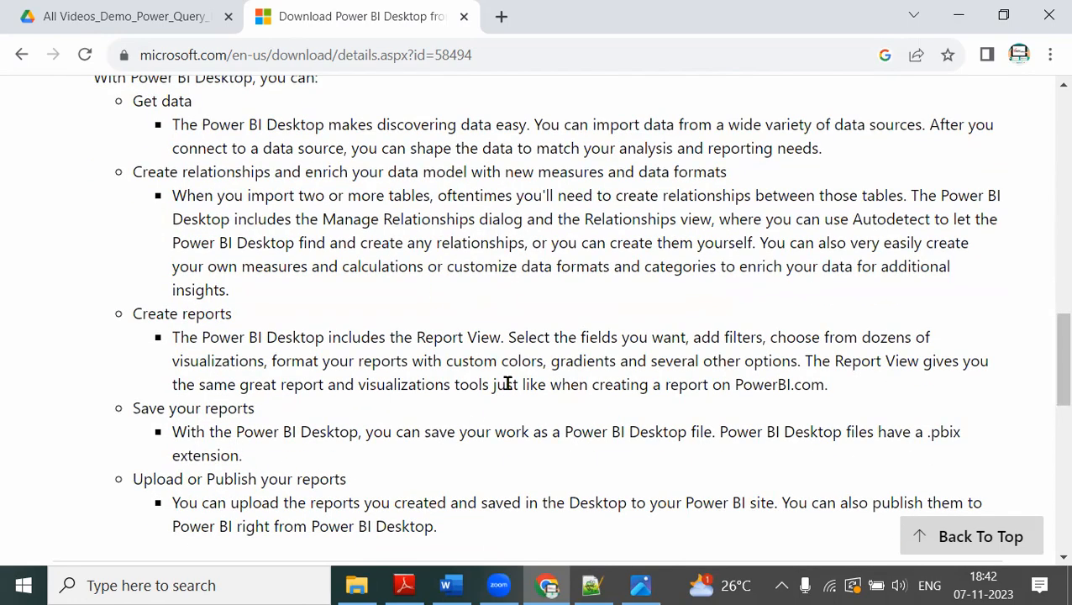
{"action": "scroll", "coordinate": [509, 382], "scroll_direction": "up", "scroll_amount": 1}
{"action": "scroll", "coordinate": [510, 386], "scroll_direction": "down", "scroll_amount": 5}
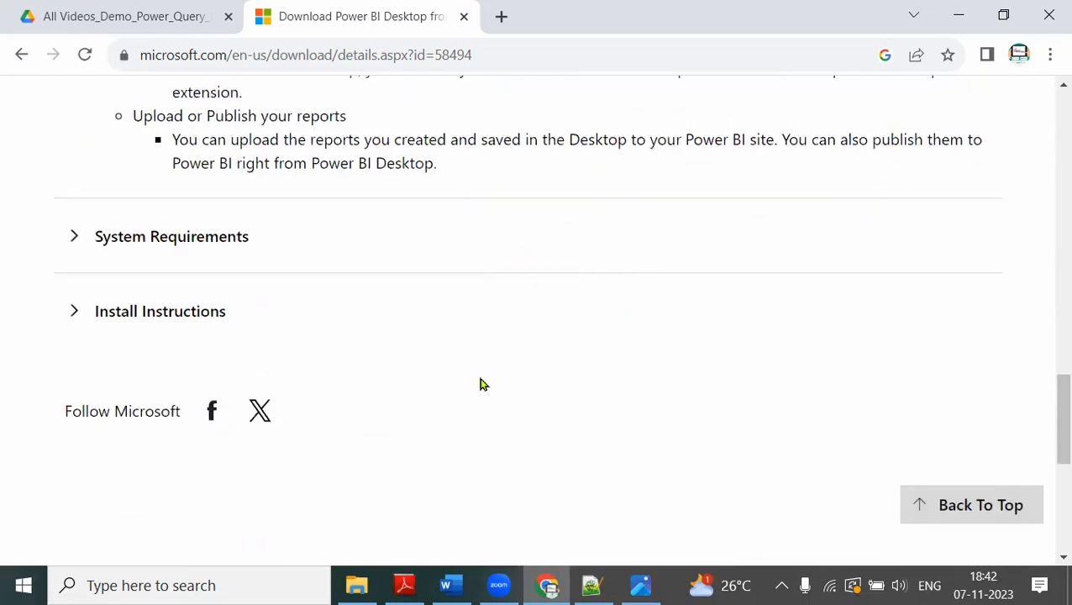
Step: Expand the System Requirements and Install Instructions sections and read them
{"action": "left_click", "coordinate": [77, 210]}
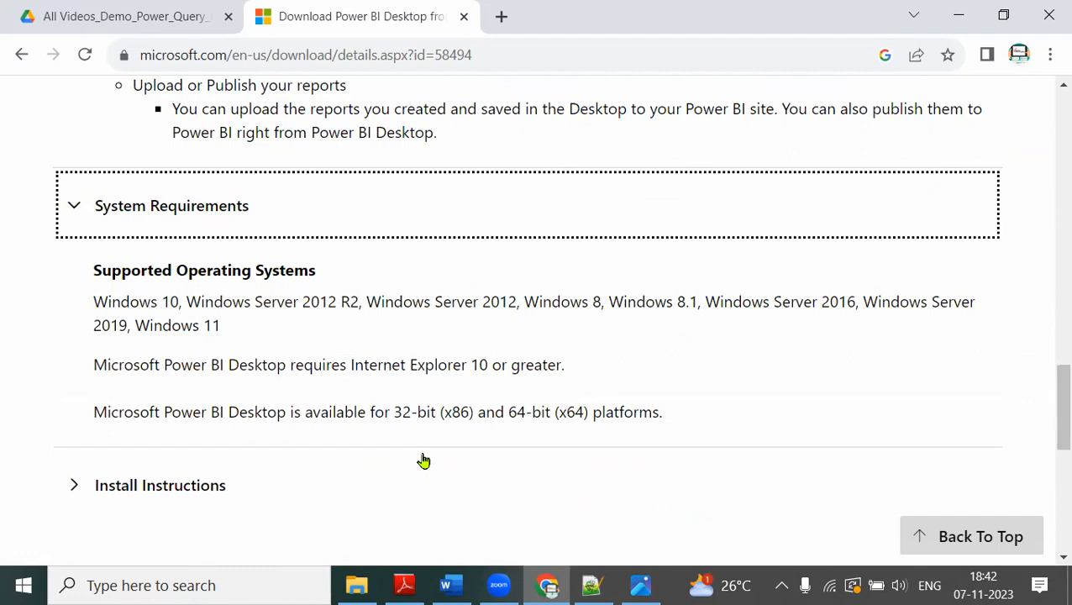
{"action": "left_click", "coordinate": [77, 487]}
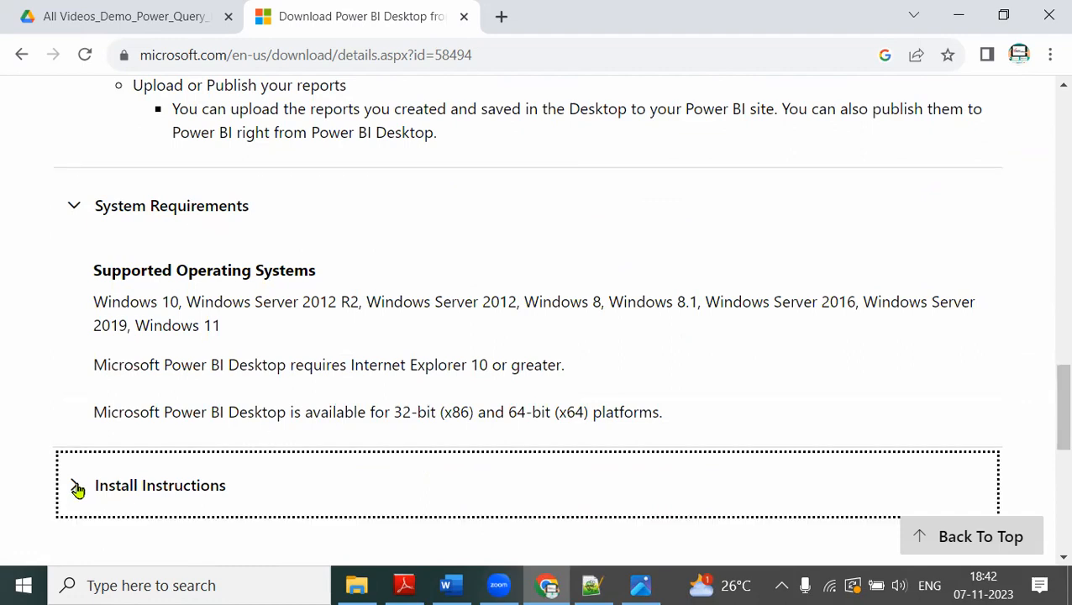
{"action": "scroll", "coordinate": [411, 395], "scroll_direction": "down", "scroll_amount": 2}
{"action": "scroll", "coordinate": [417, 394], "scroll_direction": "down", "scroll_amount": 1}
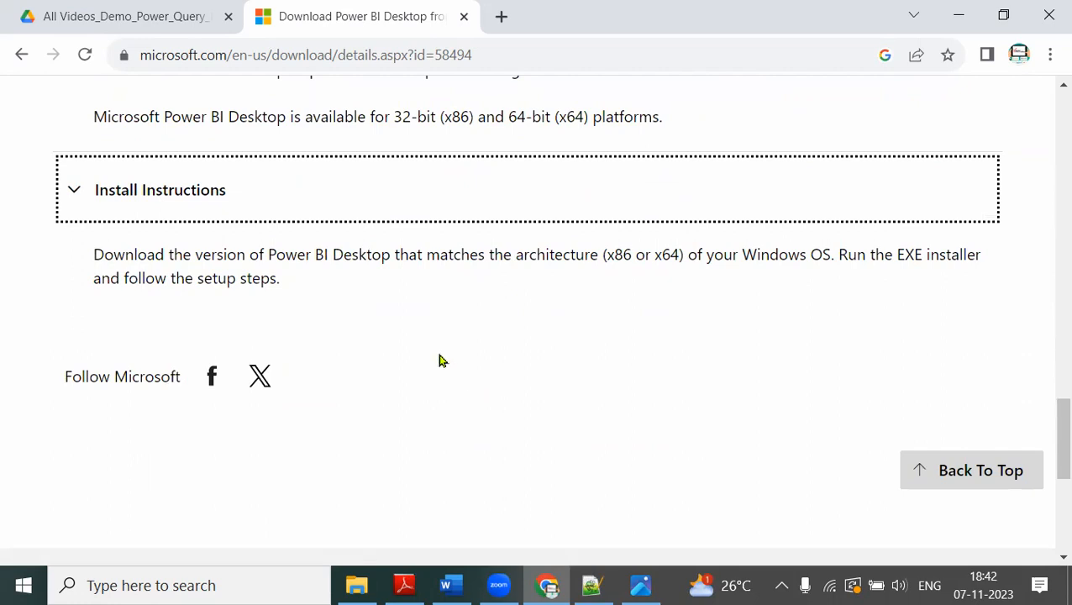
Step: Open the list of available Power BI Desktop installer files, keeping English as the language
{"action": "scroll", "coordinate": [442, 361], "scroll_direction": "up", "scroll_amount": 15}
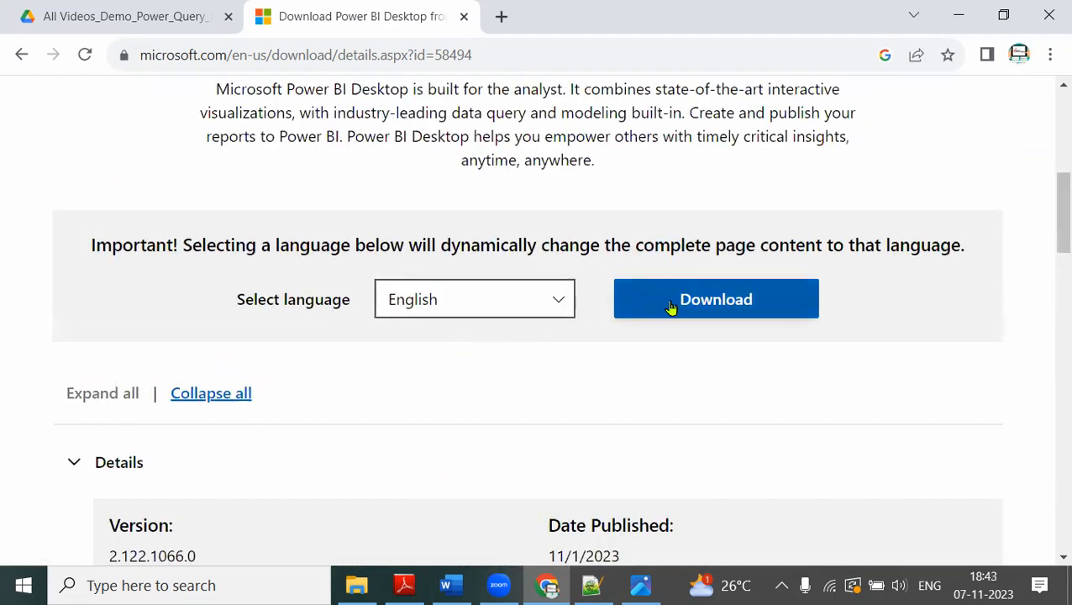
{"action": "left_click", "coordinate": [672, 308]}
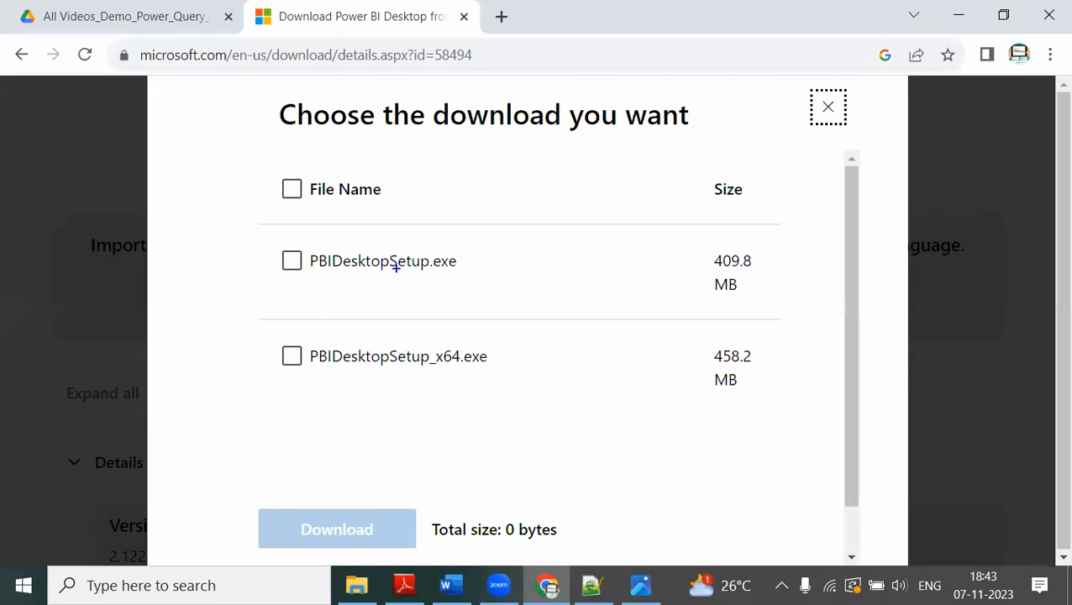
Step: Annotate the installer list with handwritten "32 bit" and system type notes, underline the x64 file, and clear the drawing
{"action": "mouse_move", "coordinate": [398, 278]}
{"action": "left_mouse_down"}
{"action": "mouse_move", "coordinate": [396, 293]}
{"action": "mouse_move", "coordinate": [456, 285]}
{"action": "left_mouse_up"}
{"action": "left_click_drag", "start_coordinate": [460, 239], "coordinate": [493, 284]}
{"action": "left_click_drag", "start_coordinate": [499, 235], "coordinate": [504, 277]}
{"action": "left_click_drag", "start_coordinate": [490, 267], "coordinate": [522, 249]}
{"action": "mouse_move", "coordinate": [581, 199]}
{"action": "left_mouse_down"}
{"action": "mouse_move", "coordinate": [561, 201]}
{"action": "mouse_move", "coordinate": [611, 242]}
{"action": "mouse_move", "coordinate": [675, 195]}
{"action": "mouse_move", "coordinate": [691, 231]}
{"action": "mouse_move", "coordinate": [733, 202]}
{"action": "mouse_move", "coordinate": [781, 229]}
{"action": "mouse_move", "coordinate": [816, 196]}
{"action": "mouse_move", "coordinate": [749, 260]}
{"action": "left_mouse_up"}
{"action": "mouse_move", "coordinate": [409, 383]}
{"action": "left_mouse_down"}
{"action": "mouse_move", "coordinate": [519, 378]}
{"action": "mouse_move", "coordinate": [615, 258]}
{"action": "left_mouse_up"}
{"action": "left_click_drag", "start_coordinate": [614, 261], "coordinate": [622, 294]}
{"action": "left_click_drag", "start_coordinate": [514, 251], "coordinate": [547, 245]}
{"action": "left_click_drag", "start_coordinate": [544, 237], "coordinate": [561, 270]}
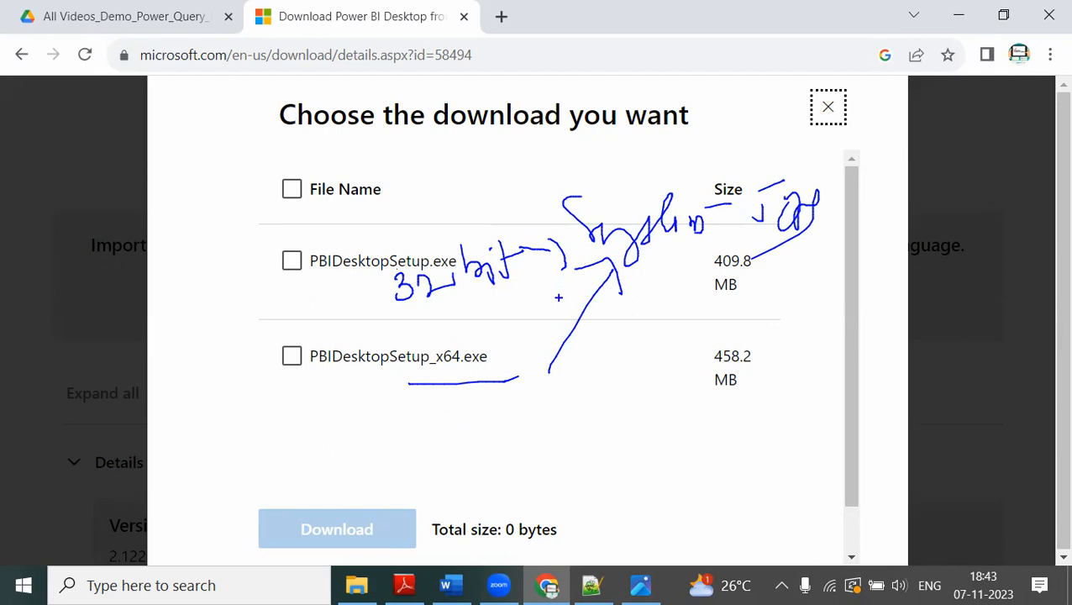
{"action": "key", "text": "Escape"}
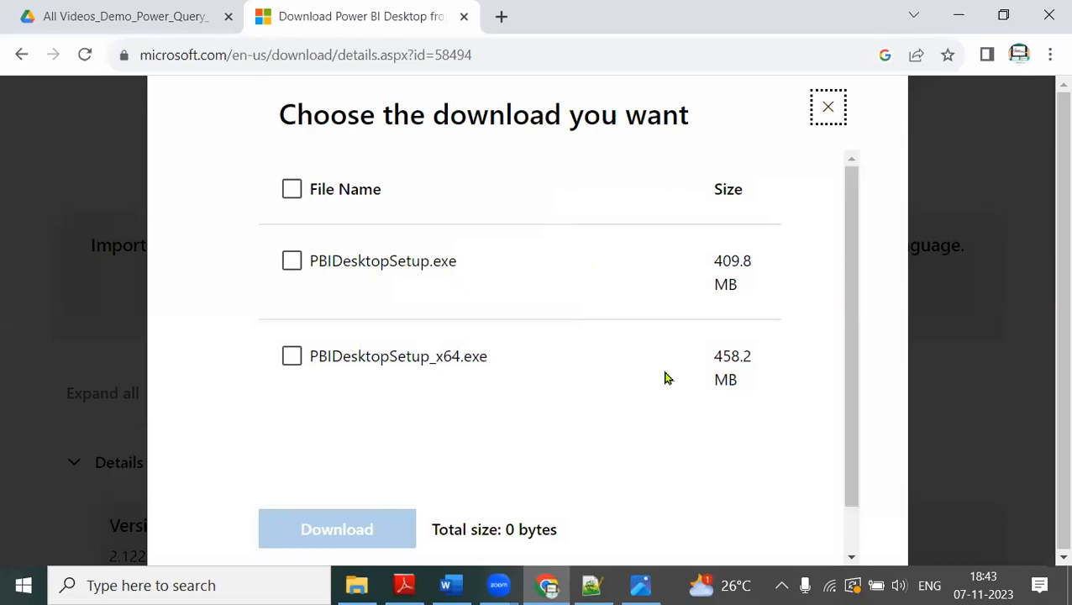
Step: Check the computer's system type in the Windows System Information app, and close it
{"action": "left_click", "coordinate": [151, 569]}
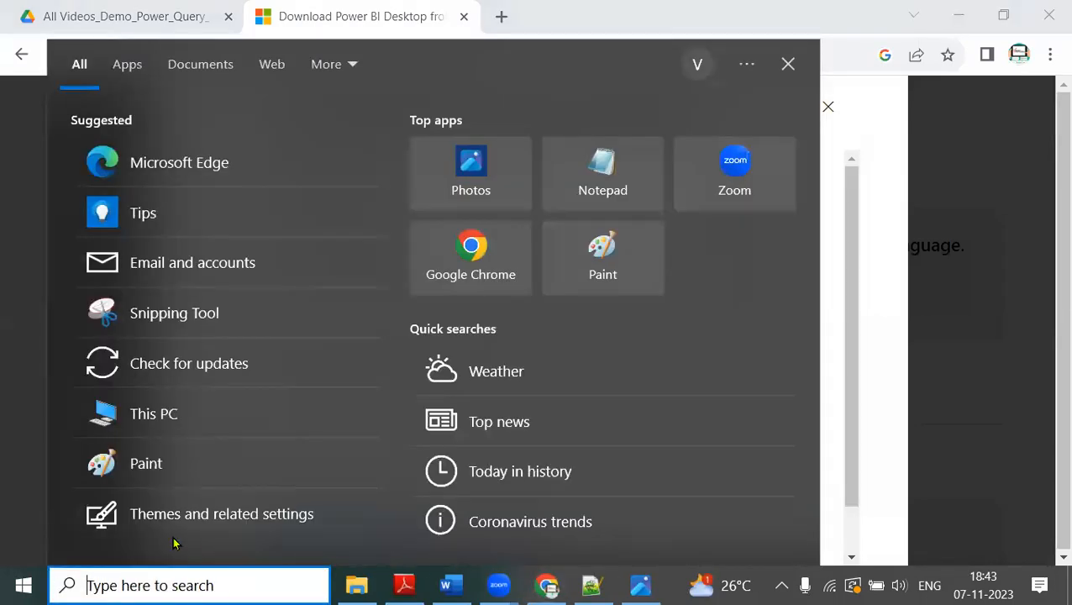
{"action": "type", "text": "sysin"}
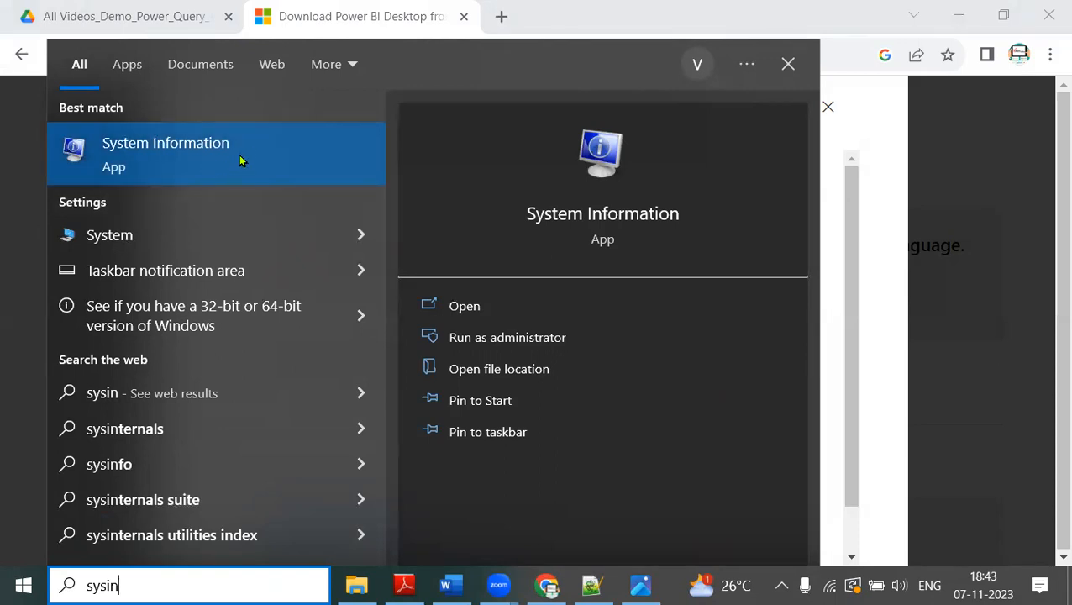
{"action": "left_click", "coordinate": [161, 164]}
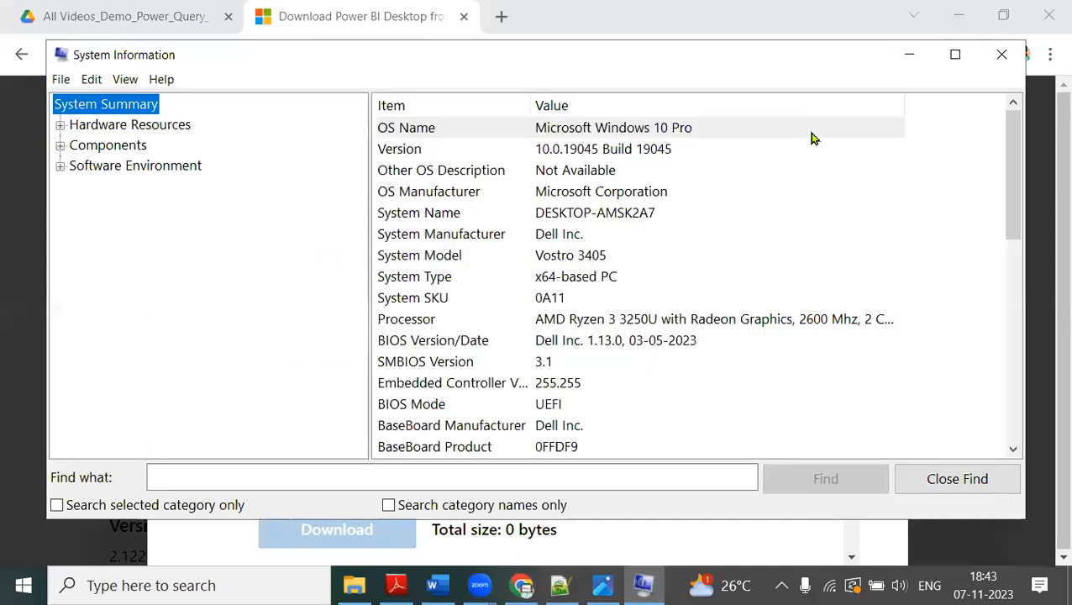
{"action": "left_click", "coordinate": [953, 56]}
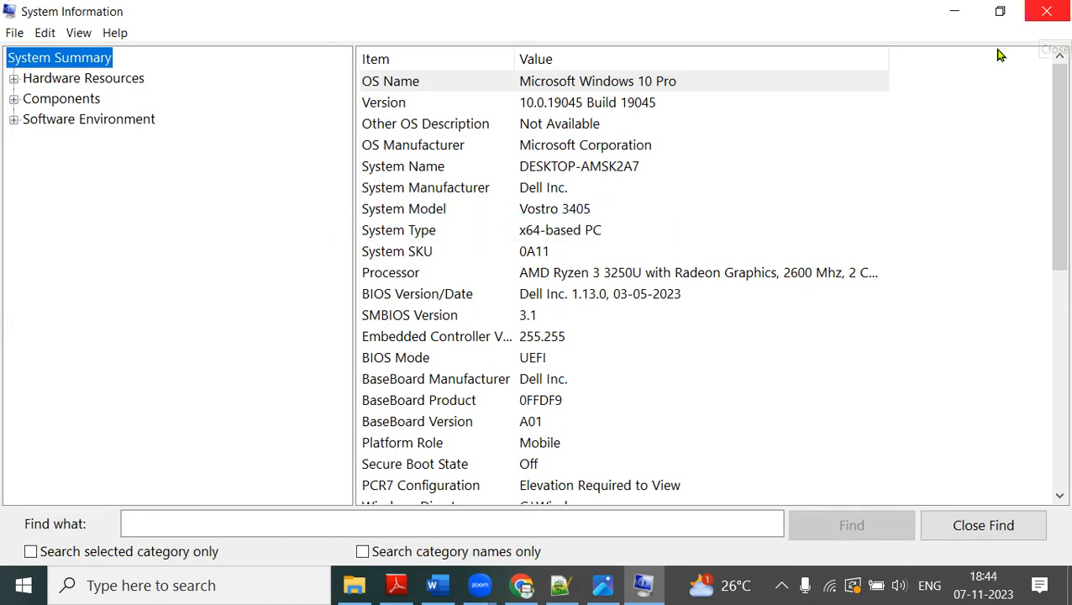
{"action": "left_click", "coordinate": [1045, 11]}
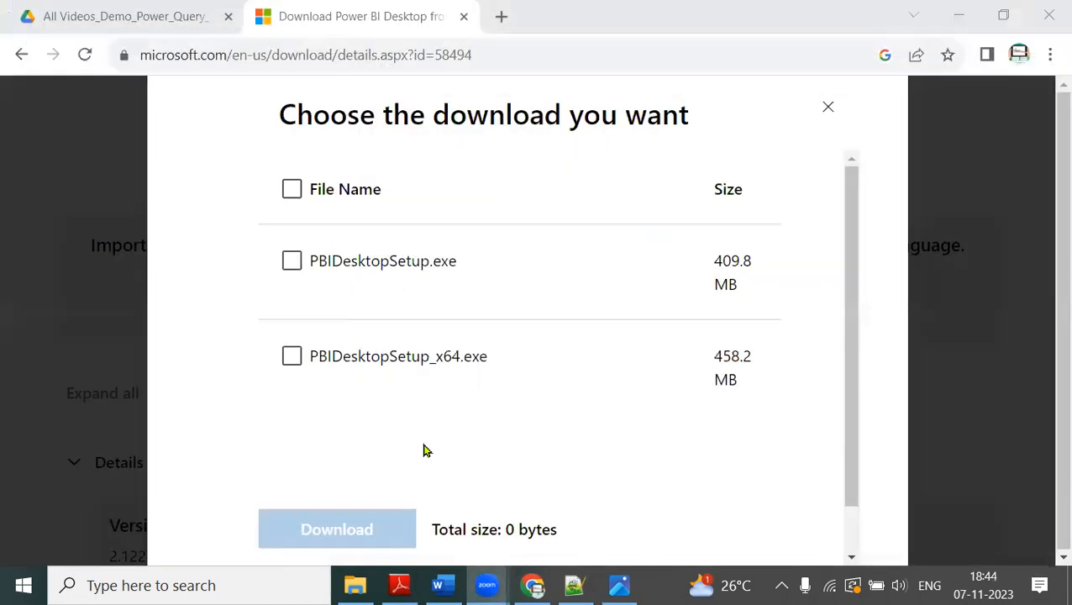
Step: Select PBIDesktopSetup_x64.exe for download and highlight the total size
{"action": "left_click", "coordinate": [291, 357]}
{"action": "left_click_drag", "start_coordinate": [503, 531], "coordinate": [591, 530]}
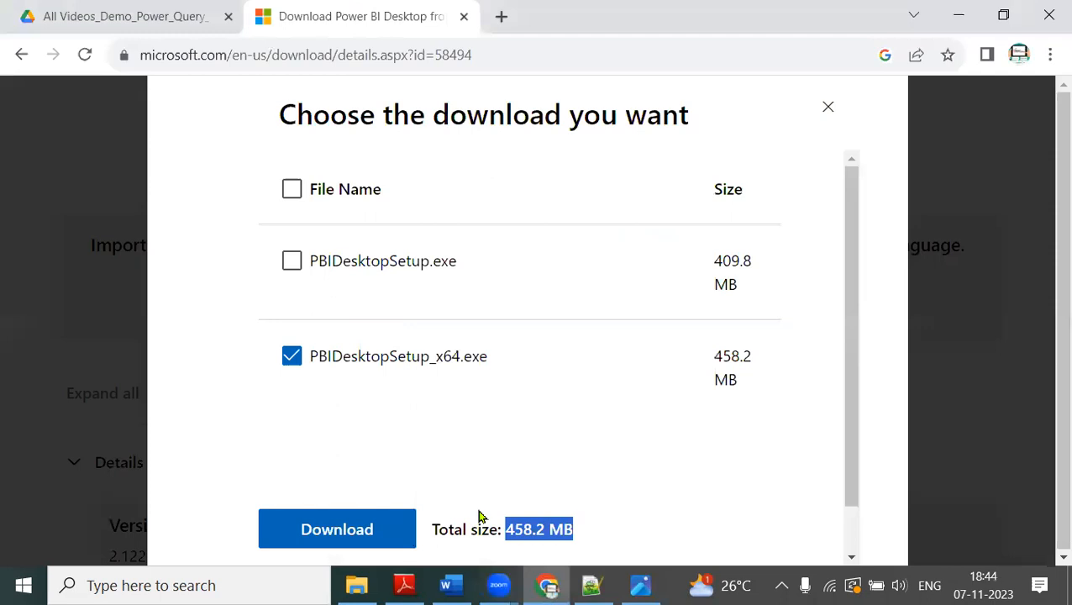
Step: Switch to File Explorer and select the PBIDesktopSetup_x64 installer in the 12192022 folder on Local Disk (D:)
{"action": "mouse_move", "coordinate": [359, 586]}
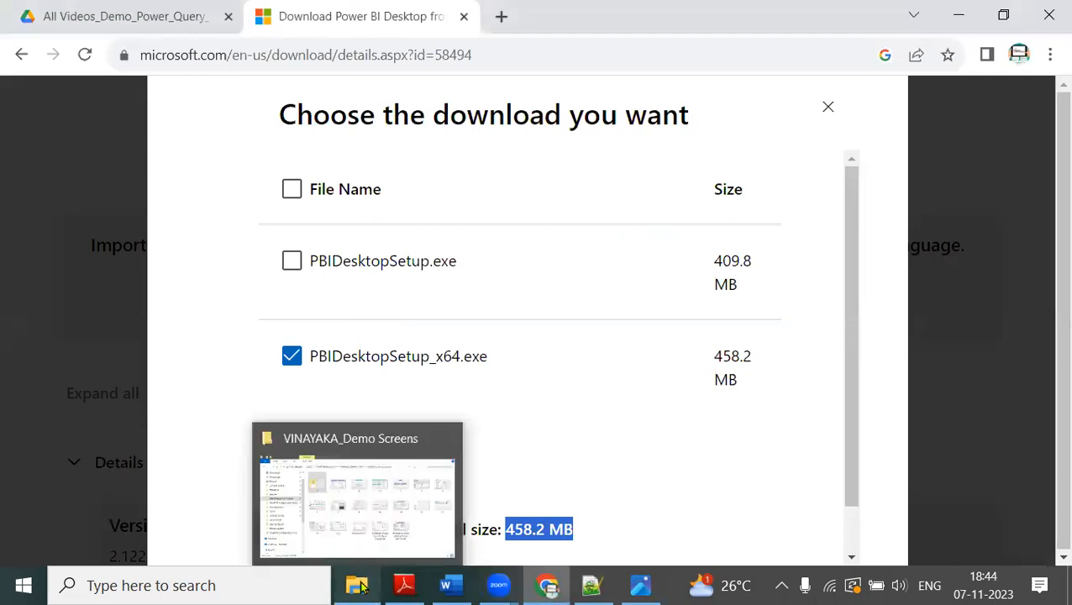
{"action": "left_click", "coordinate": [337, 542]}
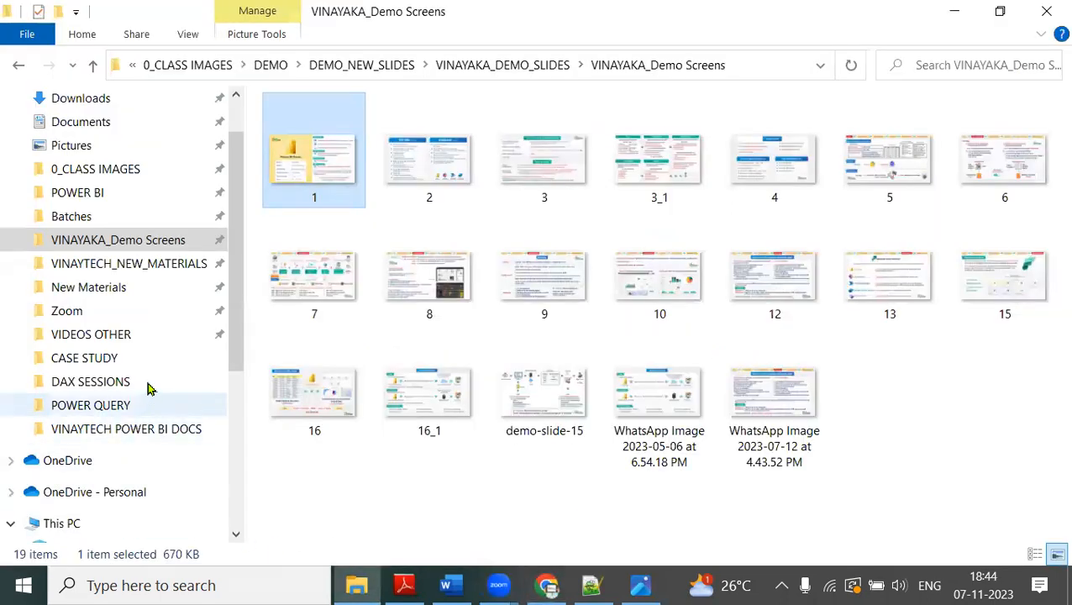
{"action": "scroll", "coordinate": [149, 387], "scroll_direction": "down", "scroll_amount": 3}
{"action": "left_click", "coordinate": [109, 522]}
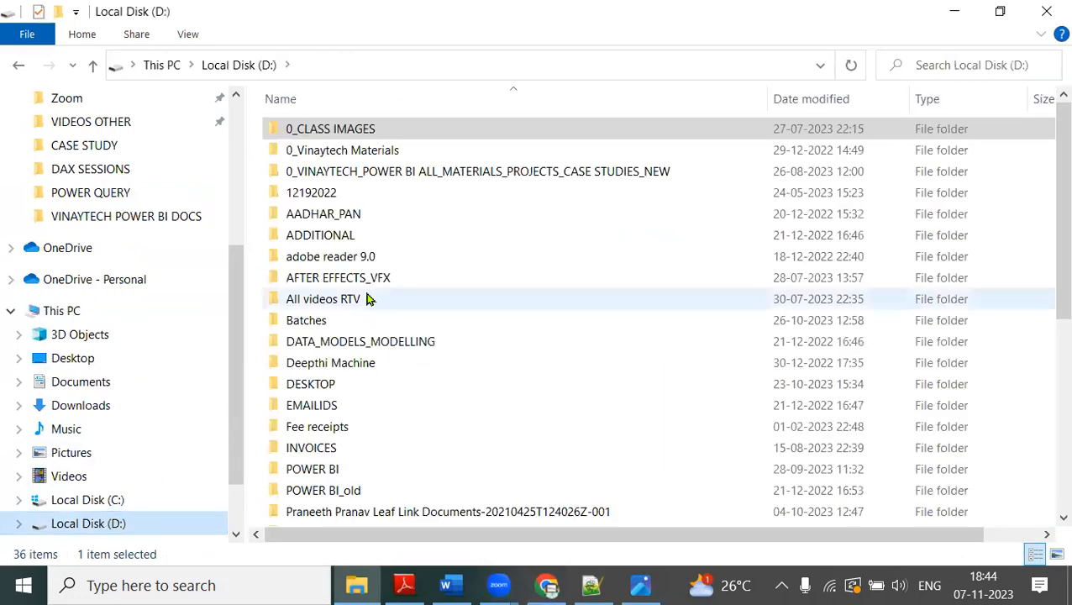
{"action": "double_click", "coordinate": [324, 194]}
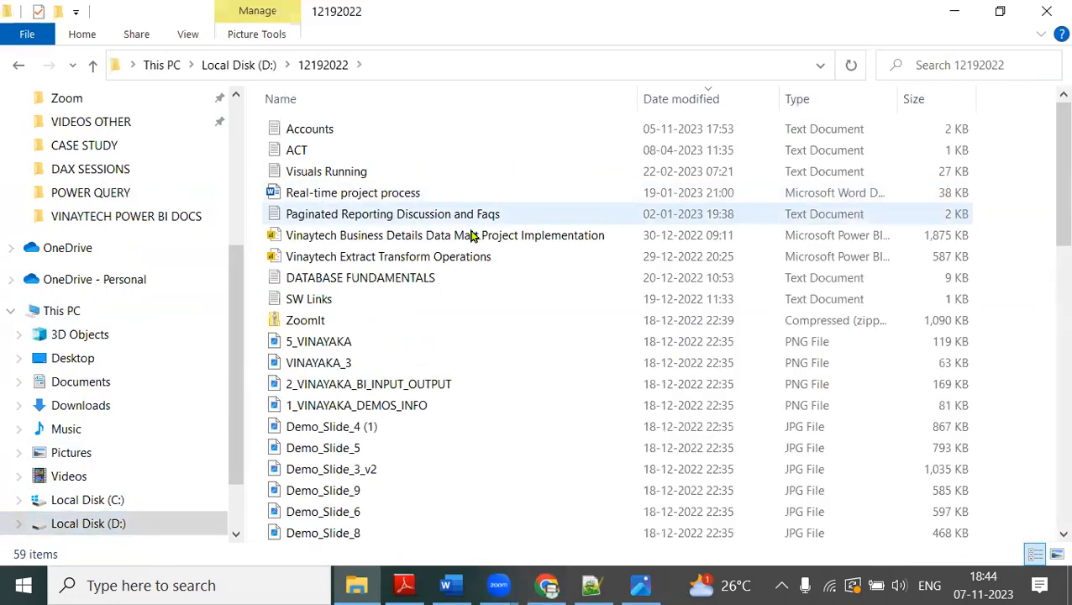
{"action": "scroll", "coordinate": [460, 358], "scroll_direction": "down", "scroll_amount": 6}
{"action": "scroll", "coordinate": [462, 378], "scroll_direction": "down", "scroll_amount": 4}
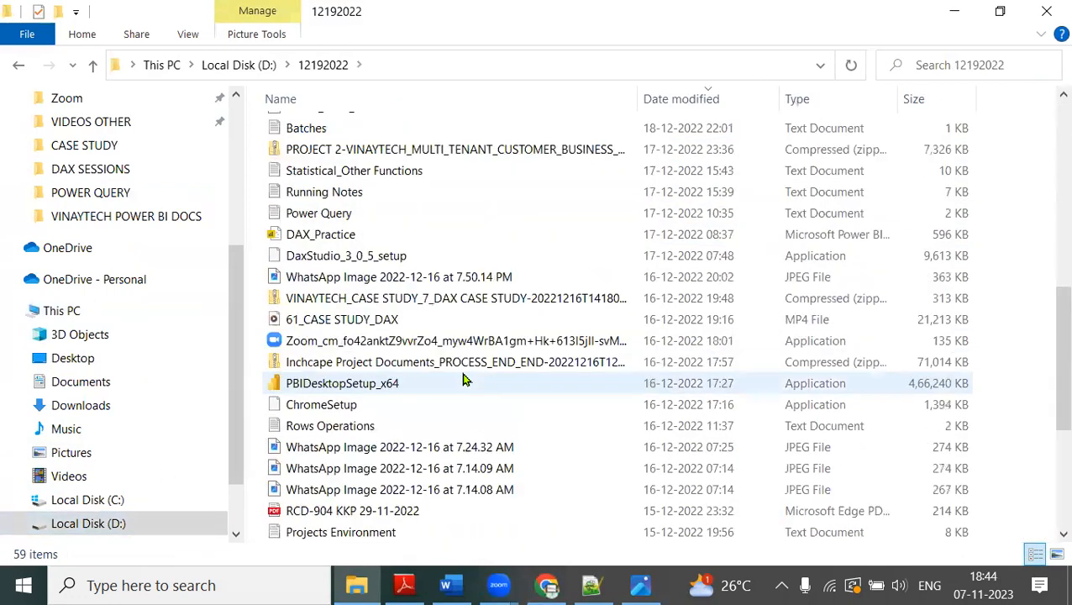
{"action": "scroll", "coordinate": [461, 377], "scroll_direction": "down", "scroll_amount": 1}
{"action": "left_click", "coordinate": [368, 327]}
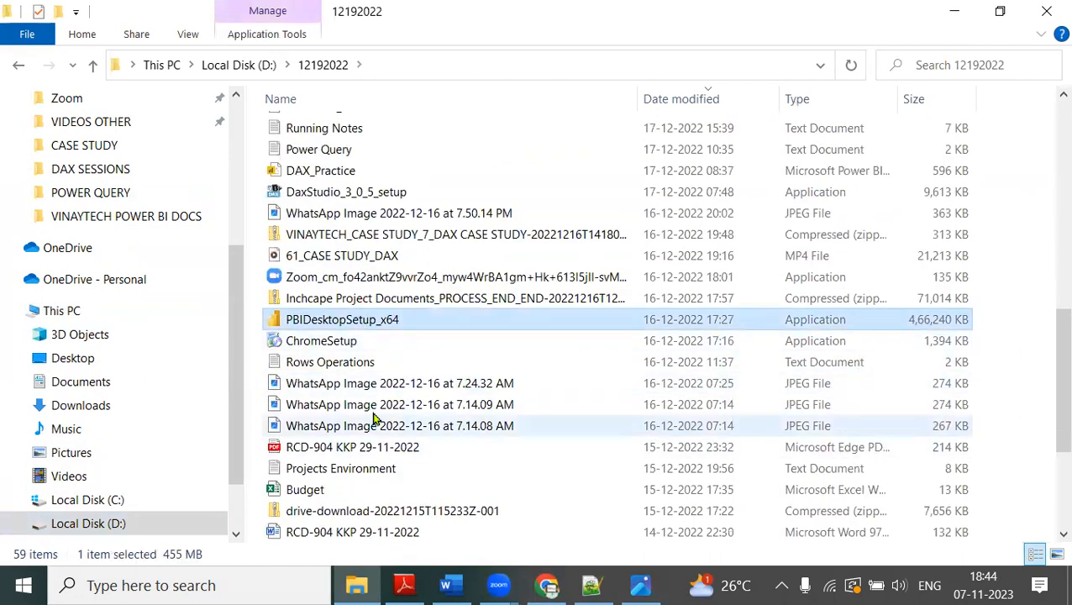
Step: Draw a box, a circle and a check mark on the PBIDesktopSetup_x64 row
{"action": "key", "text": "ctrl+2"}
{"action": "left_click_drag", "start_coordinate": [258, 306], "coordinate": [972, 328]}
{"action": "mouse_move", "coordinate": [451, 330]}
{"action": "left_mouse_down"}
{"action": "mouse_move", "coordinate": [418, 296]}
{"action": "mouse_move", "coordinate": [281, 287]}
{"action": "mouse_move", "coordinate": [302, 348]}
{"action": "mouse_move", "coordinate": [451, 309]}
{"action": "mouse_move", "coordinate": [403, 286]}
{"action": "left_mouse_up"}
{"action": "mouse_move", "coordinate": [967, 308]}
{"action": "left_mouse_down"}
{"action": "mouse_move", "coordinate": [972, 321]}
{"action": "mouse_move", "coordinate": [1021, 291]}
{"action": "left_mouse_up"}
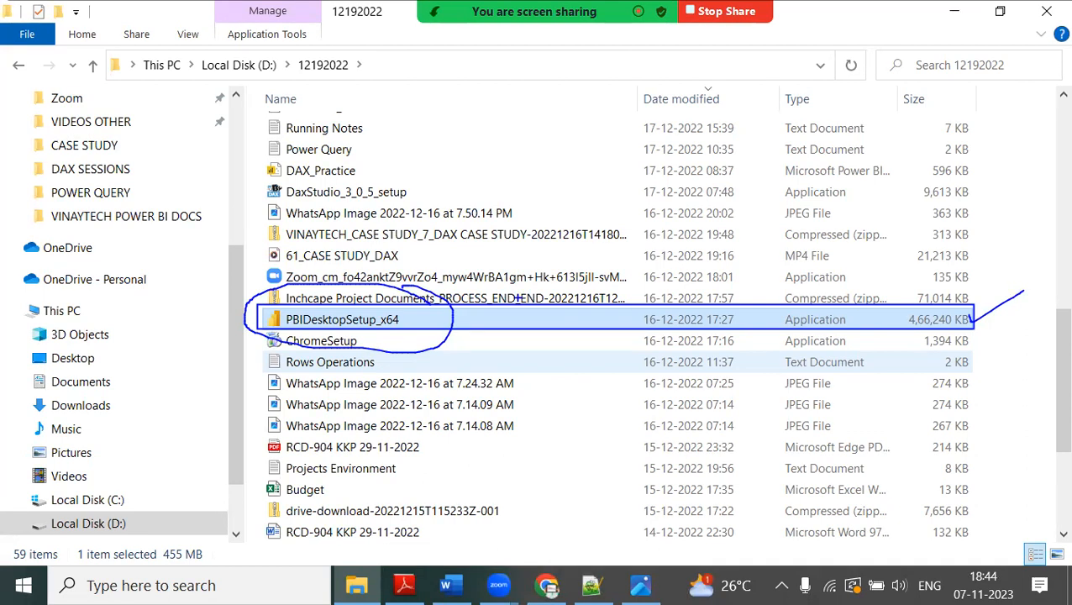
Step: Draw a line from the installer to handwritten "N-N-F" and "Wizard" notes, and clear all annotations
{"action": "mouse_move", "coordinate": [416, 314]}
{"action": "left_mouse_down"}
{"action": "mouse_move", "coordinate": [504, 228]}
{"action": "mouse_move", "coordinate": [527, 179]}
{"action": "mouse_move", "coordinate": [563, 170]}
{"action": "left_mouse_up"}
{"action": "mouse_move", "coordinate": [574, 177]}
{"action": "left_mouse_down"}
{"action": "mouse_move", "coordinate": [579, 157]}
{"action": "mouse_move", "coordinate": [616, 142]}
{"action": "left_mouse_up"}
{"action": "mouse_move", "coordinate": [645, 143]}
{"action": "left_mouse_down"}
{"action": "mouse_move", "coordinate": [656, 94]}
{"action": "mouse_move", "coordinate": [661, 102]}
{"action": "left_mouse_up"}
{"action": "left_click_drag", "start_coordinate": [656, 125], "coordinate": [671, 126]}
{"action": "mouse_move", "coordinate": [624, 163]}
{"action": "left_mouse_down"}
{"action": "mouse_move", "coordinate": [615, 211]}
{"action": "mouse_move", "coordinate": [670, 164]}
{"action": "mouse_move", "coordinate": [679, 180]}
{"action": "left_mouse_up"}
{"action": "mouse_move", "coordinate": [686, 161]}
{"action": "left_mouse_down"}
{"action": "mouse_move", "coordinate": [707, 153]}
{"action": "mouse_move", "coordinate": [723, 171]}
{"action": "left_mouse_up"}
{"action": "mouse_move", "coordinate": [734, 151]}
{"action": "left_mouse_down"}
{"action": "mouse_move", "coordinate": [729, 165]}
{"action": "mouse_move", "coordinate": [765, 143]}
{"action": "left_mouse_up"}
{"action": "mouse_move", "coordinate": [767, 143]}
{"action": "left_mouse_down"}
{"action": "mouse_move", "coordinate": [785, 111]}
{"action": "mouse_move", "coordinate": [791, 145]}
{"action": "left_mouse_up"}
{"action": "left_click", "coordinate": [804, 145]}
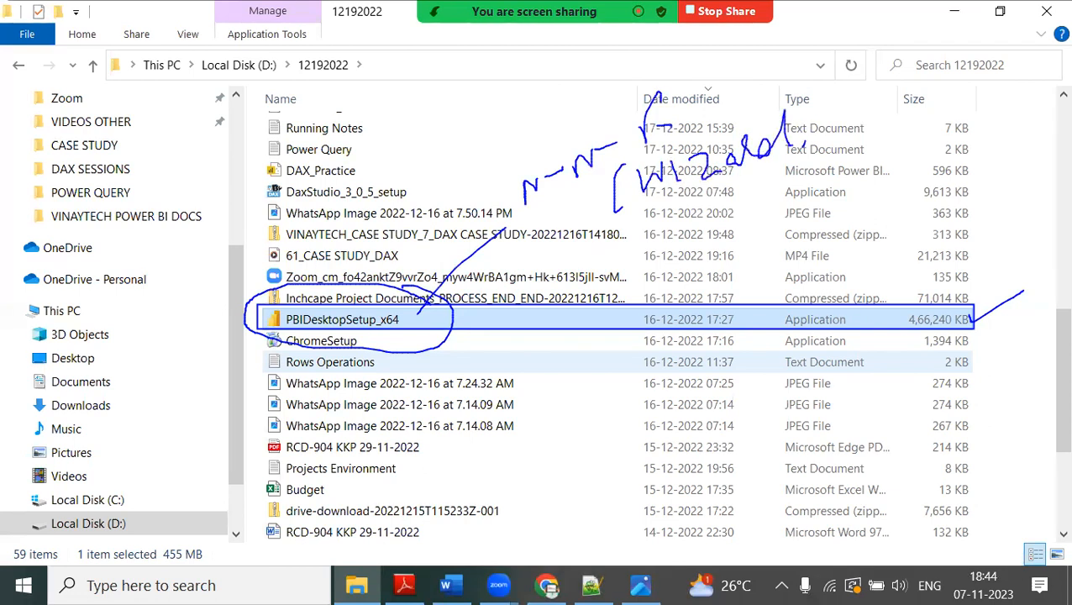
{"action": "mouse_move", "coordinate": [677, 231]}
{"action": "left_mouse_down"}
{"action": "mouse_move", "coordinate": [756, 218]}
{"action": "mouse_move", "coordinate": [699, 324]}
{"action": "mouse_move", "coordinate": [705, 243]}
{"action": "left_mouse_up"}
{"action": "left_click_drag", "start_coordinate": [746, 283], "coordinate": [771, 292]}
{"action": "left_click_drag", "start_coordinate": [780, 173], "coordinate": [779, 218]}
{"action": "left_click_drag", "start_coordinate": [780, 219], "coordinate": [808, 198]}
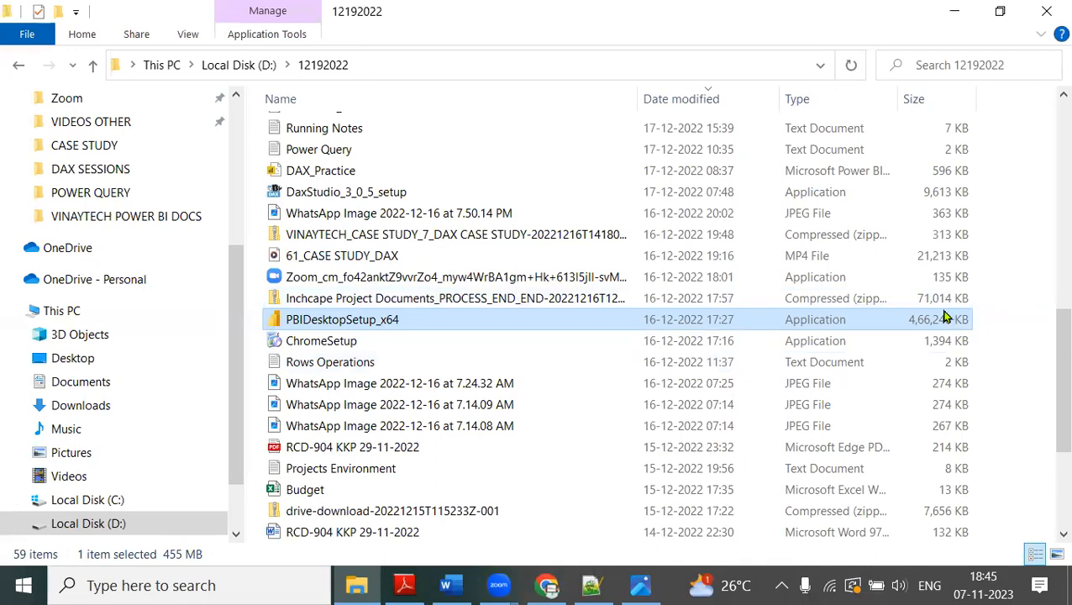
Step: Minimize the open windows to show the desktop with the Power BI Desktop shortcut
{"action": "left_click", "coordinate": [956, 15]}
{"action": "left_click", "coordinate": [956, 15]}
{"action": "left_click", "coordinate": [957, 15]}
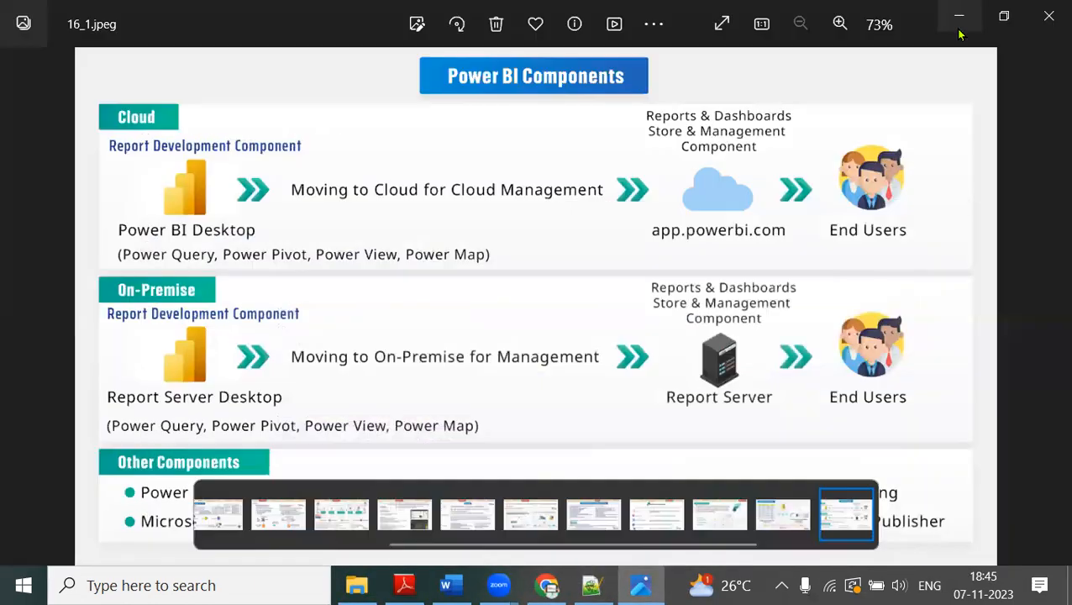
{"action": "left_click", "coordinate": [957, 17]}
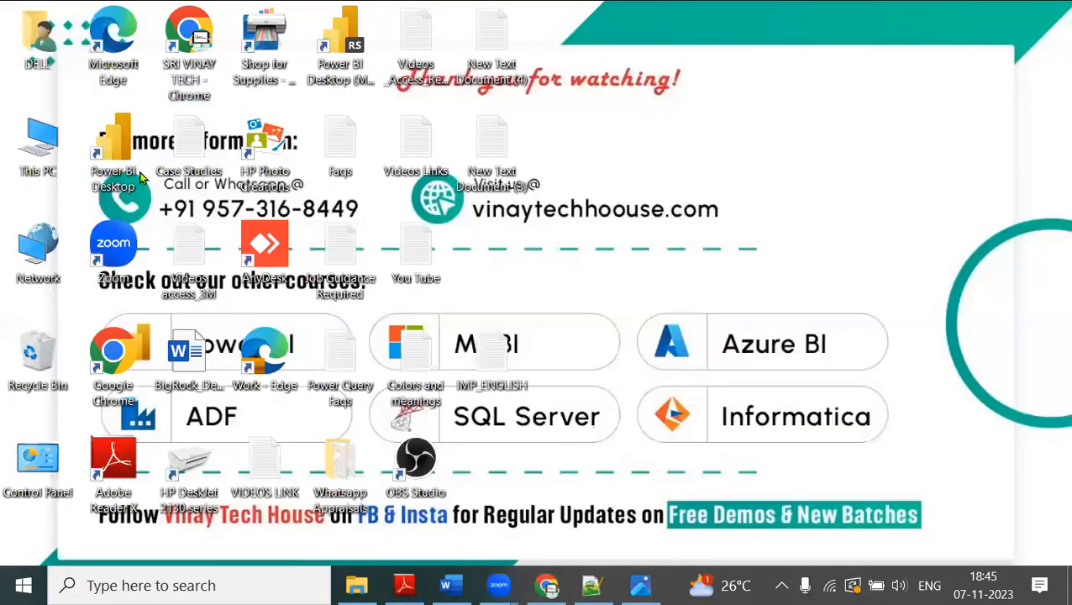
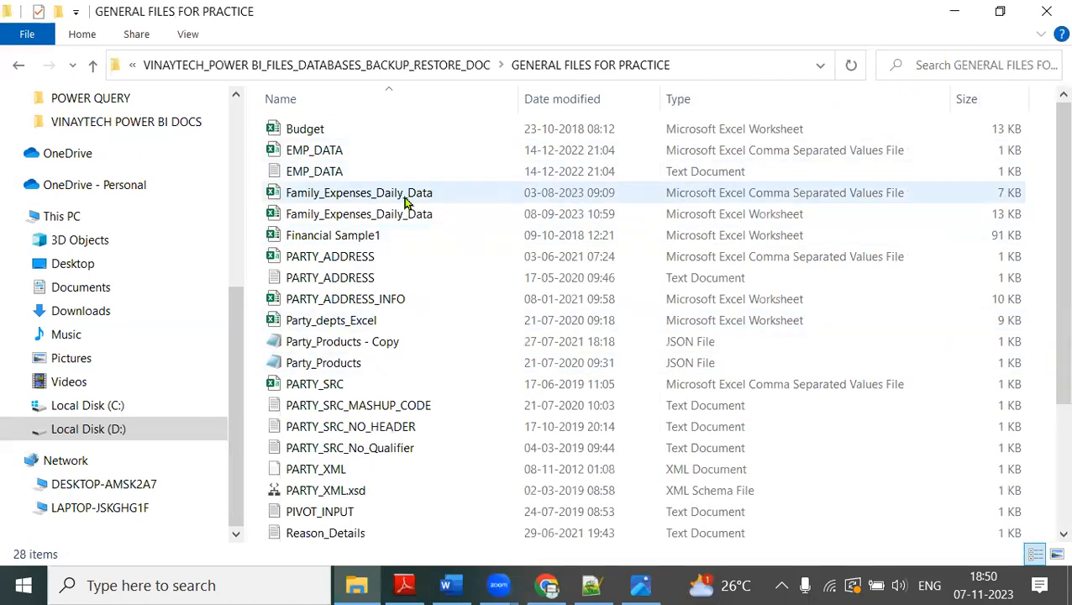
Step: Open the Family_Expenses_Daily_Data Excel worksheet from the GENERAL FILES FOR PRACTICE folder
{"action": "left_click", "coordinate": [406, 220]}
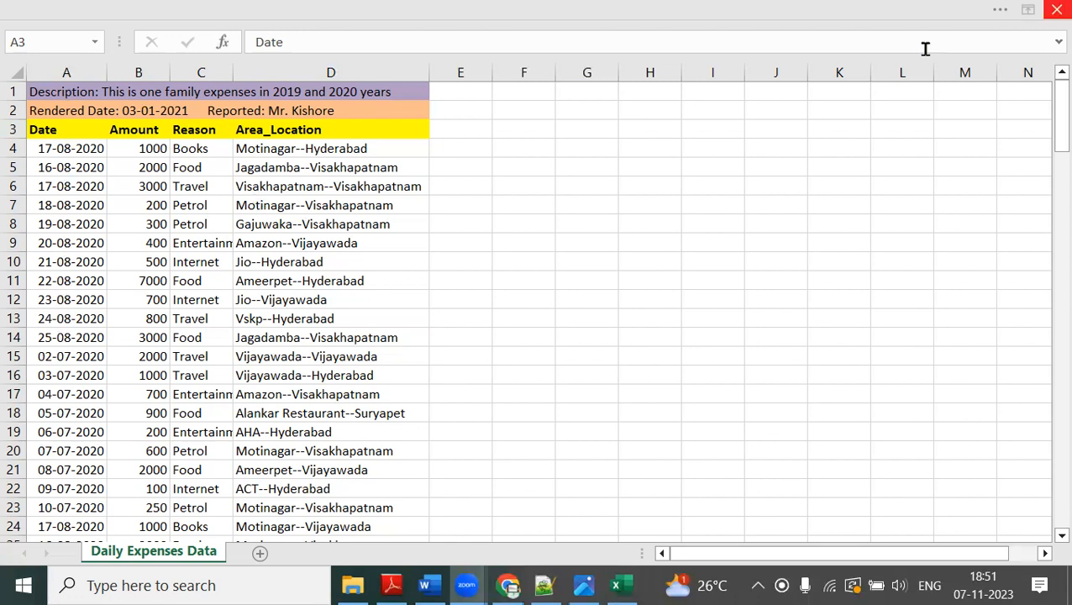
Step: Select the header row of the expenses sheet and restore the full ribbon with tabs and commands
{"action": "key", "text": "shift+space"}
{"action": "left_click", "coordinate": [1027, 9]}
{"action": "left_click", "coordinate": [974, 184]}
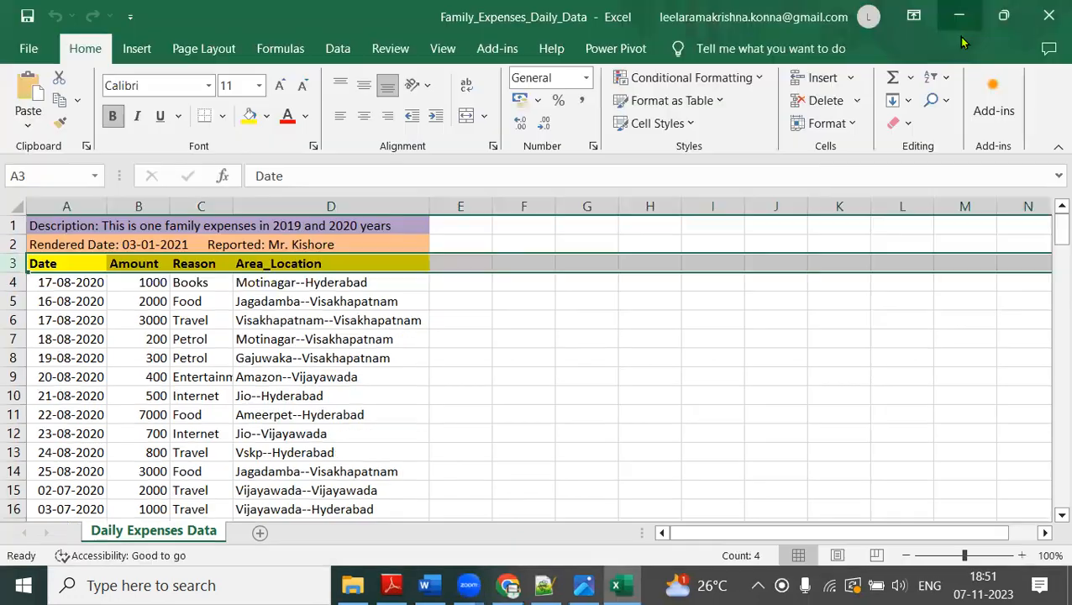
Step: Minimize the workbook, the practice folder and the 16.jpeg image, and launch Power BI Desktop from the desktop
{"action": "left_click", "coordinate": [962, 12]}
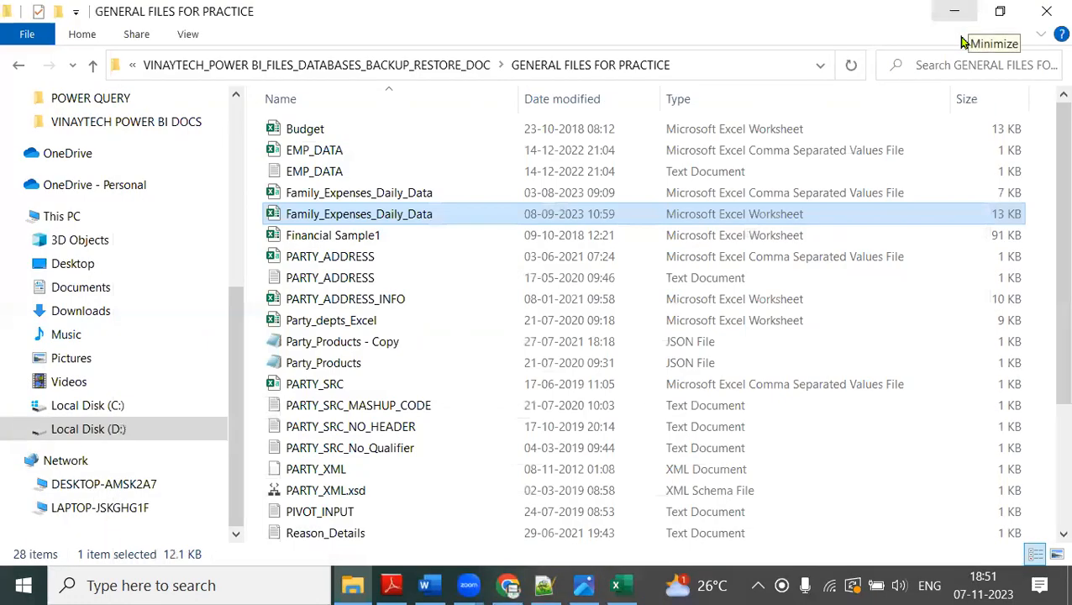
{"action": "left_click", "coordinate": [958, 12]}
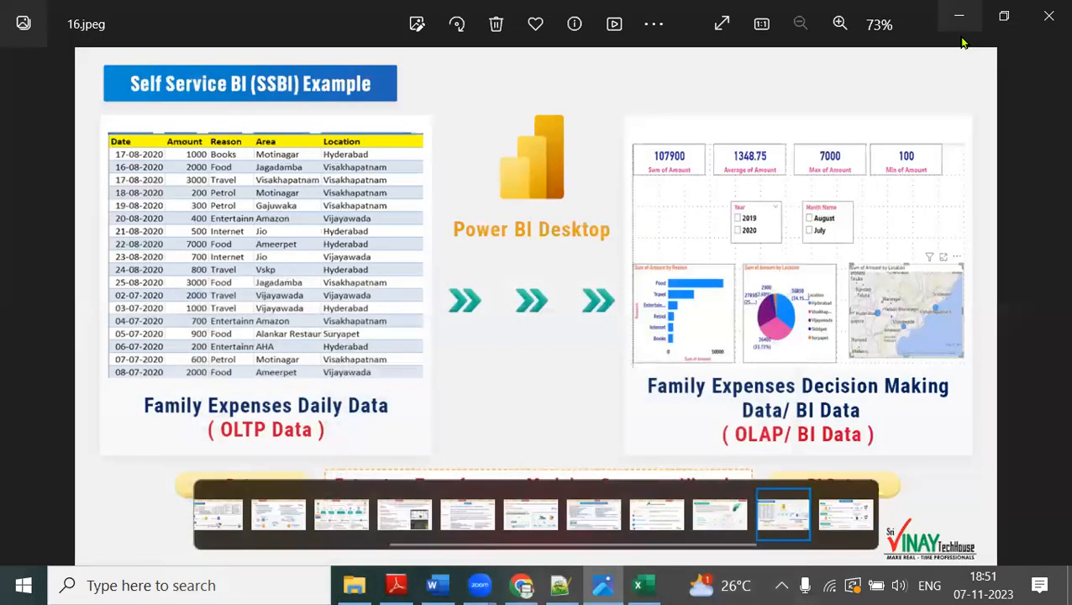
{"action": "left_click", "coordinate": [964, 12]}
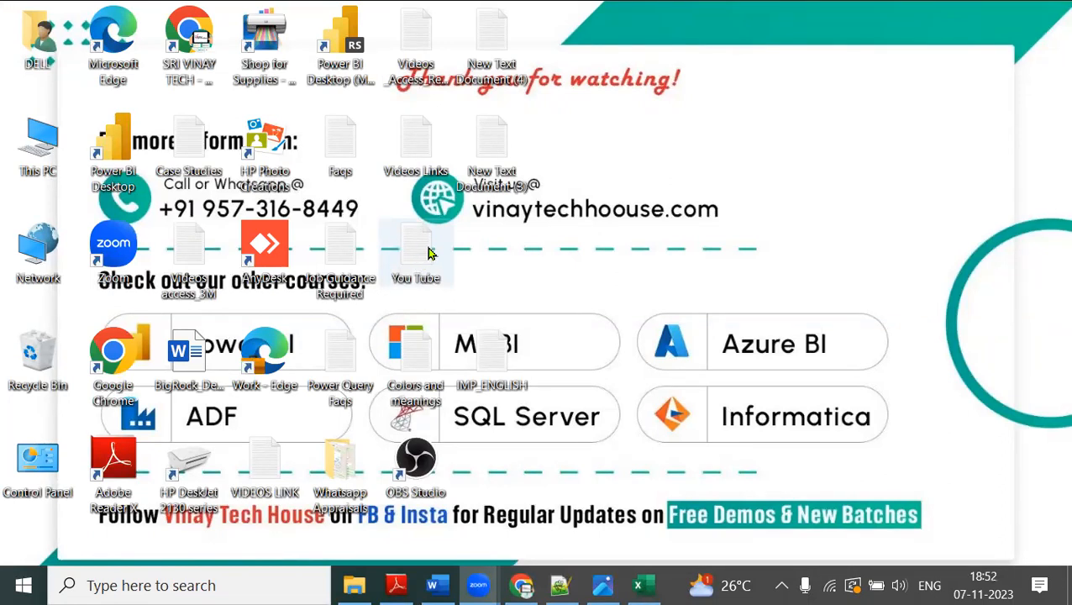
{"action": "double_click", "coordinate": [133, 160]}
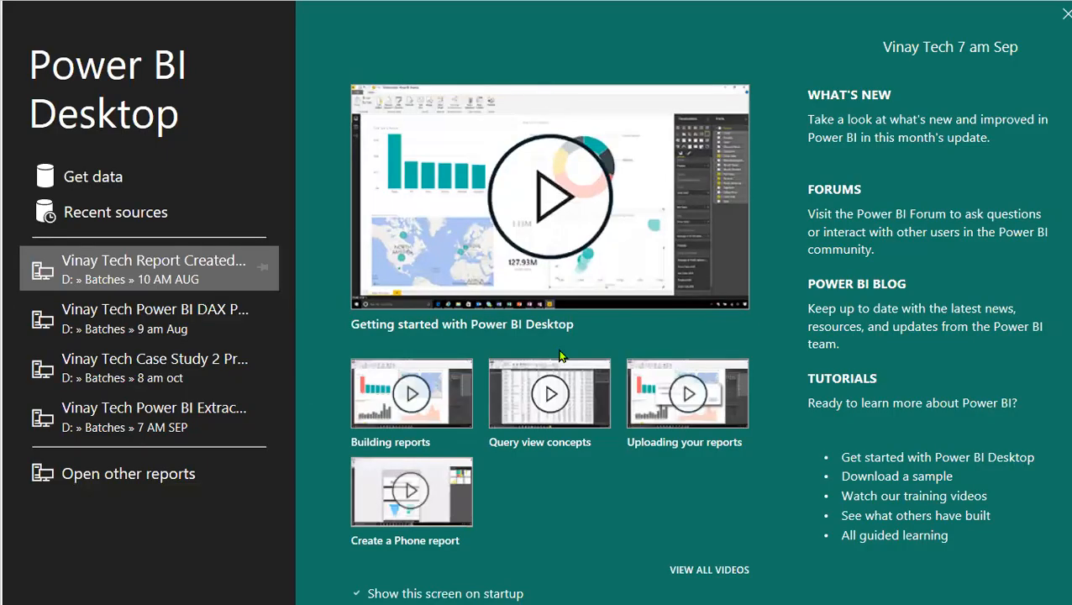
Step: Write the yellow annotation "Get started page-many quick reference links available" above the start page videos, and clear it
{"action": "left_click", "coordinate": [319, 30]}
{"action": "type", "text": "Get star"}
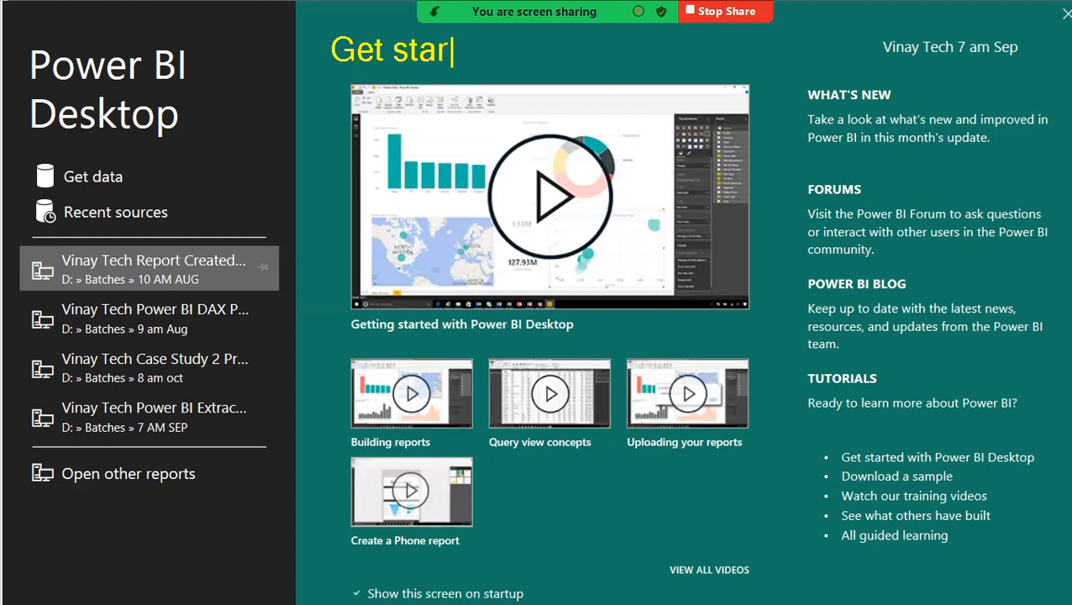
{"action": "type", "text": "ted page"}
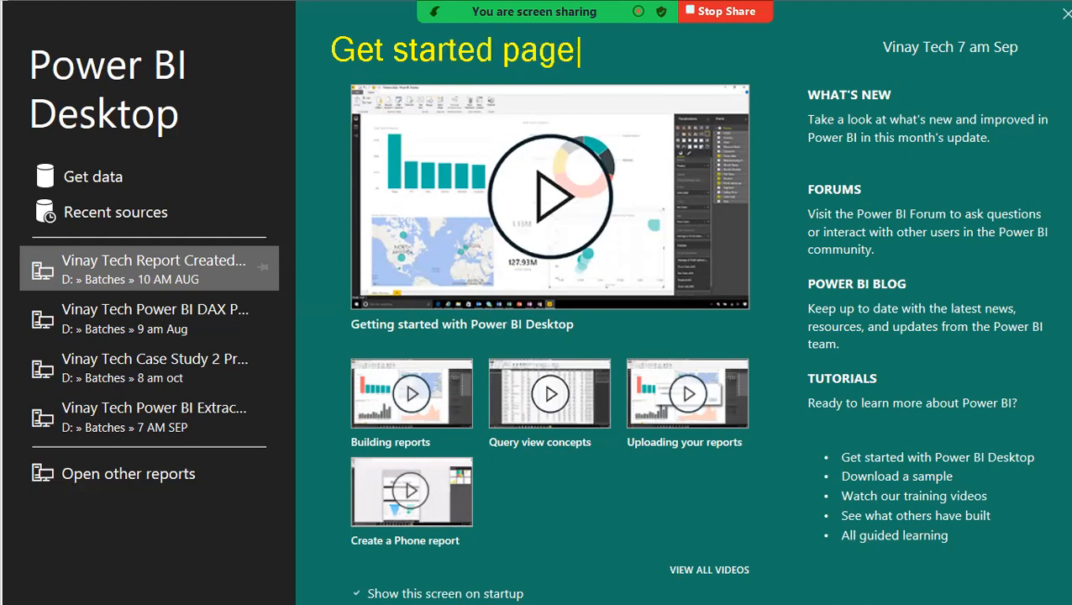
{"action": "type", "text": "-many quick reference links"}
{"action": "key", "text": "Return"}
{"action": "type", "text": "availal"}
{"action": "key", "text": "BackSpace"}
{"action": "type", "text": "able"}
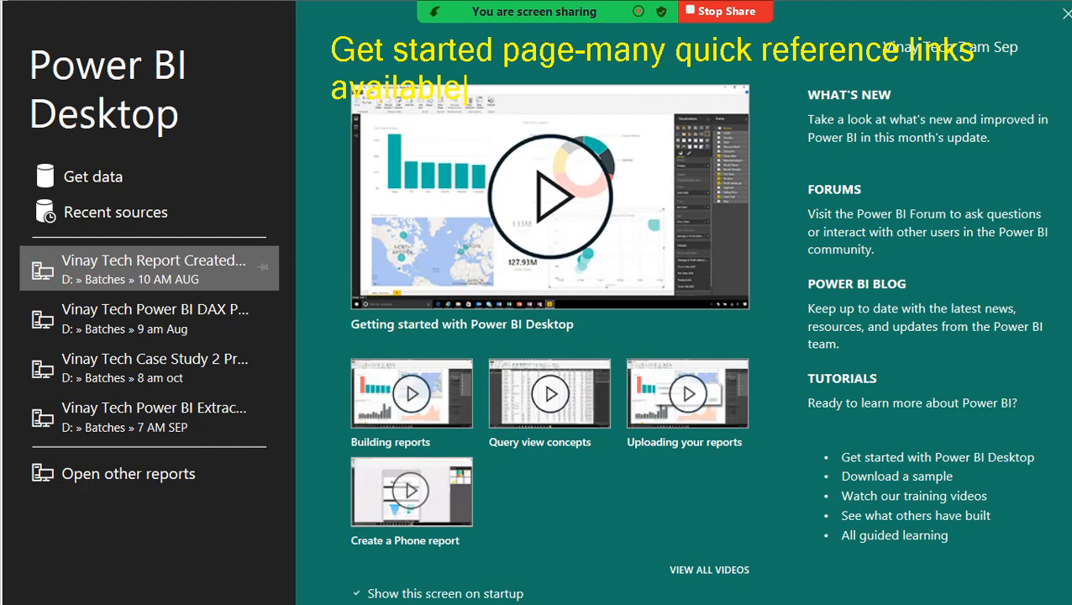
{"action": "key", "text": "Escape"}
{"action": "key", "text": "Escape"}
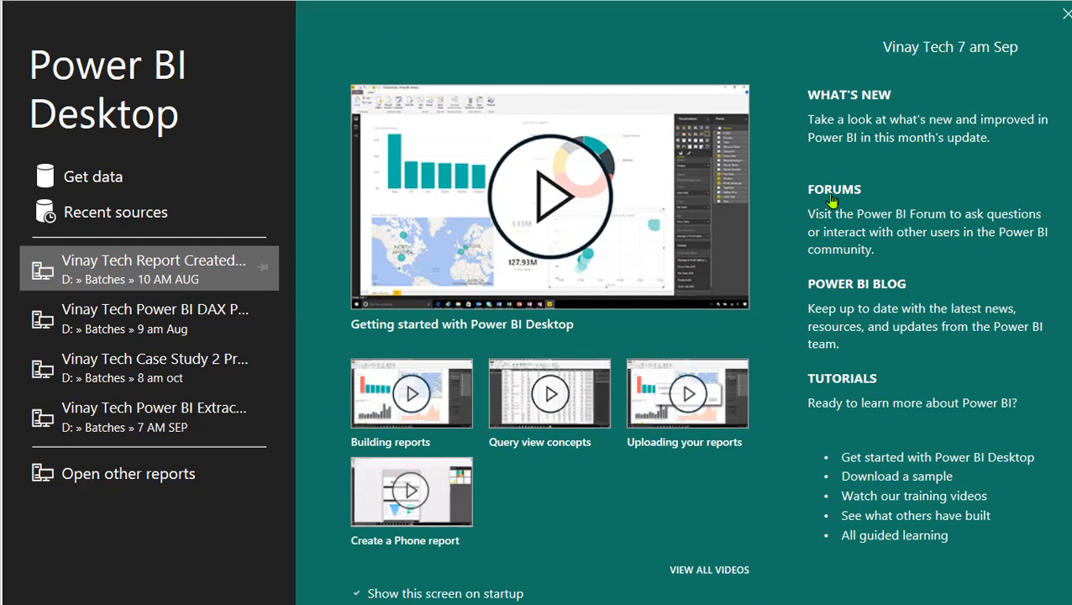
Step: Close the start page and write the red annotation "Main interface [color blind friendly interface]" below the add-data options
{"action": "left_click", "coordinate": [1063, 14]}
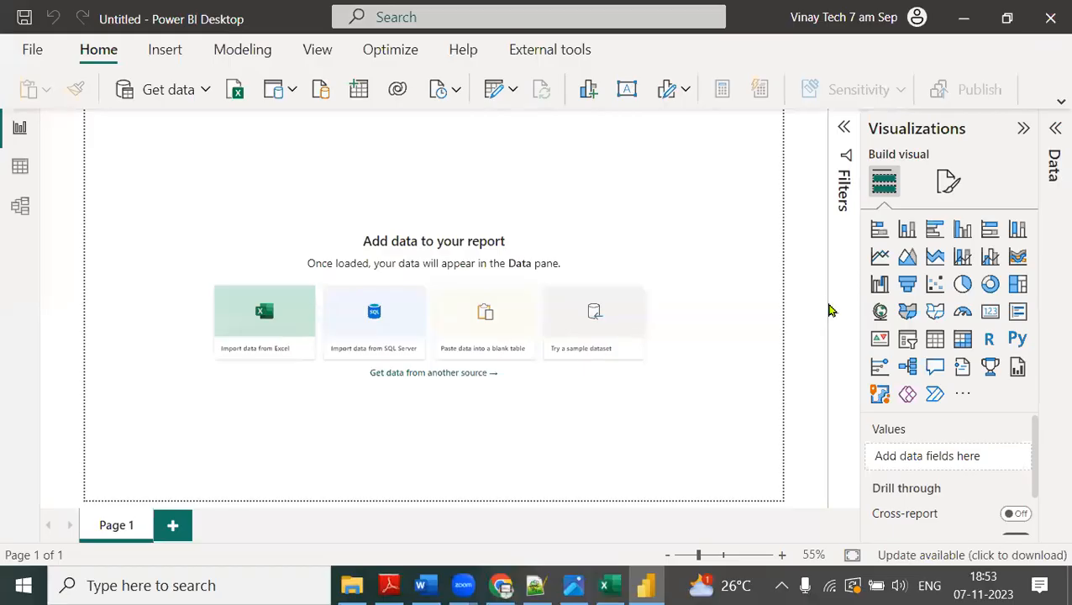
{"action": "key", "text": "ctrl+2"}
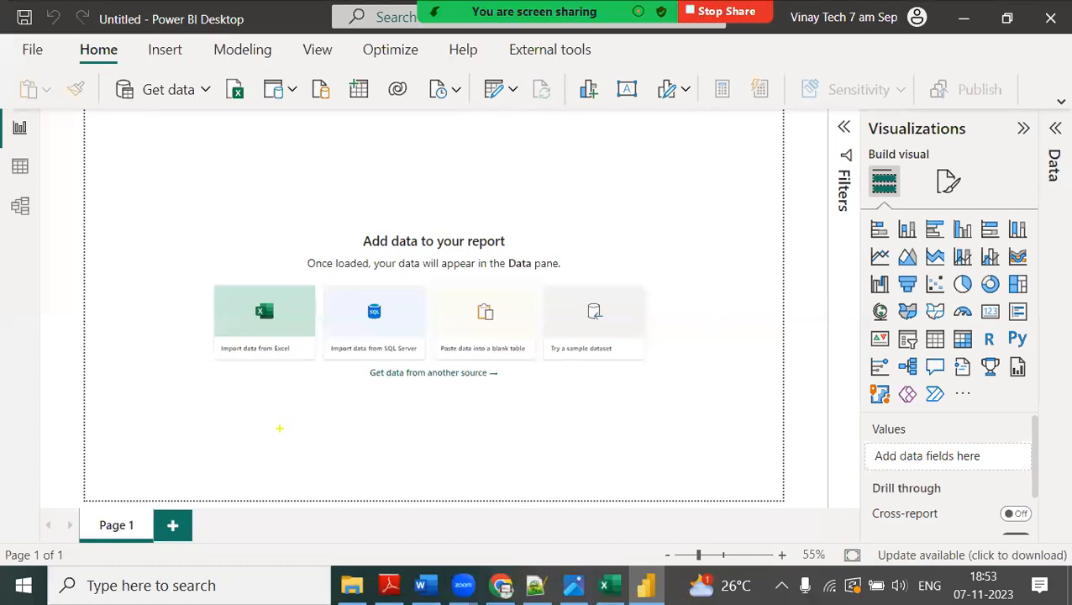
{"action": "key", "text": "r"}
{"action": "key", "text": "t"}
{"action": "type", "text": "Main i"}
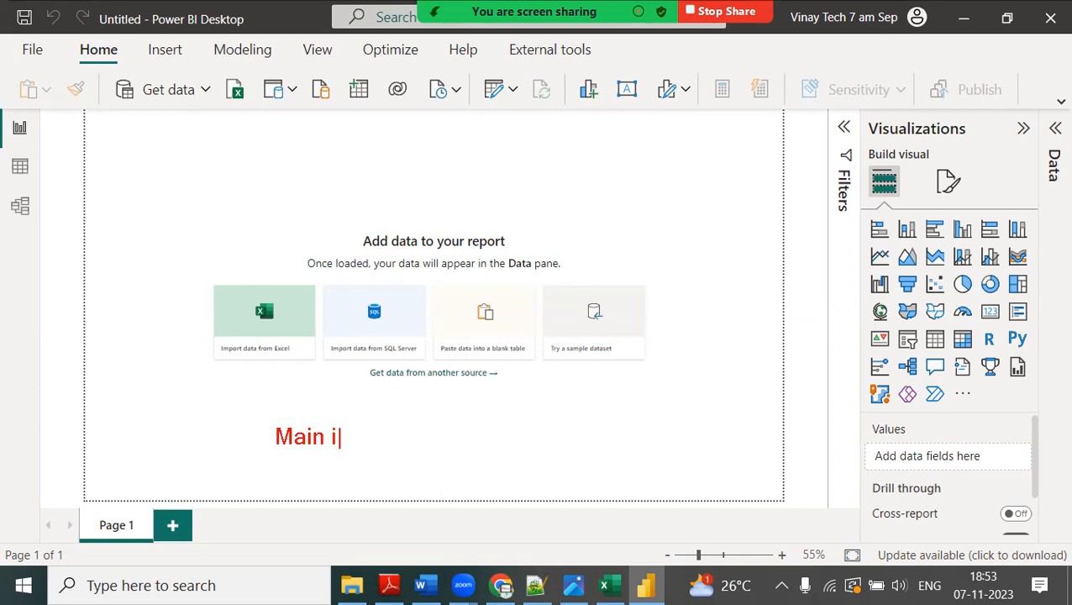
{"action": "type", "text": "nterface ["}
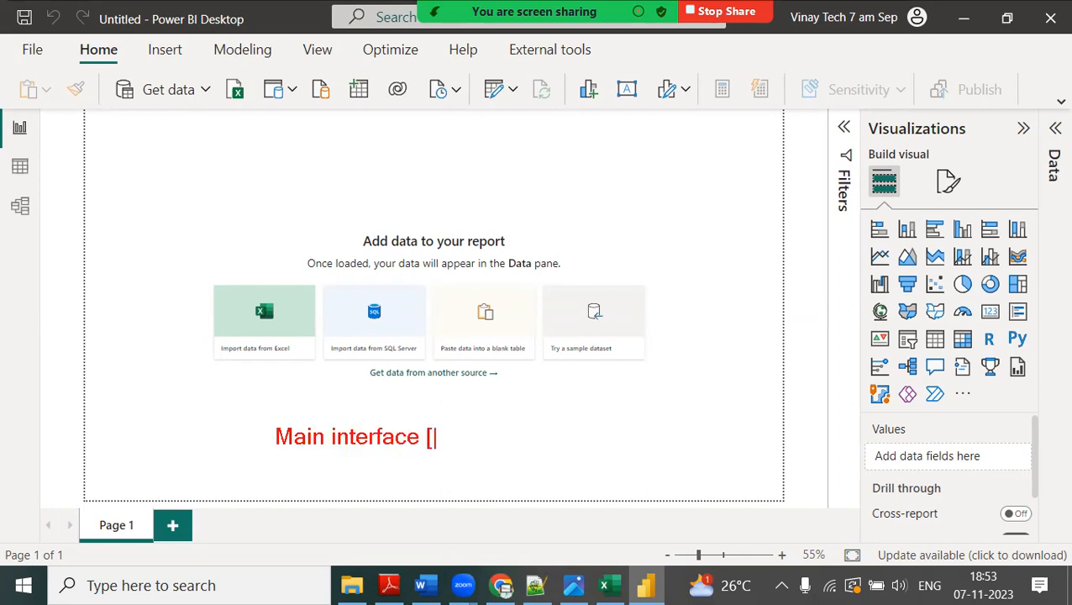
{"action": "type", "text": "color blind frine"}
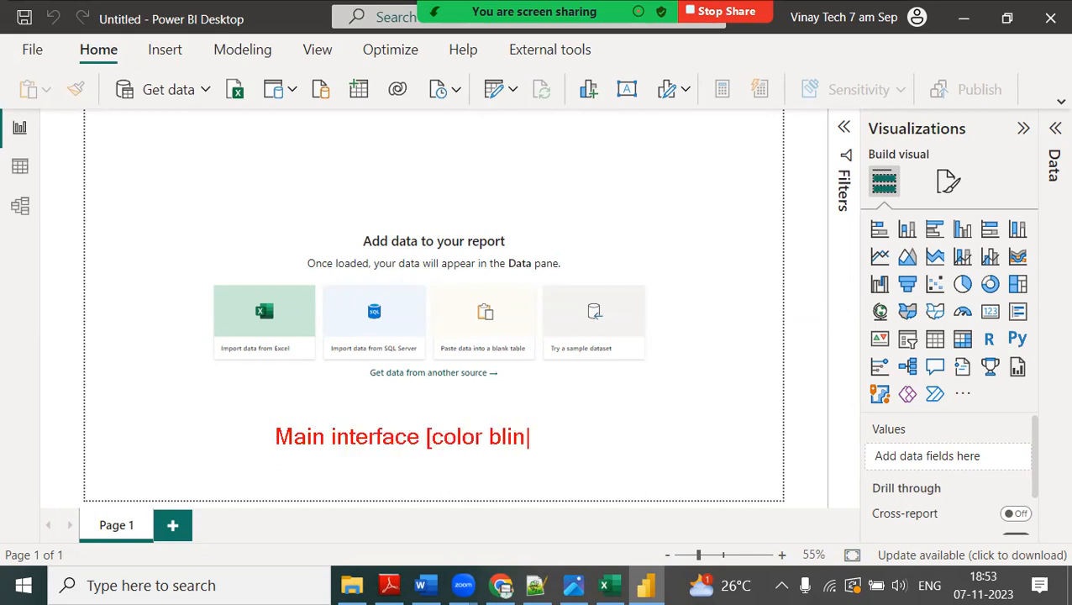
{"action": "key", "text": "BackSpace"}
{"action": "key", "text": "BackSpace"}
{"action": "type", "text": "e"}
{"action": "type", "text": "ndly int"}
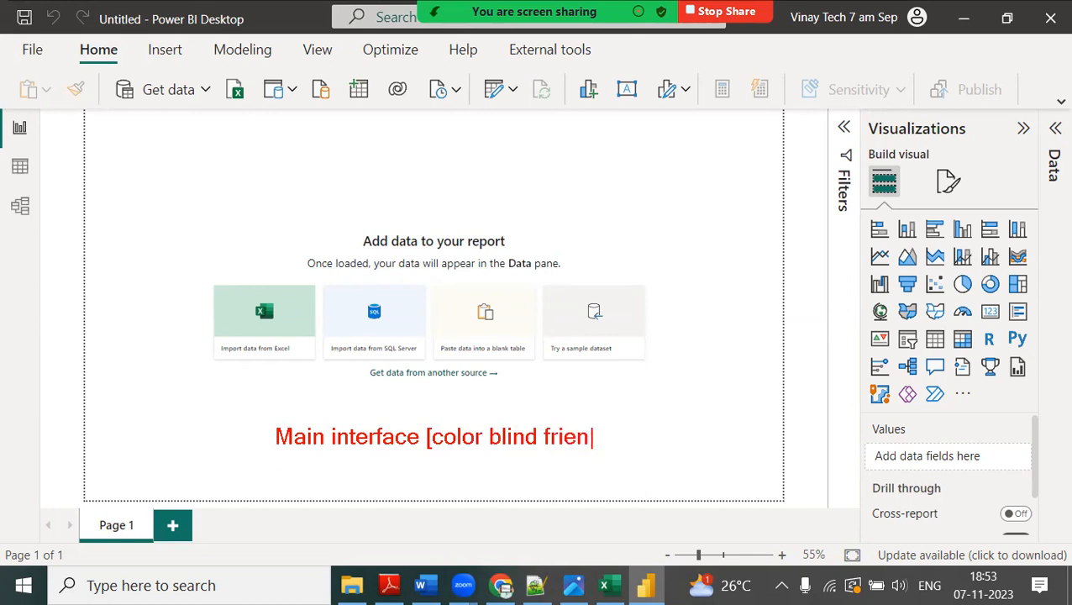
{"action": "type", "text": "erface]"}
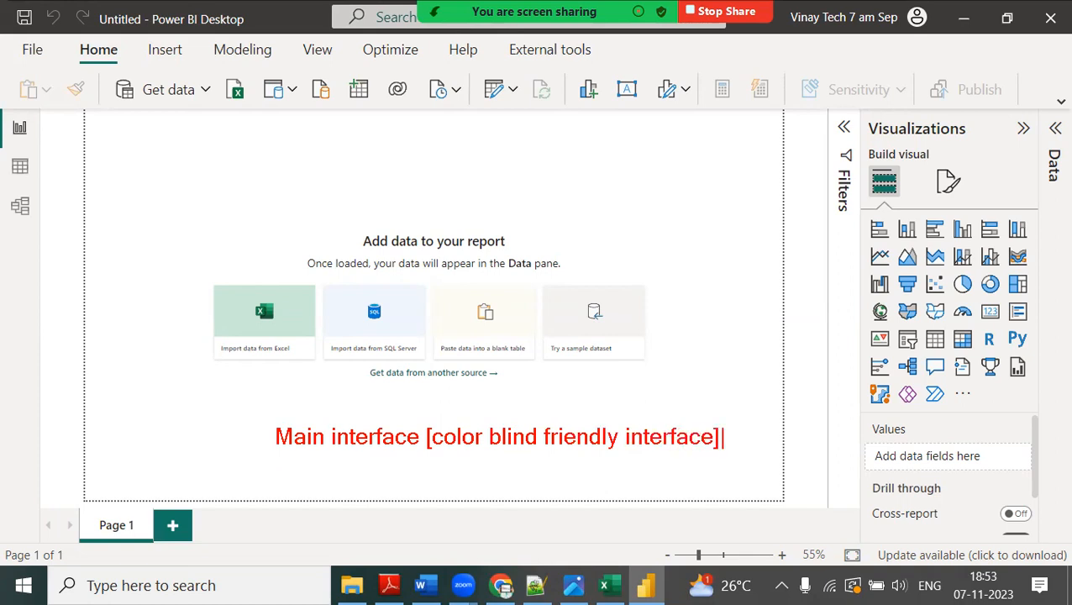
{"action": "key", "text": "Return"}
Step: Draw a line up from the bracketed text and annotate it "color blind people can work on easily"
{"action": "left_click_drag", "start_coordinate": [424, 426], "coordinate": [472, 389]}
{"action": "type", "text": "color blind people can "}
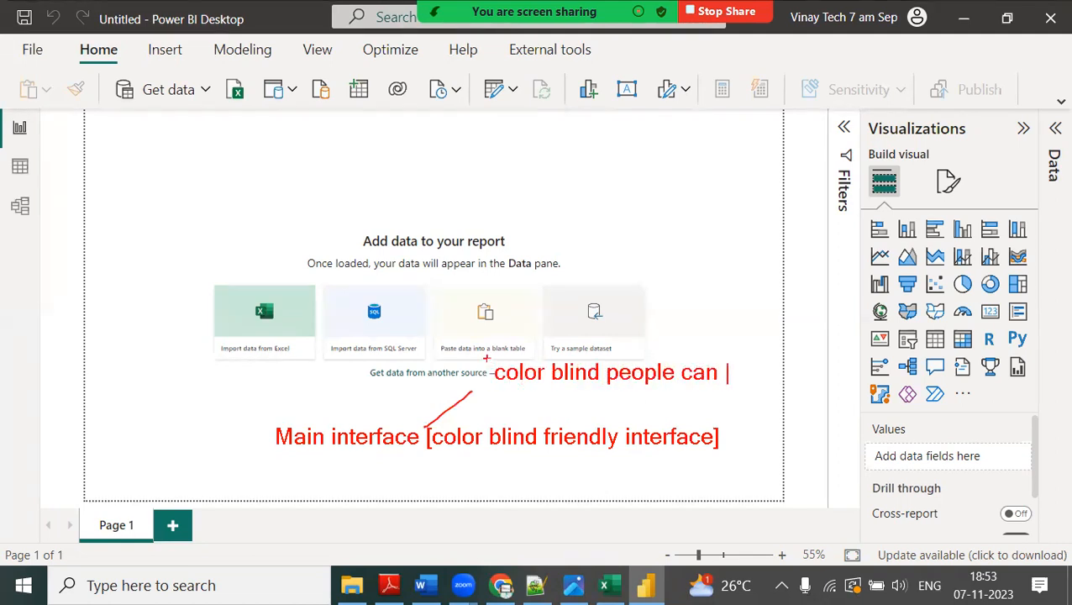
{"action": "type", "text": "work on easily"}
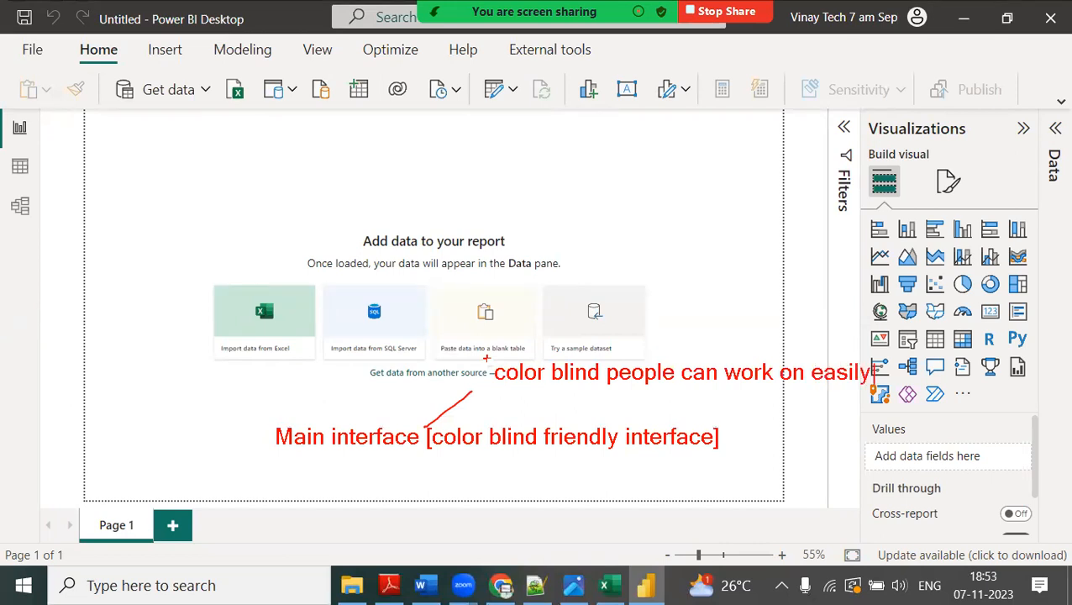
{"action": "key", "text": "Escape"}
Step: Write the annotation "Data> Extract->Transform->Model->Secure->Visuals->BI Data" below the main interface note
{"action": "type", "text": "Data> Extra"}
{"action": "type", "text": "ct"}
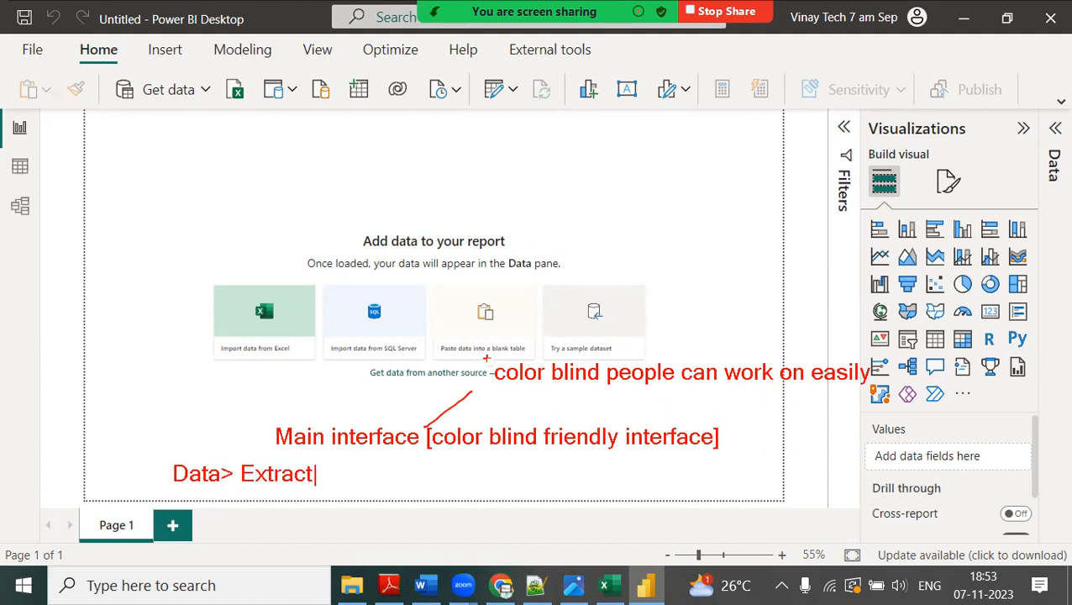
{"action": "type", "text": "->Transform-"}
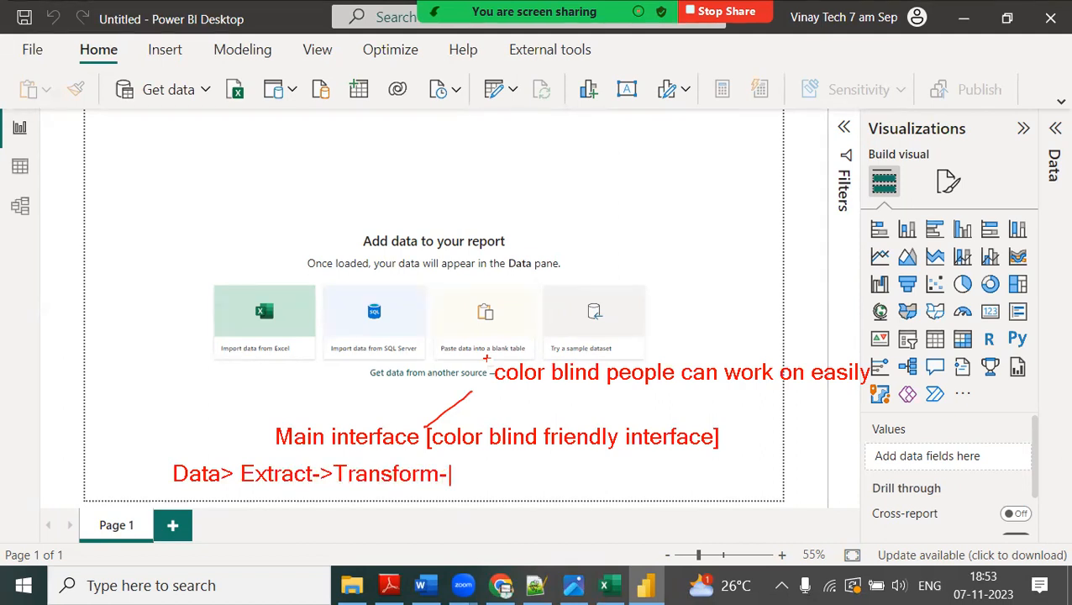
{"action": "type", "text": ">Model-"}
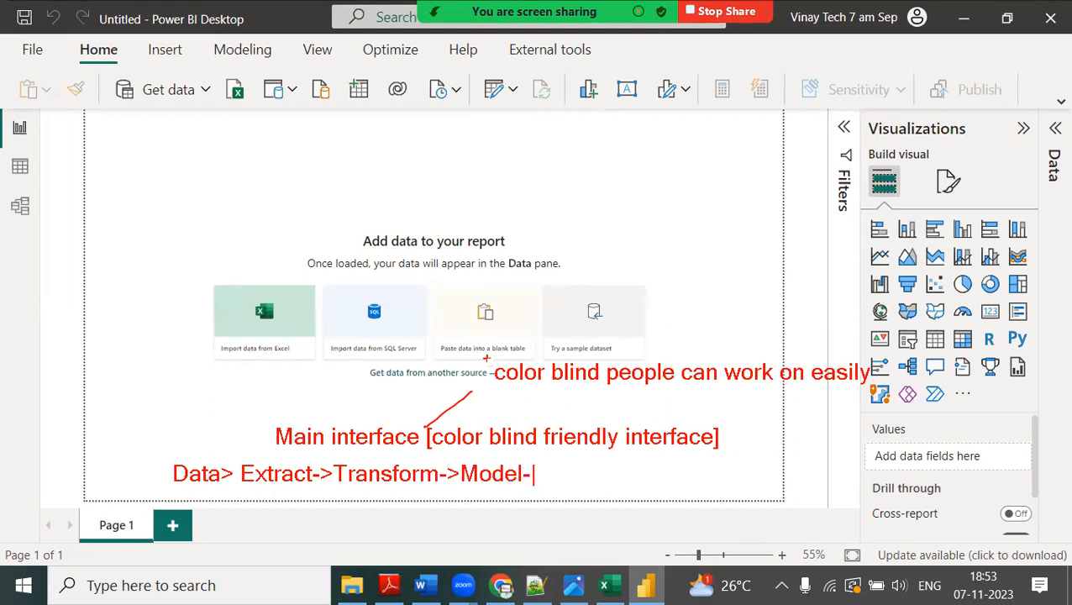
{"action": "type", "text": ">Secure->"}
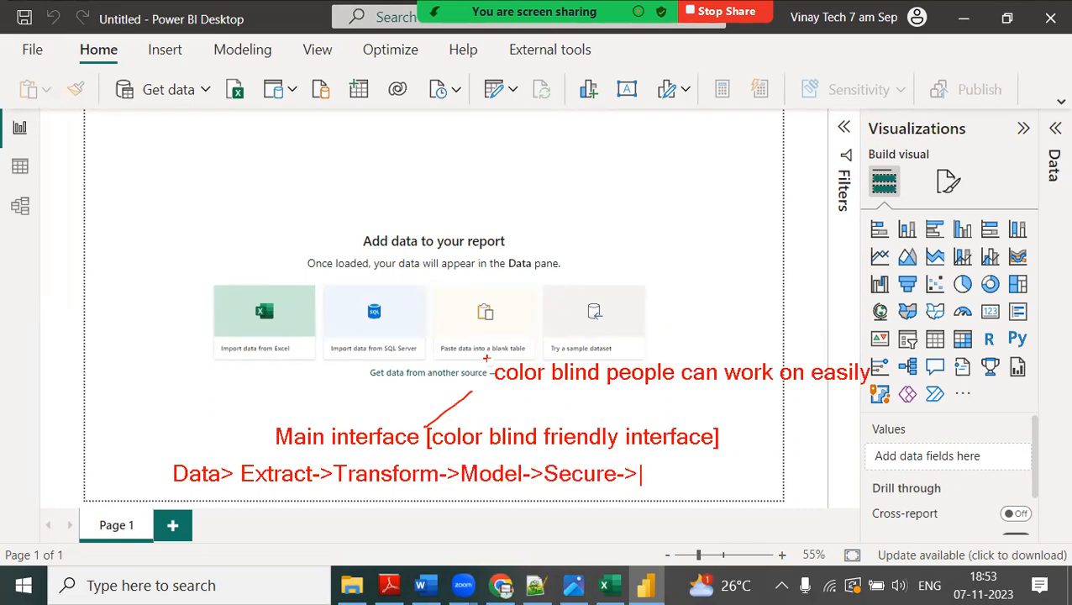
{"action": "type", "text": "Visuals-"}
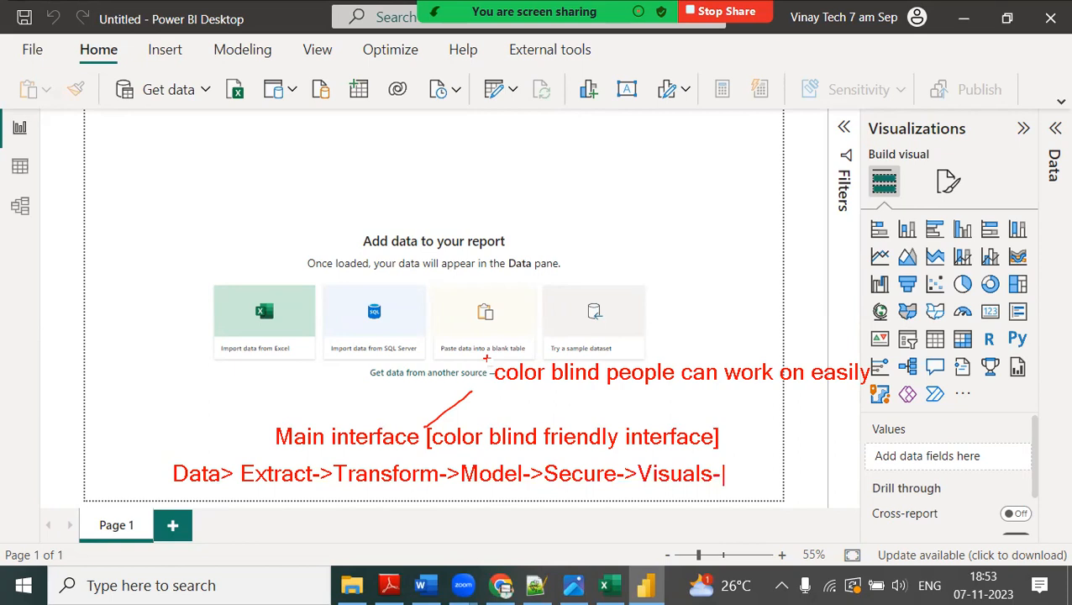
{"action": "type", "text": ">BI Data"}
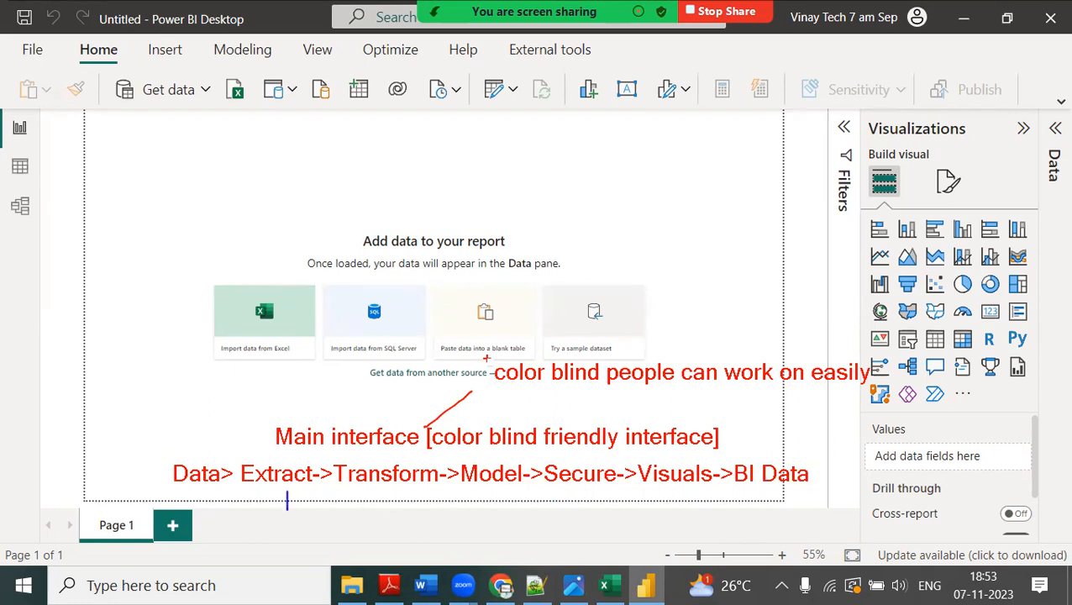
Step: Number the Extract, Transform, Model, Secure and Visuals stages 1 to 5 in blue handwriting beneath them
{"action": "left_click_drag", "start_coordinate": [376, 493], "coordinate": [397, 505]}
{"action": "mouse_move", "coordinate": [480, 492]}
{"action": "left_mouse_down"}
{"action": "mouse_move", "coordinate": [490, 499]}
{"action": "mouse_move", "coordinate": [479, 513]}
{"action": "left_mouse_up"}
{"action": "left_click_drag", "start_coordinate": [566, 487], "coordinate": [572, 518]}
{"action": "mouse_move", "coordinate": [663, 487]}
{"action": "left_mouse_down"}
{"action": "mouse_move", "coordinate": [669, 510]}
{"action": "mouse_move", "coordinate": [685, 484]}
{"action": "left_mouse_up"}
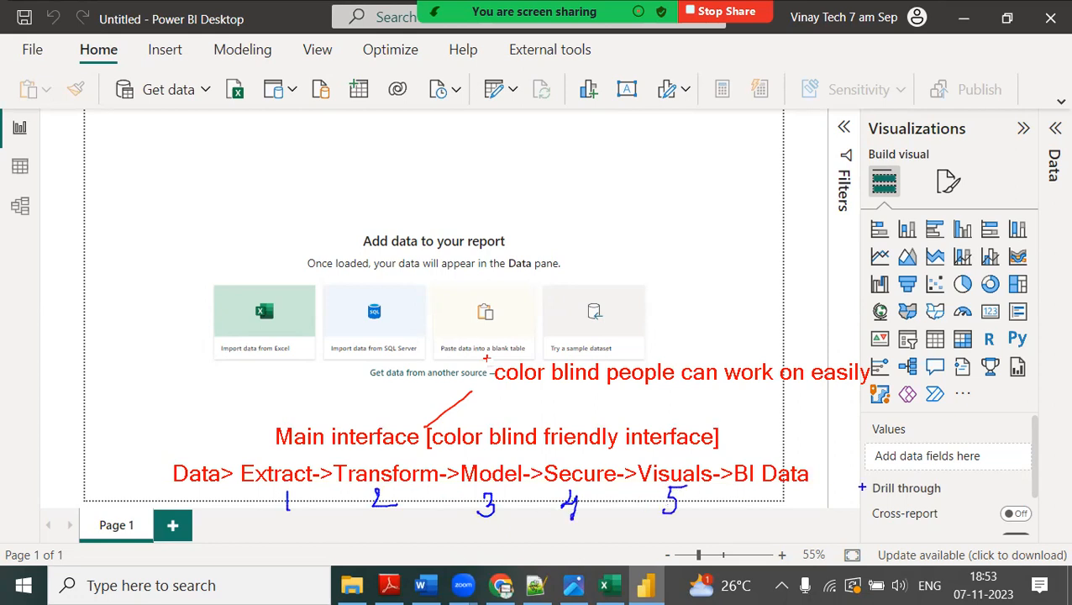
Step: Handwrite 1 at Get data, 2 at Transform data, 3 at the model view, 4 at Modeling and 5 on the canvas
{"action": "left_click_drag", "start_coordinate": [170, 100], "coordinate": [171, 141]}
{"action": "left_click_drag", "start_coordinate": [501, 107], "coordinate": [529, 124]}
{"action": "mouse_move", "coordinate": [37, 216]}
{"action": "left_mouse_down"}
{"action": "mouse_move", "coordinate": [59, 229]}
{"action": "mouse_move", "coordinate": [33, 237]}
{"action": "left_mouse_up"}
{"action": "left_click_drag", "start_coordinate": [257, 64], "coordinate": [263, 104]}
{"action": "mouse_move", "coordinate": [252, 179]}
{"action": "left_mouse_down"}
{"action": "mouse_move", "coordinate": [270, 204]}
{"action": "mouse_move", "coordinate": [255, 229]}
{"action": "mouse_move", "coordinate": [294, 172]}
{"action": "left_mouse_up"}
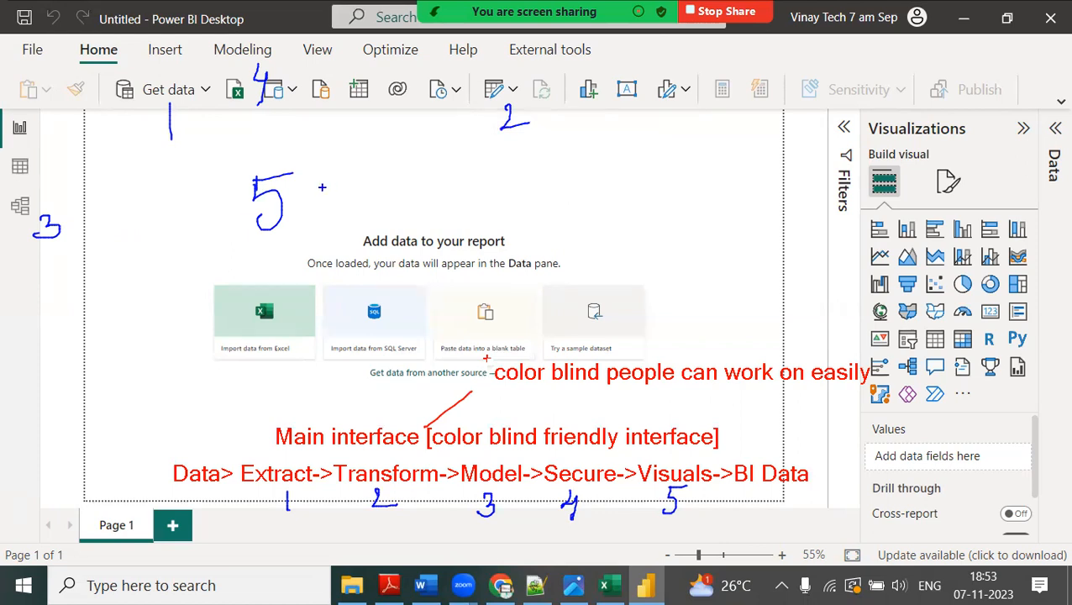
Step: Write the blue annotation "SSBI Application" beneath the numbered stages
{"action": "left_click_drag", "start_coordinate": [393, 521], "coordinate": [392, 542]}
{"action": "type", "text": "SSBI Ap"}
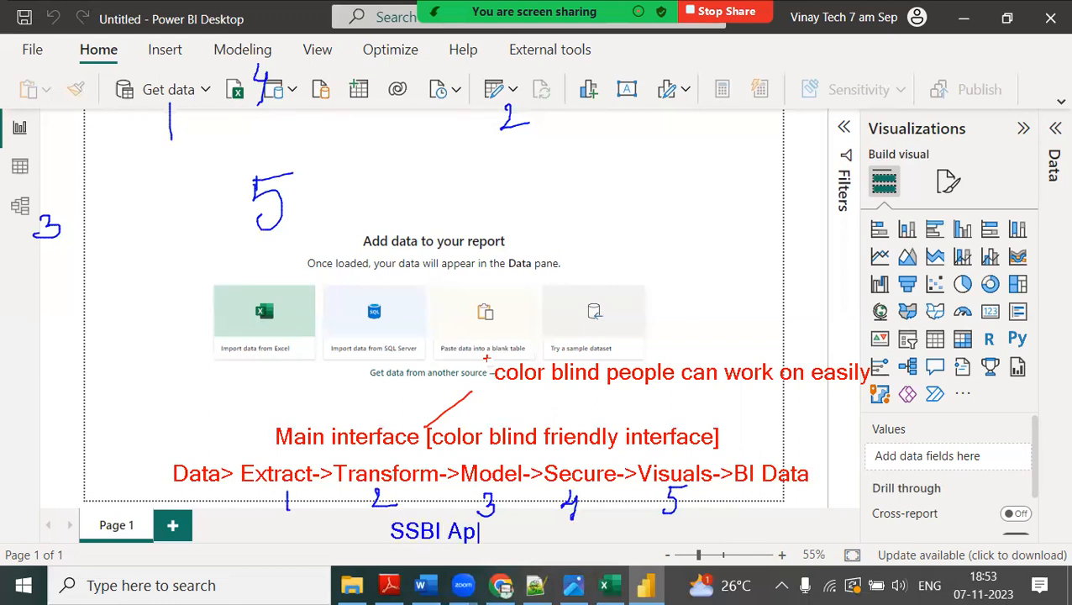
{"action": "type", "text": "plication"}
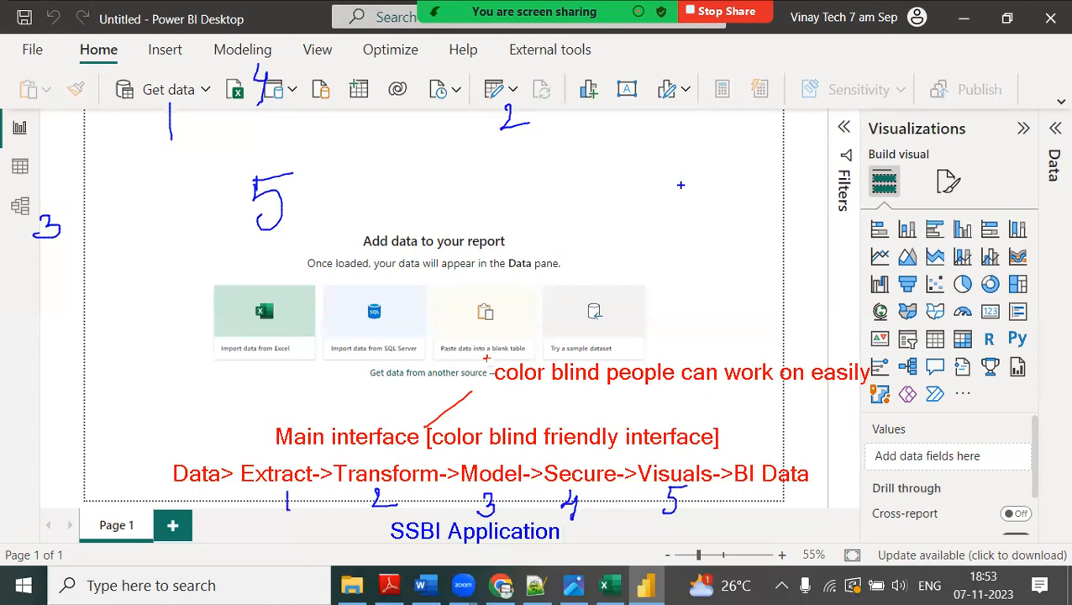
Step: Mark the title bar's save, undo, account and window controls, and box the row of menus with the label "Menu tabs"
{"action": "mouse_move", "coordinate": [43, 3]}
{"action": "left_mouse_down"}
{"action": "mouse_move", "coordinate": [15, 29]}
{"action": "mouse_move", "coordinate": [72, 3]}
{"action": "mouse_move", "coordinate": [84, 43]}
{"action": "left_mouse_up"}
{"action": "left_click_drag", "start_coordinate": [84, 18], "coordinate": [124, 16]}
{"action": "left_click_drag", "start_coordinate": [851, 10], "coordinate": [873, 7]}
{"action": "left_click_drag", "start_coordinate": [1051, 3], "coordinate": [1068, 3]}
{"action": "mouse_move", "coordinate": [14, 37]}
{"action": "left_mouse_down"}
{"action": "mouse_move", "coordinate": [392, 89]}
{"action": "mouse_move", "coordinate": [635, 61]}
{"action": "left_mouse_up"}
{"action": "type", "text": "Menu tabs"}
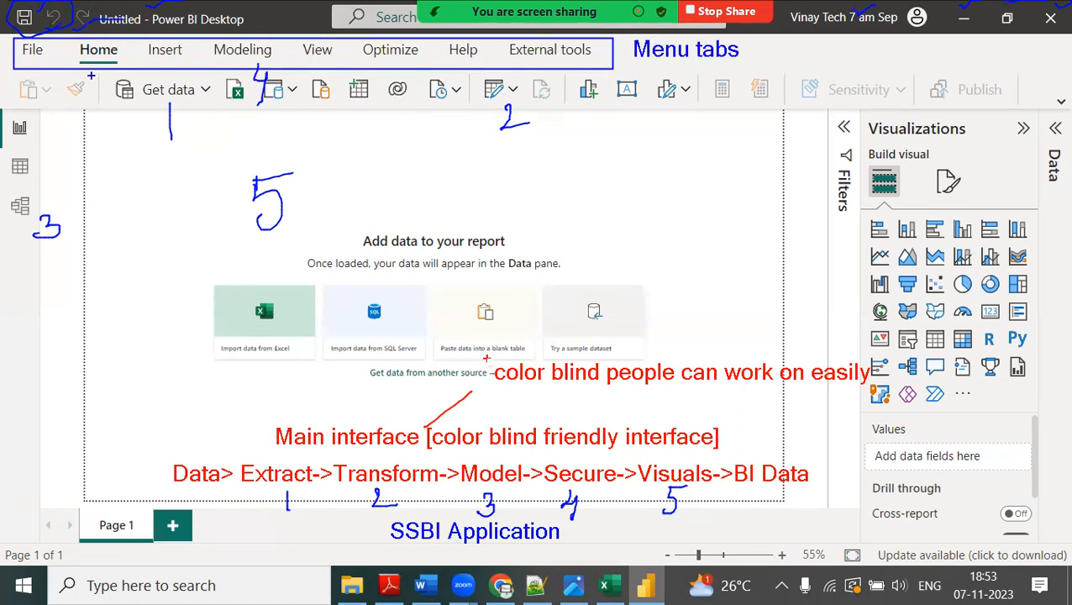
Step: Circle Home and draw a line from its ribbon to the label "Home menu ribbon"
{"action": "mouse_move", "coordinate": [125, 60]}
{"action": "left_mouse_down"}
{"action": "mouse_move", "coordinate": [124, 37]}
{"action": "mouse_move", "coordinate": [74, 52]}
{"action": "mouse_move", "coordinate": [126, 74]}
{"action": "mouse_move", "coordinate": [133, 48]}
{"action": "left_mouse_up"}
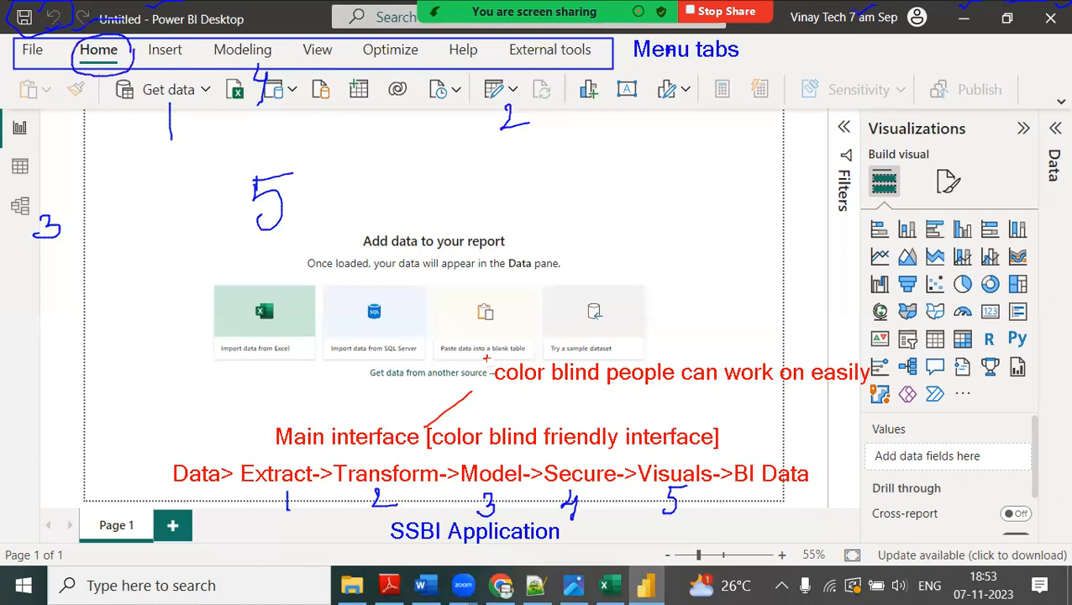
{"action": "mouse_move", "coordinate": [792, 91]}
{"action": "left_mouse_down"}
{"action": "mouse_move", "coordinate": [835, 71]}
{"action": "mouse_move", "coordinate": [840, 52]}
{"action": "left_mouse_up"}
{"action": "type", "text": "Home menu ribbon"}
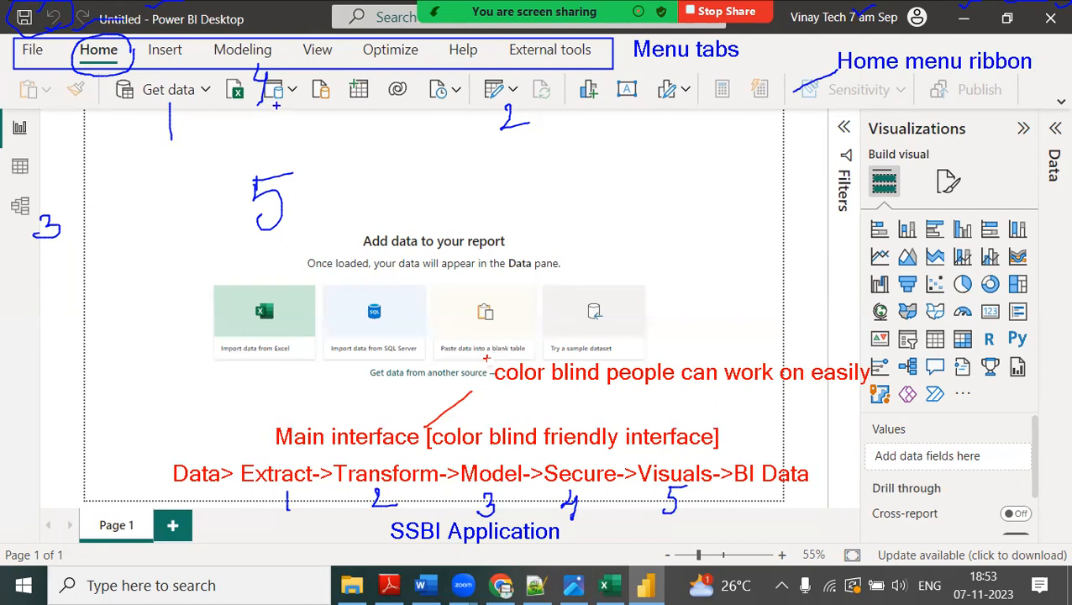
Step: Box the three view icons and label the box "views"
{"action": "mouse_move", "coordinate": [0, 107]}
{"action": "left_mouse_down"}
{"action": "mouse_move", "coordinate": [36, 241]}
{"action": "mouse_move", "coordinate": [67, 278]}
{"action": "left_mouse_up"}
{"action": "type", "text": "tviews"}
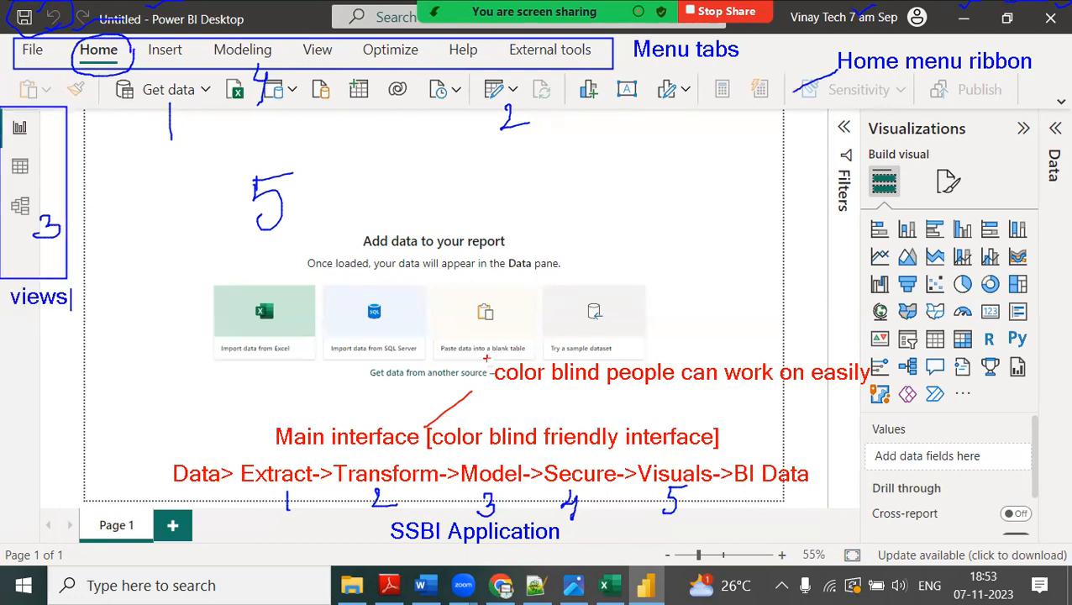
{"action": "key", "text": "Escape"}
Step: Draw a line from the report view icon and annotate it "Report view-->Visuals"
{"action": "left_click_drag", "start_coordinate": [29, 136], "coordinate": [218, 141]}
{"action": "type", "text": "t"}
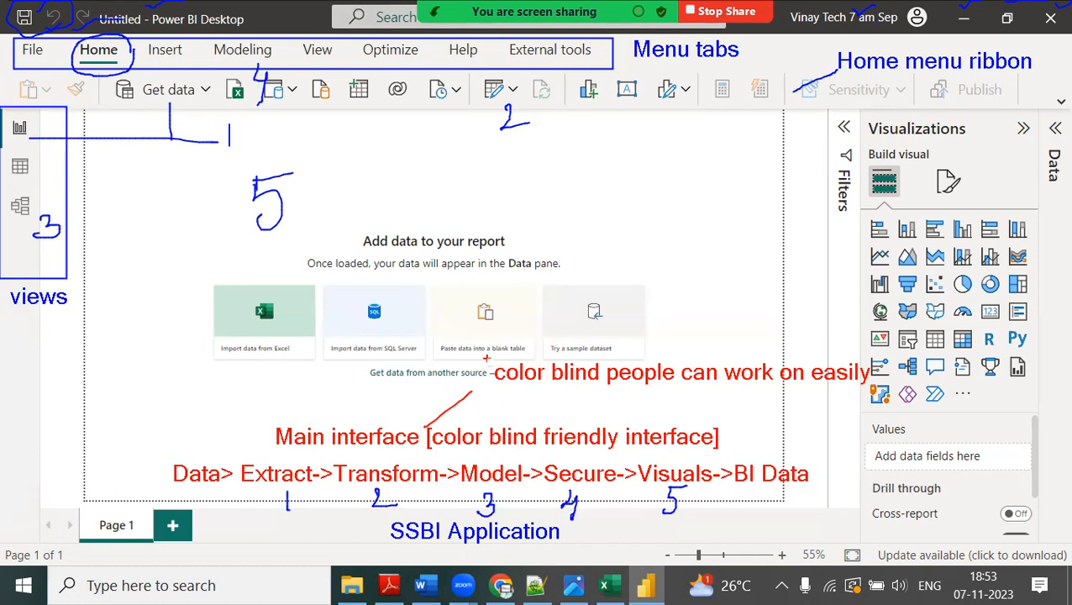
{"action": "type", "text": "Report view--"}
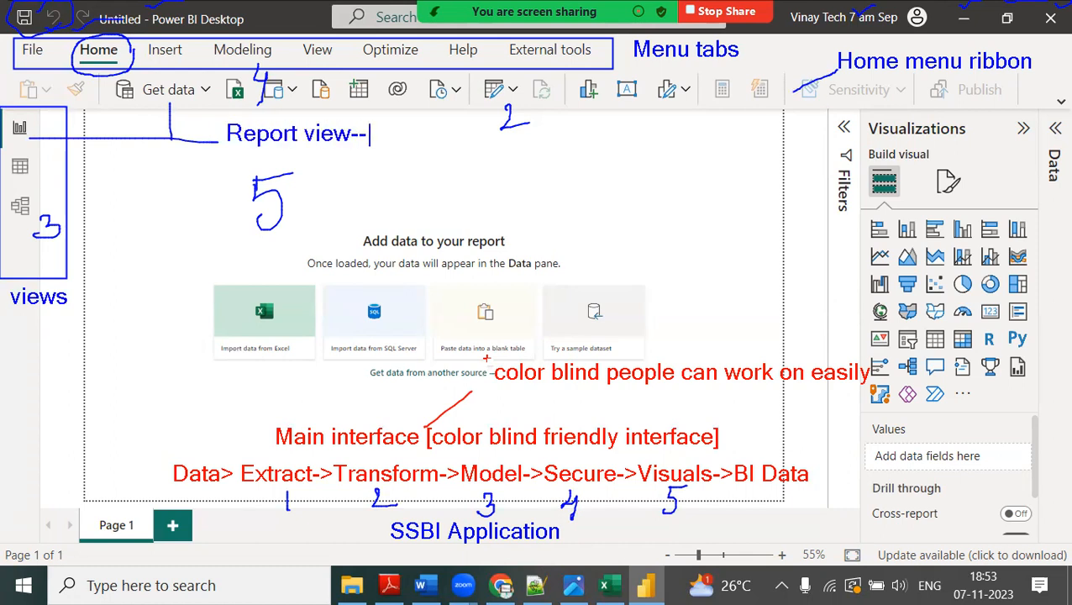
{"action": "type", "text": ">Visuals"}
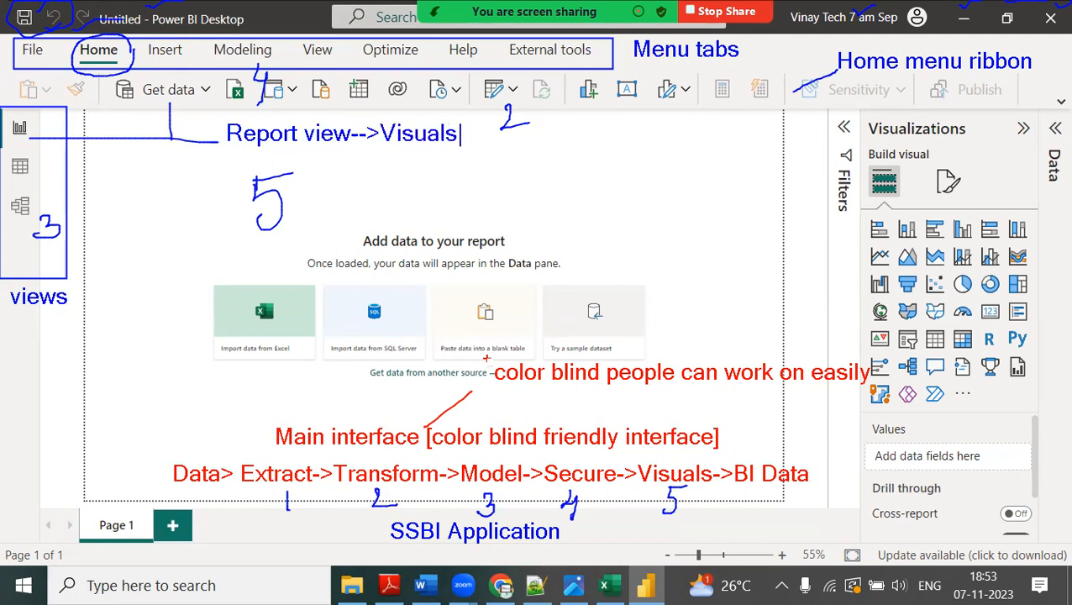
Step: Add "+Data+Concepts" to the report view note and link the data view icon to "Data view / Grid view: Data displayed in import mode"
{"action": "type", "text": " +Data+Concepts"}
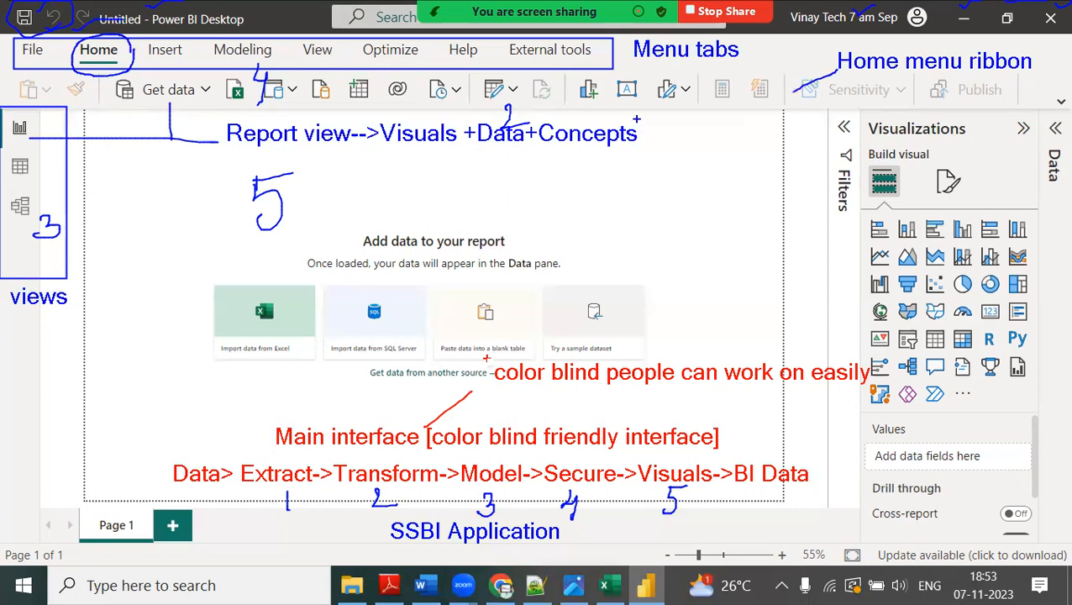
{"action": "left_click_drag", "start_coordinate": [40, 171], "coordinate": [191, 163]}
{"action": "left_click", "coordinate": [204, 155]}
{"action": "type", "text": "Data view / Grid view"}
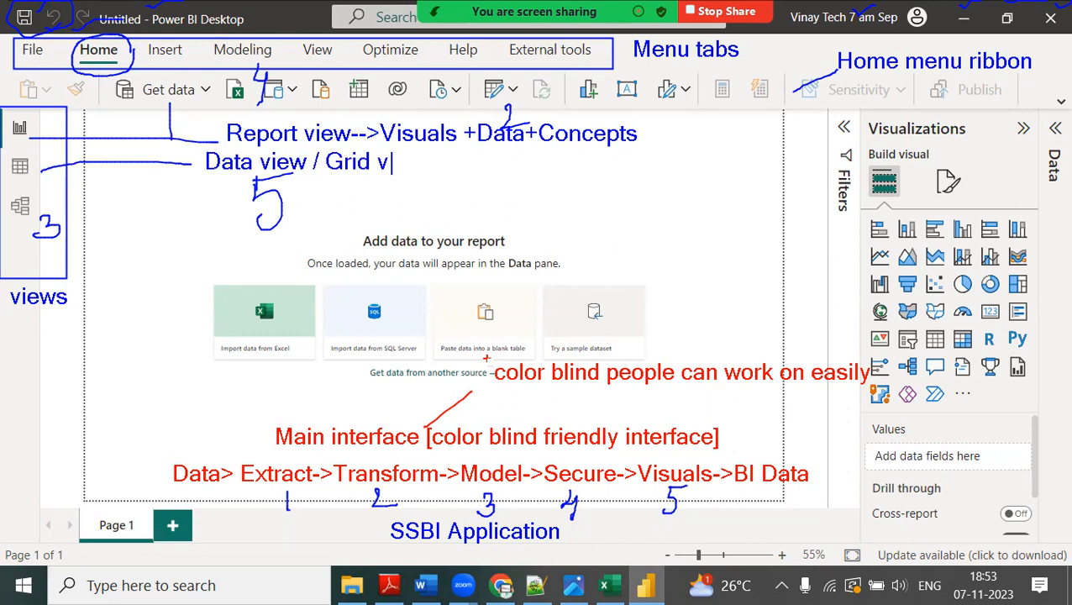
{"action": "type", "text": ": Dat"}
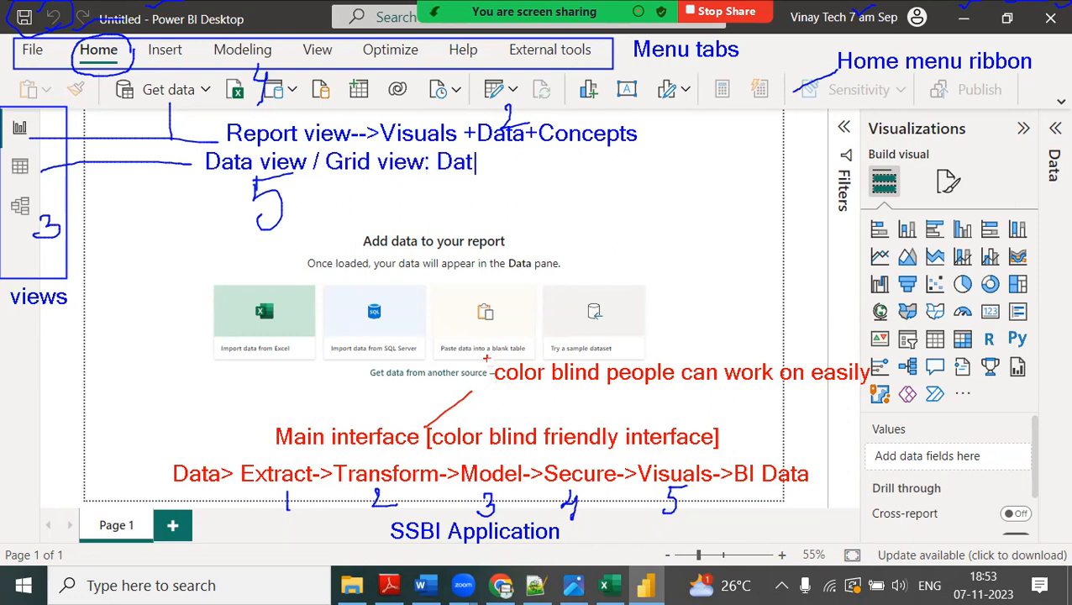
{"action": "type", "text": "a displayed i"}
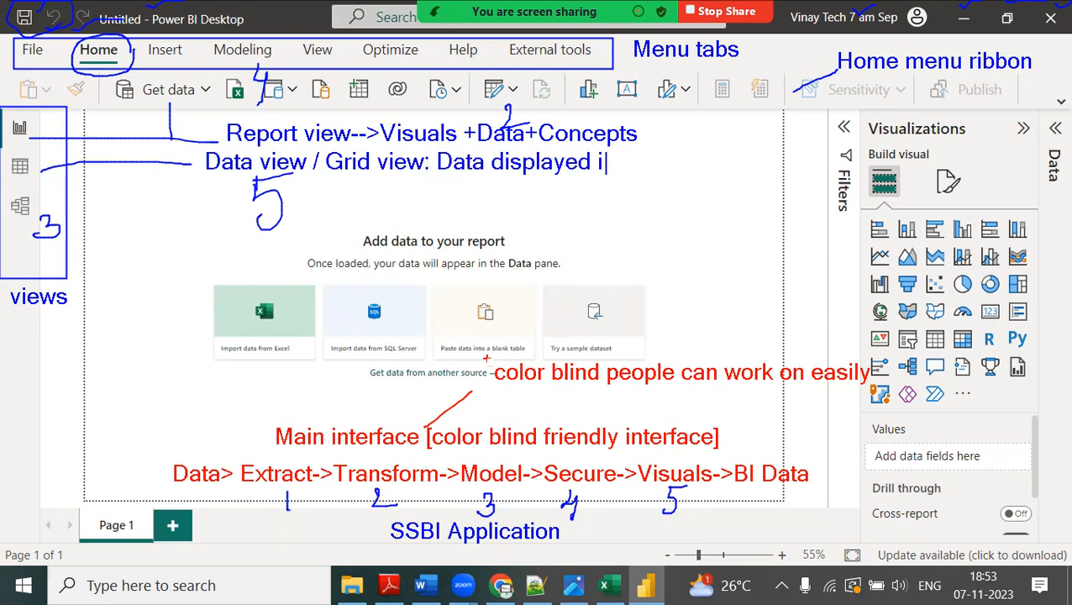
{"action": "type", "text": "n import mode"}
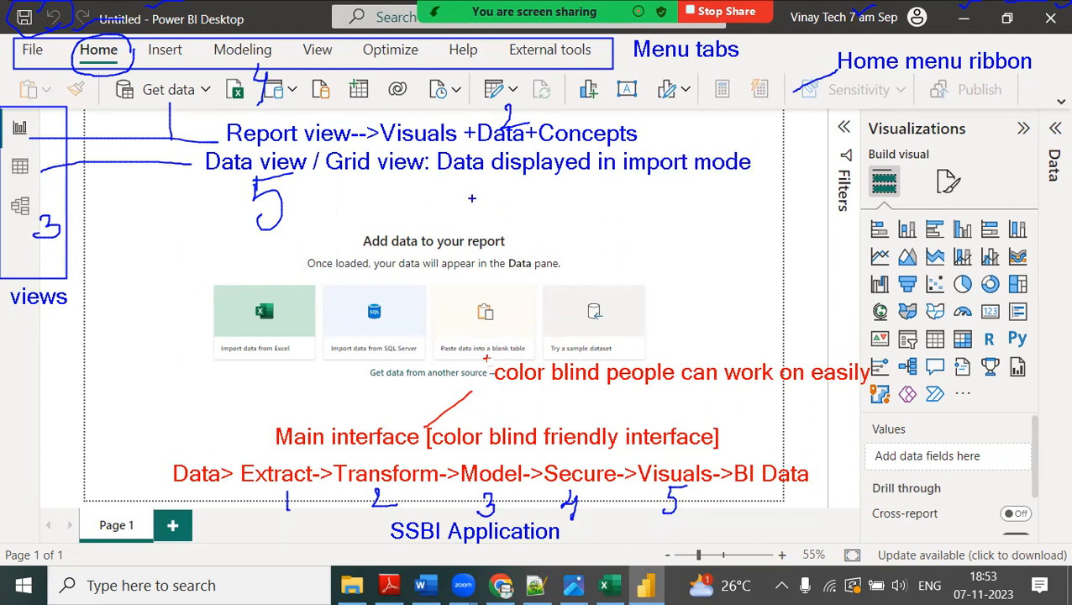
Step: Draw a line from the model view icon and annotate it "model view [relationships established]"
{"action": "mouse_move", "coordinate": [44, 206]}
{"action": "left_mouse_down"}
{"action": "mouse_move", "coordinate": [144, 238]}
{"action": "mouse_move", "coordinate": [153, 252]}
{"action": "left_mouse_up"}
{"action": "type", "text": "model view"}
{"action": "key", "text": "Return"}
{"action": "type", "text": "[relation"}
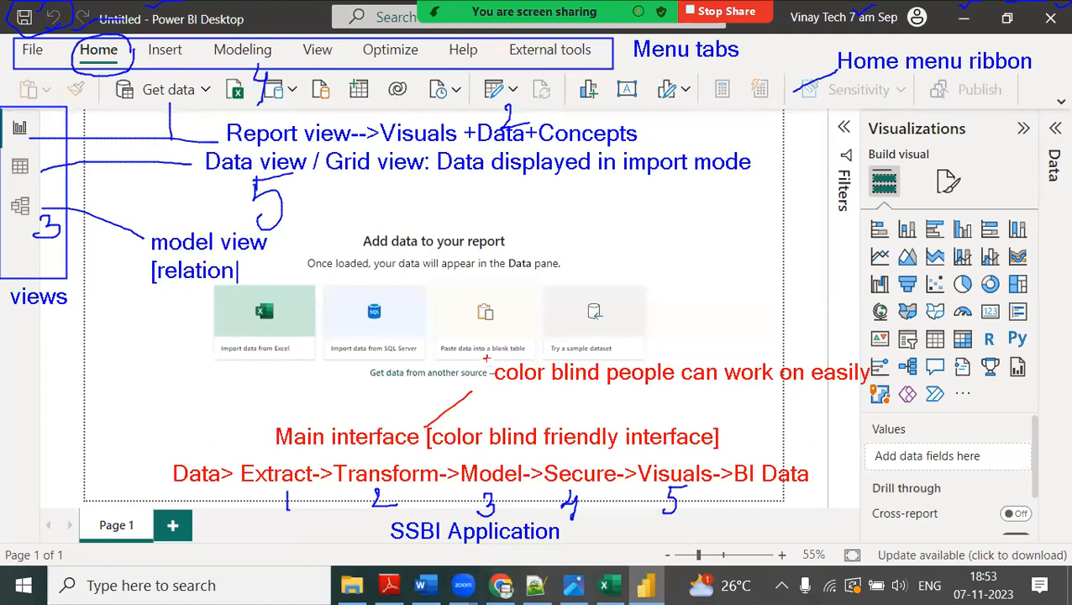
{"action": "type", "text": "ships estab"}
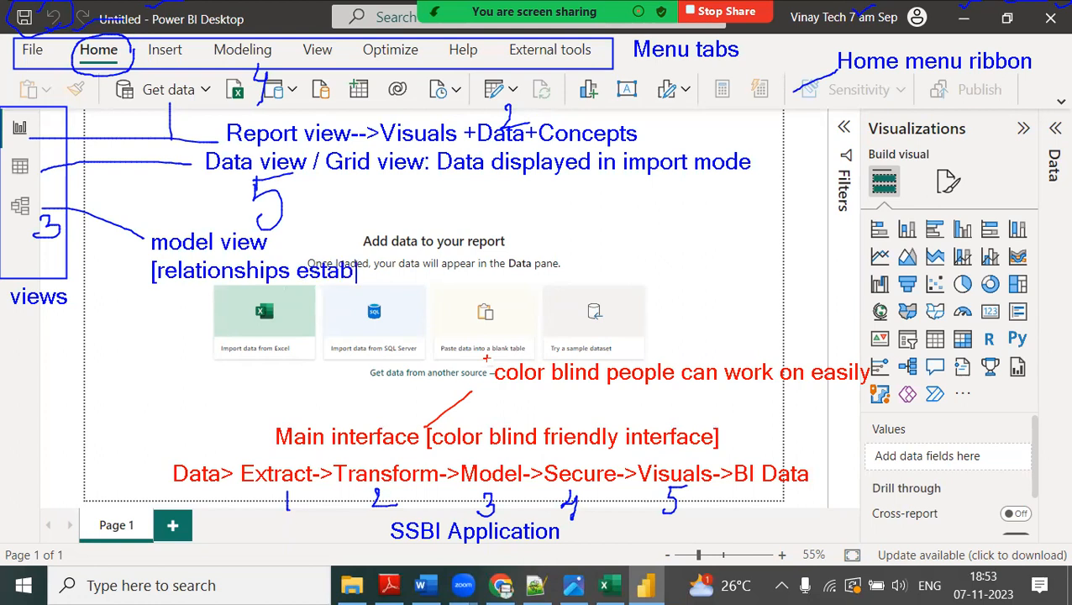
{"action": "type", "text": "lished]"}
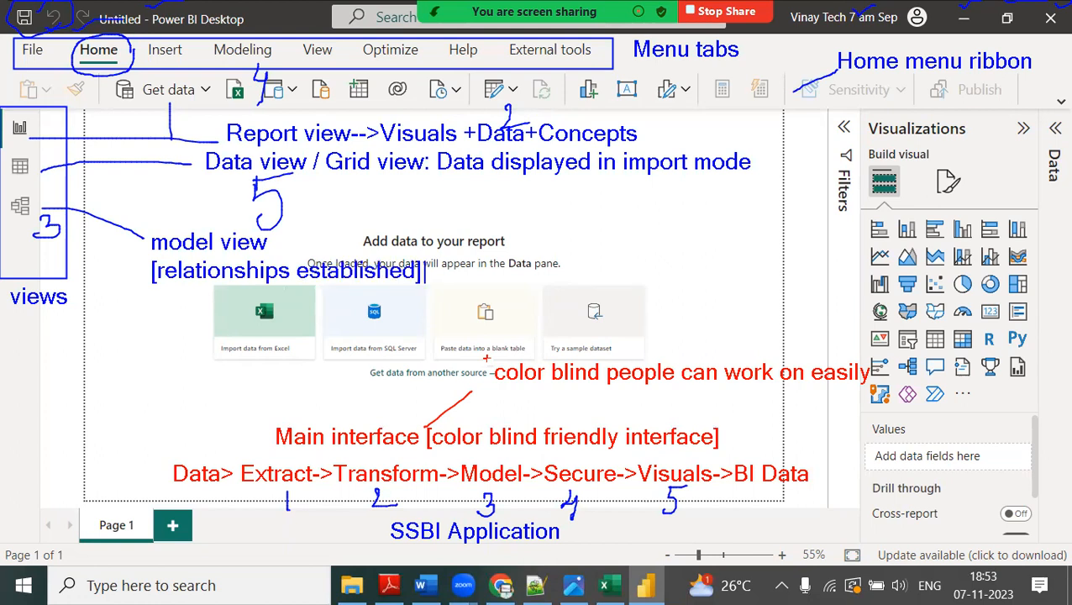
{"action": "key", "text": "Escape"}
Step: Handwrite "Canvas" across the report area, then circle and tick the report page tabs
{"action": "mouse_move", "coordinate": [334, 293]}
{"action": "left_mouse_down"}
{"action": "mouse_move", "coordinate": [336, 351]}
{"action": "mouse_move", "coordinate": [312, 336]}
{"action": "mouse_move", "coordinate": [383, 353]}
{"action": "mouse_move", "coordinate": [478, 304]}
{"action": "mouse_move", "coordinate": [531, 334]}
{"action": "left_mouse_up"}
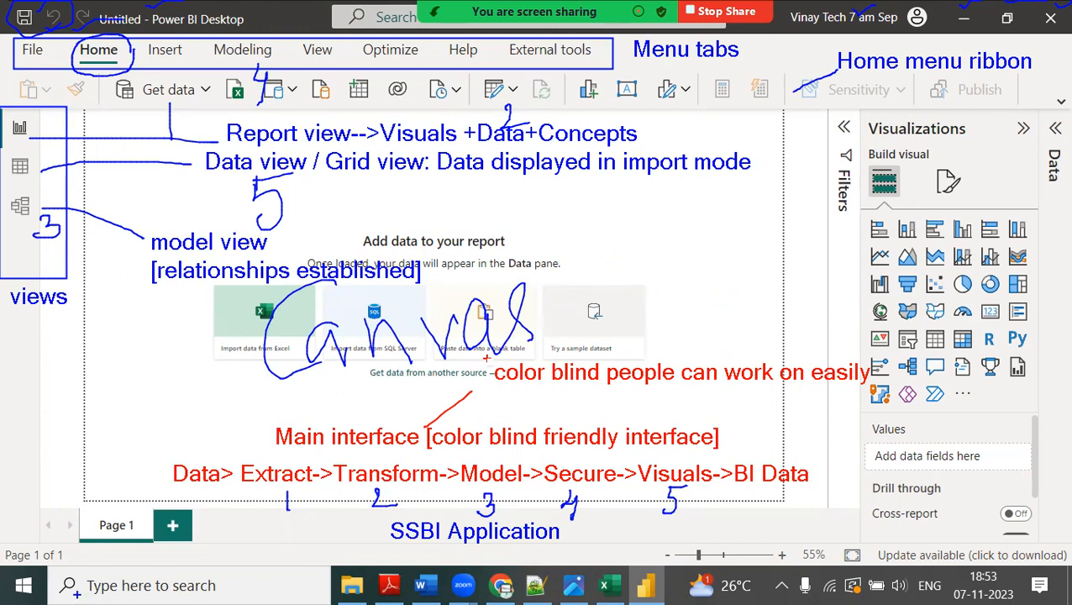
{"action": "mouse_move", "coordinate": [76, 497]}
{"action": "left_mouse_down"}
{"action": "mouse_move", "coordinate": [77, 539]}
{"action": "mouse_move", "coordinate": [210, 508]}
{"action": "left_mouse_up"}
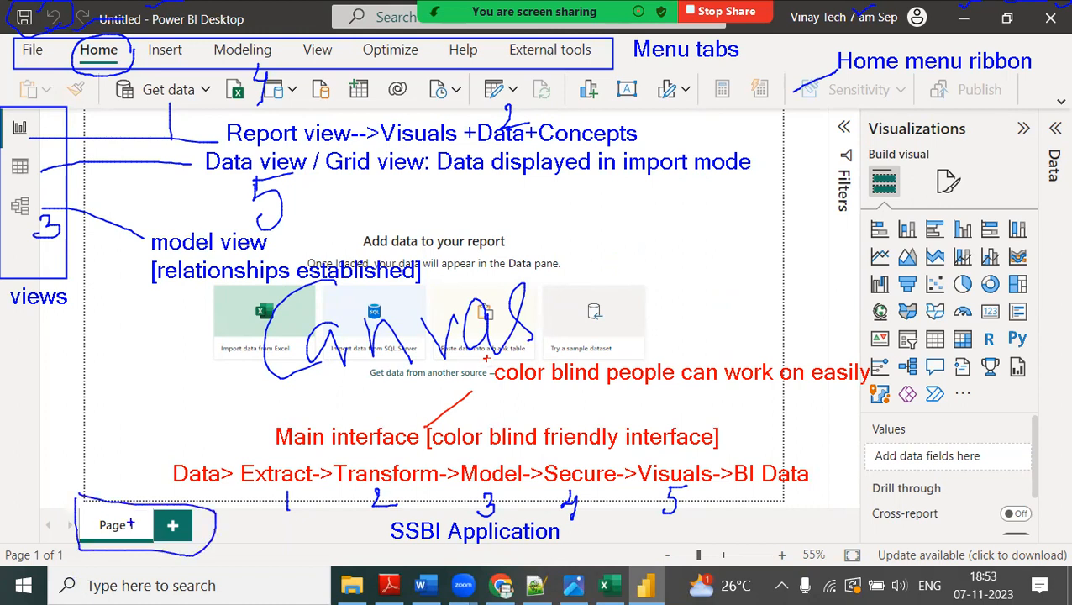
{"action": "left_click_drag", "start_coordinate": [111, 504], "coordinate": [144, 486]}
{"action": "mouse_move", "coordinate": [235, 532]}
{"action": "left_mouse_down"}
{"action": "mouse_move", "coordinate": [250, 507]}
{"action": "mouse_move", "coordinate": [325, 498]}
{"action": "left_mouse_up"}
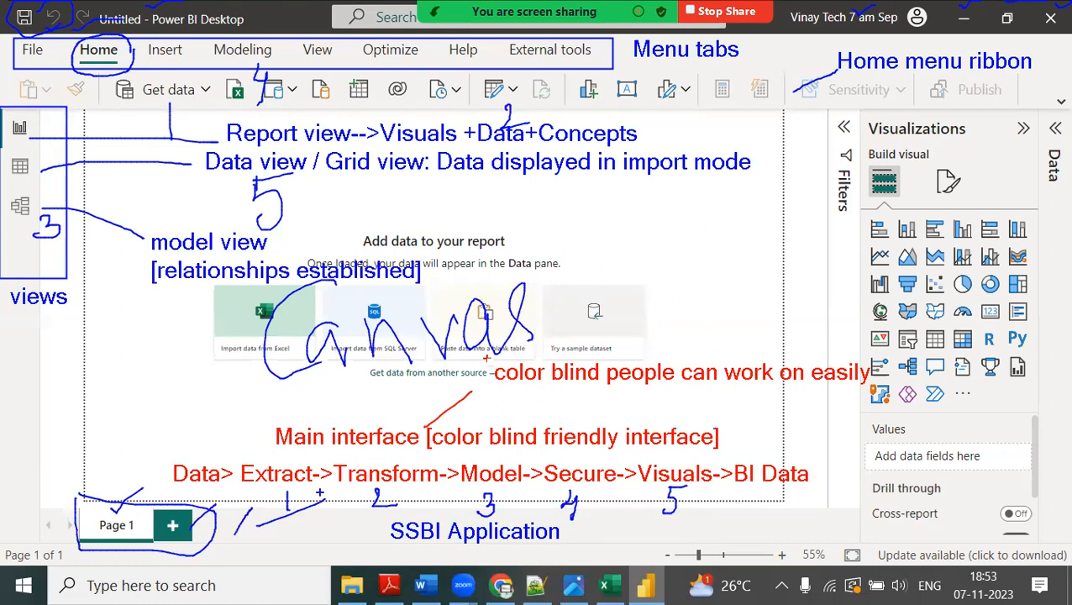
Step: Handwrite the label "pane" beside each of Filters, Visualizations and Data
{"action": "mouse_move", "coordinate": [839, 133]}
{"action": "left_mouse_down"}
{"action": "mouse_move", "coordinate": [748, 128]}
{"action": "mouse_move", "coordinate": [771, 136]}
{"action": "mouse_move", "coordinate": [793, 108]}
{"action": "mouse_move", "coordinate": [843, 142]}
{"action": "left_mouse_up"}
{"action": "mouse_move", "coordinate": [910, 147]}
{"action": "left_mouse_down"}
{"action": "mouse_move", "coordinate": [936, 172]}
{"action": "mouse_move", "coordinate": [953, 153]}
{"action": "mouse_move", "coordinate": [1025, 170]}
{"action": "left_mouse_up"}
{"action": "mouse_move", "coordinate": [978, 93]}
{"action": "left_mouse_down"}
{"action": "mouse_move", "coordinate": [1000, 99]}
{"action": "mouse_move", "coordinate": [1031, 86]}
{"action": "mouse_move", "coordinate": [1059, 101]}
{"action": "left_mouse_up"}
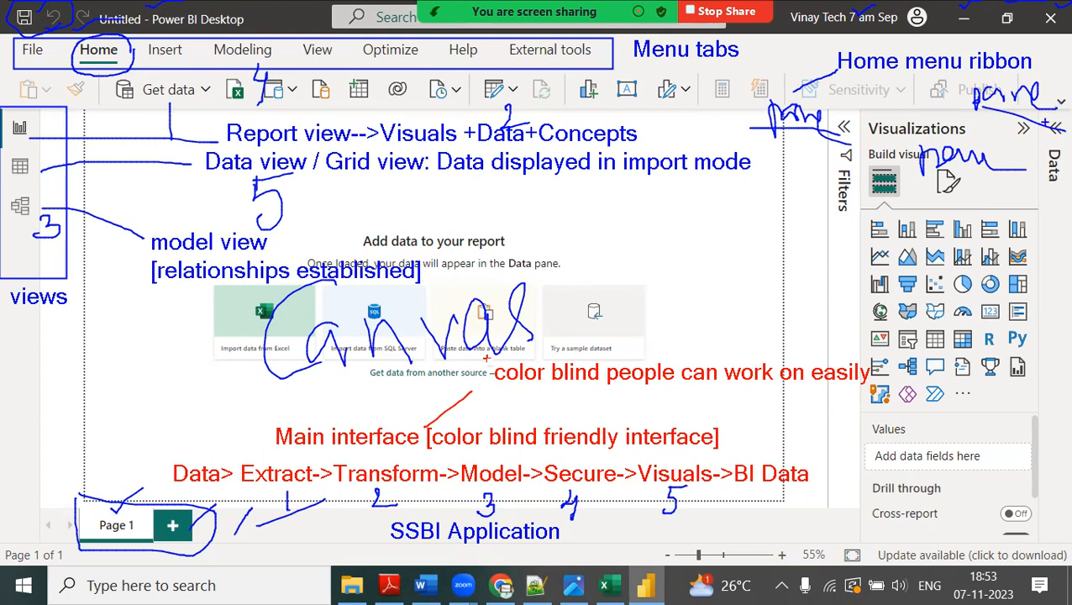
Step: Draw a line from the Filters pane and label it "filter options"
{"action": "left_click_drag", "start_coordinate": [843, 173], "coordinate": [748, 204]}
{"action": "left_click", "coordinate": [677, 205]}
{"action": "type", "text": "filter"}
{"action": "key", "text": "Return"}
{"action": "type", "text": "options"}
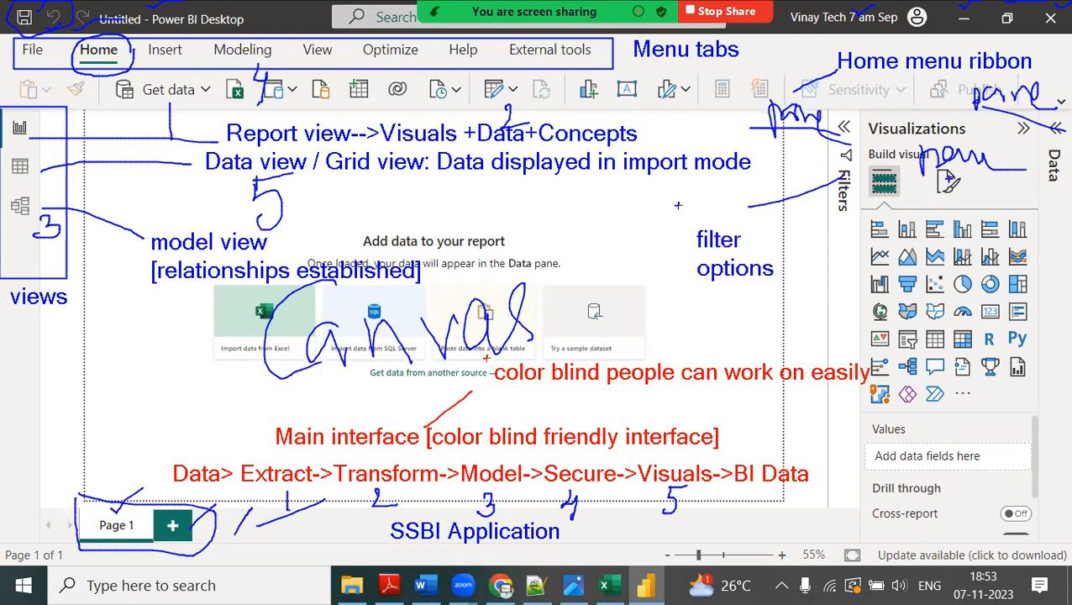
Step: Box the gallery of visual types and draw a downward arrow with a short label under the Data pane title
{"action": "mouse_move", "coordinate": [857, 214]}
{"action": "left_mouse_down"}
{"action": "mouse_move", "coordinate": [932, 434]}
{"action": "mouse_move", "coordinate": [1046, 419]}
{"action": "left_mouse_up"}
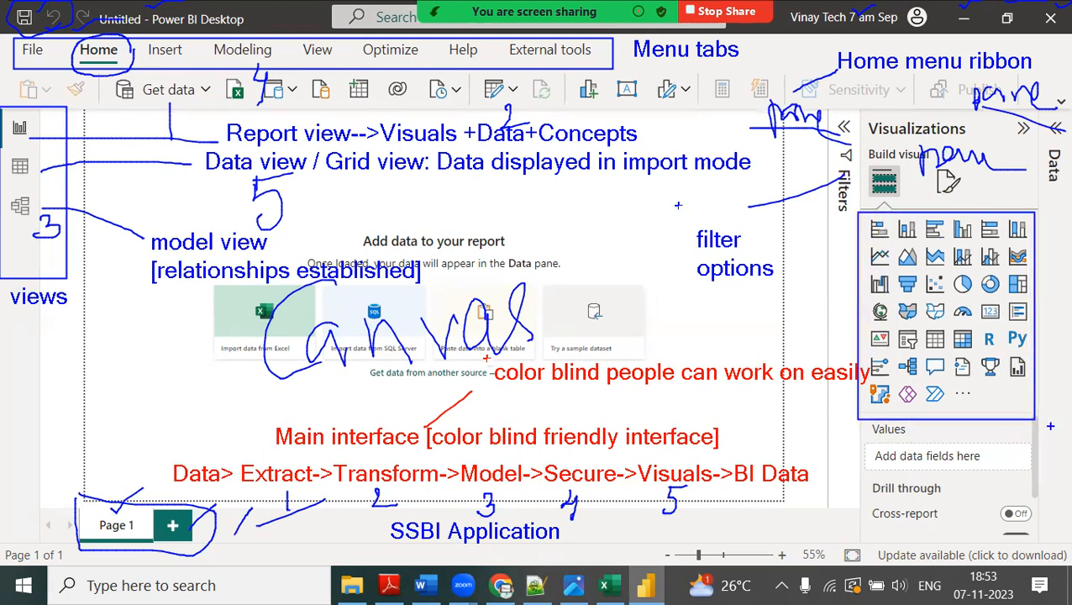
{"action": "left_click_drag", "start_coordinate": [1053, 183], "coordinate": [1051, 244]}
{"action": "left_click_drag", "start_coordinate": [1068, 228], "coordinate": [1070, 244]}
Step: Circle the handwritten stage numbers 1, 5, 2, 3 and 4 in red, in that order
{"action": "mouse_move", "coordinate": [158, 66]}
{"action": "left_mouse_down"}
{"action": "mouse_move", "coordinate": [187, 164]}
{"action": "mouse_move", "coordinate": [164, 60]}
{"action": "left_mouse_up"}
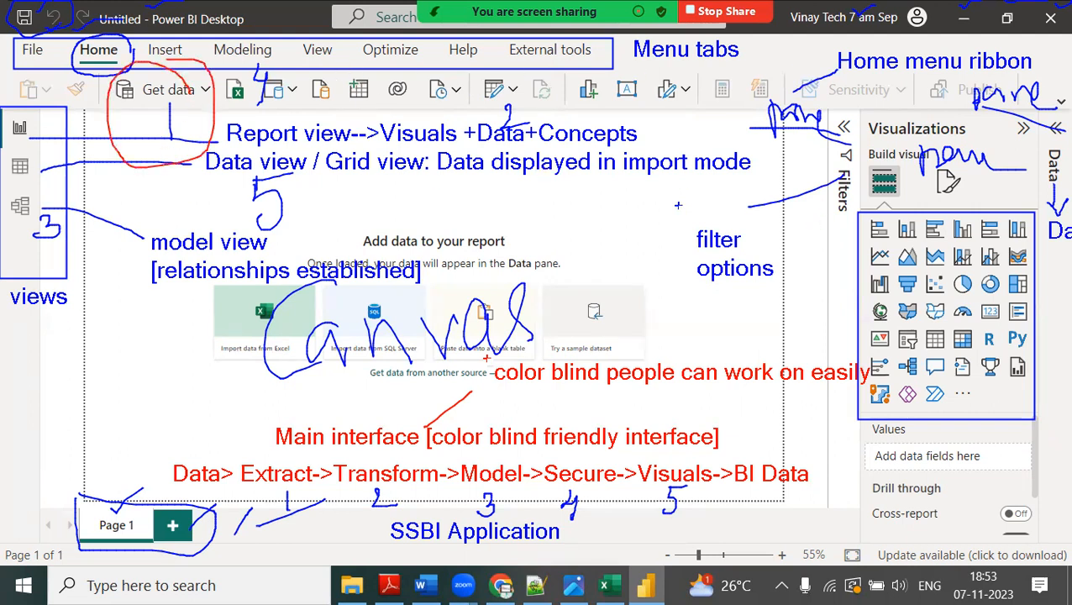
{"action": "mouse_move", "coordinate": [329, 177]}
{"action": "left_mouse_down"}
{"action": "mouse_move", "coordinate": [220, 168]}
{"action": "mouse_move", "coordinate": [381, 210]}
{"action": "mouse_move", "coordinate": [286, 141]}
{"action": "left_mouse_up"}
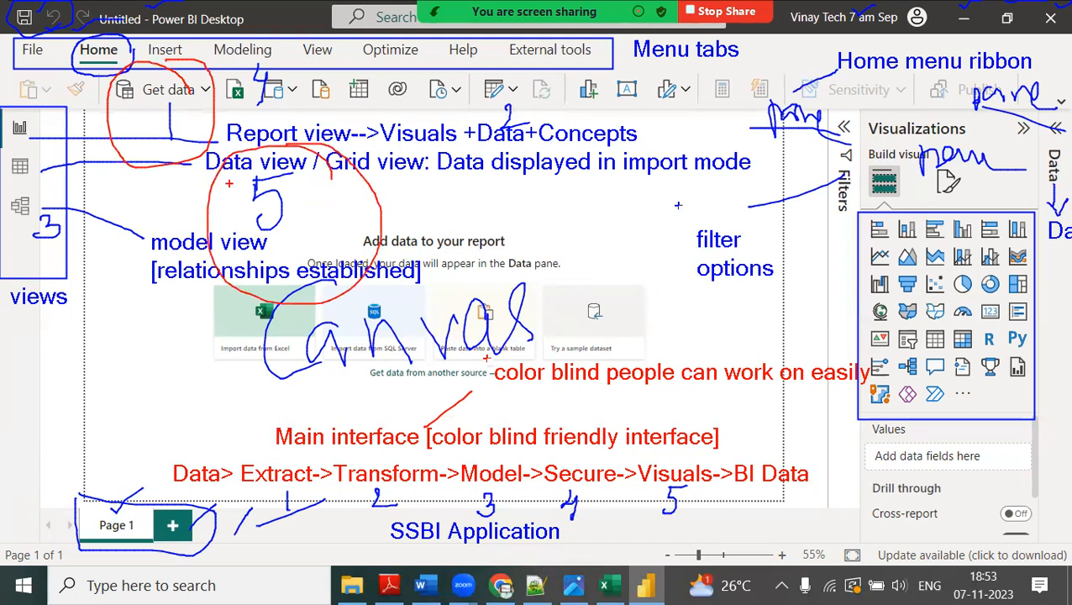
{"action": "mouse_move", "coordinate": [531, 70]}
{"action": "left_mouse_down"}
{"action": "mouse_move", "coordinate": [470, 116]}
{"action": "mouse_move", "coordinate": [544, 77]}
{"action": "left_mouse_up"}
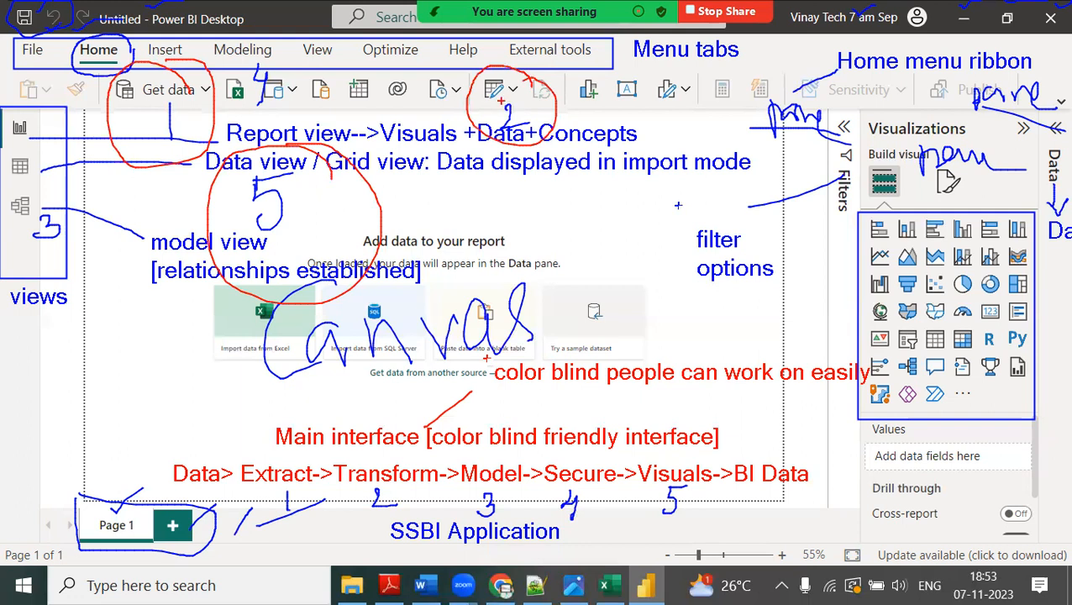
{"action": "mouse_move", "coordinate": [55, 200]}
{"action": "left_mouse_down"}
{"action": "mouse_move", "coordinate": [34, 174]}
{"action": "mouse_move", "coordinate": [94, 252]}
{"action": "mouse_move", "coordinate": [60, 205]}
{"action": "left_mouse_up"}
{"action": "mouse_move", "coordinate": [282, 58]}
{"action": "left_mouse_down"}
{"action": "mouse_move", "coordinate": [229, 51]}
{"action": "mouse_move", "coordinate": [304, 84]}
{"action": "mouse_move", "coordinate": [294, 34]}
{"action": "left_mouse_up"}
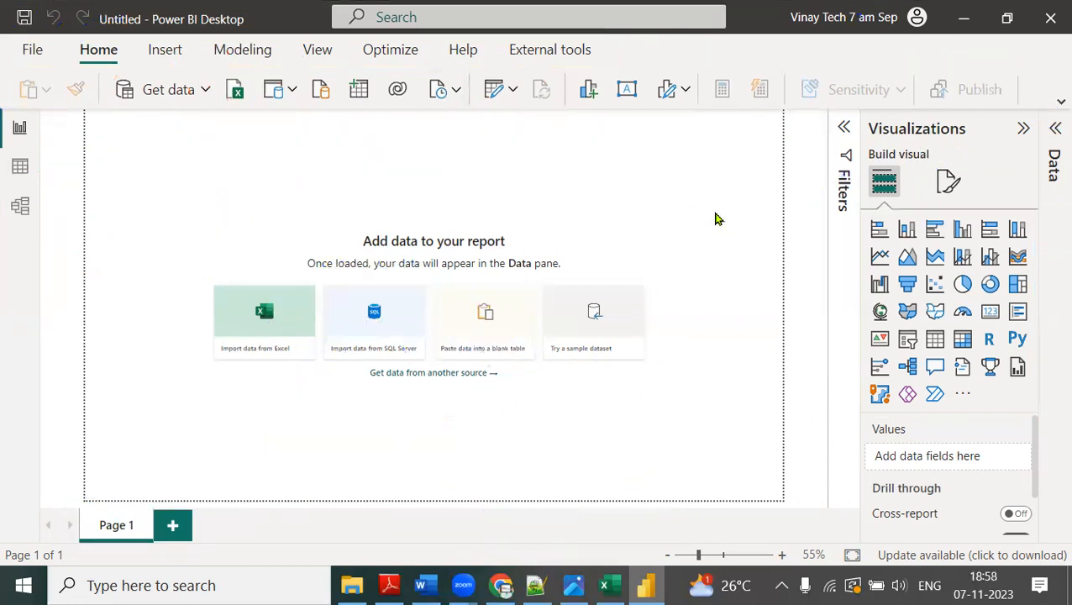
Step: Start an Excel workbook import and browse on drive D: to VINAYTECH_POWER BI_FILES_DATABASES_BACKUP_RESTORE_DOC, folder GENERAL FILES FOR PRACTICE
{"action": "left_click", "coordinate": [206, 90]}
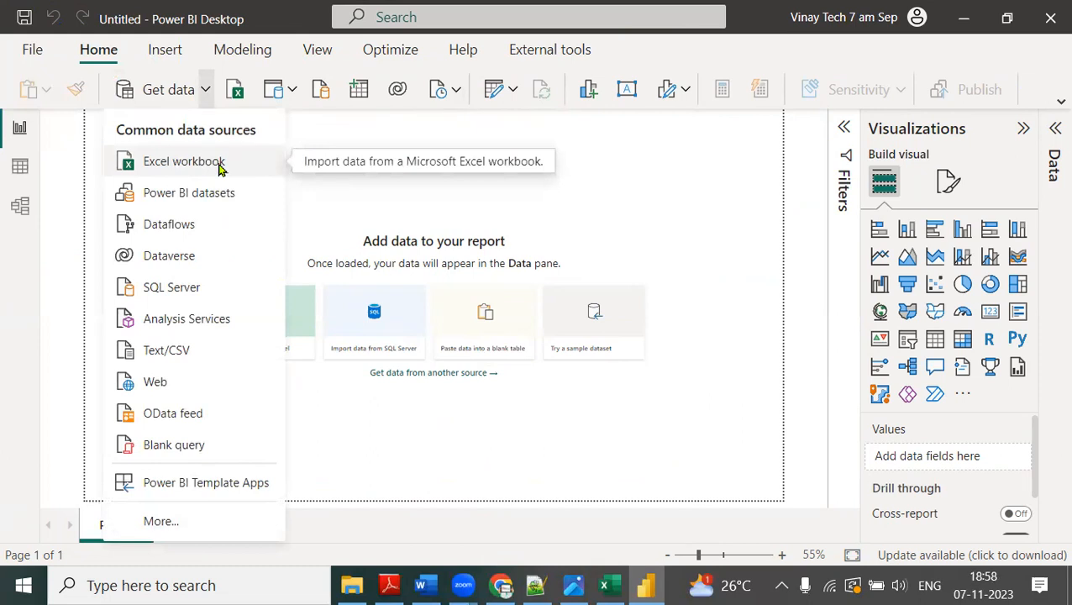
{"action": "left_click", "coordinate": [184, 162]}
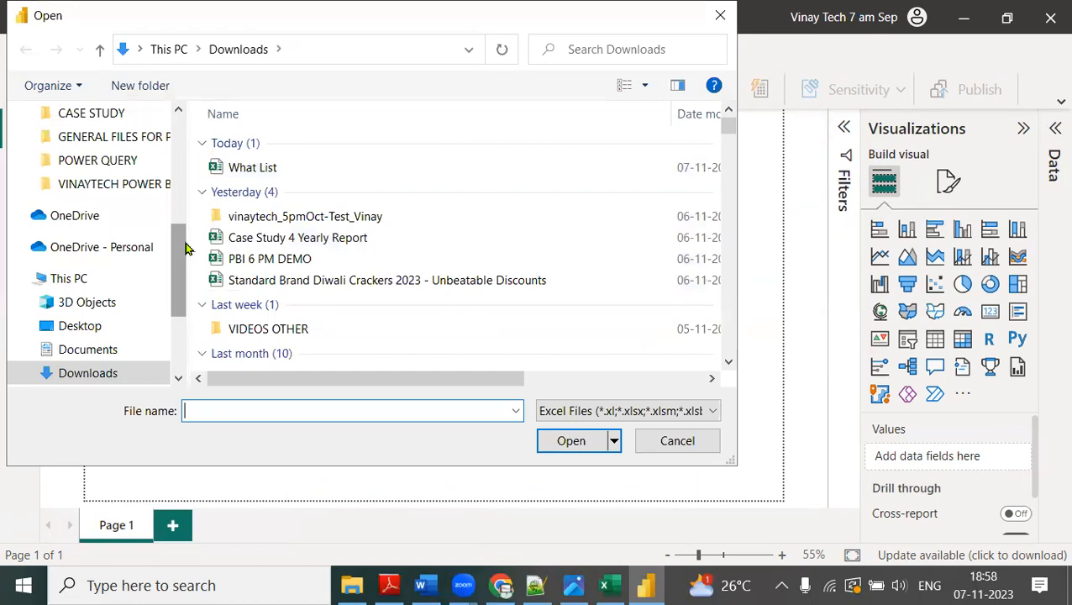
{"action": "scroll", "coordinate": [185, 249], "scroll_direction": "down", "scroll_amount": 3}
{"action": "left_click", "coordinate": [122, 336]}
{"action": "scroll", "coordinate": [484, 281], "scroll_direction": "down", "scroll_amount": 6}
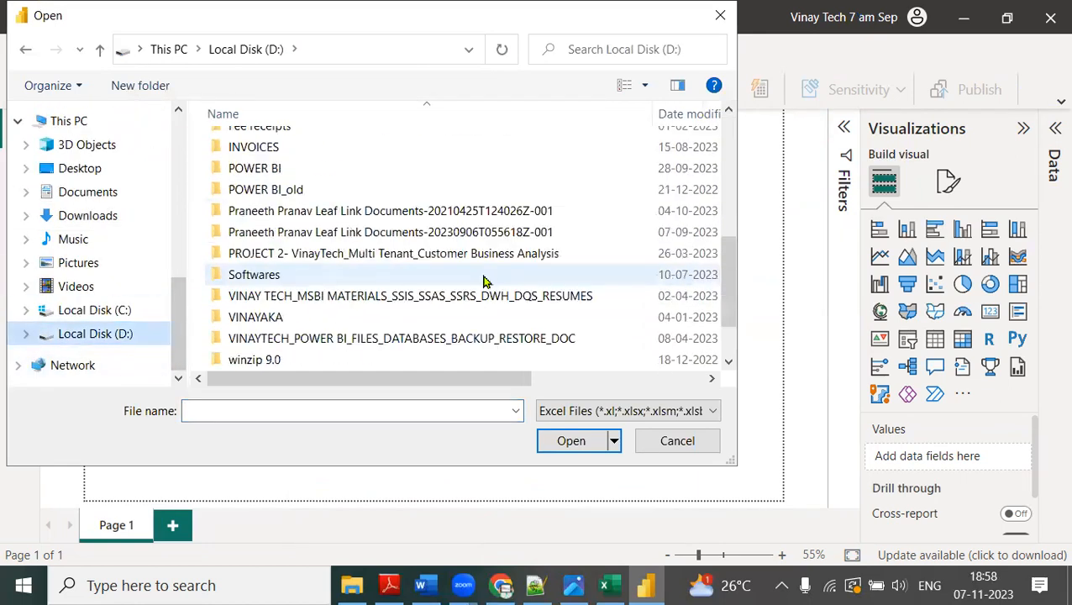
{"action": "double_click", "coordinate": [545, 338]}
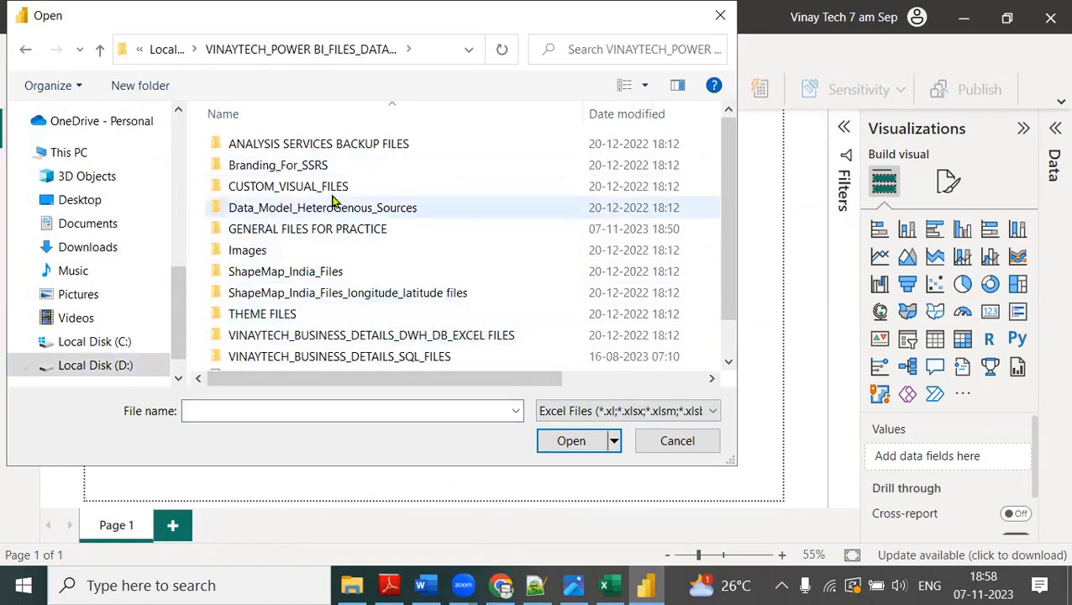
{"action": "double_click", "coordinate": [344, 228]}
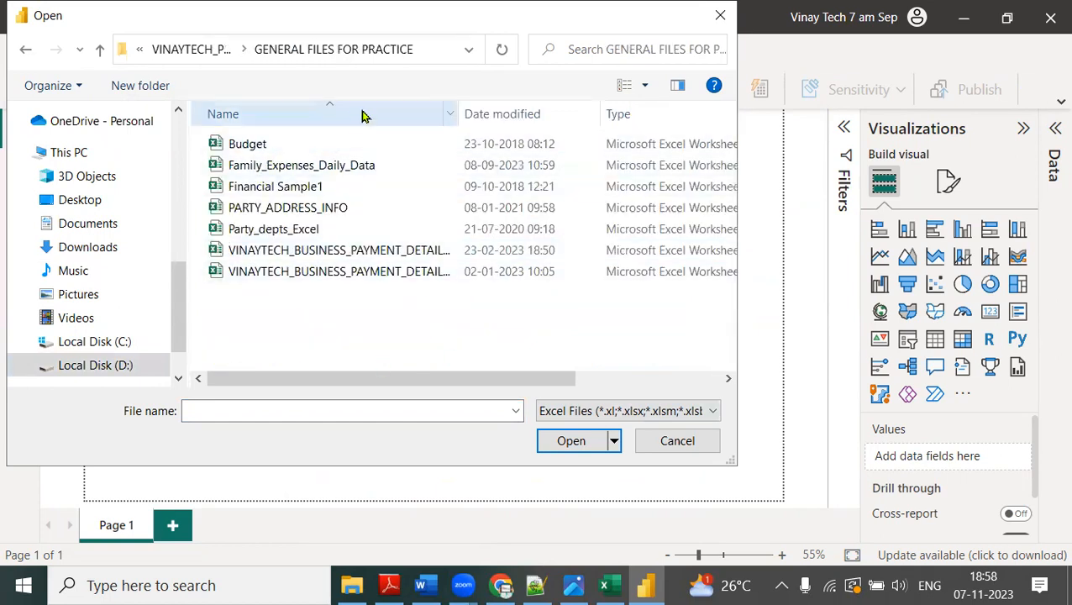
Step: Open the Family_Expenses_Daily_Data workbook and load its Daily Expenses Data sheet into the report
{"action": "left_click", "coordinate": [294, 172]}
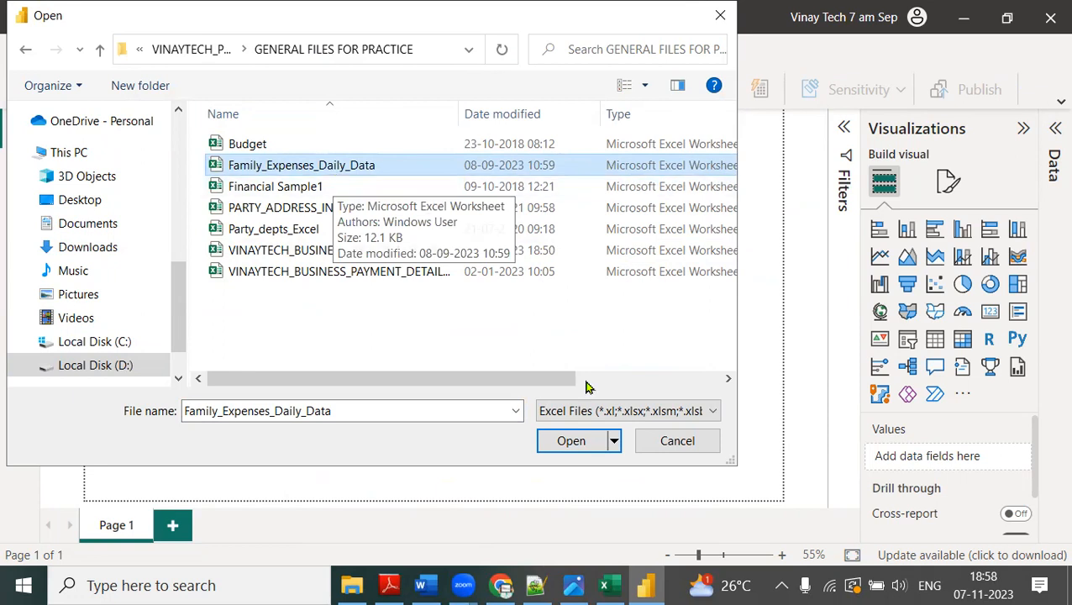
{"action": "left_click", "coordinate": [574, 435]}
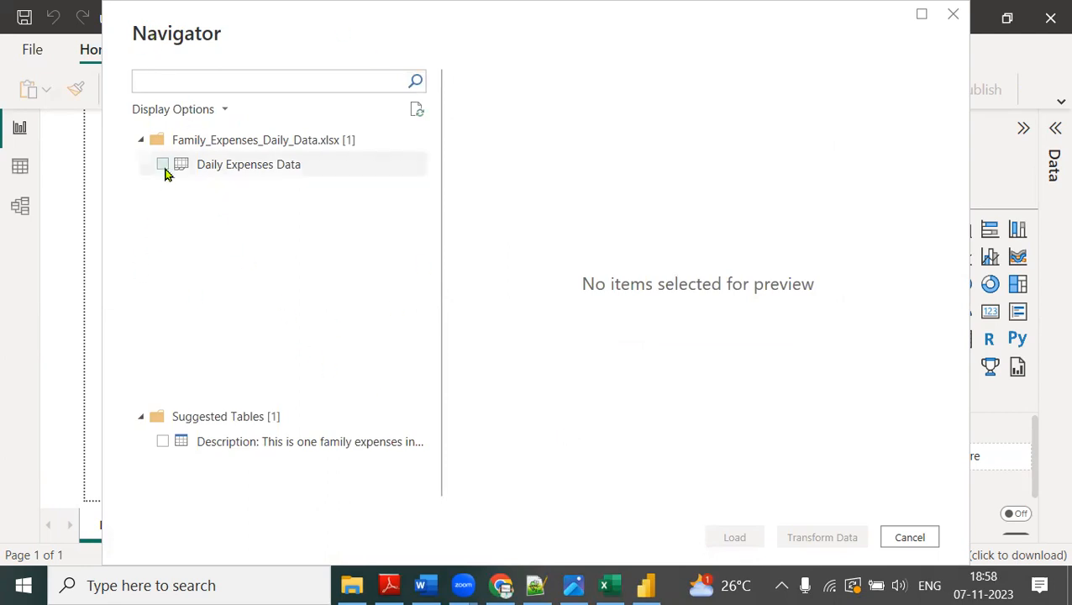
{"action": "left_click", "coordinate": [164, 166]}
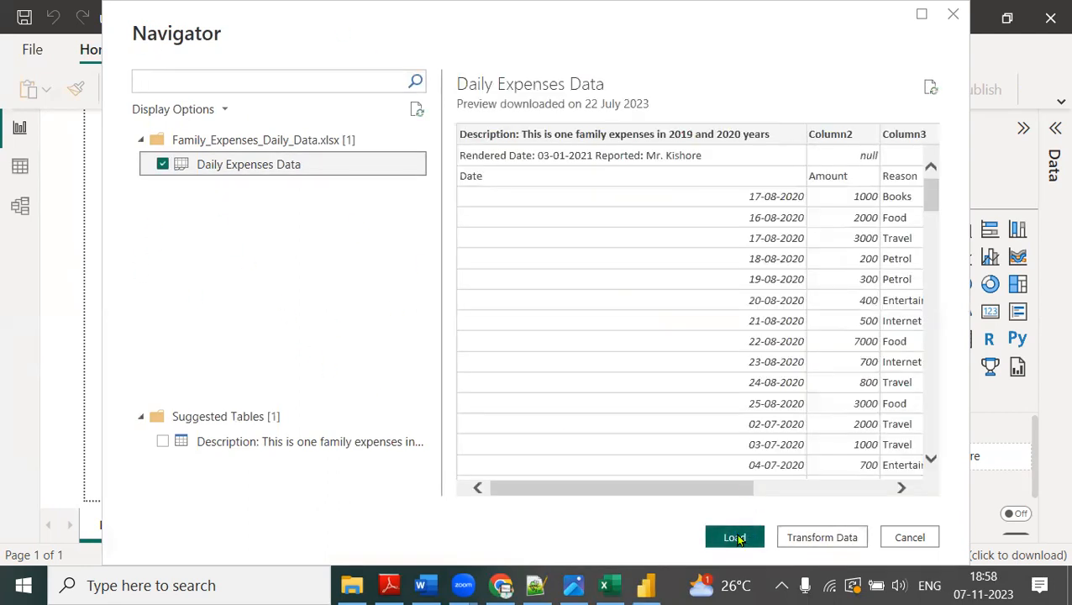
{"action": "left_click", "coordinate": [735, 538]}
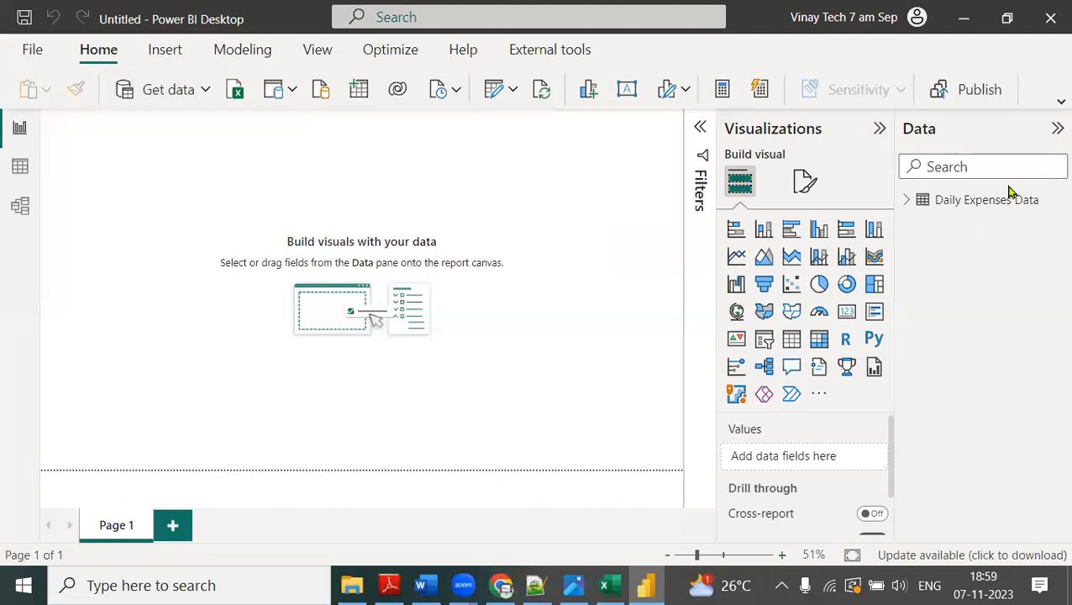
Step: Circle Get data in red and draw arrows from it to the Data pane and back to the data view icon, then leave drawing mode
{"action": "key", "text": "ctrl+2"}
{"action": "mouse_move", "coordinate": [227, 80]}
{"action": "left_mouse_down"}
{"action": "mouse_move", "coordinate": [120, 113]}
{"action": "mouse_move", "coordinate": [231, 74]}
{"action": "mouse_move", "coordinate": [849, 145]}
{"action": "mouse_move", "coordinate": [863, 175]}
{"action": "left_mouse_up"}
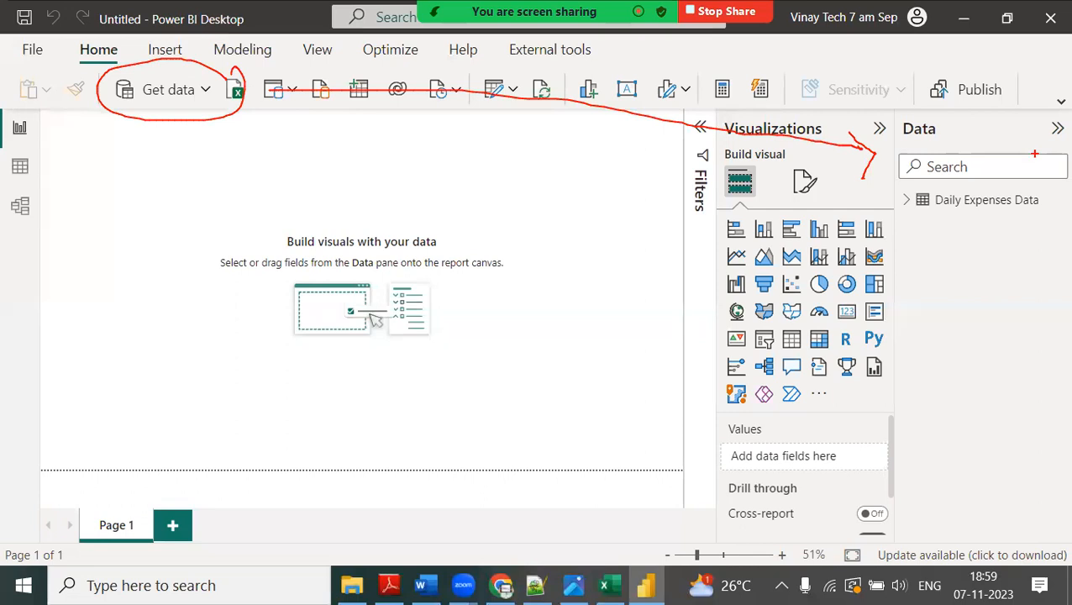
{"action": "mouse_move", "coordinate": [882, 183]}
{"action": "left_mouse_down"}
{"action": "mouse_move", "coordinate": [223, 185]}
{"action": "mouse_move", "coordinate": [40, 166]}
{"action": "mouse_move", "coordinate": [70, 203]}
{"action": "left_mouse_up"}
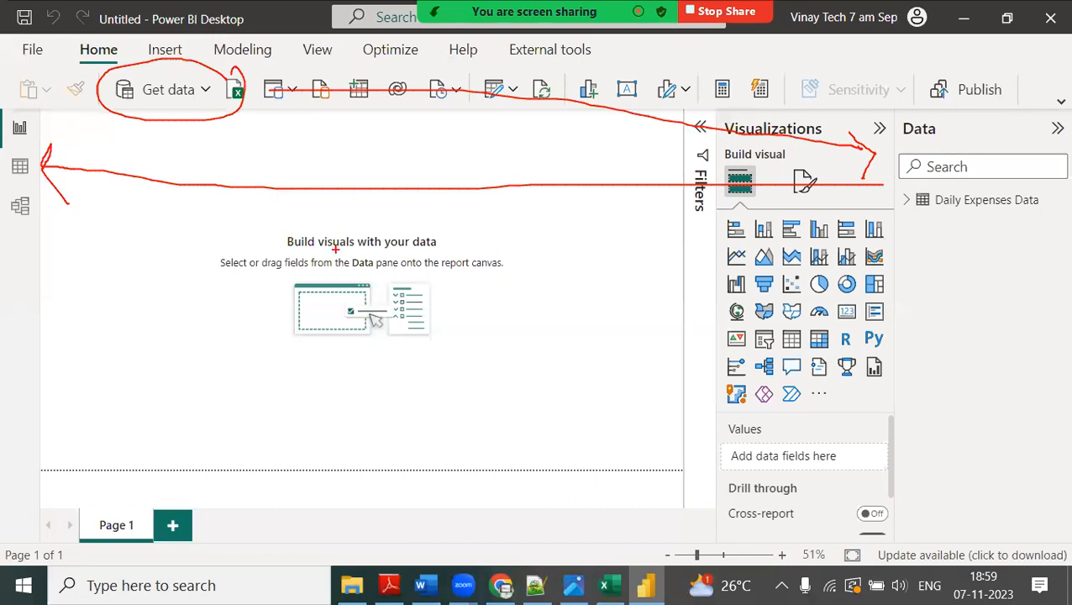
{"action": "key", "text": "Escape"}
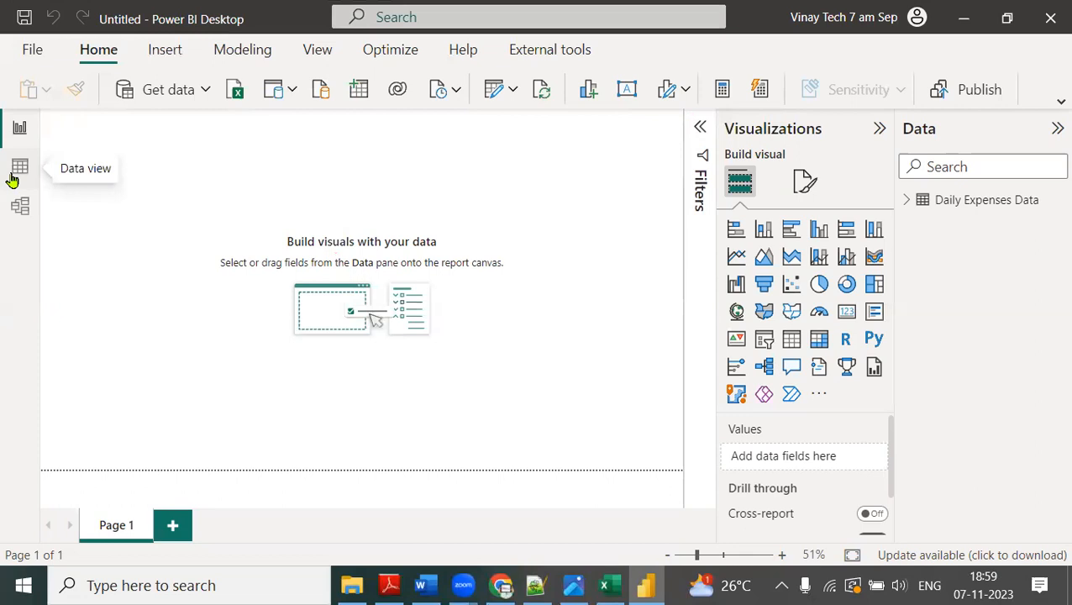
Step: Show the loaded table in data view, box its rows from the Date heading down, cross out the row above and point the headings upward
{"action": "left_click", "coordinate": [20, 168]}
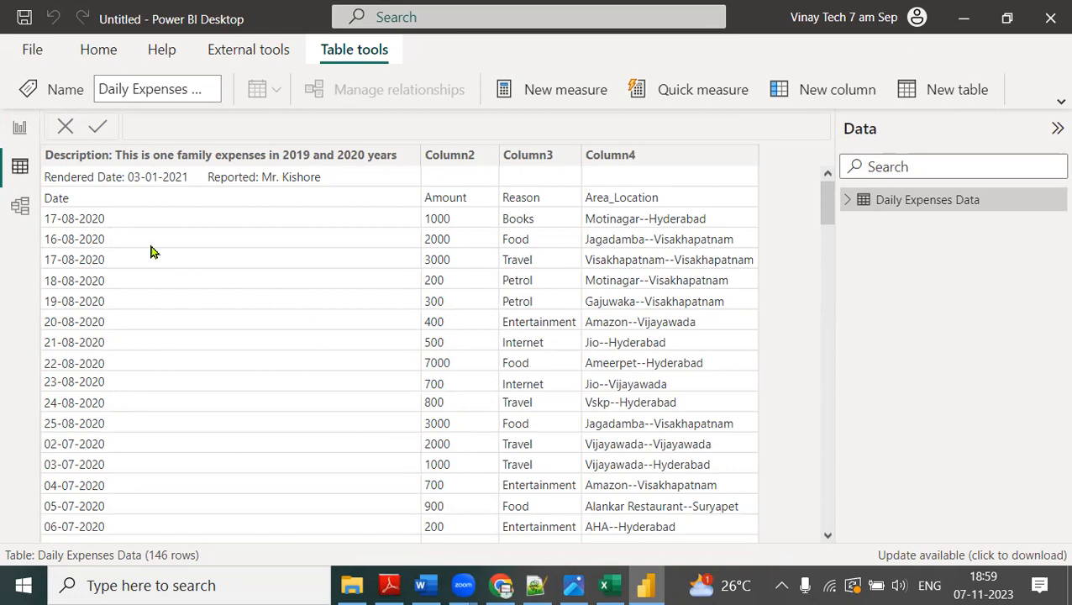
{"action": "mouse_move", "coordinate": [40, 181]}
{"action": "left_mouse_down"}
{"action": "mouse_move", "coordinate": [259, 345]}
{"action": "mouse_move", "coordinate": [694, 466]}
{"action": "mouse_move", "coordinate": [757, 553]}
{"action": "left_mouse_up"}
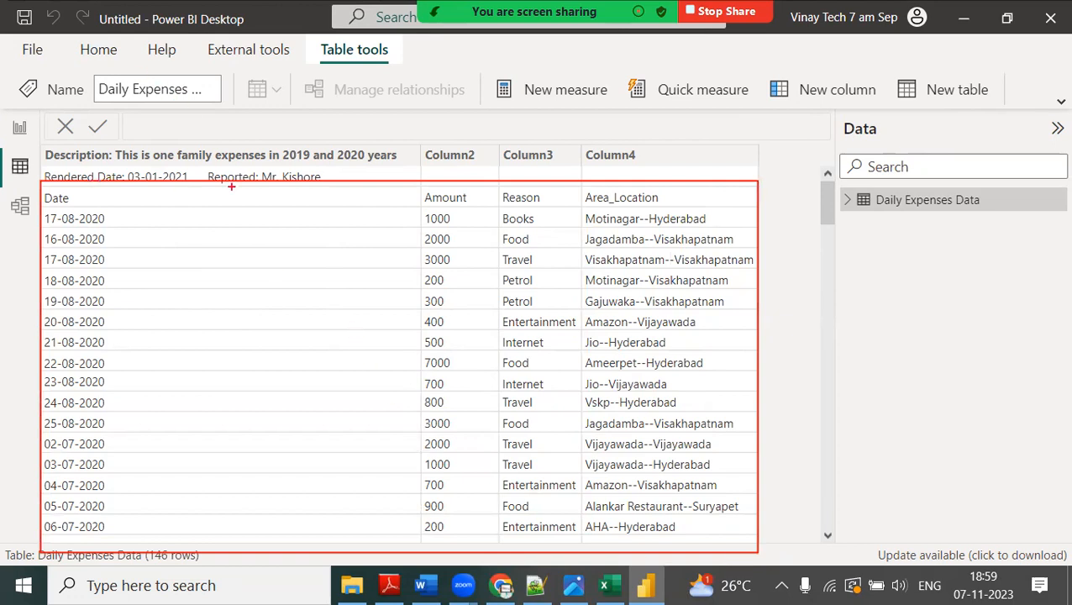
{"action": "mouse_move", "coordinate": [276, 162]}
{"action": "left_mouse_down"}
{"action": "mouse_move", "coordinate": [298, 176]}
{"action": "mouse_move", "coordinate": [277, 179]}
{"action": "mouse_move", "coordinate": [341, 164]}
{"action": "left_mouse_up"}
{"action": "mouse_move", "coordinate": [56, 201]}
{"action": "left_mouse_down"}
{"action": "mouse_move", "coordinate": [47, 158]}
{"action": "mouse_move", "coordinate": [70, 143]}
{"action": "mouse_move", "coordinate": [55, 149]}
{"action": "left_mouse_up"}
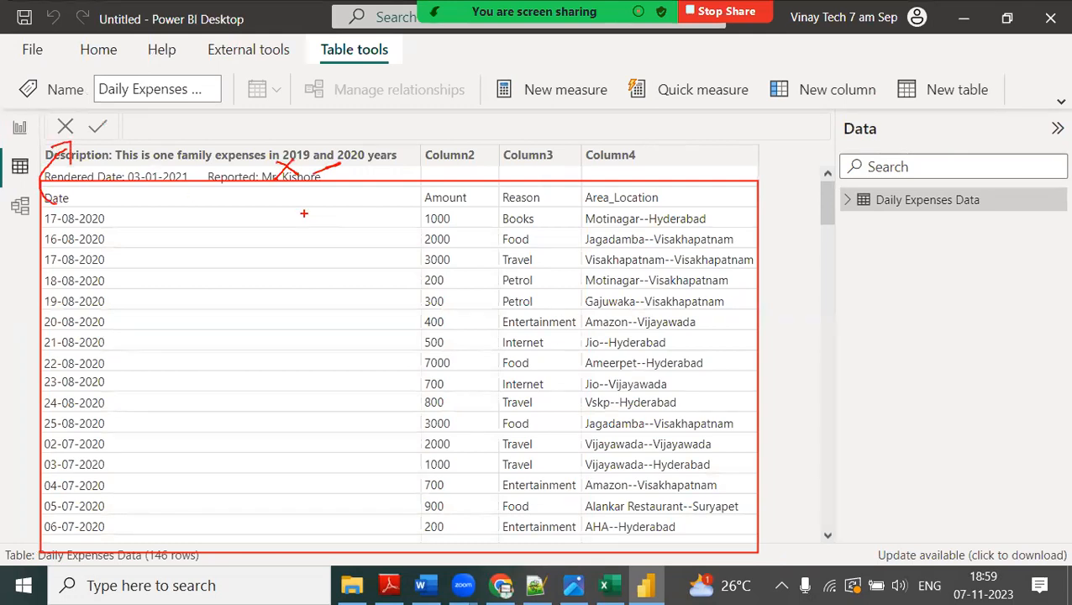
Step: Circle a mark beside the crossed-out rows, write a circled 2 above the table, and handwrite "Transform" with an arrow
{"action": "mouse_move", "coordinate": [358, 147]}
{"action": "left_mouse_down"}
{"action": "mouse_move", "coordinate": [372, 153]}
{"action": "mouse_move", "coordinate": [359, 171]}
{"action": "mouse_move", "coordinate": [301, 151]}
{"action": "left_mouse_up"}
{"action": "mouse_move", "coordinate": [80, 119]}
{"action": "left_mouse_down"}
{"action": "mouse_move", "coordinate": [104, 134]}
{"action": "mouse_move", "coordinate": [88, 94]}
{"action": "mouse_move", "coordinate": [137, 124]}
{"action": "left_mouse_up"}
{"action": "mouse_move", "coordinate": [245, 82]}
{"action": "left_mouse_down"}
{"action": "mouse_move", "coordinate": [245, 108]}
{"action": "mouse_move", "coordinate": [224, 103]}
{"action": "left_mouse_up"}
{"action": "mouse_move", "coordinate": [206, 76]}
{"action": "left_mouse_down"}
{"action": "mouse_move", "coordinate": [253, 58]}
{"action": "mouse_move", "coordinate": [285, 92]}
{"action": "mouse_move", "coordinate": [360, 108]}
{"action": "mouse_move", "coordinate": [385, 53]}
{"action": "mouse_move", "coordinate": [392, 94]}
{"action": "mouse_move", "coordinate": [429, 84]}
{"action": "mouse_move", "coordinate": [458, 102]}
{"action": "left_mouse_up"}
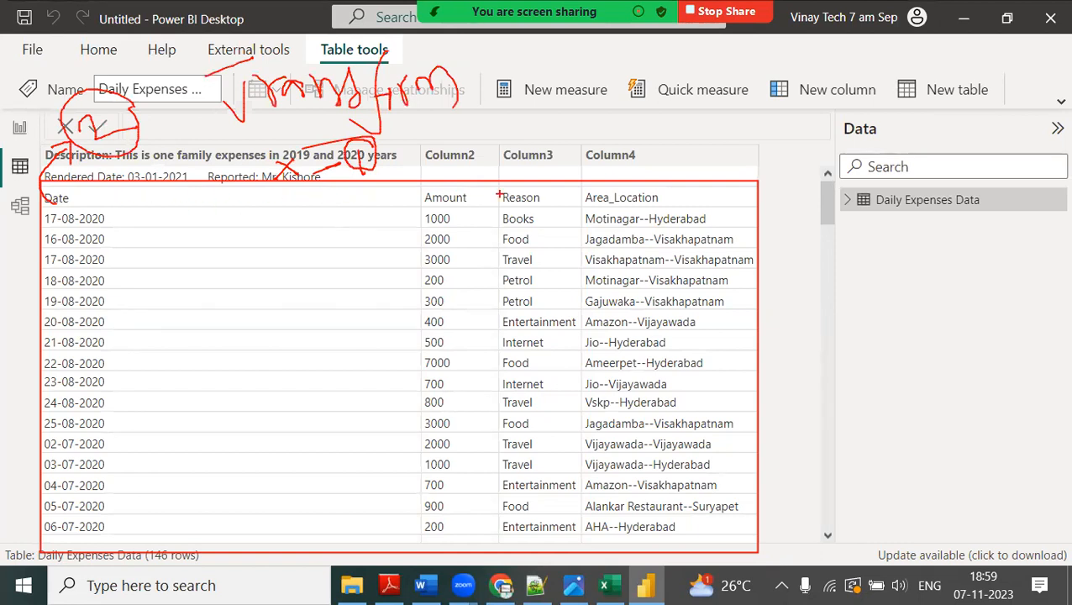
Step: Tick the Date and Area_Location columns and draw a dividing stroke through the Area_Location values
{"action": "left_click_drag", "start_coordinate": [198, 167], "coordinate": [232, 140]}
{"action": "mouse_move", "coordinate": [580, 180]}
{"action": "left_mouse_down"}
{"action": "mouse_move", "coordinate": [619, 149]}
{"action": "mouse_move", "coordinate": [725, 148]}
{"action": "left_mouse_up"}
{"action": "left_click_drag", "start_coordinate": [610, 169], "coordinate": [606, 193]}
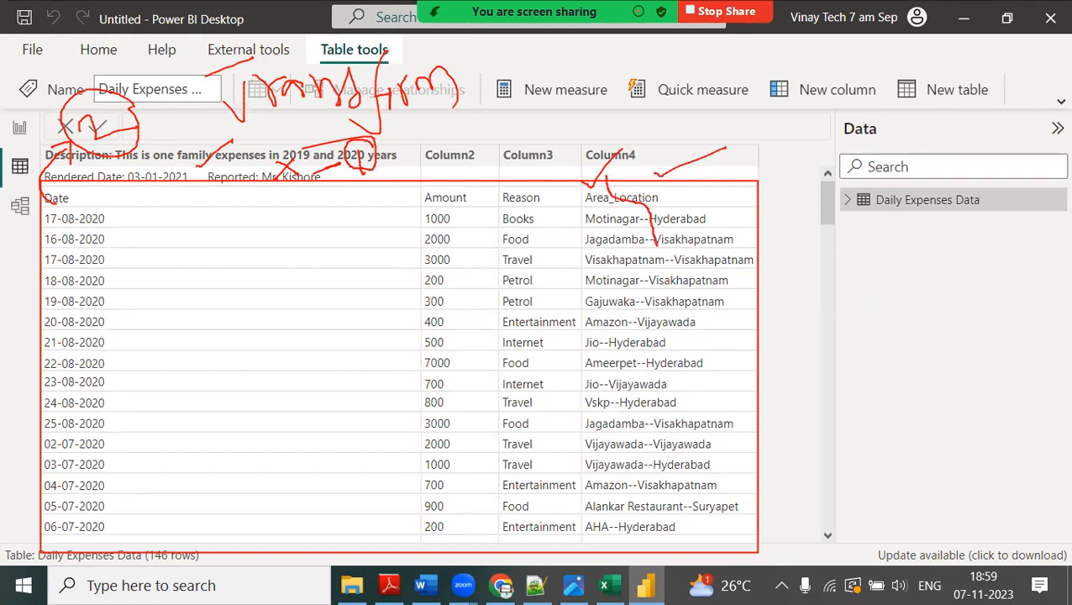
Step: Continue the red dividing stroke down through the Area_Location values and add a short stroke beside the Area_Location heading
{"action": "mouse_move", "coordinate": [669, 265]}
{"action": "left_mouse_down"}
{"action": "mouse_move", "coordinate": [641, 294]}
{"action": "mouse_move", "coordinate": [632, 332]}
{"action": "mouse_move", "coordinate": [646, 369]}
{"action": "mouse_move", "coordinate": [600, 392]}
{"action": "mouse_move", "coordinate": [649, 417]}
{"action": "mouse_move", "coordinate": [648, 532]}
{"action": "left_mouse_up"}
{"action": "left_click_drag", "start_coordinate": [685, 198], "coordinate": [720, 192]}
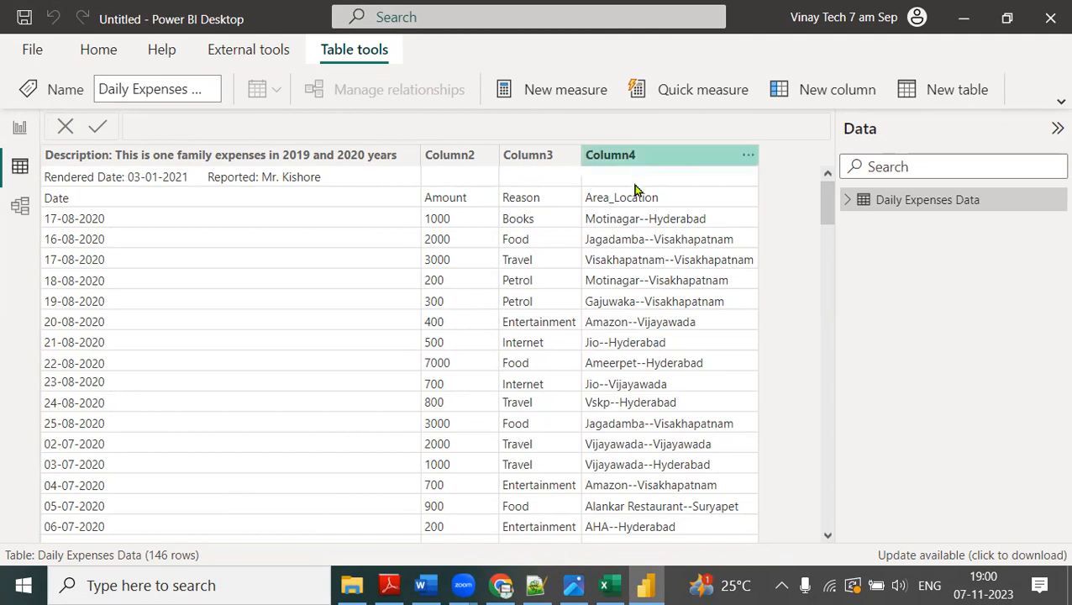
Step: Return to the report view and open the Daily Expenses Data table in the Power Query Editor to transform it
{"action": "left_click", "coordinate": [20, 129]}
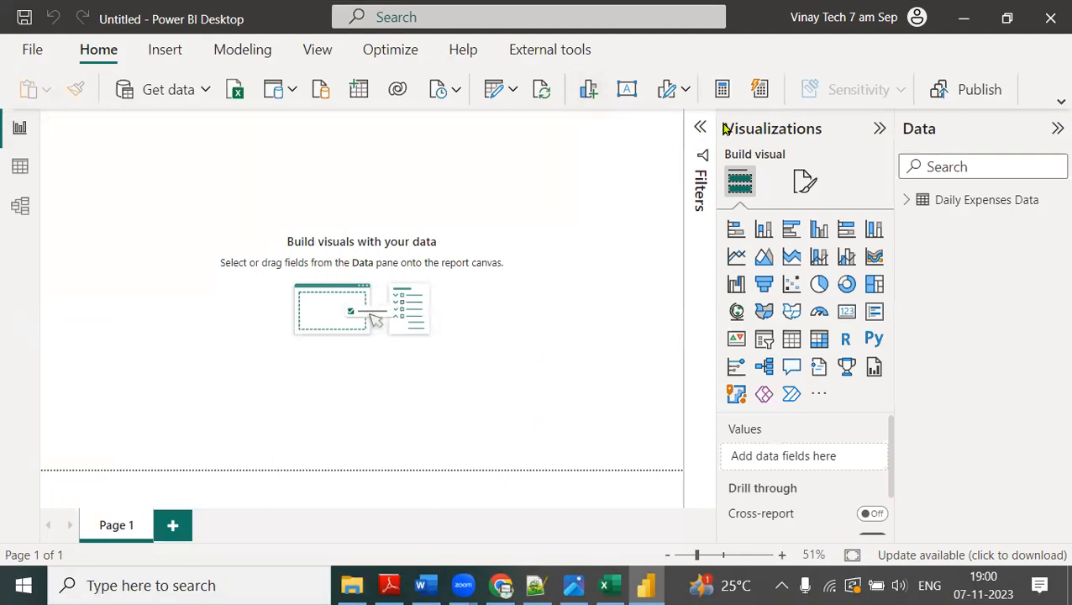
{"action": "left_click", "coordinate": [511, 92]}
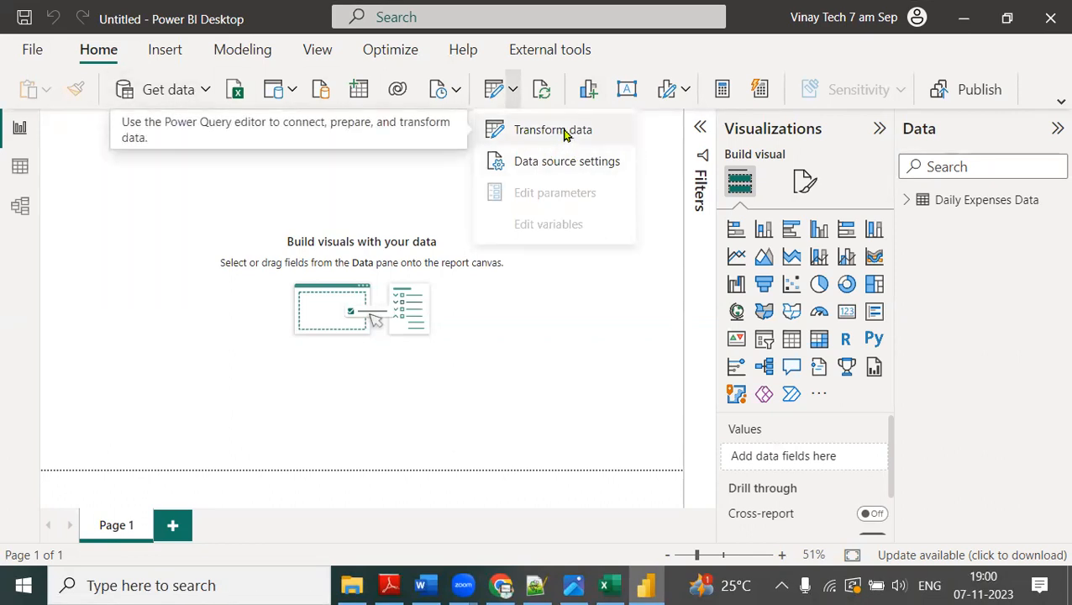
{"action": "left_click", "coordinate": [563, 131]}
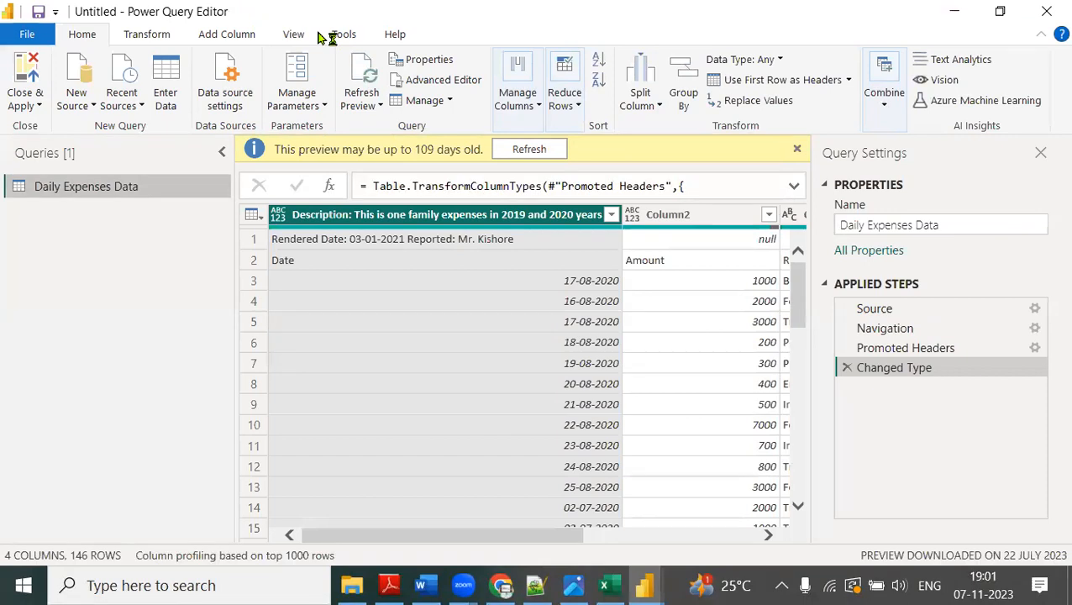
Step: Restore the Power Query Editor to a smaller window, annotate its title bar with "Extract and Transform [1000", then clear the text and maximize the window
{"action": "left_click_drag", "start_coordinate": [319, 32], "coordinate": [332, 179]}
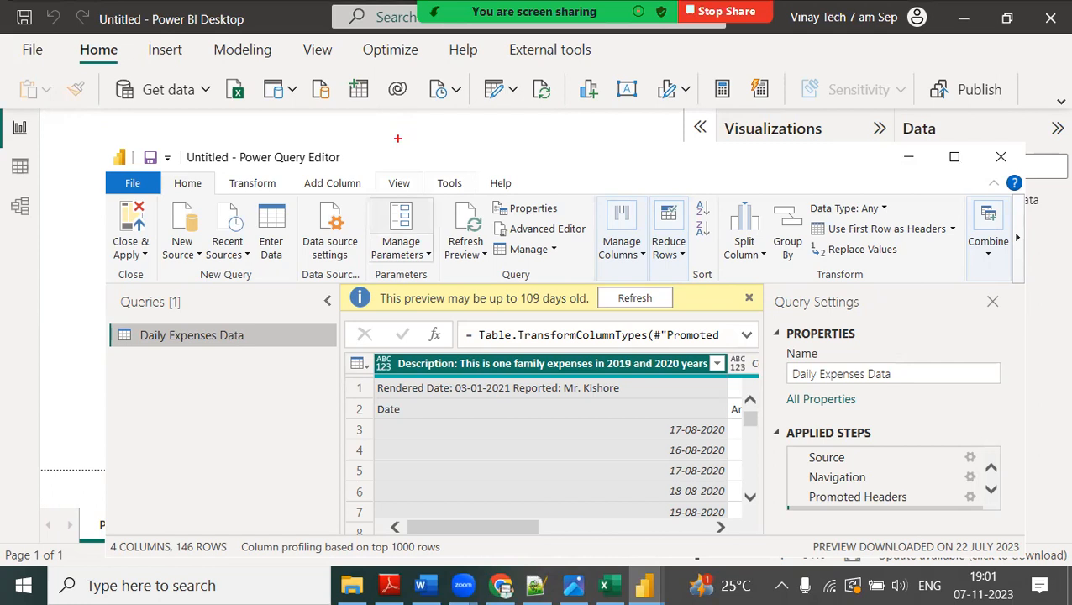
{"action": "type", "text": "Extract and"}
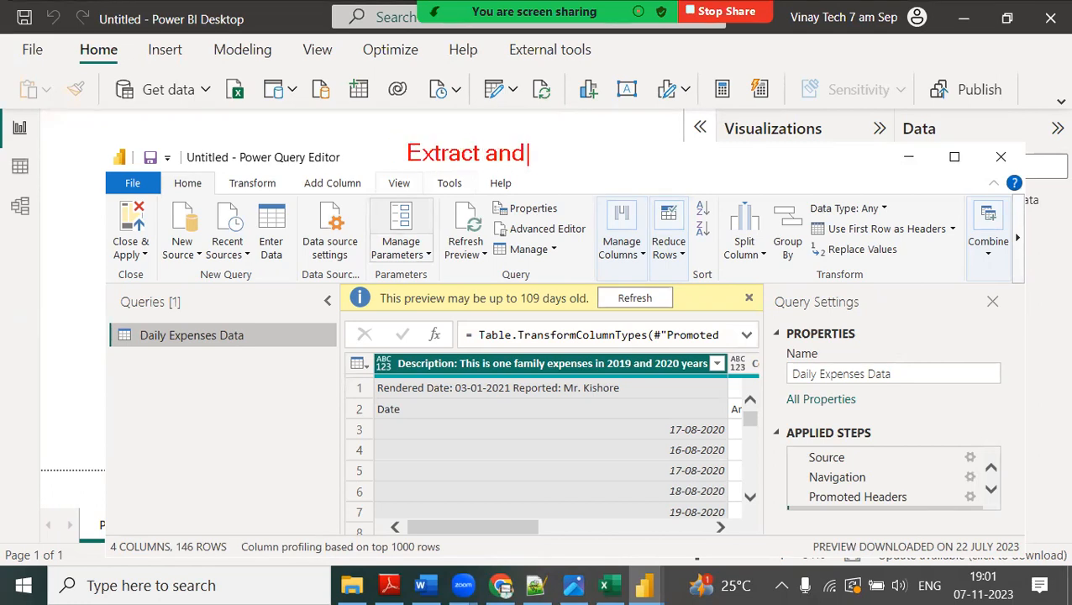
{"action": "type", "text": " Transform"}
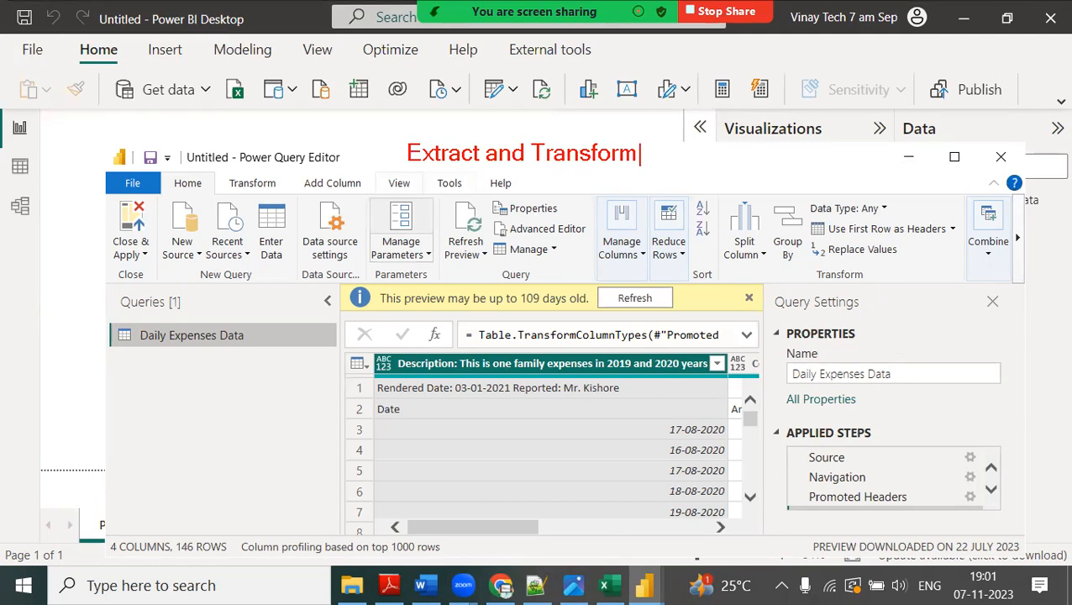
{"action": "type", "text": "[1000"}
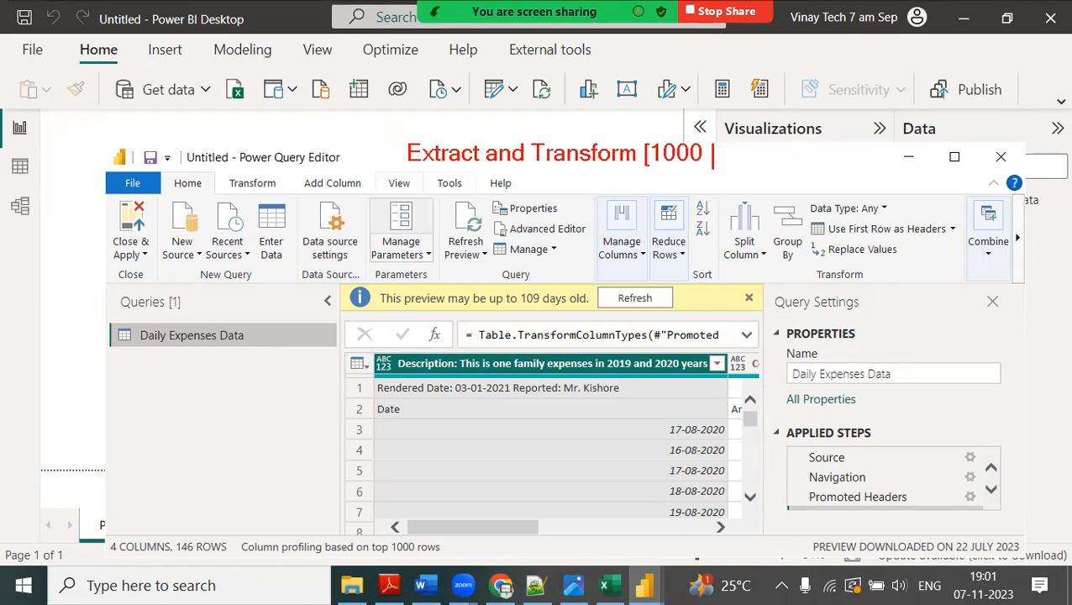
{"action": "key", "text": "Escape"}
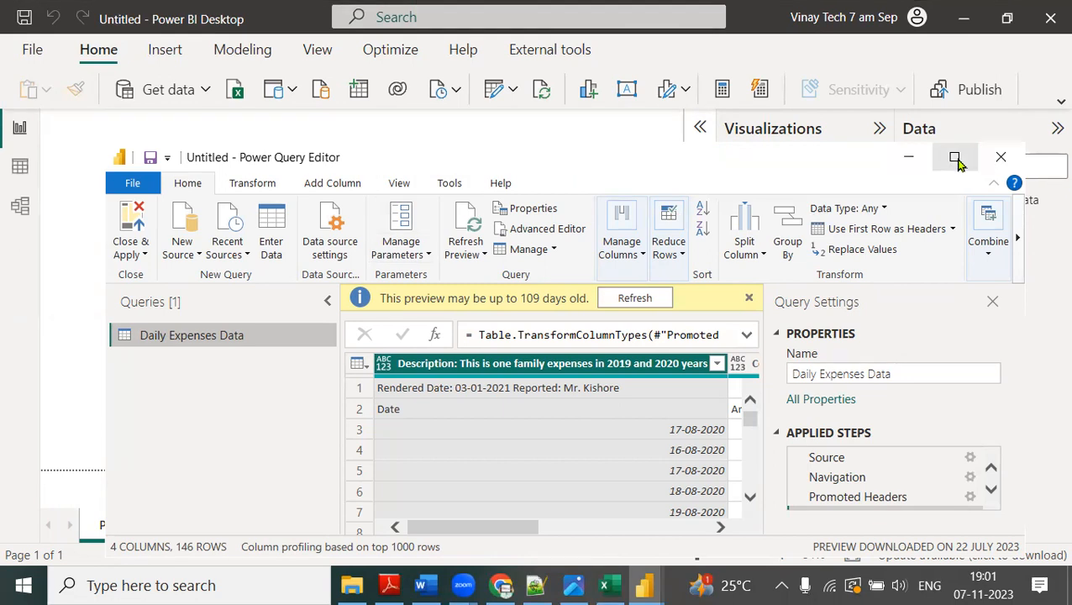
{"action": "left_click", "coordinate": [955, 158]}
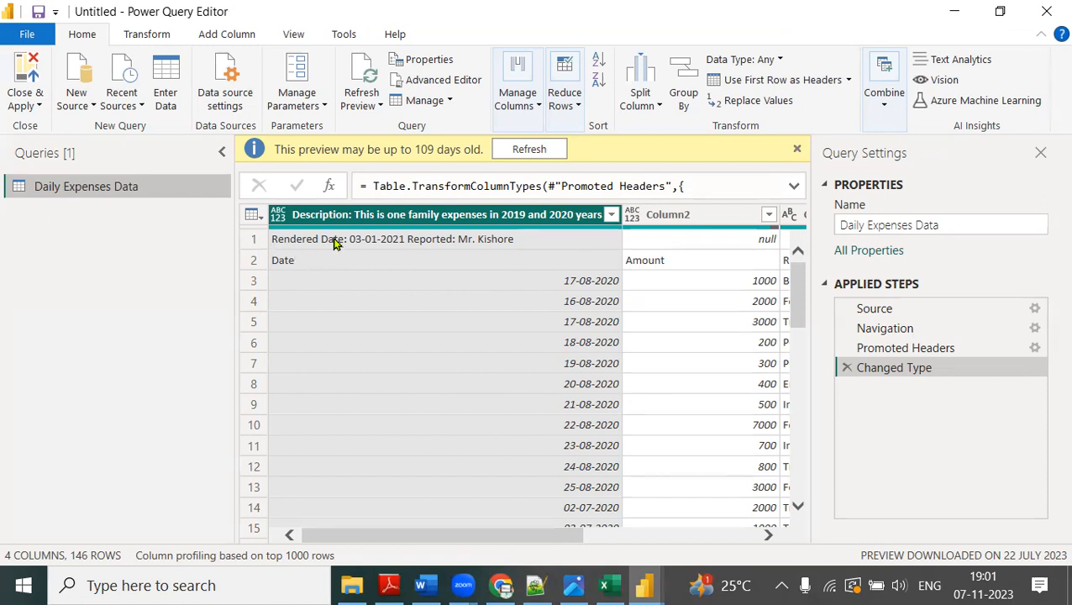
Step: Remove the top 1 row from the Daily Expenses Data query and use the resulting first row as headers
{"action": "left_click", "coordinate": [262, 219]}
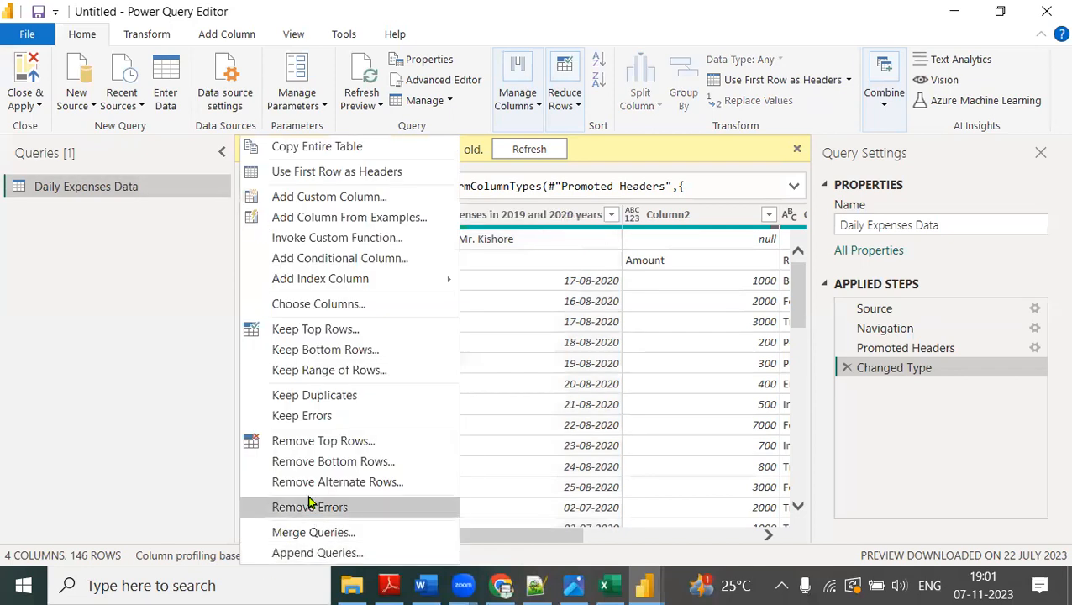
{"action": "left_click", "coordinate": [364, 444]}
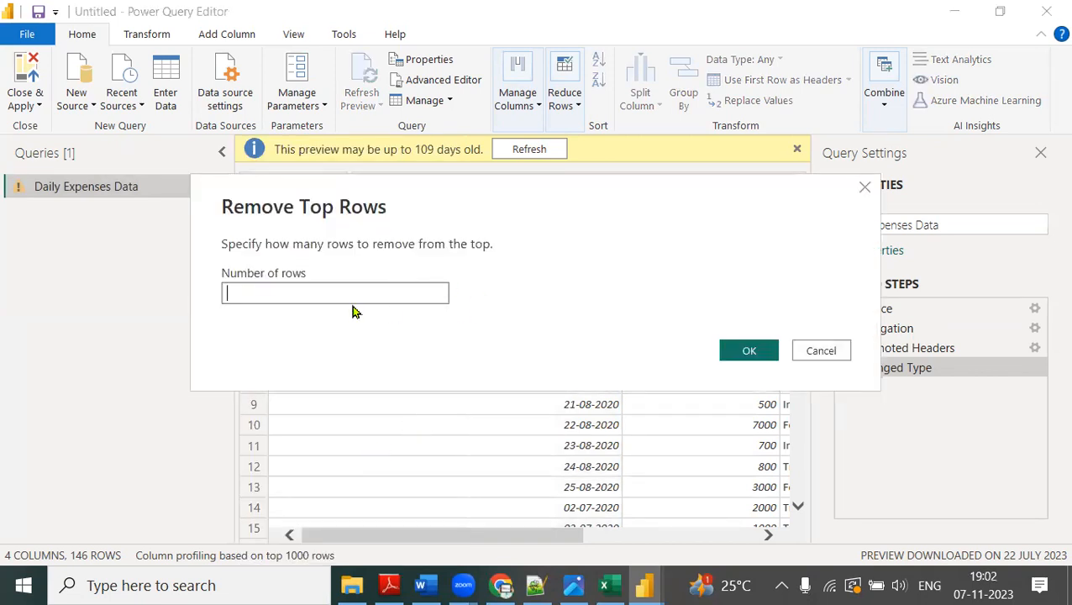
{"action": "type", "text": "1"}
{"action": "left_click", "coordinate": [748, 358]}
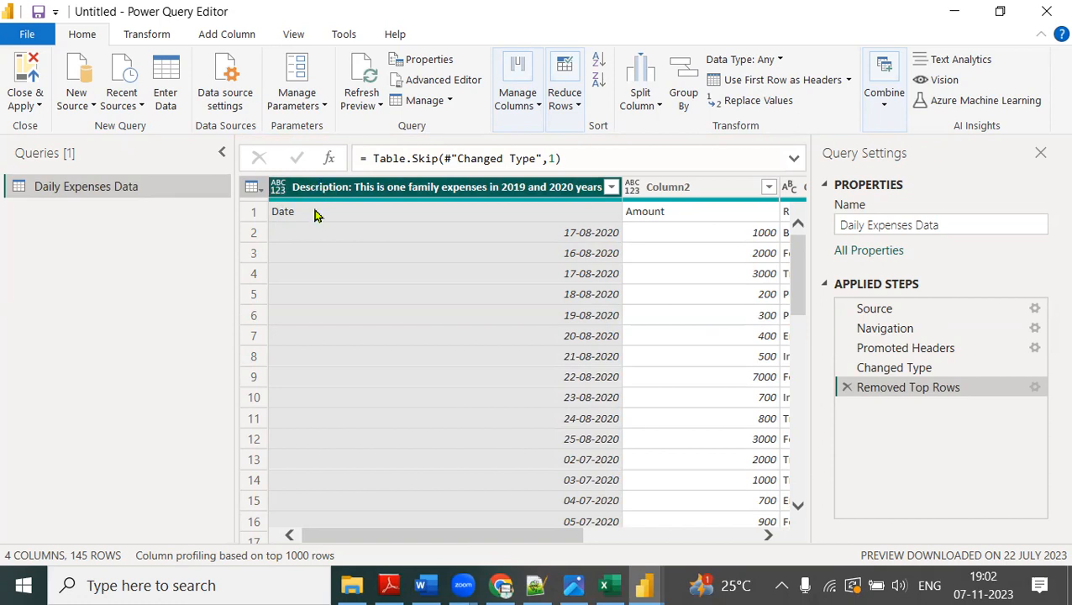
{"action": "left_click", "coordinate": [256, 193]}
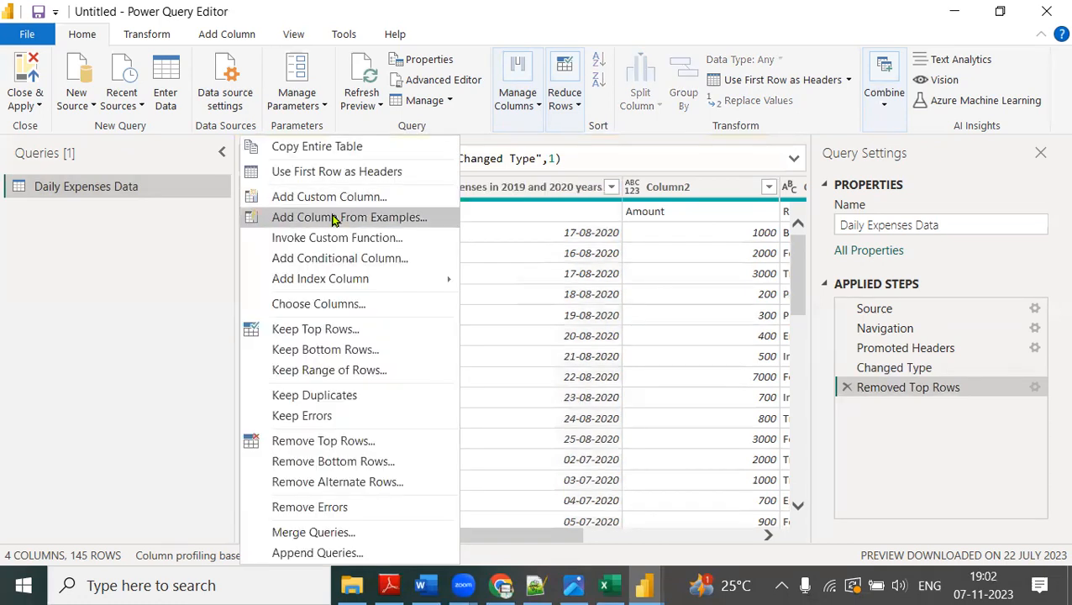
{"action": "left_click", "coordinate": [377, 172]}
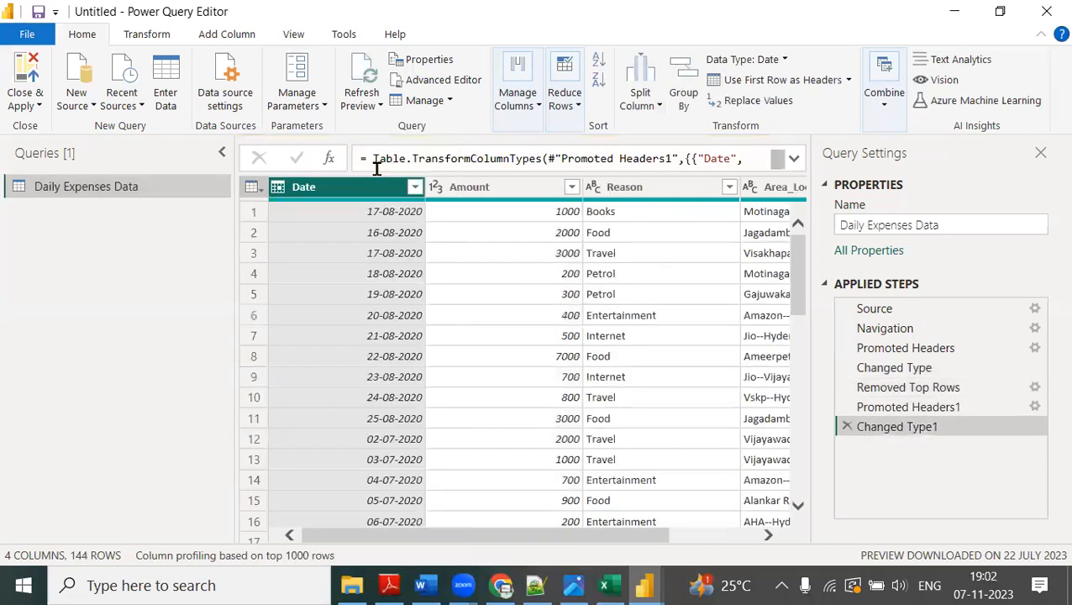
Step: Show the table's commands, box Use First Row as Headers and the Remove Top Rows area in red, mark the latest applied steps, then clear the drawings
{"action": "left_click", "coordinate": [265, 188]}
{"action": "key", "text": "ctrl+2"}
{"action": "mouse_move", "coordinate": [219, 404]}
{"action": "left_mouse_down"}
{"action": "mouse_move", "coordinate": [386, 431]}
{"action": "mouse_move", "coordinate": [421, 416]}
{"action": "left_mouse_up"}
{"action": "left_click_drag", "start_coordinate": [232, 139], "coordinate": [458, 165]}
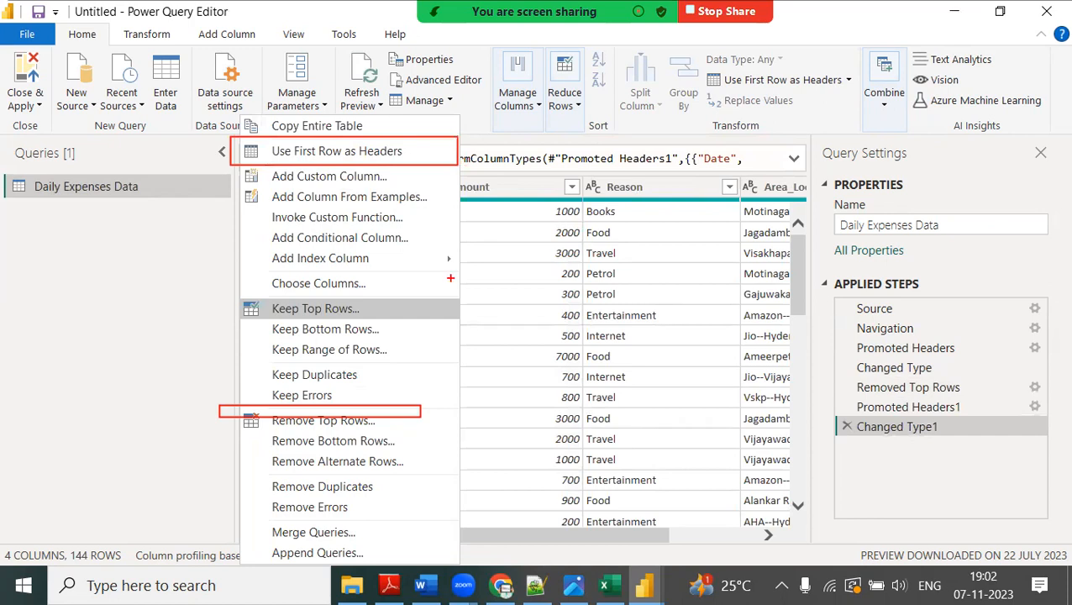
{"action": "mouse_move", "coordinate": [881, 420]}
{"action": "left_mouse_down"}
{"action": "mouse_move", "coordinate": [823, 441]}
{"action": "mouse_move", "coordinate": [877, 424]}
{"action": "left_mouse_up"}
{"action": "mouse_move", "coordinate": [830, 397]}
{"action": "left_mouse_down"}
{"action": "mouse_move", "coordinate": [836, 414]}
{"action": "mouse_move", "coordinate": [946, 377]}
{"action": "left_mouse_up"}
{"action": "left_click_drag", "start_coordinate": [923, 445], "coordinate": [1010, 423]}
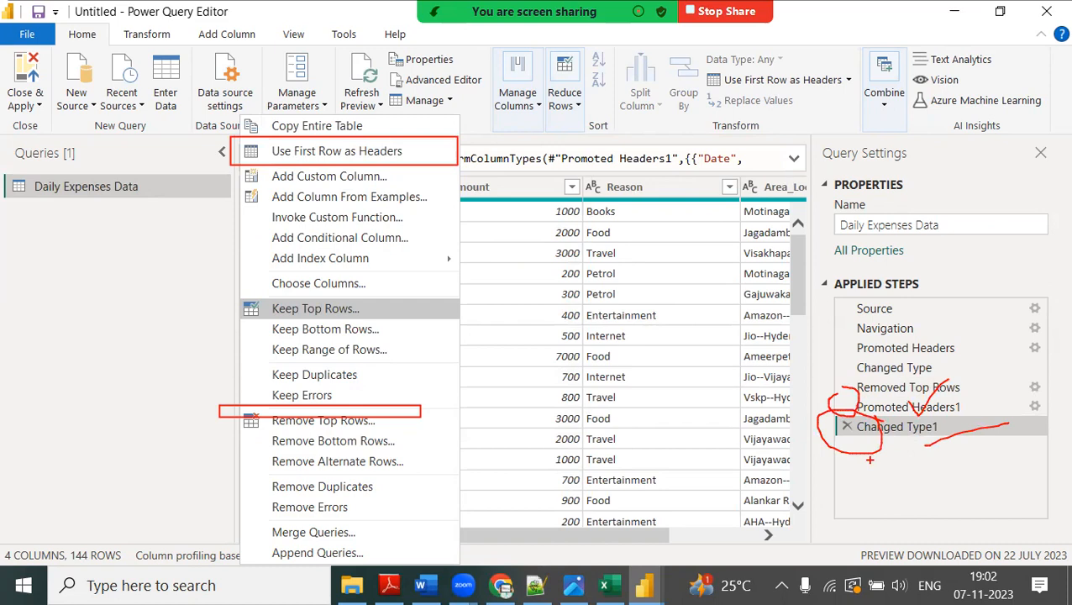
{"action": "key", "text": "Escape"}
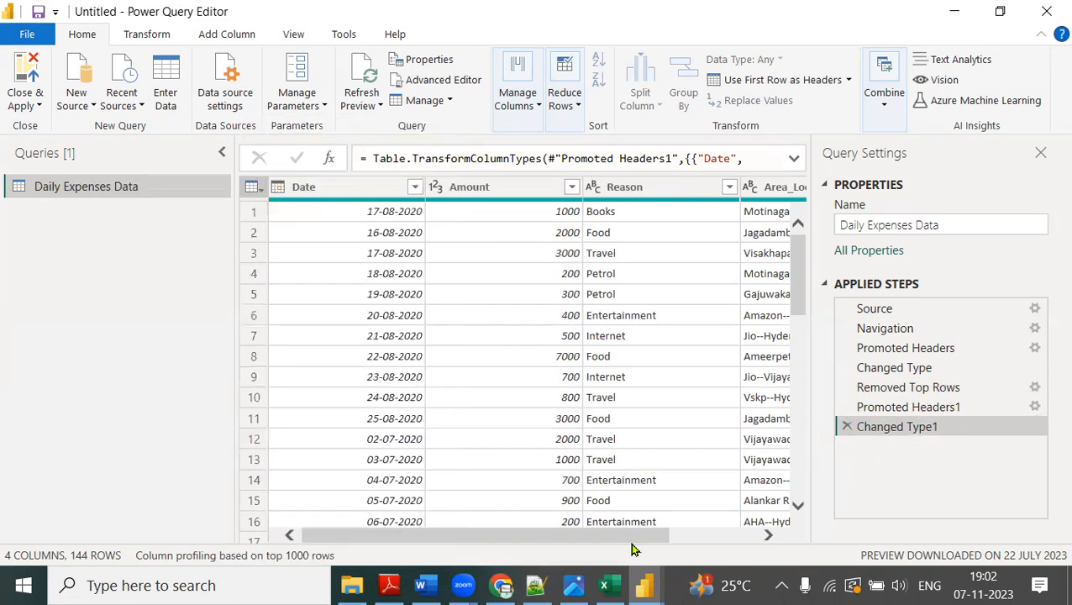
Step: Split the Area_Location column by the custom delimiter "--" at each occurrence of the delimiter
{"action": "left_click_drag", "start_coordinate": [630, 538], "coordinate": [831, 529]}
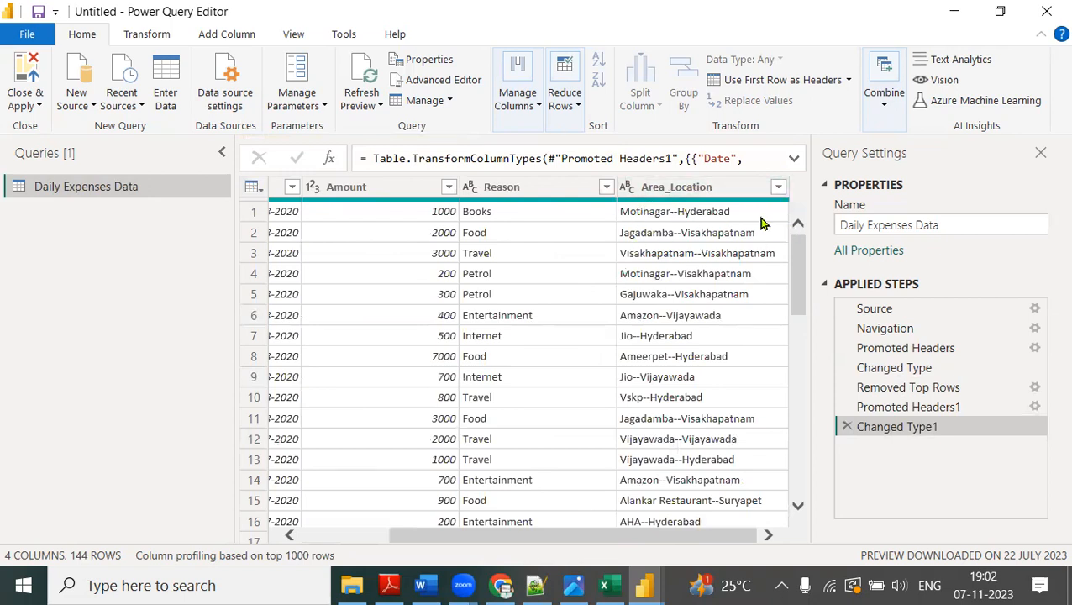
{"action": "right_click", "coordinate": [679, 188]}
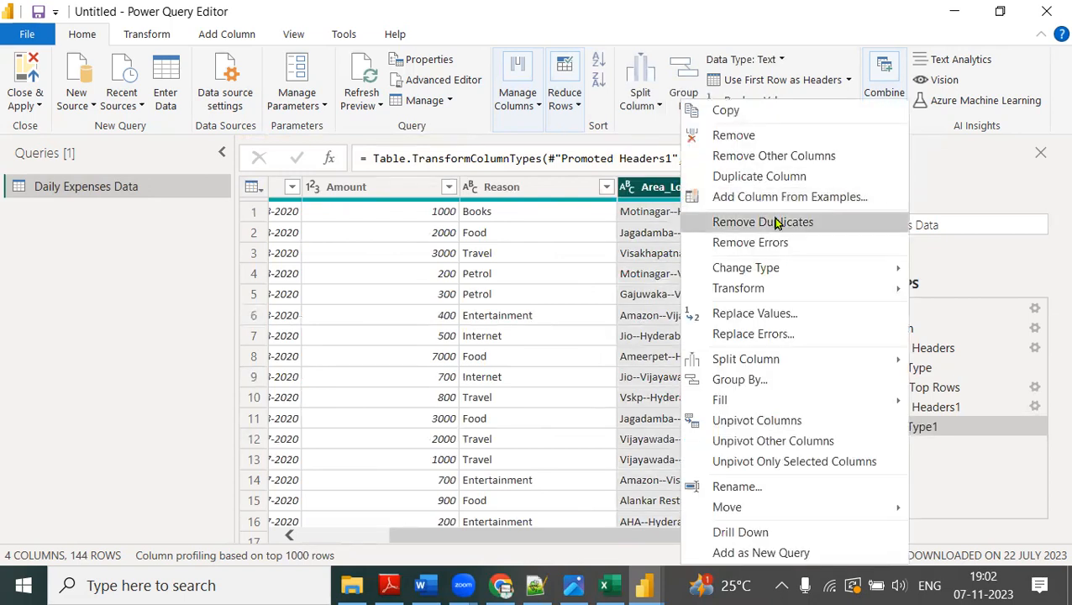
{"action": "mouse_move", "coordinate": [794, 360]}
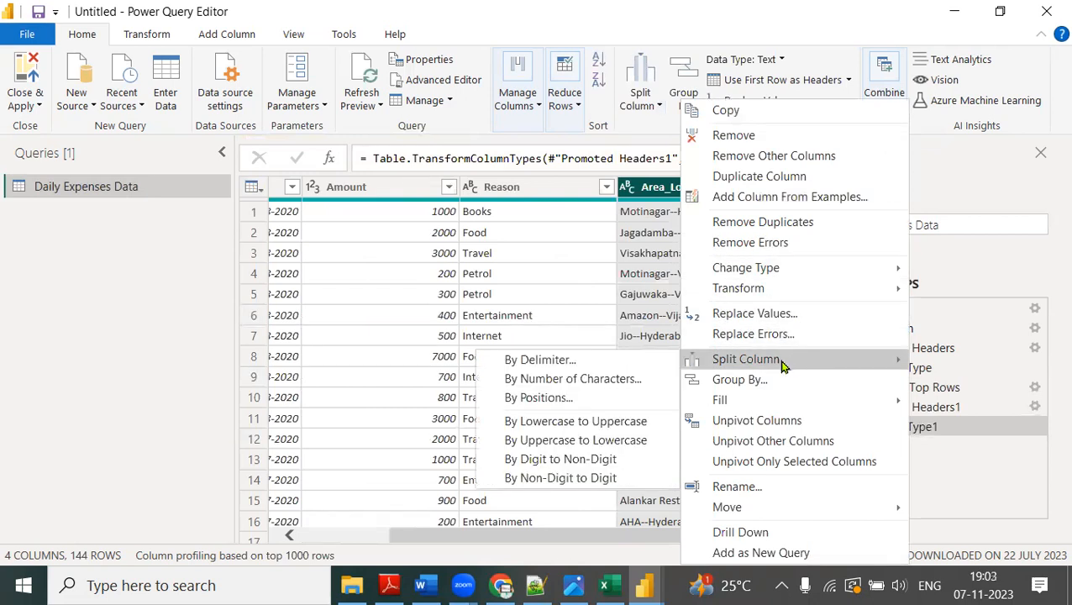
{"action": "left_click", "coordinate": [575, 364]}
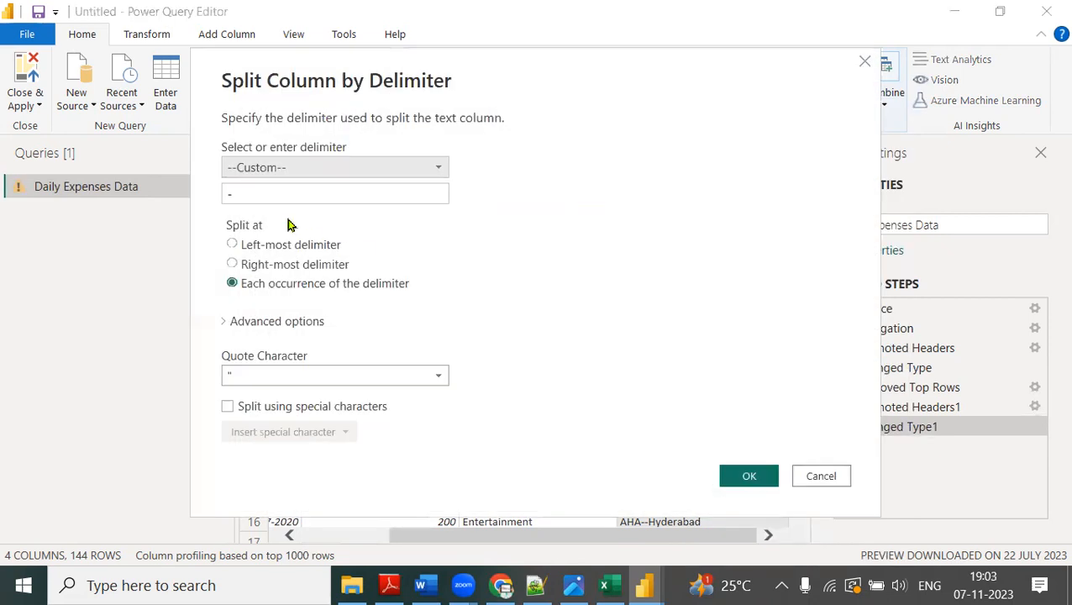
{"action": "left_click", "coordinate": [267, 194]}
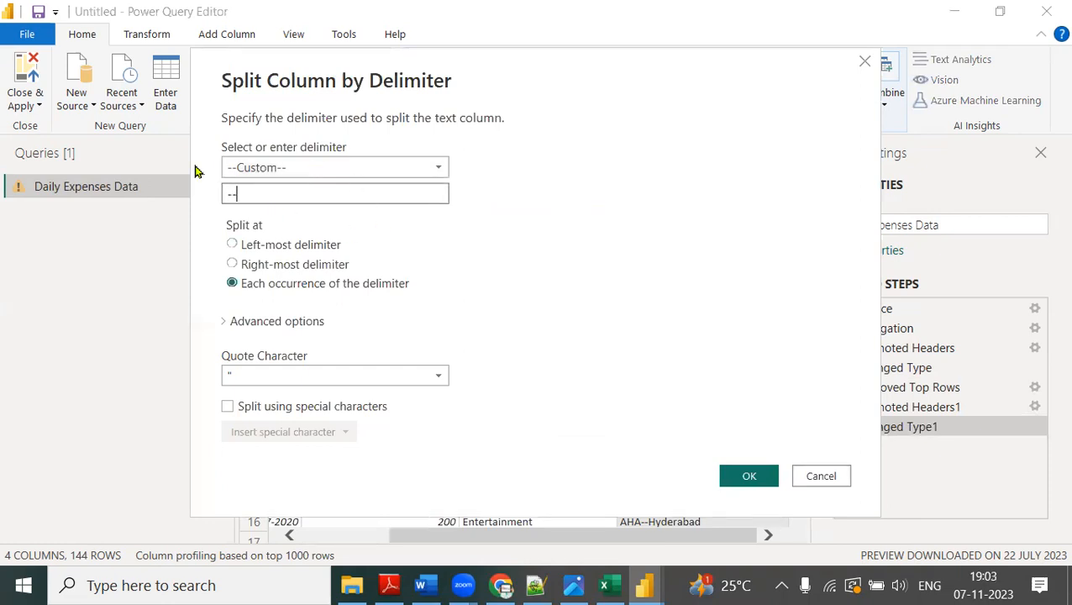
{"action": "left_click", "coordinate": [748, 475]}
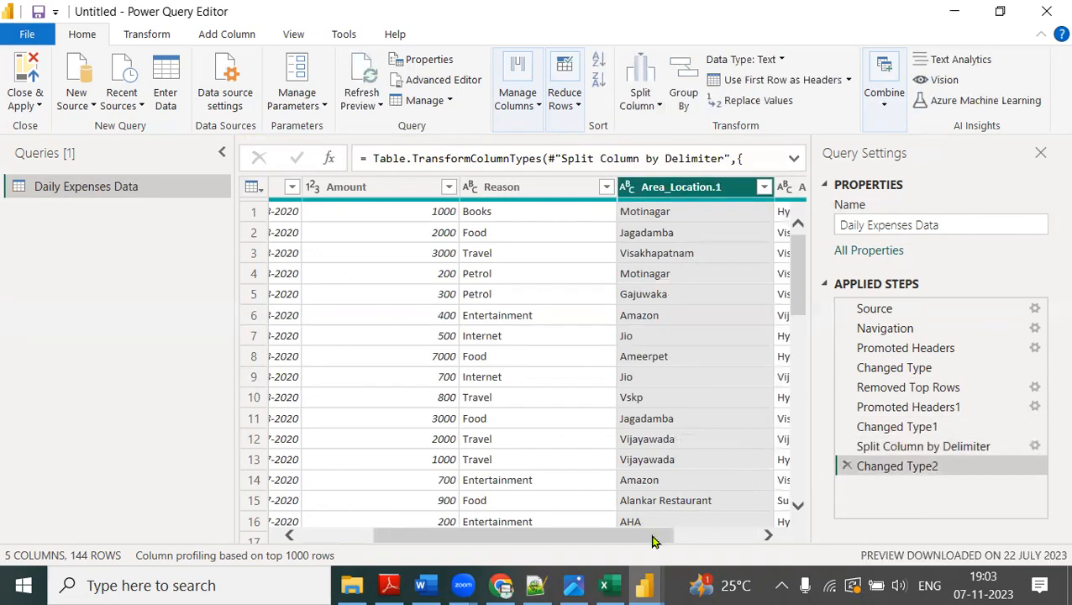
Step: Rename the two columns produced by the split to Area and Location
{"action": "left_click_drag", "start_coordinate": [651, 536], "coordinate": [734, 537]}
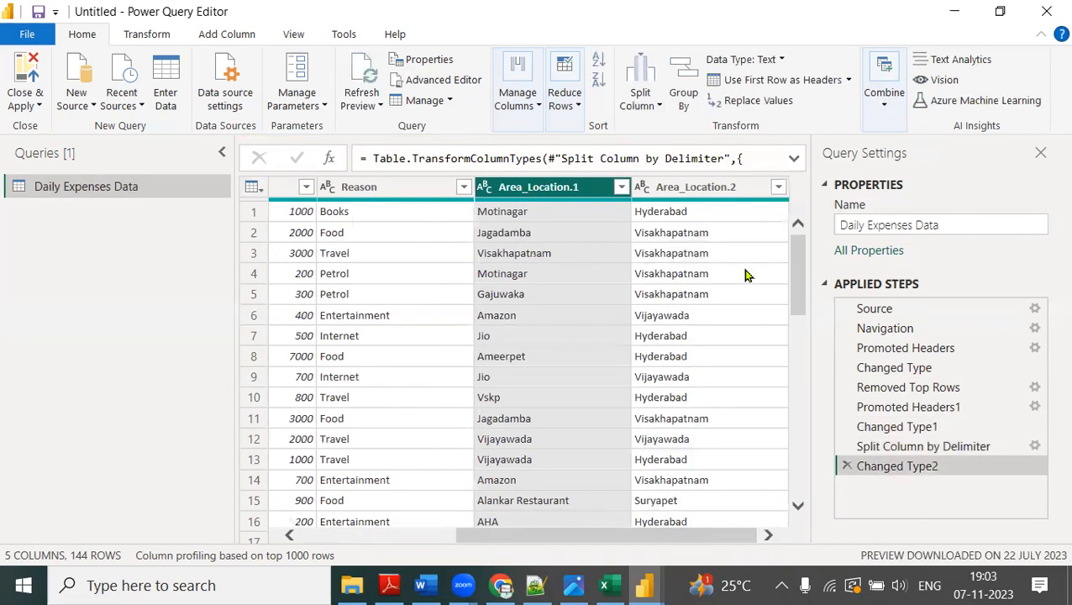
{"action": "double_click", "coordinate": [581, 190]}
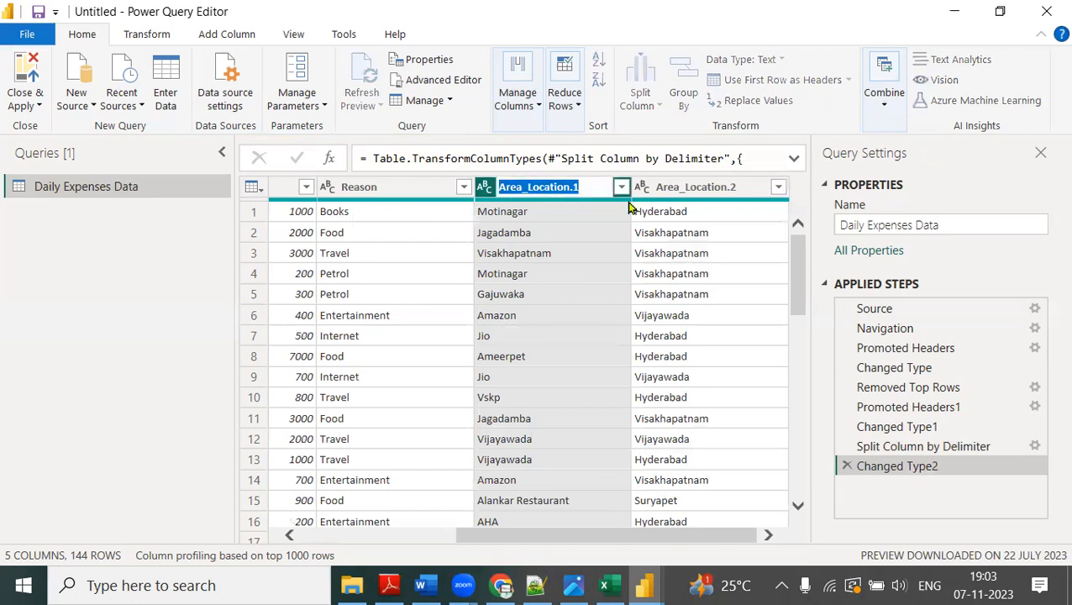
{"action": "key", "text": "Return"}
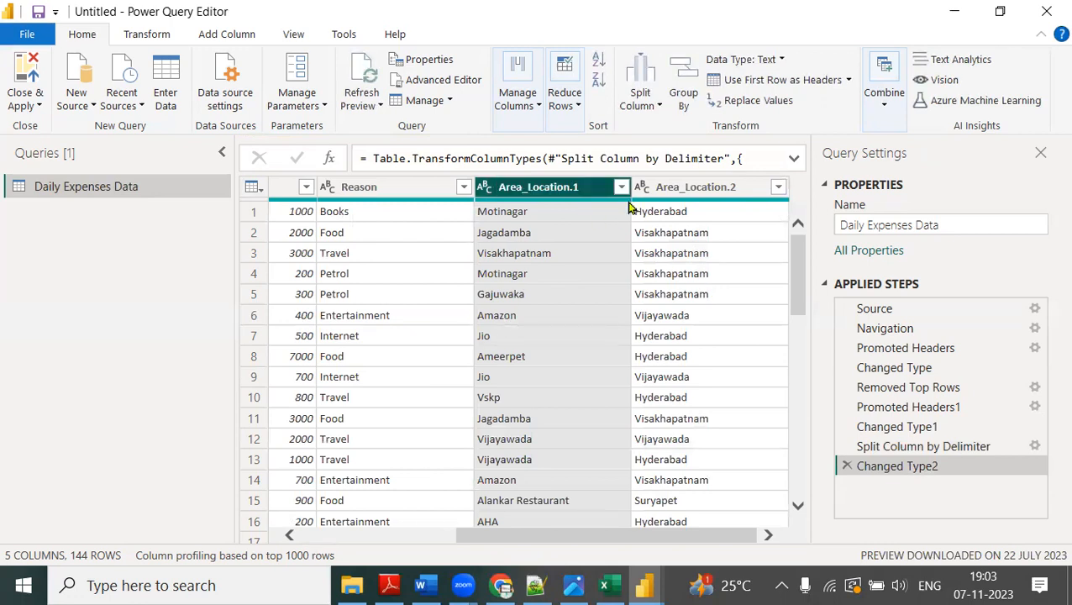
{"action": "double_click", "coordinate": [588, 187]}
{"action": "type", "text": "Area"}
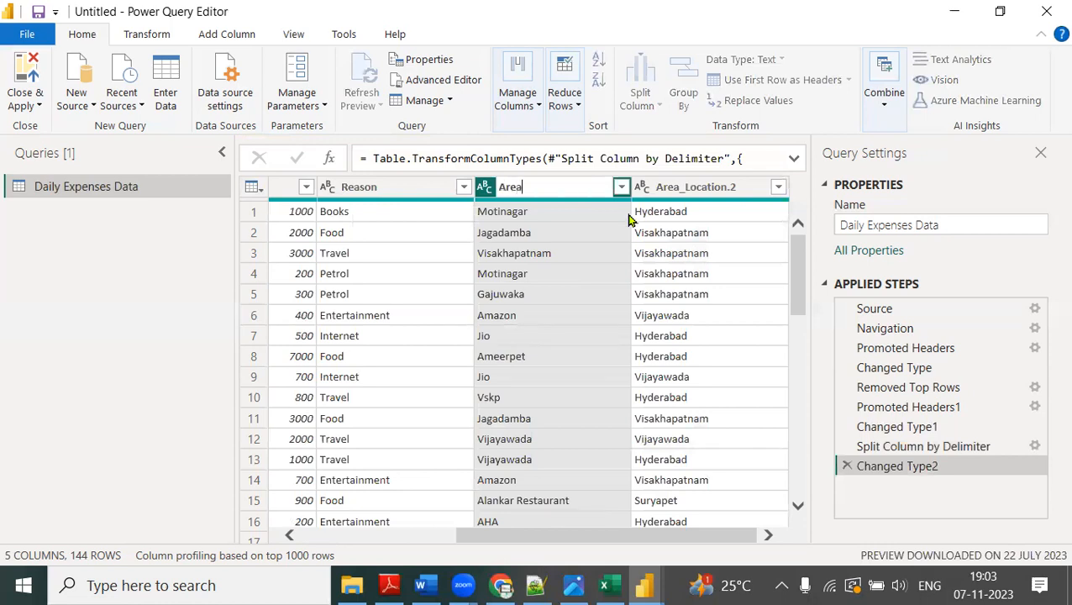
{"action": "left_click", "coordinate": [686, 188]}
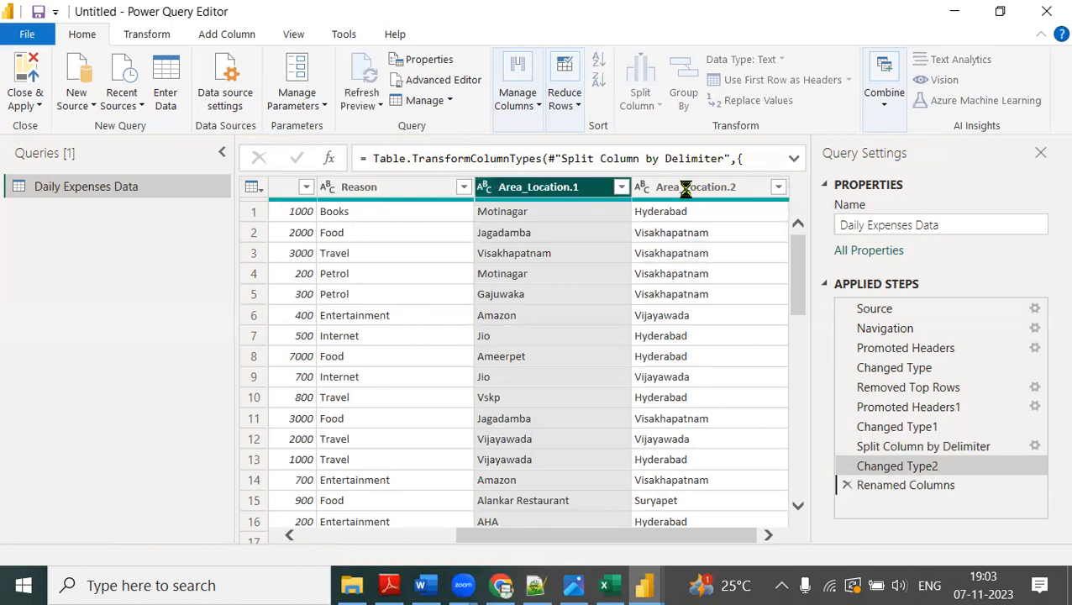
{"action": "double_click", "coordinate": [686, 188]}
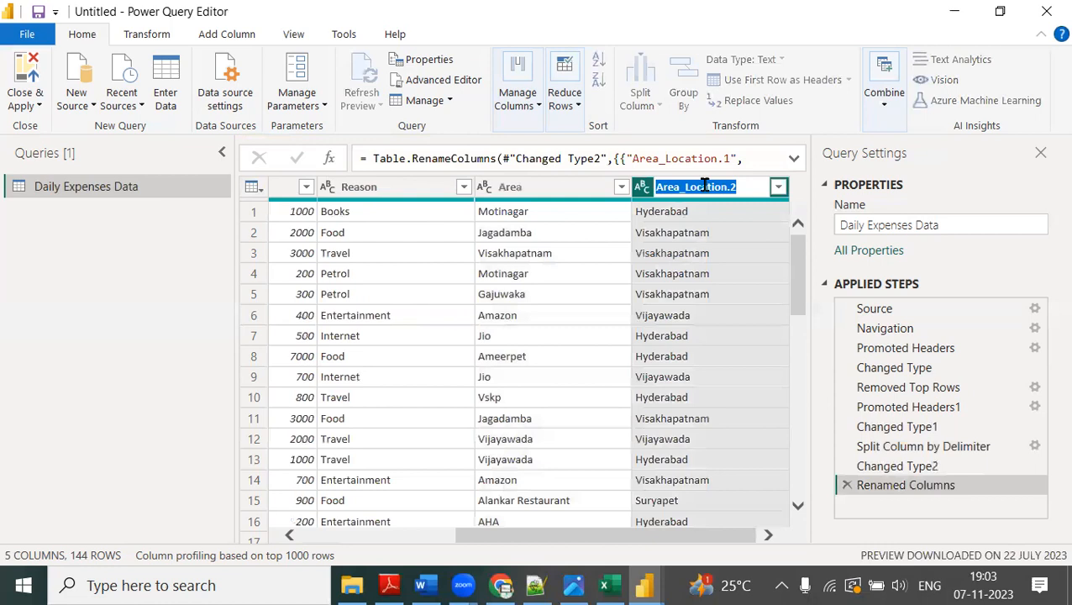
{"action": "type", "text": "Location"}
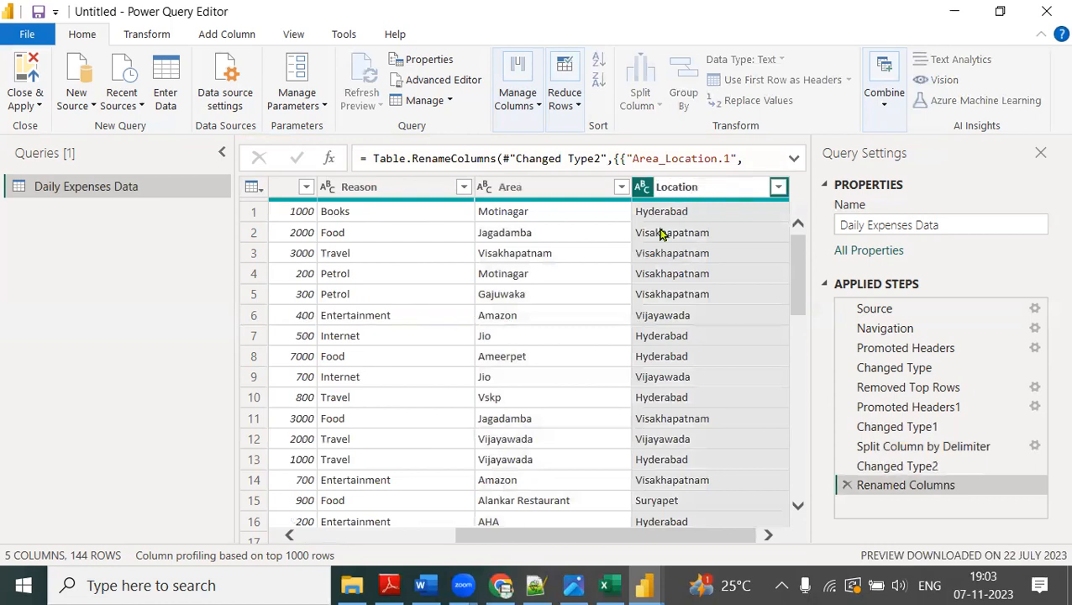
{"action": "key", "text": "Escape"}
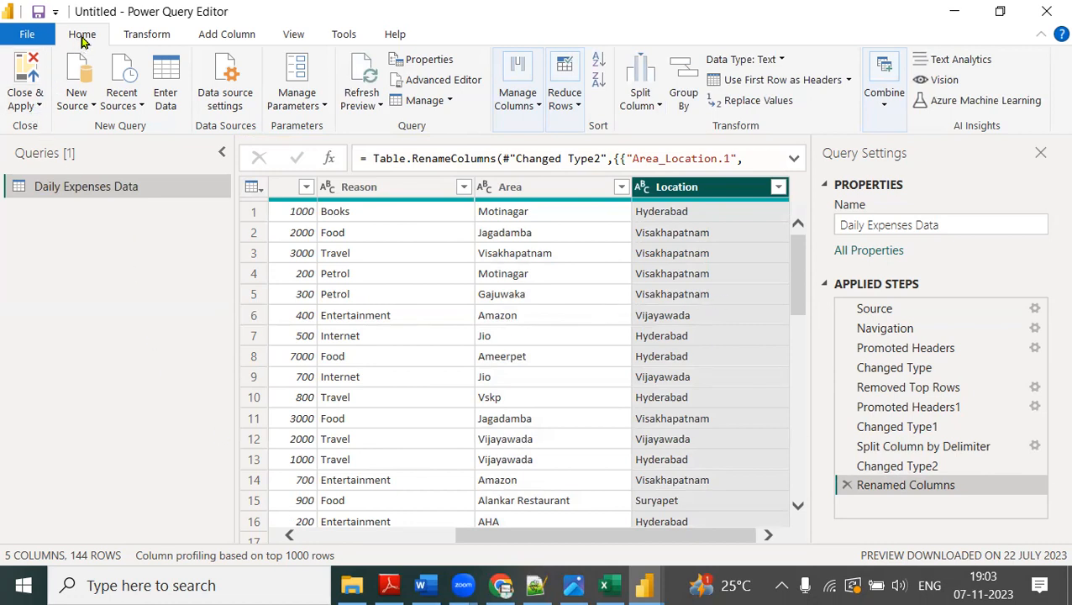
Step: Close the Power Query Editor with the changes applied and show the transformed Daily Expenses Data table in data view
{"action": "left_click", "coordinate": [35, 107]}
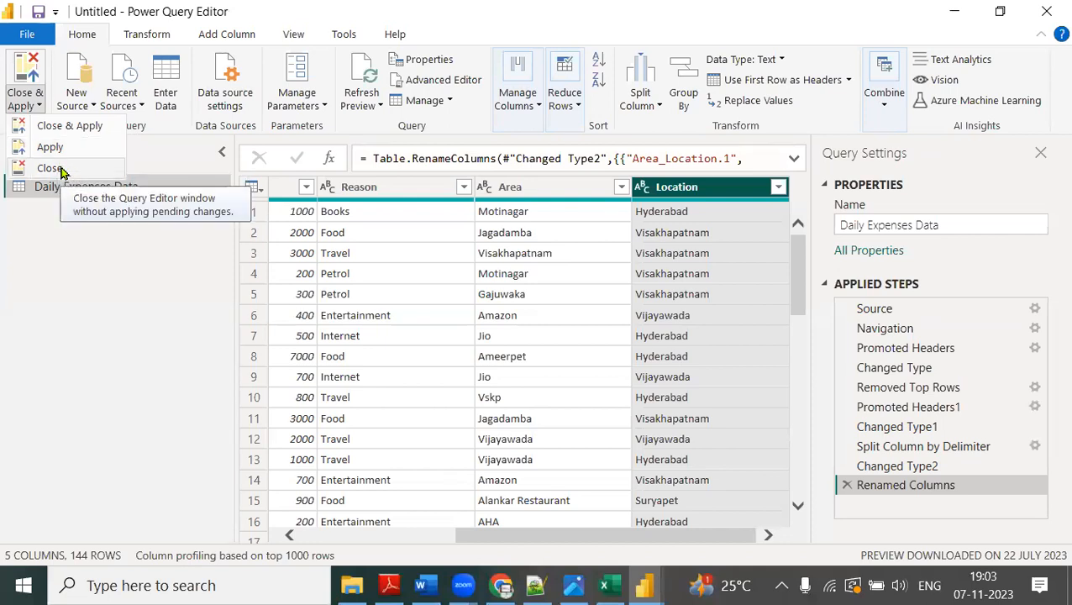
{"action": "left_click", "coordinate": [91, 126]}
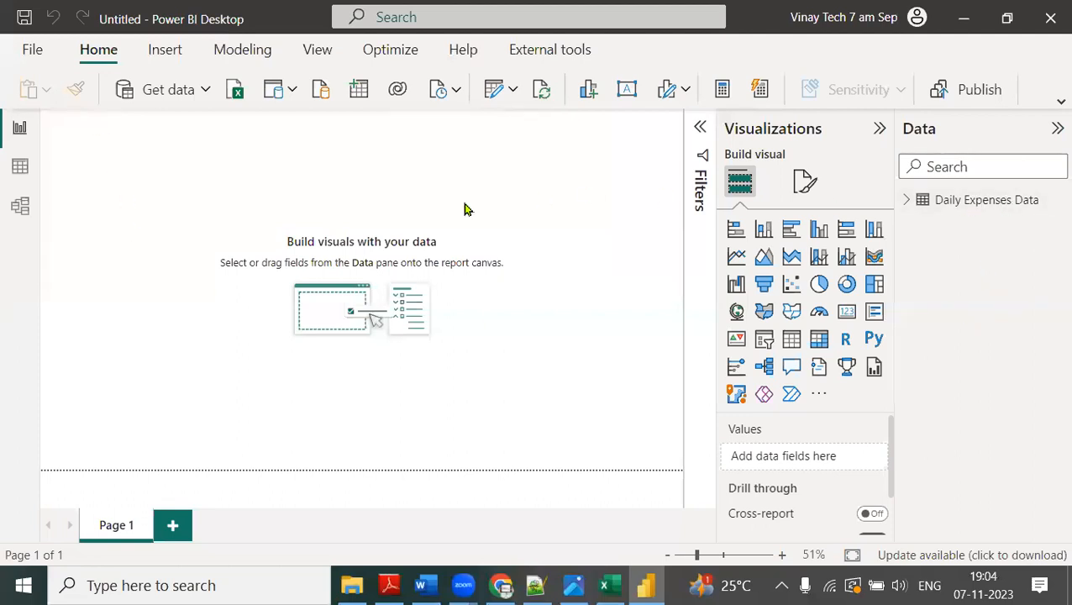
{"action": "left_click", "coordinate": [17, 168]}
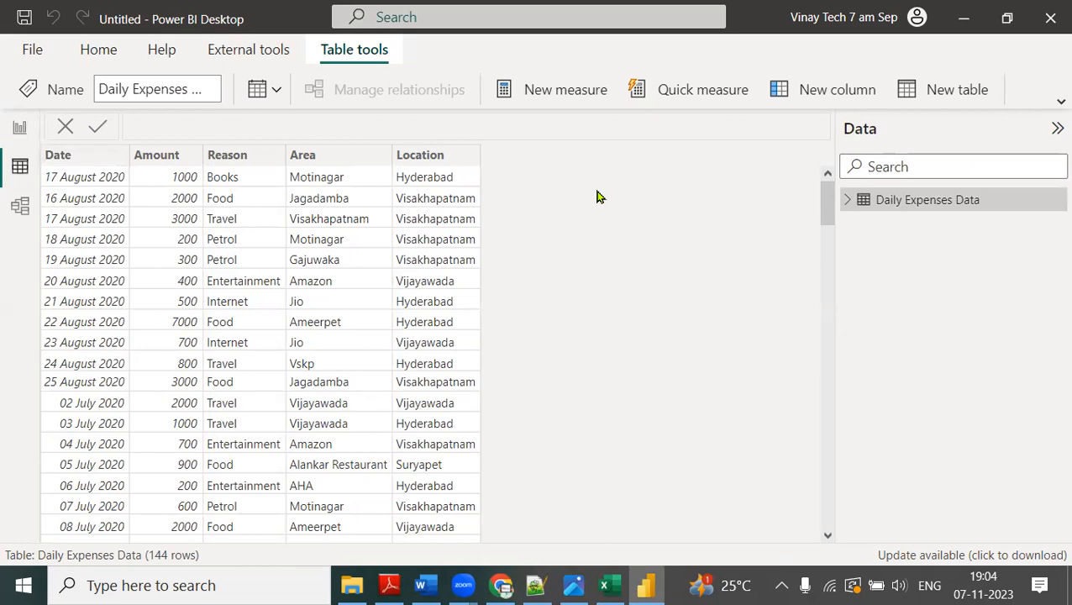
Step: Show the empty report view, view the Daily Expenses Data table in model view, and return to report view
{"action": "left_click", "coordinate": [14, 133]}
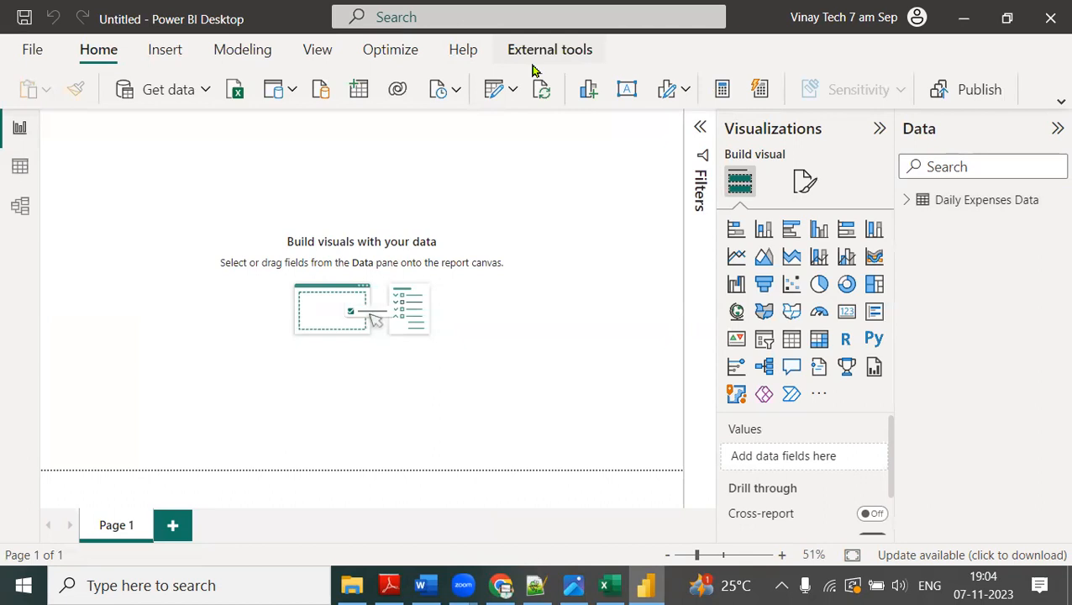
{"action": "left_click", "coordinate": [18, 210]}
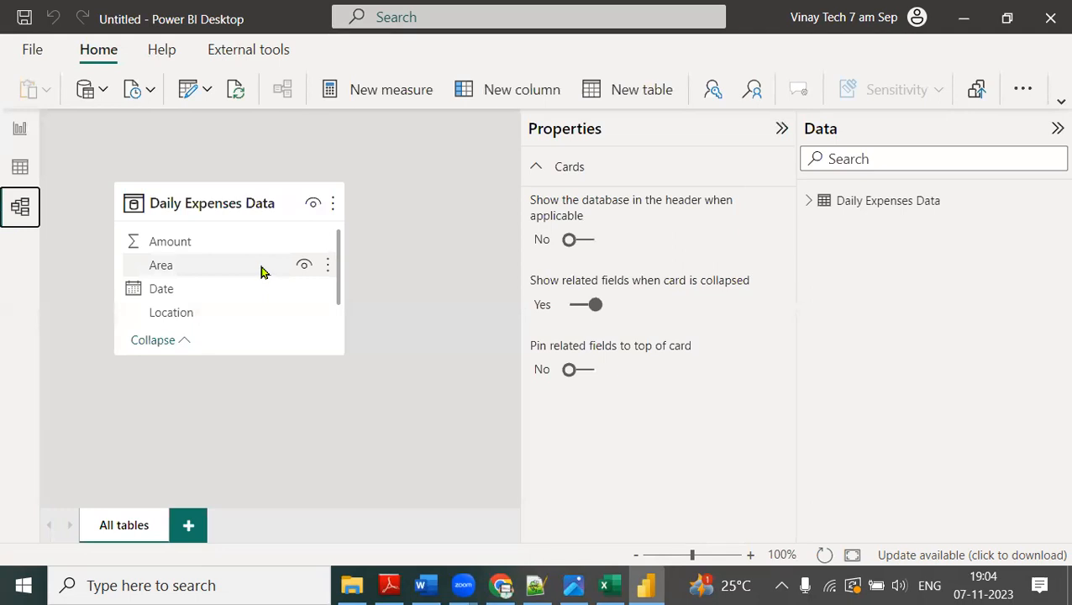
{"action": "left_click", "coordinate": [19, 129]}
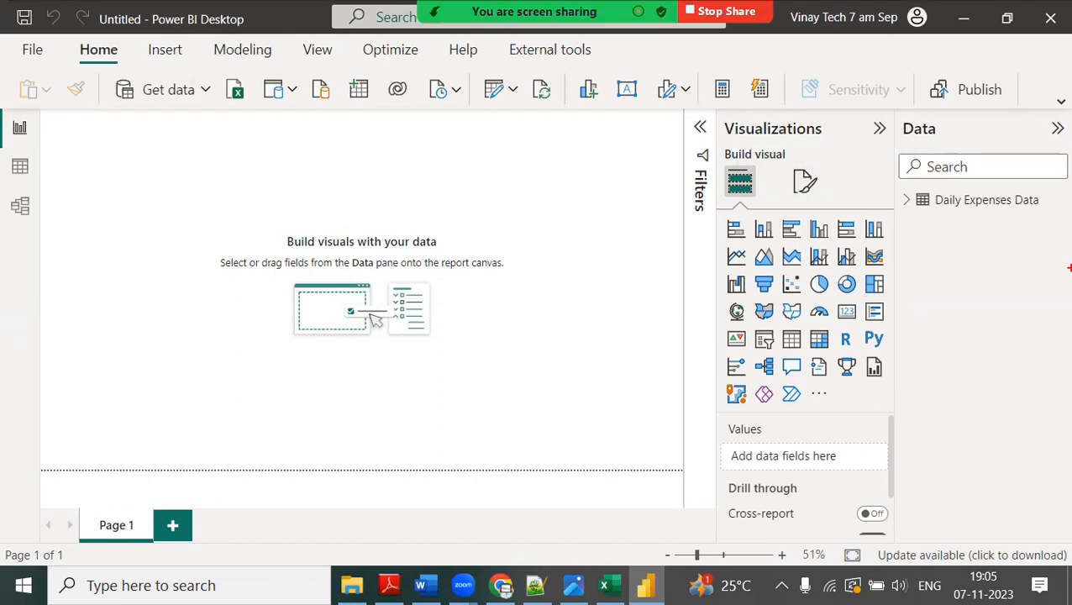
Step: Circle the card, stacked bar chart, map and slicer visual types in red, mark the visuals gallery, and clear the drawings
{"action": "mouse_move", "coordinate": [869, 304]}
{"action": "left_mouse_down"}
{"action": "mouse_move", "coordinate": [851, 293]}
{"action": "mouse_move", "coordinate": [821, 307]}
{"action": "mouse_move", "coordinate": [844, 337]}
{"action": "mouse_move", "coordinate": [869, 308]}
{"action": "left_mouse_up"}
{"action": "mouse_move", "coordinate": [744, 215]}
{"action": "left_mouse_down"}
{"action": "mouse_move", "coordinate": [715, 244]}
{"action": "mouse_move", "coordinate": [757, 227]}
{"action": "mouse_move", "coordinate": [732, 210]}
{"action": "left_mouse_up"}
{"action": "mouse_move", "coordinate": [720, 294]}
{"action": "left_mouse_down"}
{"action": "mouse_move", "coordinate": [749, 299]}
{"action": "mouse_move", "coordinate": [717, 326]}
{"action": "mouse_move", "coordinate": [752, 294]}
{"action": "mouse_move", "coordinate": [783, 324]}
{"action": "mouse_move", "coordinate": [747, 351]}
{"action": "mouse_move", "coordinate": [783, 324]}
{"action": "mouse_move", "coordinate": [774, 318]}
{"action": "left_mouse_up"}
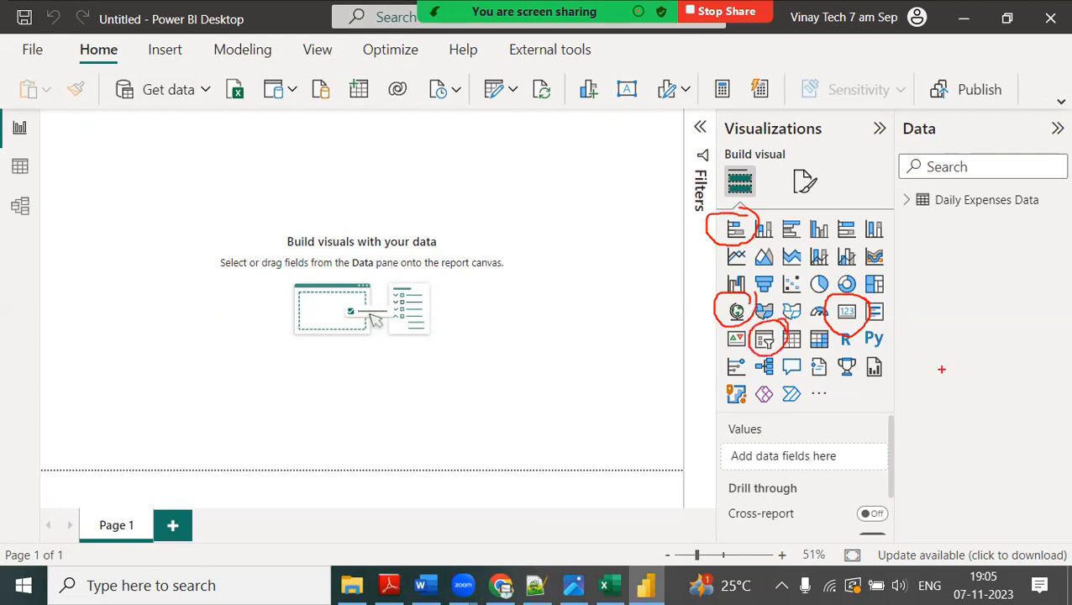
{"action": "mouse_move", "coordinate": [829, 279]}
{"action": "left_mouse_down"}
{"action": "mouse_move", "coordinate": [822, 263]}
{"action": "mouse_move", "coordinate": [792, 286]}
{"action": "mouse_move", "coordinate": [830, 293]}
{"action": "mouse_move", "coordinate": [831, 267]}
{"action": "mouse_move", "coordinate": [789, 267]}
{"action": "left_mouse_up"}
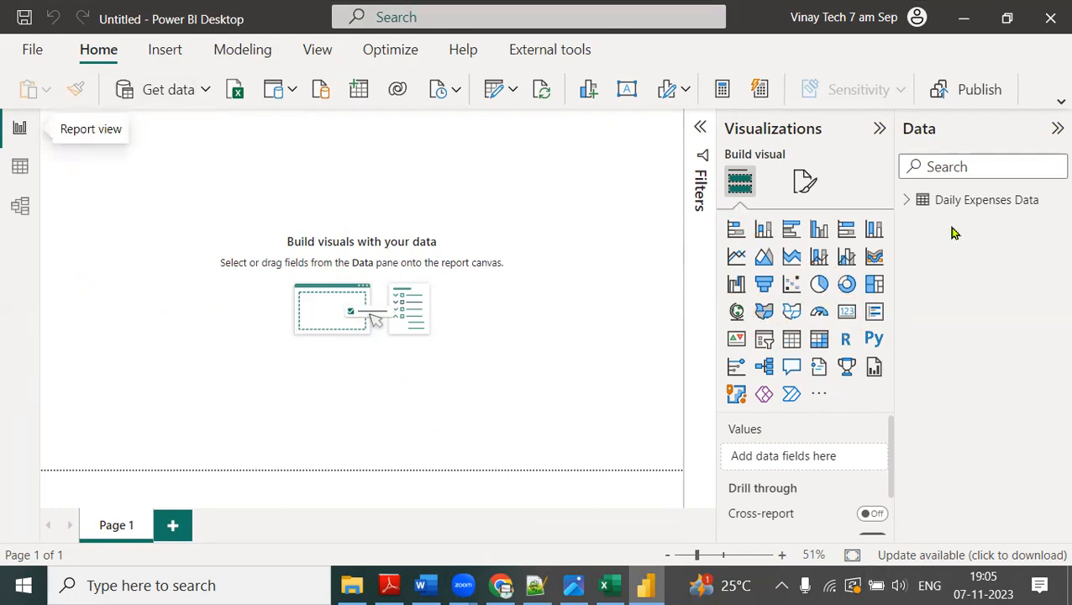
Step: Add a card visual showing the sum of Amount from Daily Expenses Data, with the filters area collapsed
{"action": "left_click", "coordinate": [909, 202]}
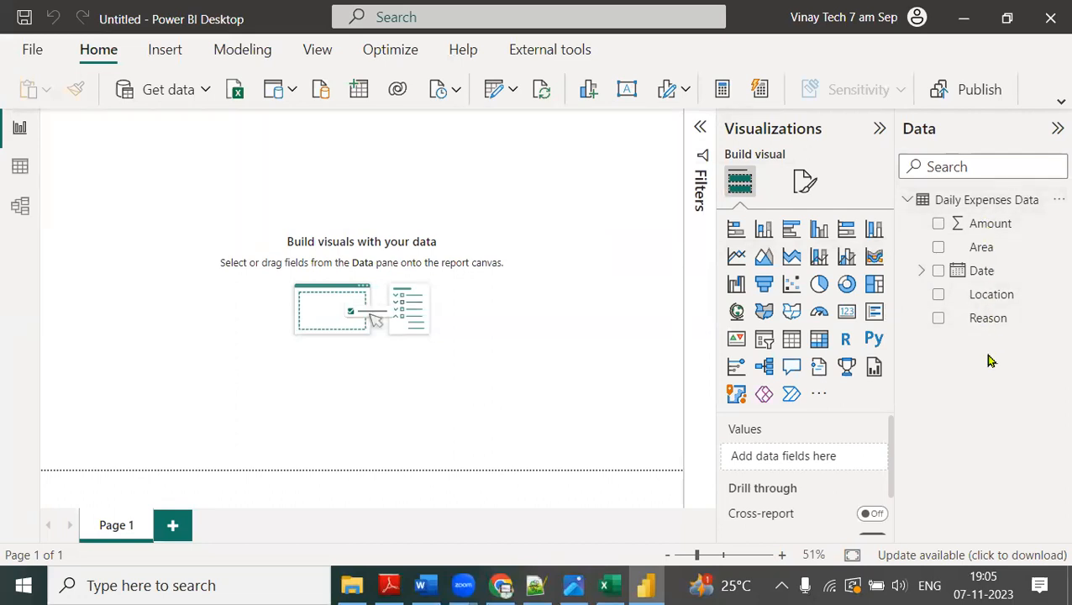
{"action": "left_click", "coordinate": [846, 311]}
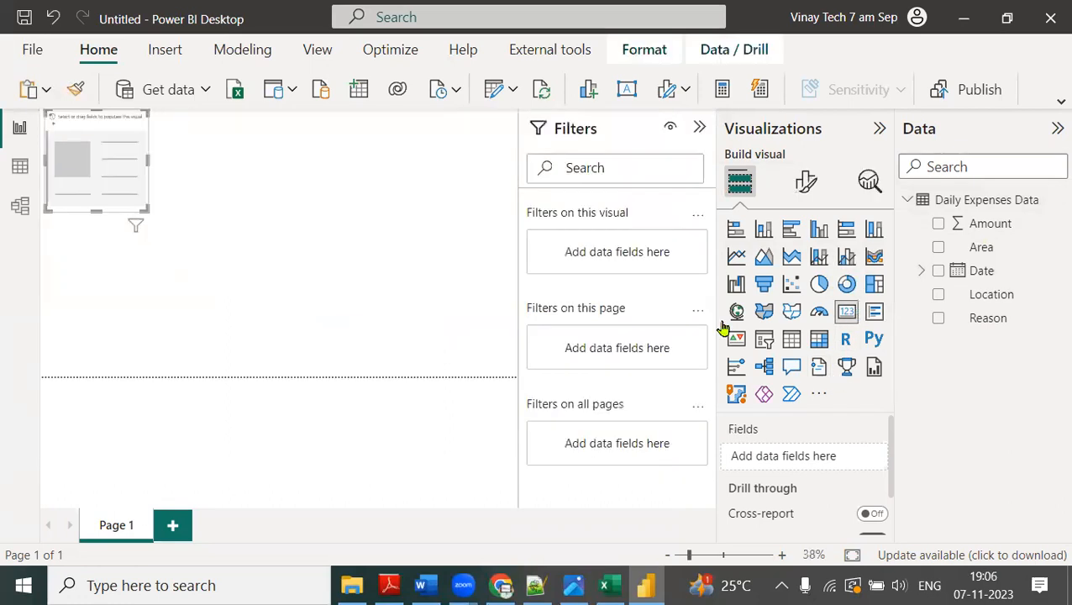
{"action": "left_click", "coordinate": [700, 131]}
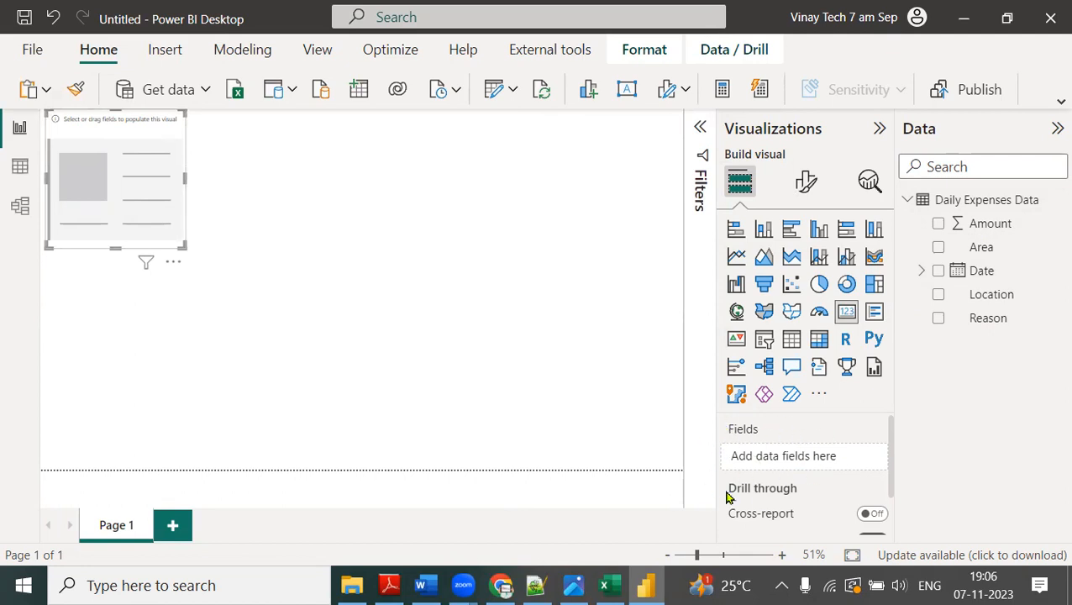
{"action": "left_click_drag", "start_coordinate": [973, 224], "coordinate": [790, 458]}
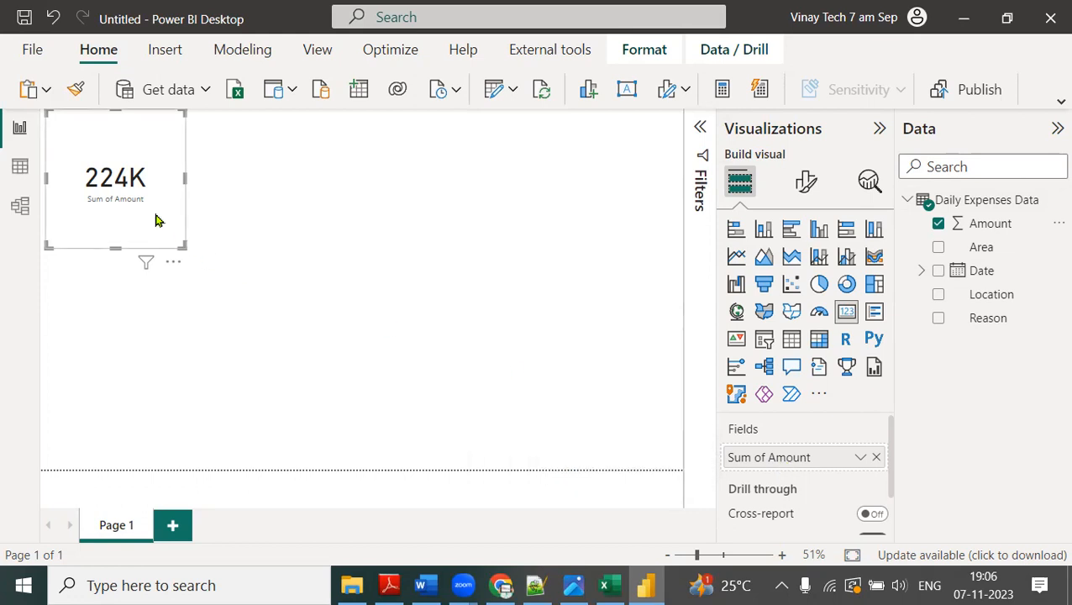
{"action": "left_click", "coordinate": [459, 217]}
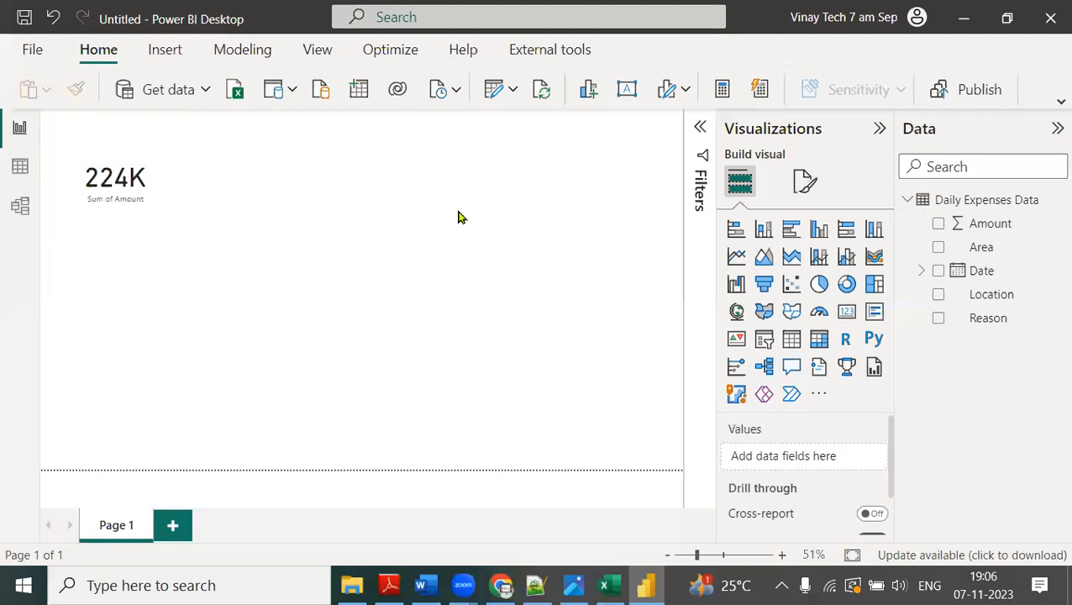
Step: Add a second card beside the Sum of Amount card, showing the average of Amount
{"action": "left_click", "coordinate": [847, 313]}
{"action": "left_click_drag", "start_coordinate": [142, 256], "coordinate": [312, 117]}
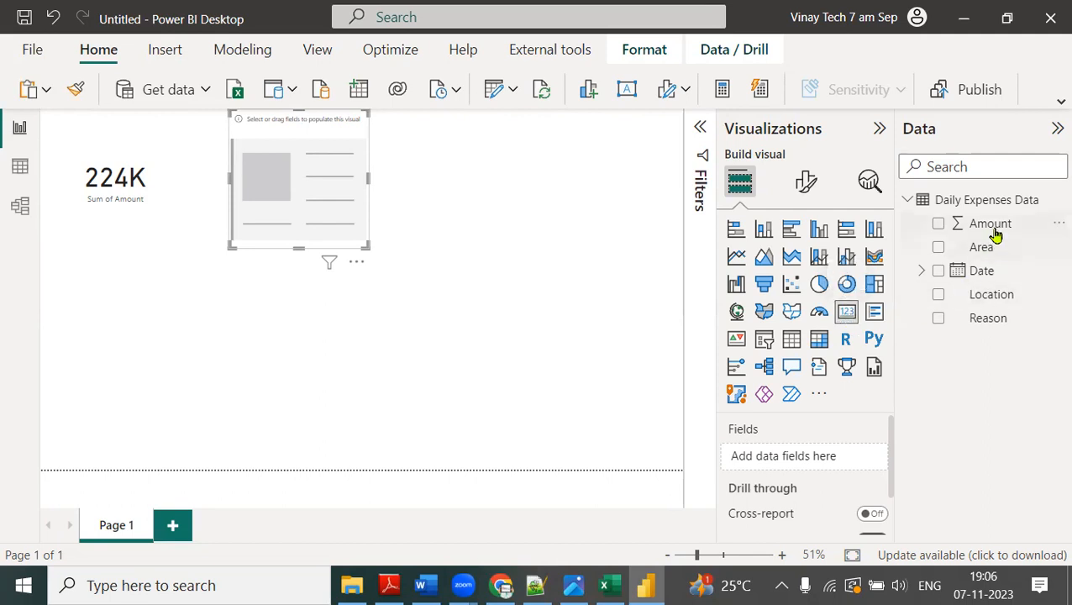
{"action": "left_click_drag", "start_coordinate": [992, 232], "coordinate": [821, 460]}
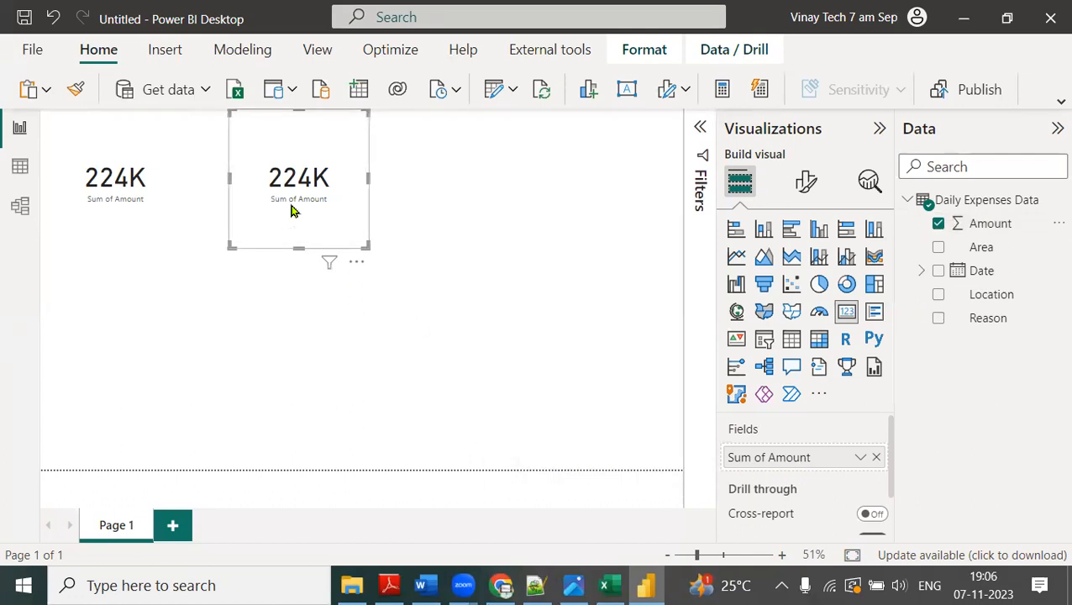
{"action": "left_click", "coordinate": [861, 459]}
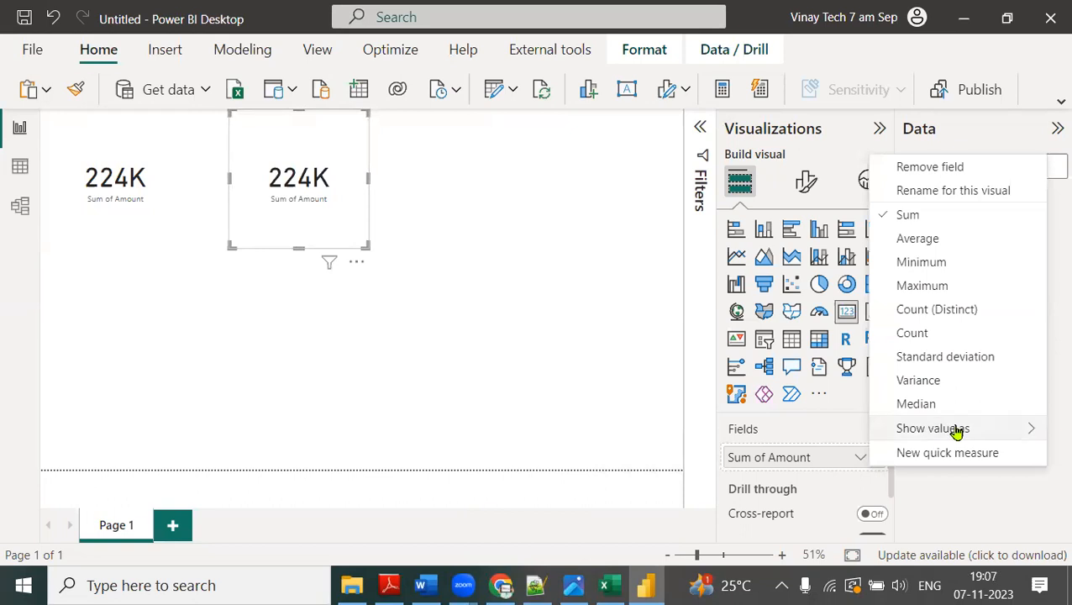
{"action": "mouse_move", "coordinate": [956, 430]}
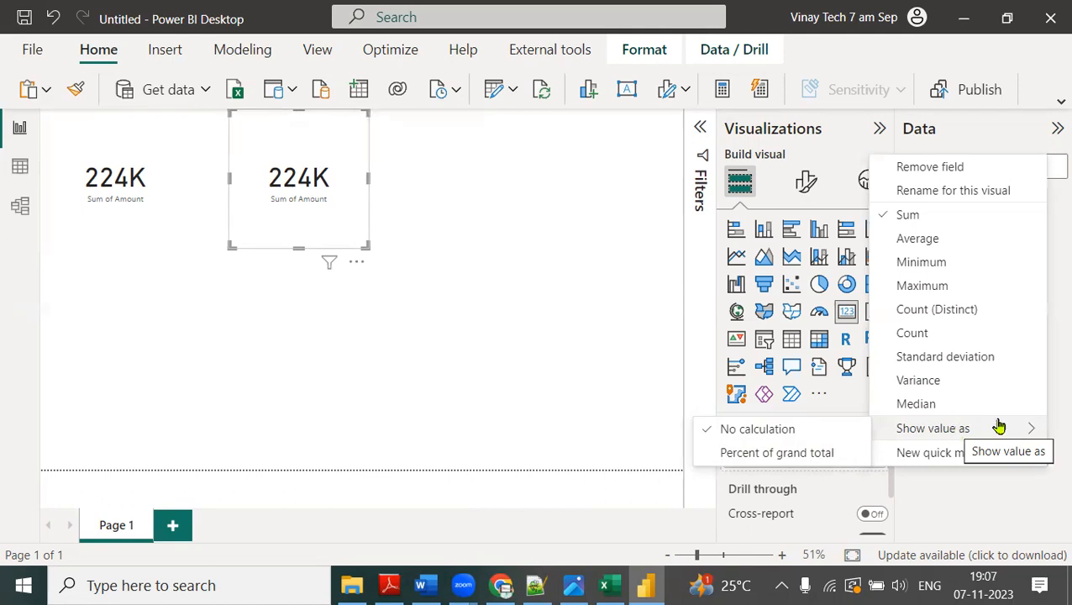
{"action": "left_click", "coordinate": [933, 242]}
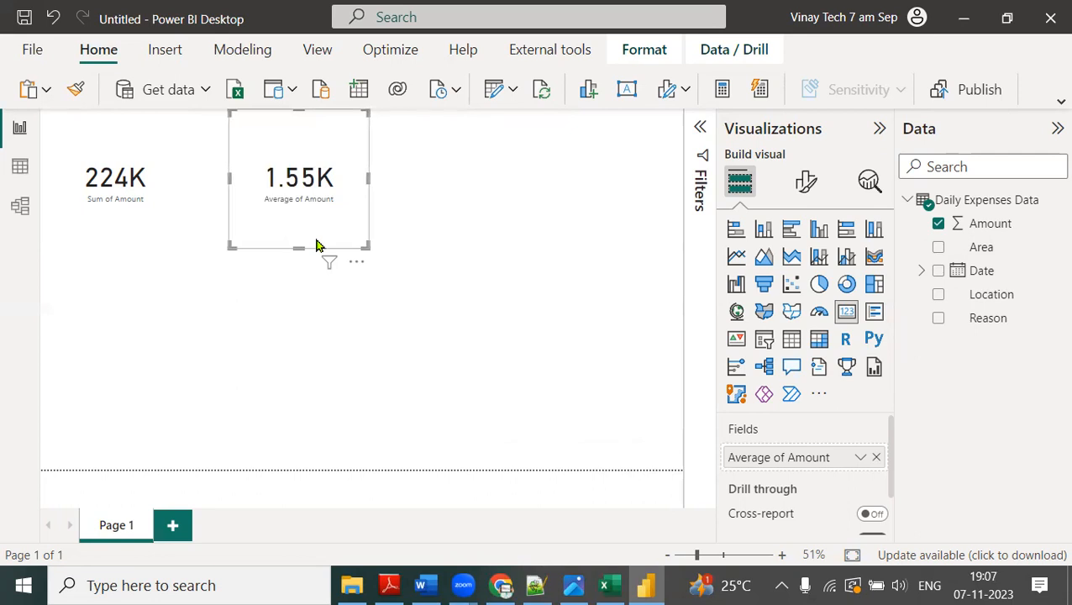
{"action": "left_click", "coordinate": [505, 251]}
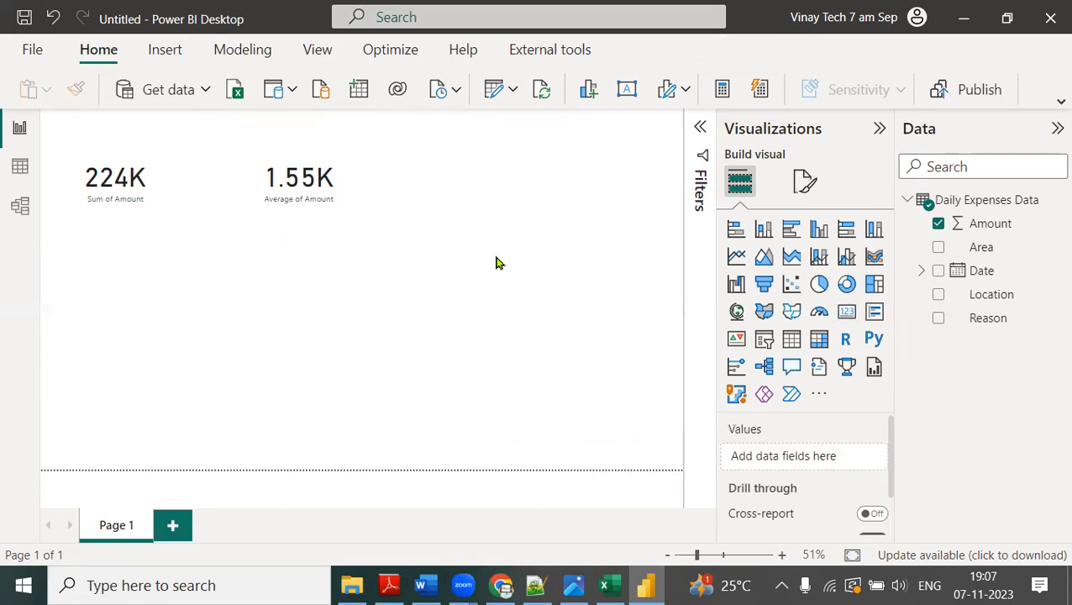
Step: Add a third card beside the Average of Amount card, showing the maximum of Amount
{"action": "left_click", "coordinate": [845, 312]}
{"action": "left_click_drag", "start_coordinate": [151, 271], "coordinate": [491, 155]}
{"action": "left_click_drag", "start_coordinate": [991, 225], "coordinate": [820, 459]}
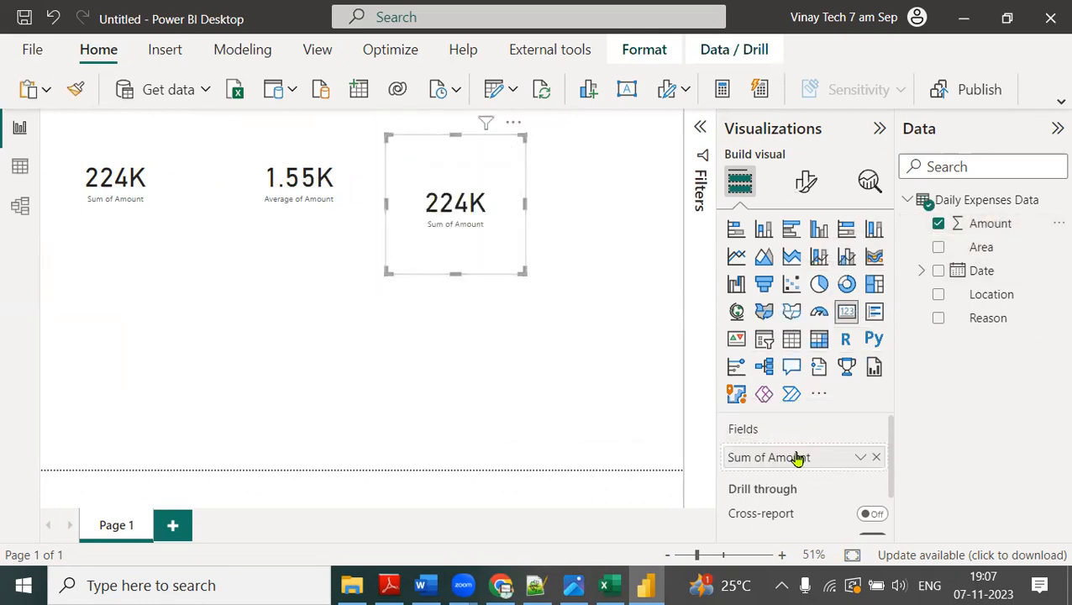
{"action": "left_click", "coordinate": [861, 459]}
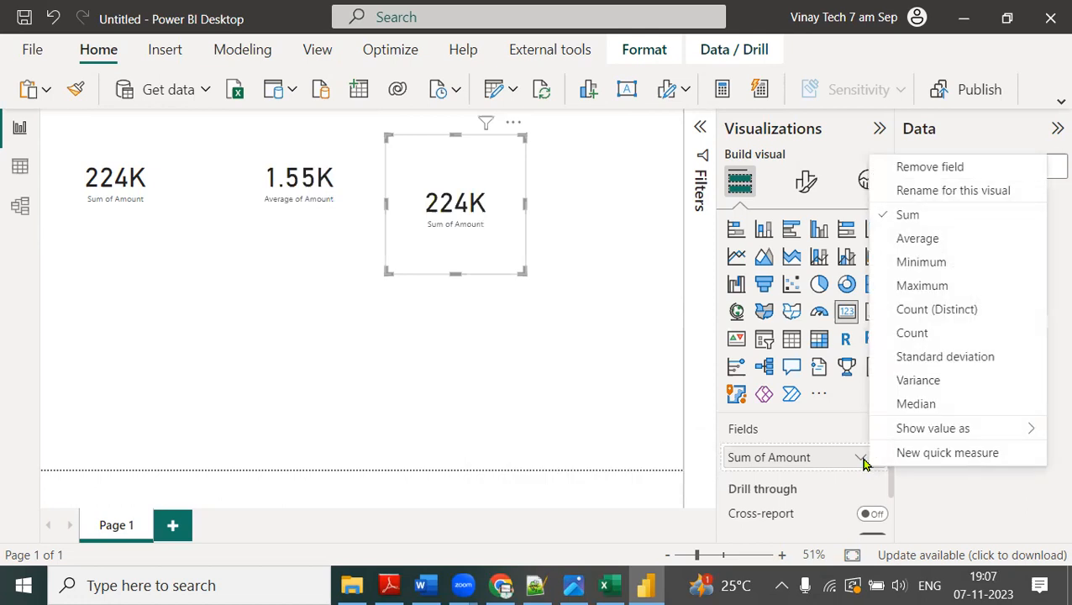
{"action": "left_click", "coordinate": [958, 290]}
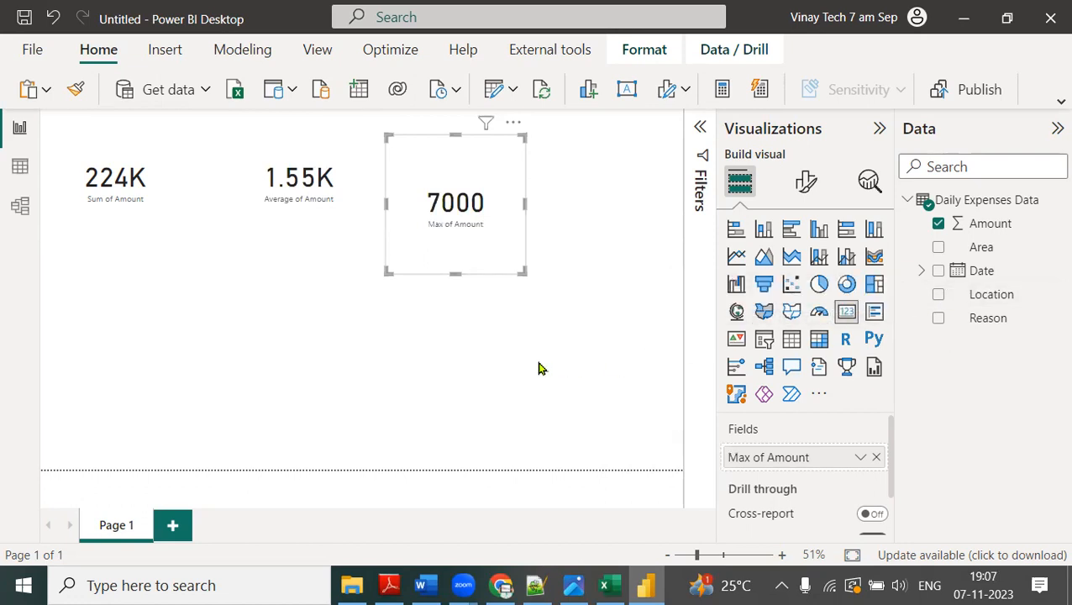
{"action": "left_click", "coordinate": [576, 384]}
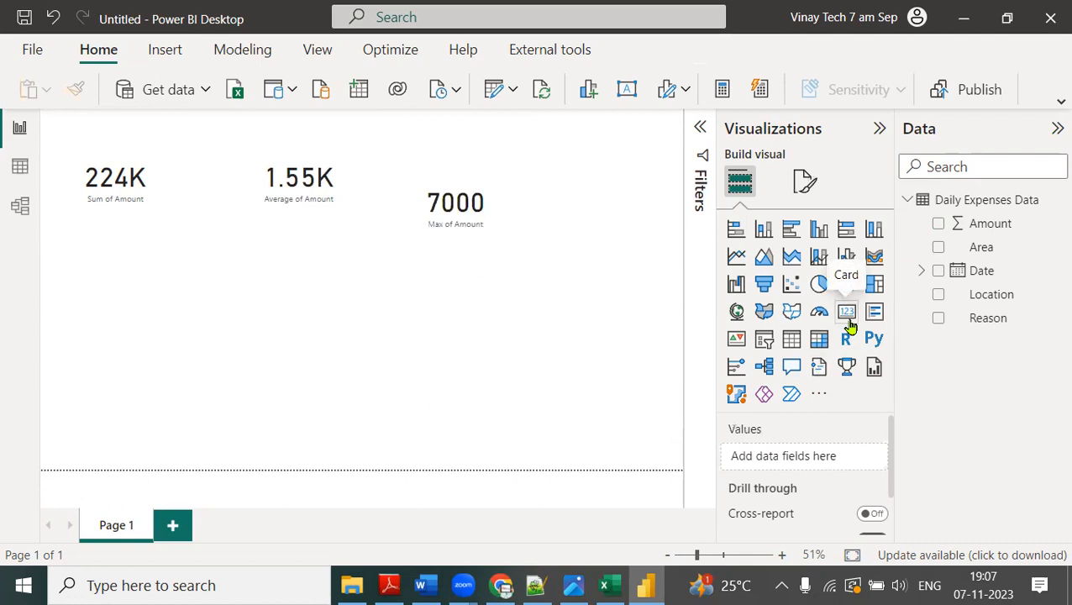
Step: Add a fourth card at the right end of the row, showing the minimum of Amount
{"action": "left_click", "coordinate": [846, 315]}
{"action": "left_click_drag", "start_coordinate": [60, 306], "coordinate": [617, 196]}
{"action": "left_click_drag", "start_coordinate": [968, 223], "coordinate": [818, 452]}
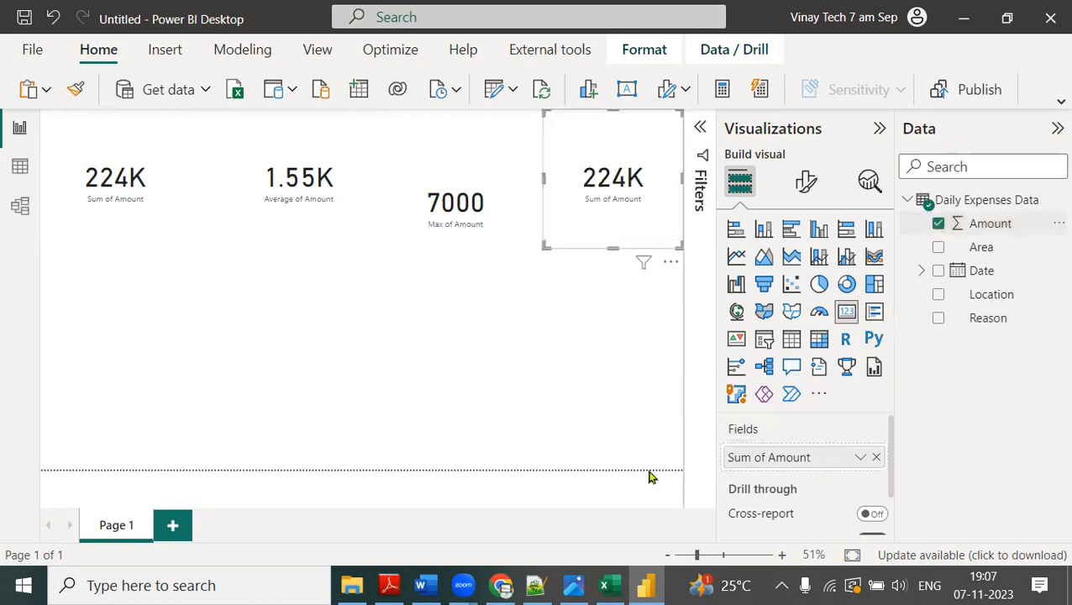
{"action": "left_click", "coordinate": [858, 456]}
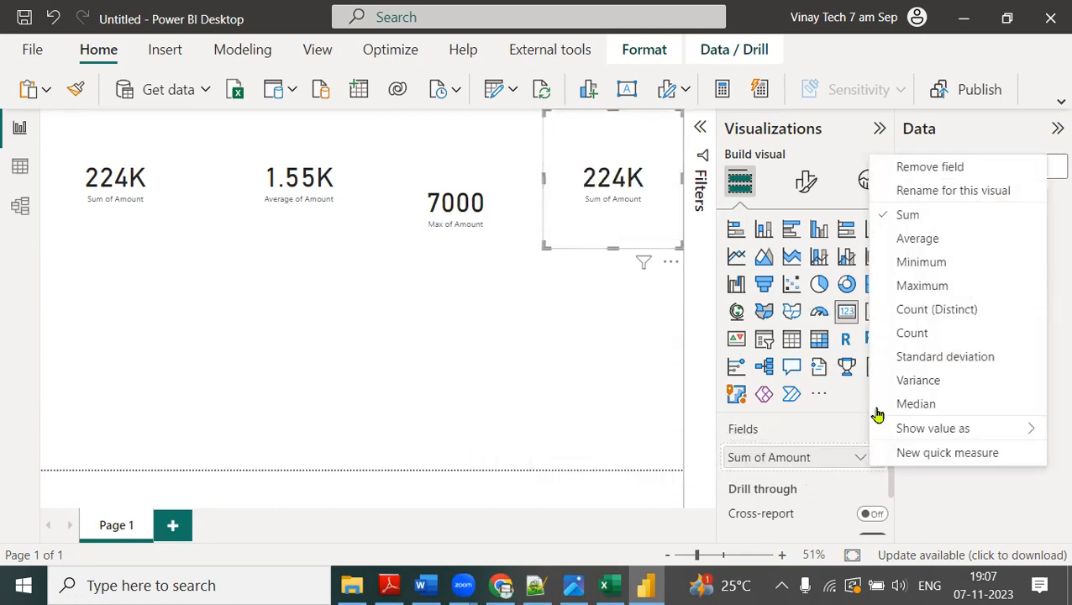
{"action": "left_click", "coordinate": [928, 266]}
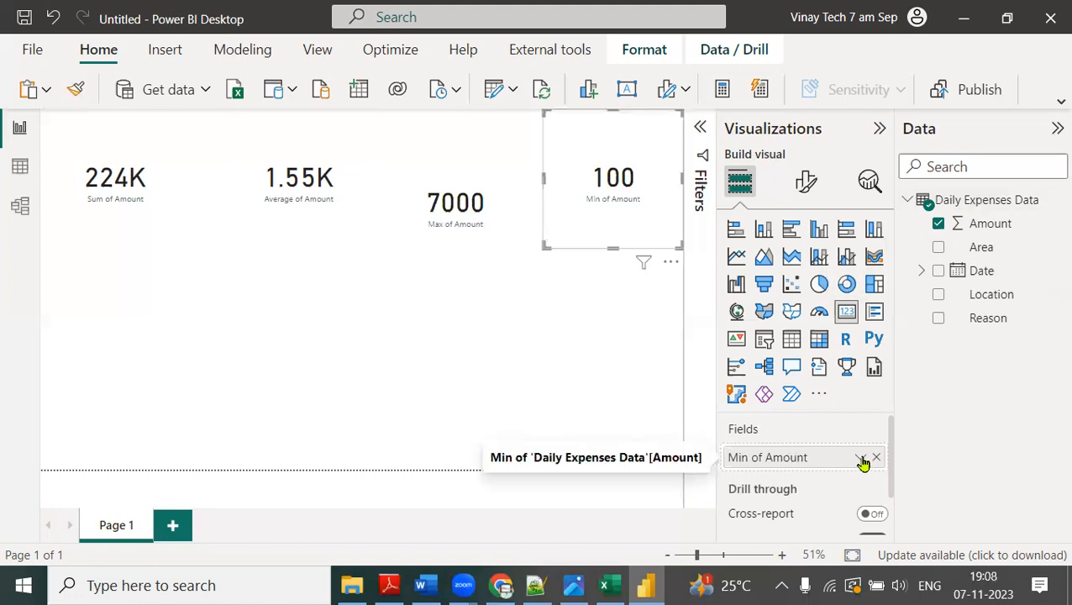
{"action": "left_click", "coordinate": [242, 227]}
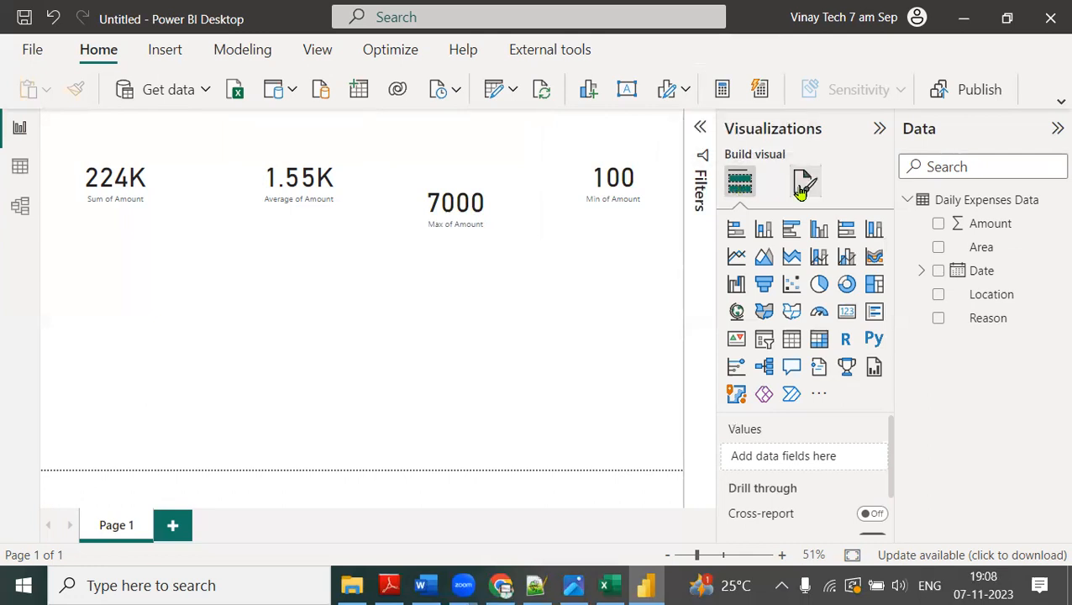
Step: Open the Sum of Amount card's format settings and link Callout value and Category label to its number and caption with red lines
{"action": "left_click", "coordinate": [137, 198]}
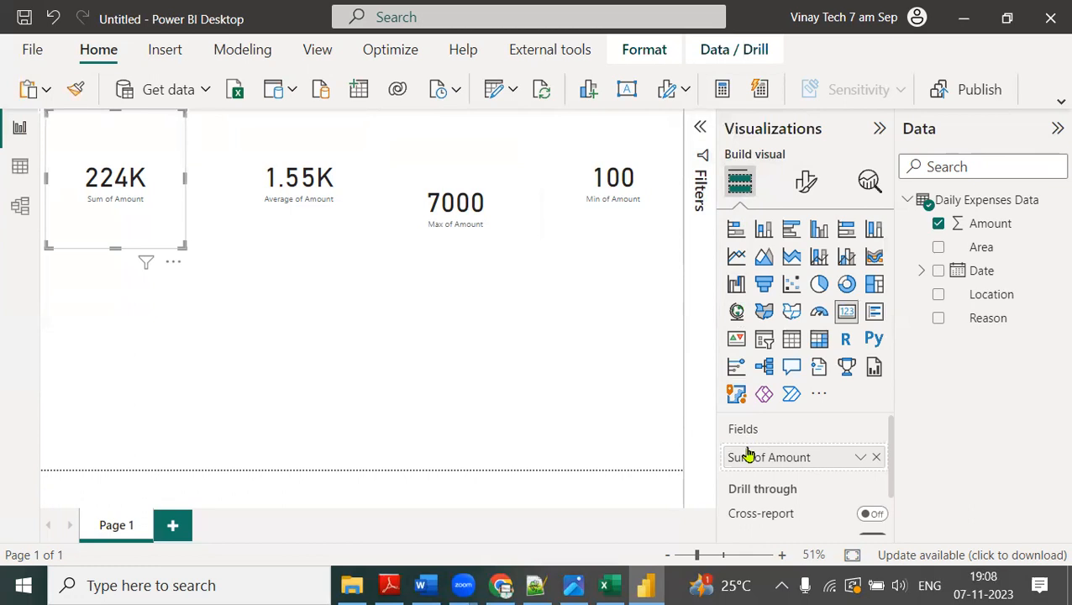
{"action": "left_click", "coordinate": [806, 183]}
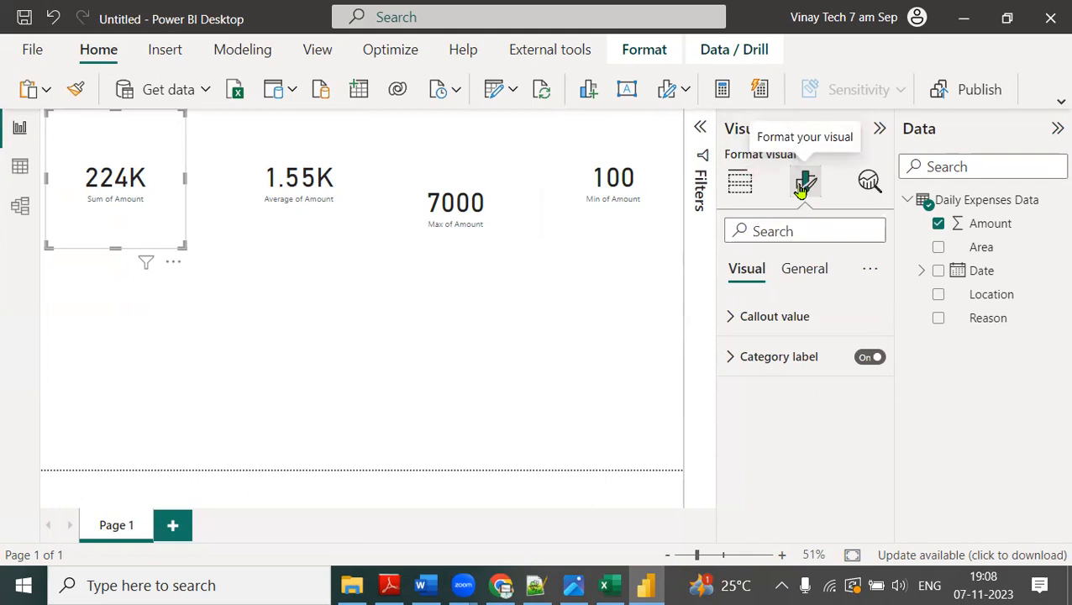
{"action": "key", "text": "ctrl+2"}
{"action": "left_click_drag", "start_coordinate": [746, 319], "coordinate": [156, 181]}
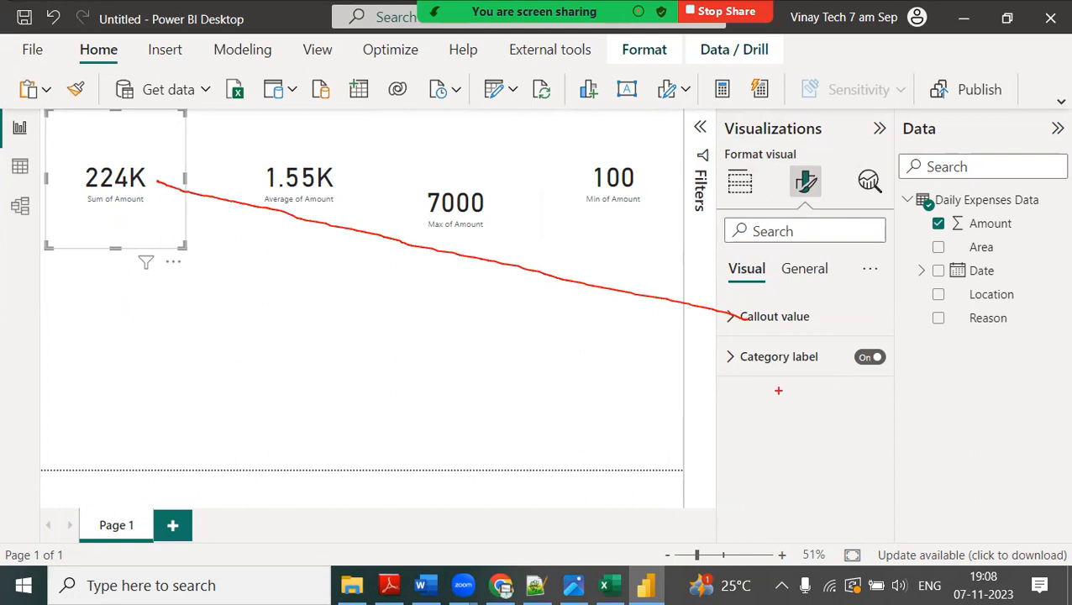
{"action": "mouse_move", "coordinate": [744, 363]}
{"action": "left_mouse_down"}
{"action": "mouse_move", "coordinate": [450, 306]}
{"action": "mouse_move", "coordinate": [141, 217]}
{"action": "left_mouse_up"}
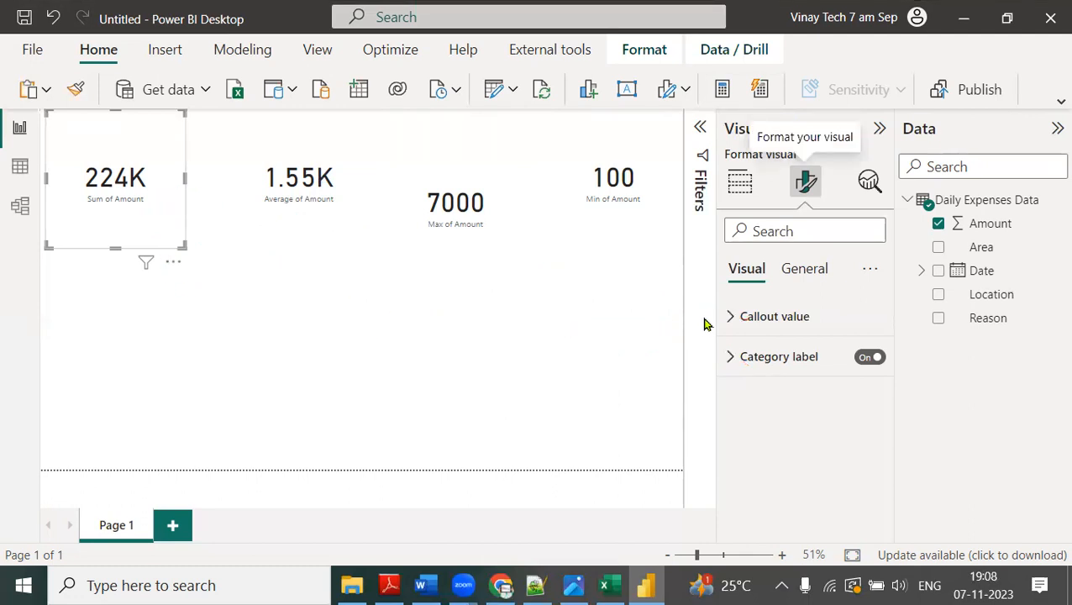
Step: Make the Sum of Amount card's callout value bold with font size 30
{"action": "left_click", "coordinate": [735, 315]}
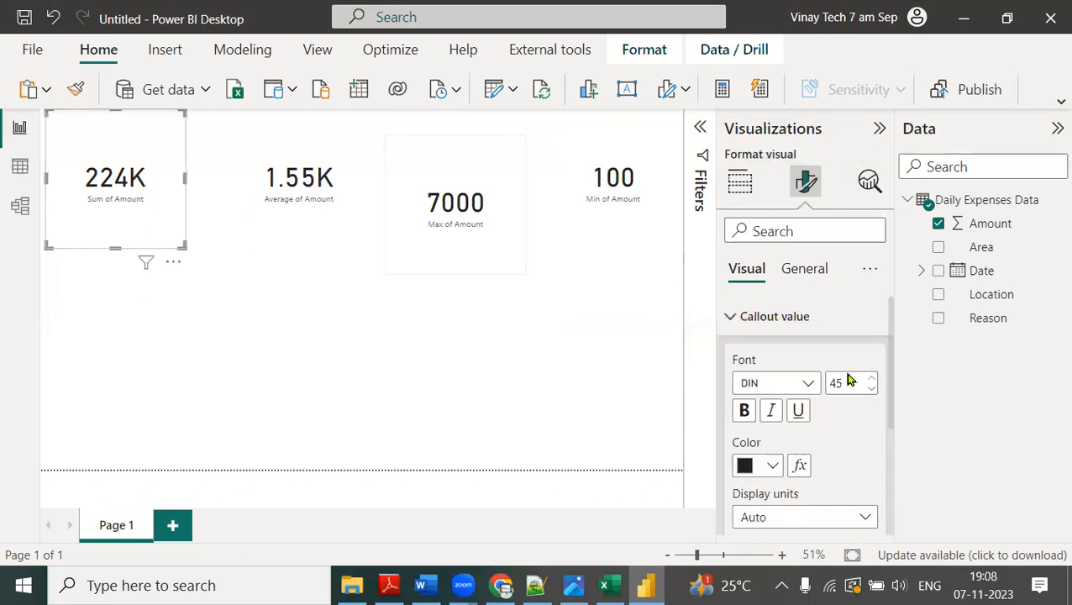
{"action": "left_click", "coordinate": [744, 412]}
{"action": "double_click", "coordinate": [848, 380]}
{"action": "type", "text": "30"}
{"action": "key", "text": "Return"}
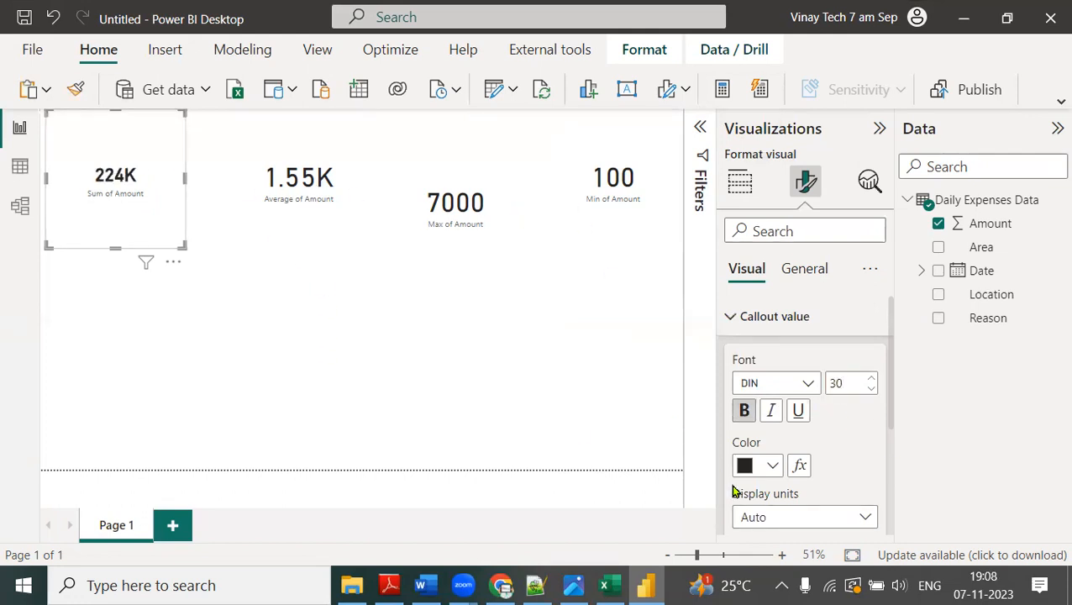
Step: Set the Sum of Amount card's callout value display units to None and its color to purple
{"action": "left_click", "coordinate": [774, 518]}
{"action": "left_click", "coordinate": [757, 402]}
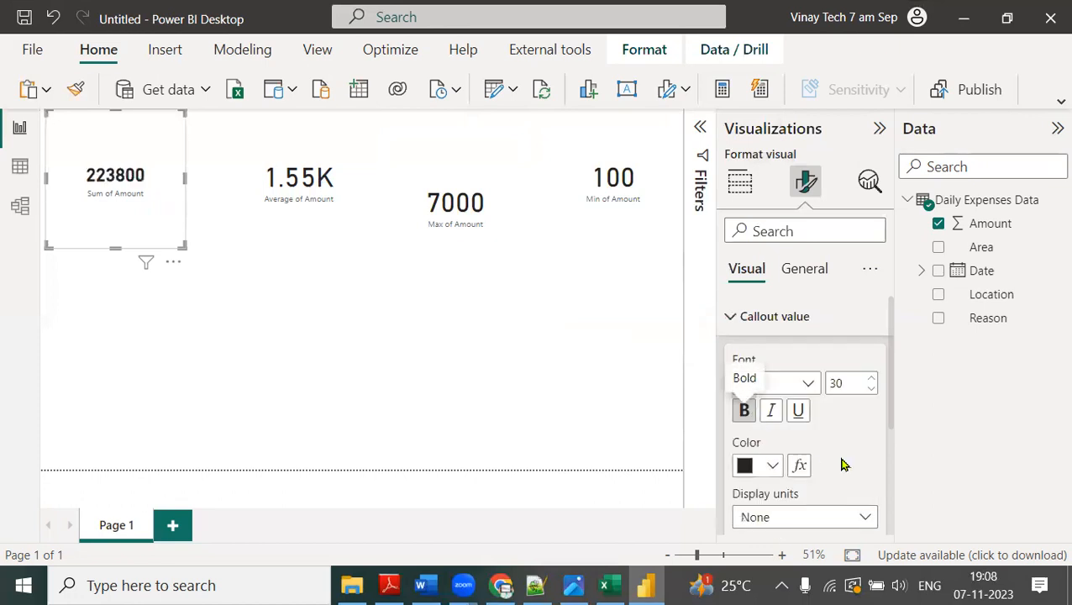
{"action": "left_click", "coordinate": [777, 472]}
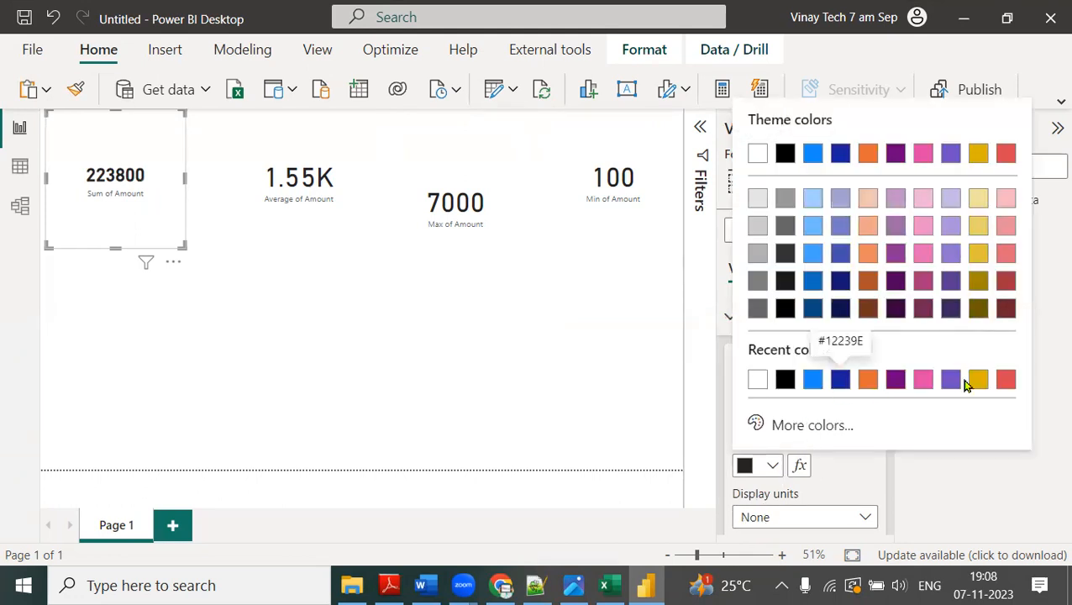
{"action": "left_click", "coordinate": [950, 379]}
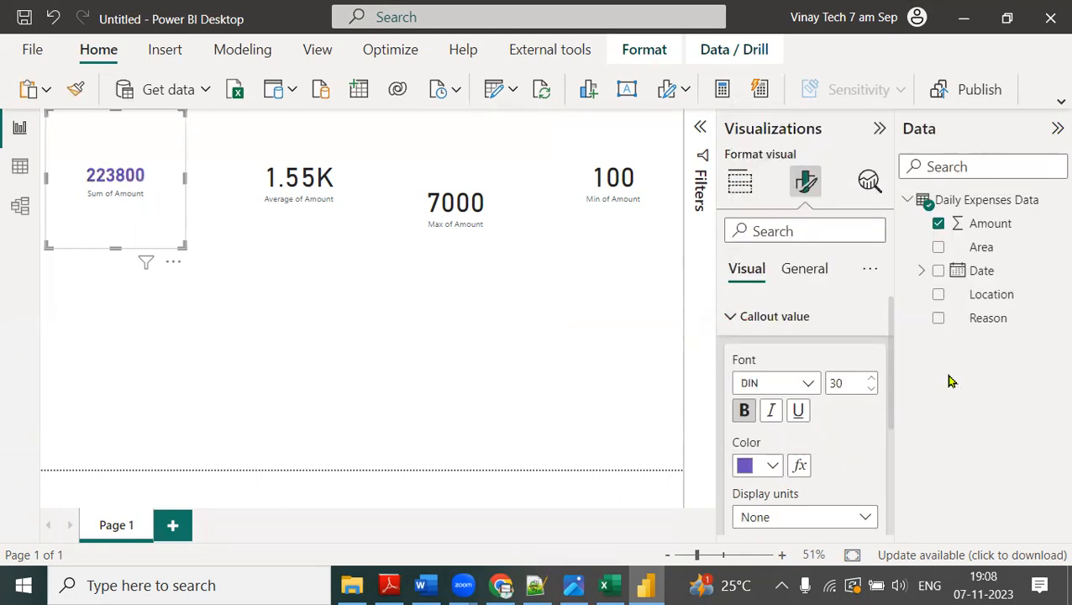
Step: Make the Sum of Amount card's category label bold and pink with font size 15
{"action": "scroll", "coordinate": [827, 424], "scroll_direction": "down", "scroll_amount": 4}
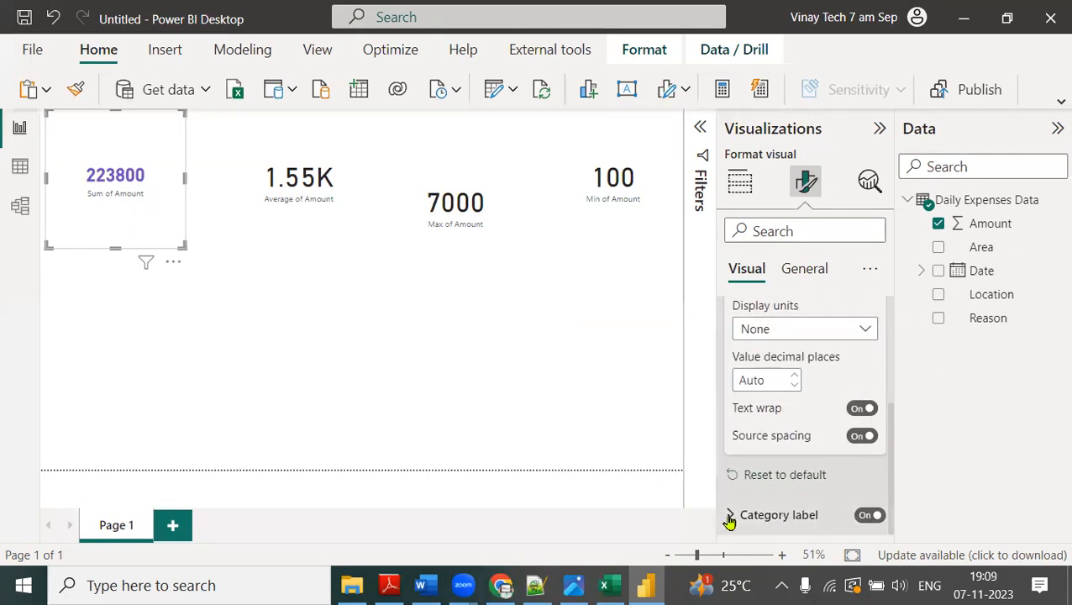
{"action": "left_click", "coordinate": [730, 523]}
{"action": "scroll", "coordinate": [799, 445], "scroll_direction": "down", "scroll_amount": 3}
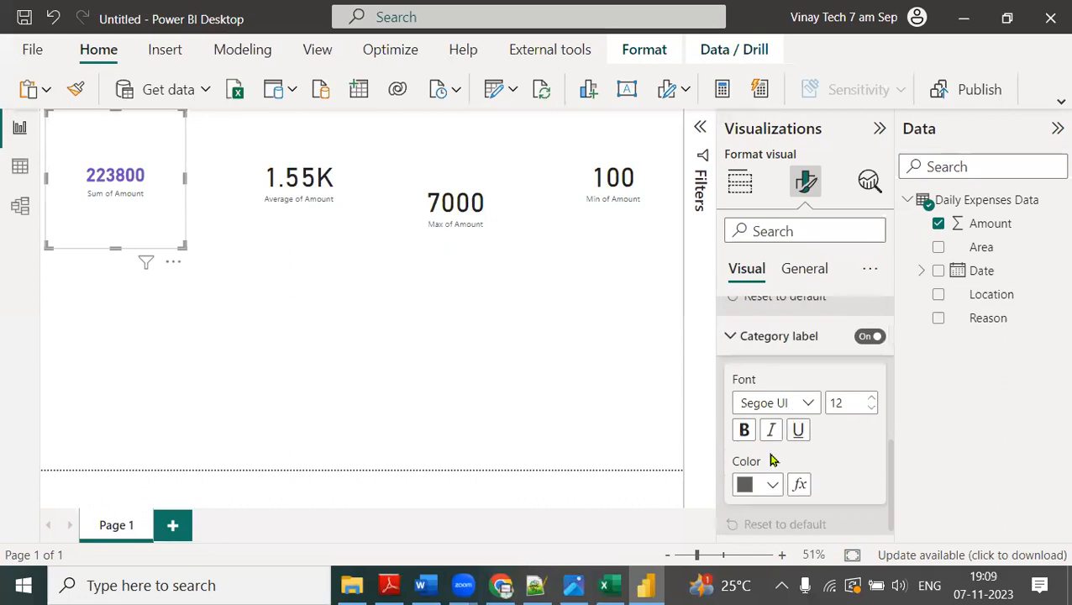
{"action": "left_click", "coordinate": [744, 430]}
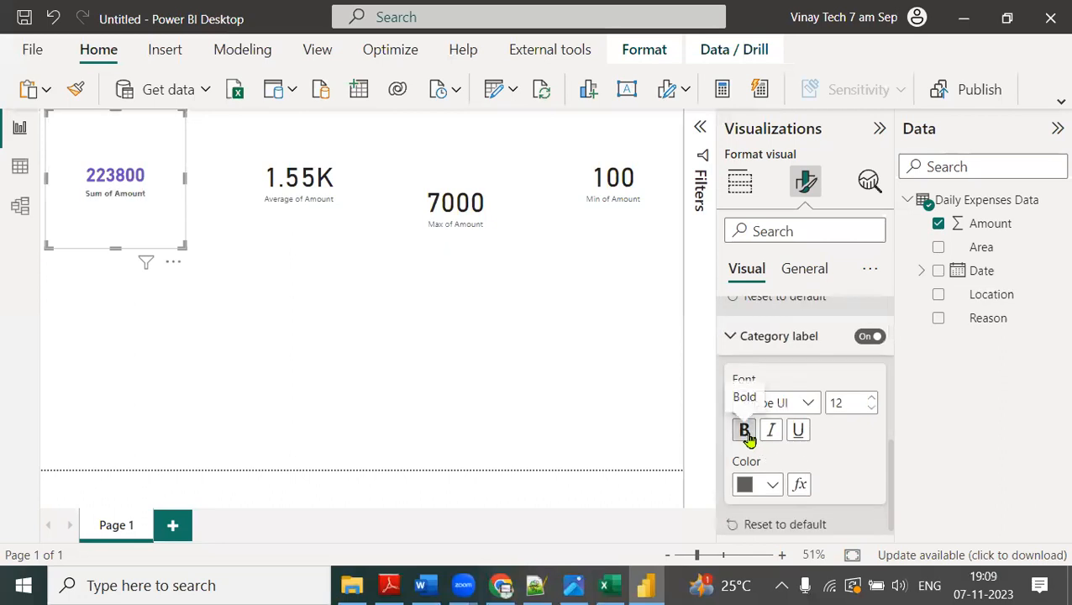
{"action": "left_click", "coordinate": [768, 487]}
{"action": "left_click", "coordinate": [949, 400]}
{"action": "double_click", "coordinate": [844, 402]}
{"action": "type", "text": "15"}
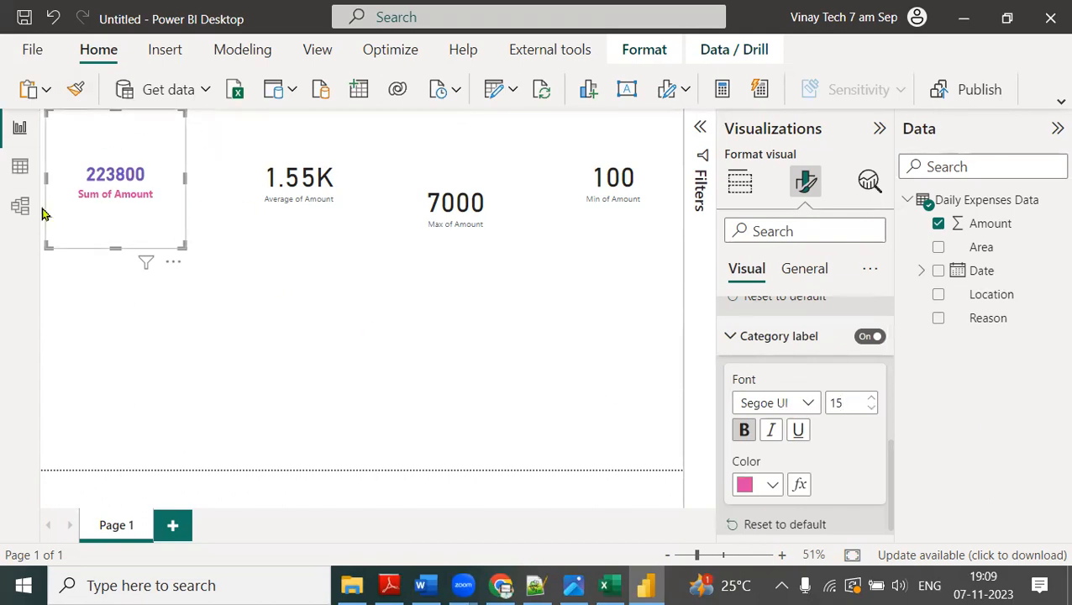
Step: Turn on the visual border in the Sum of Amount card's general effects
{"action": "scroll", "coordinate": [819, 462], "scroll_direction": "down", "scroll_amount": 3}
{"action": "scroll", "coordinate": [818, 461], "scroll_direction": "up", "scroll_amount": 3}
{"action": "scroll", "coordinate": [771, 445], "scroll_direction": "down", "scroll_amount": 5}
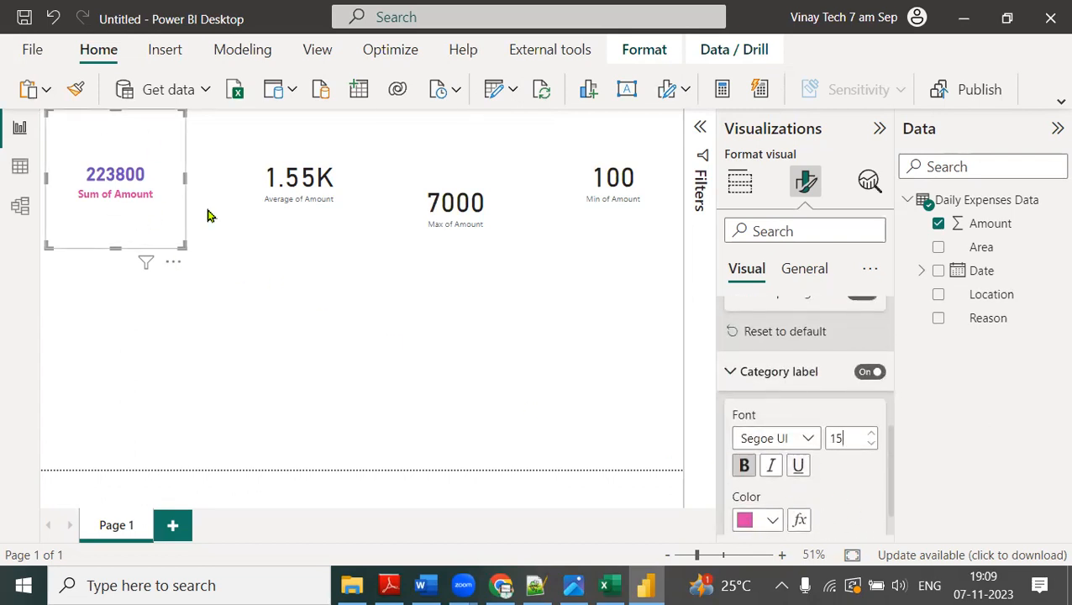
{"action": "left_click", "coordinate": [803, 278]}
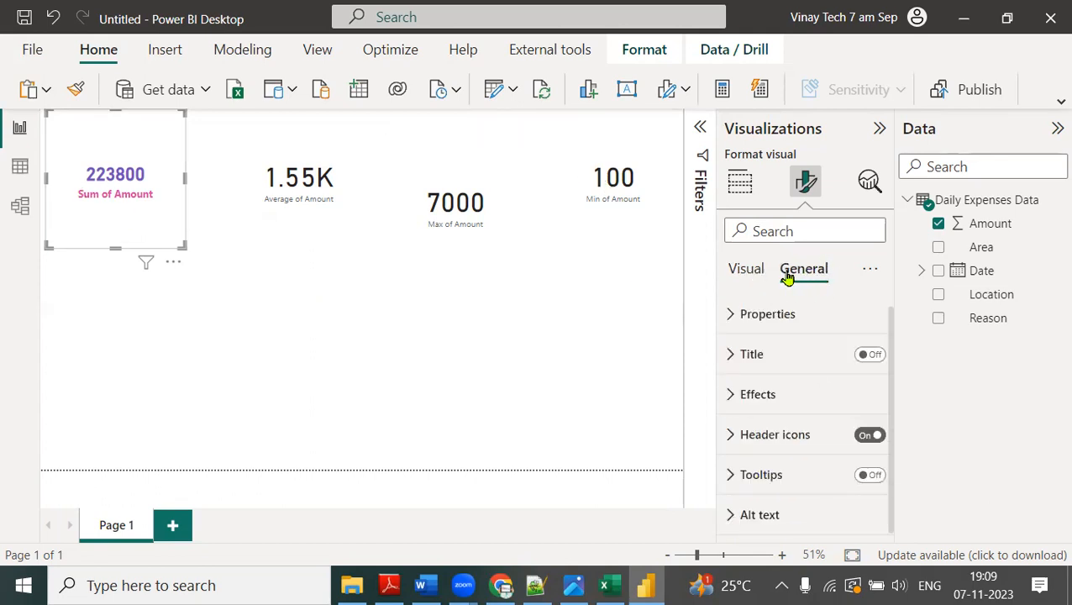
{"action": "left_click", "coordinate": [734, 398]}
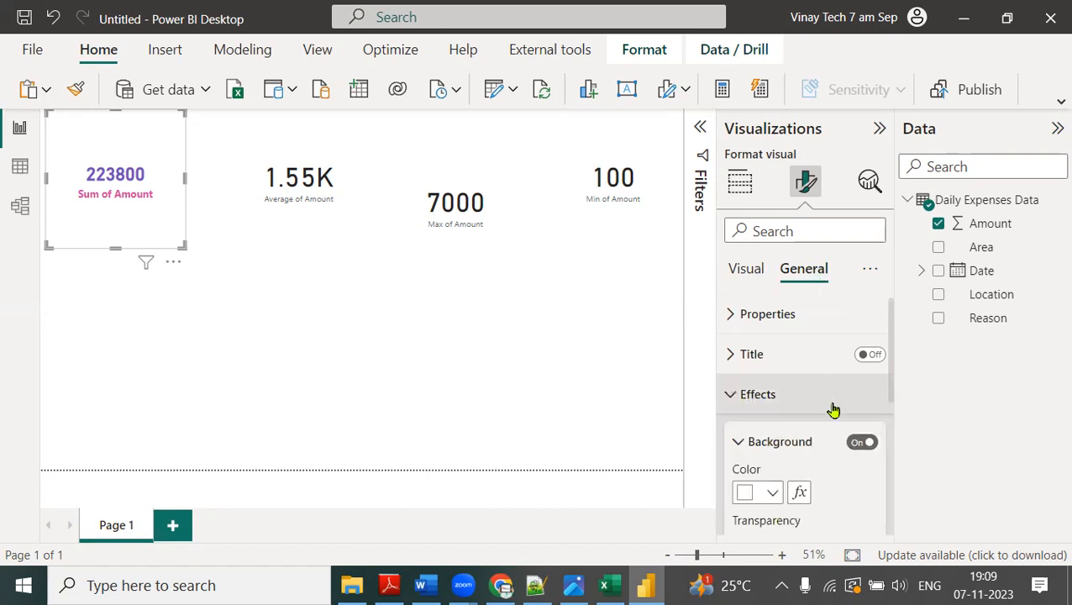
{"action": "scroll", "coordinate": [839, 420], "scroll_direction": "down", "scroll_amount": 3}
{"action": "left_click", "coordinate": [866, 467]}
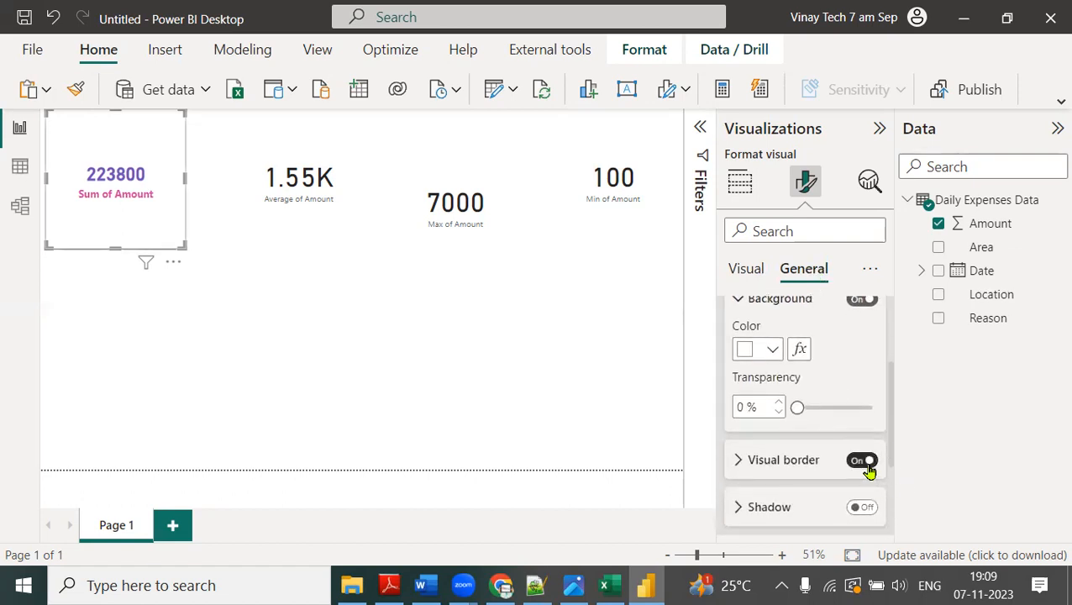
{"action": "left_click", "coordinate": [235, 297]}
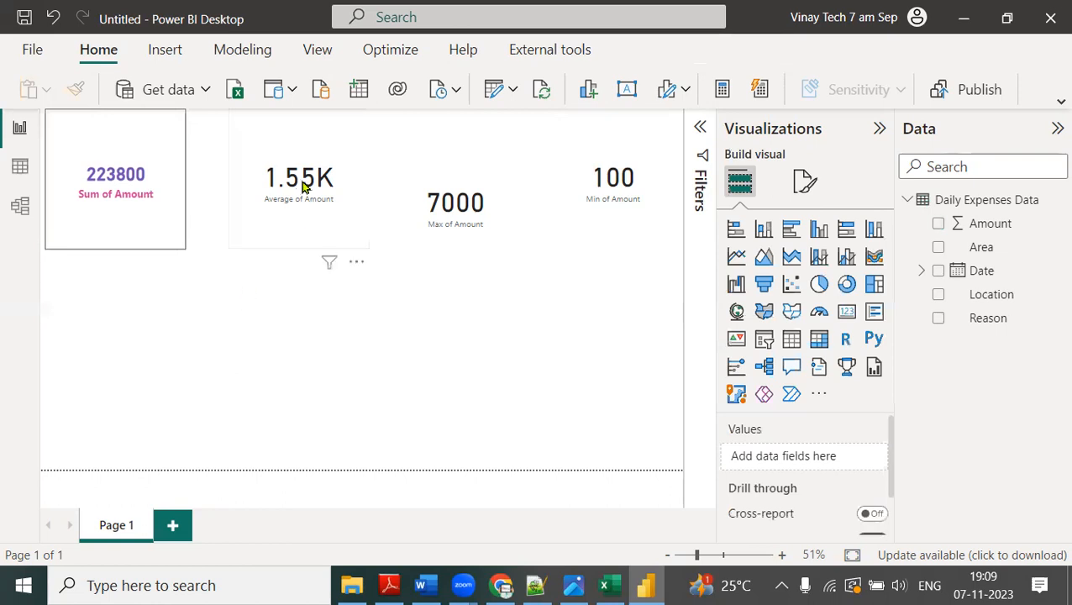
Step: Shrink the Sum of Amount card in height and width so its border fits closely around the number and caption
{"action": "left_click", "coordinate": [128, 243]}
{"action": "left_click_drag", "start_coordinate": [127, 248], "coordinate": [119, 164]}
{"action": "left_click_drag", "start_coordinate": [192, 168], "coordinate": [152, 159]}
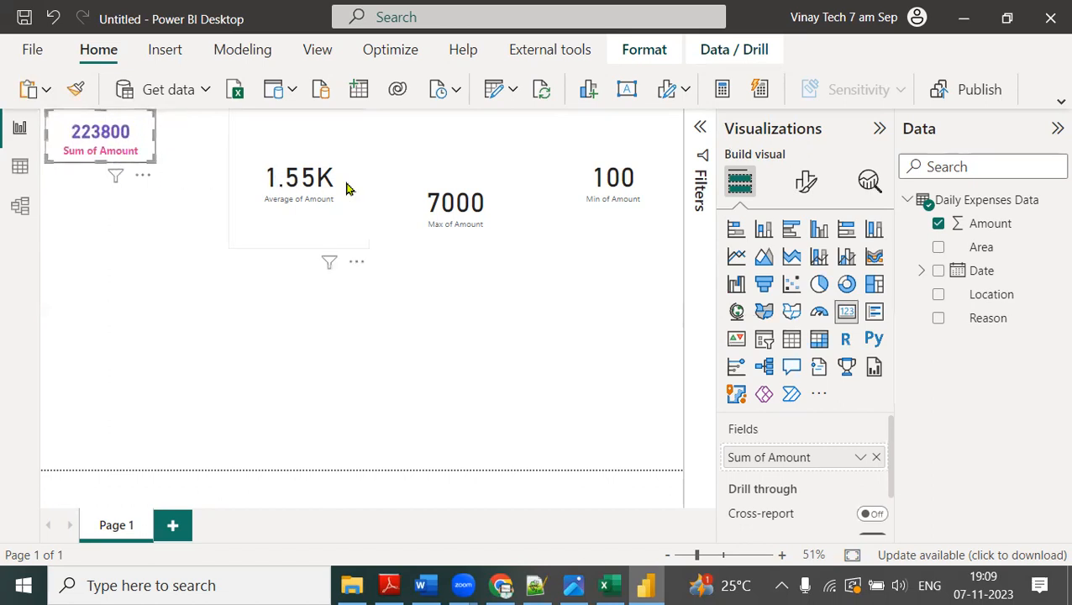
Step: Copy the Sum of Amount card's formatting to the Average, Max and Min of Amount cards with the Format painter
{"action": "left_click", "coordinate": [73, 93]}
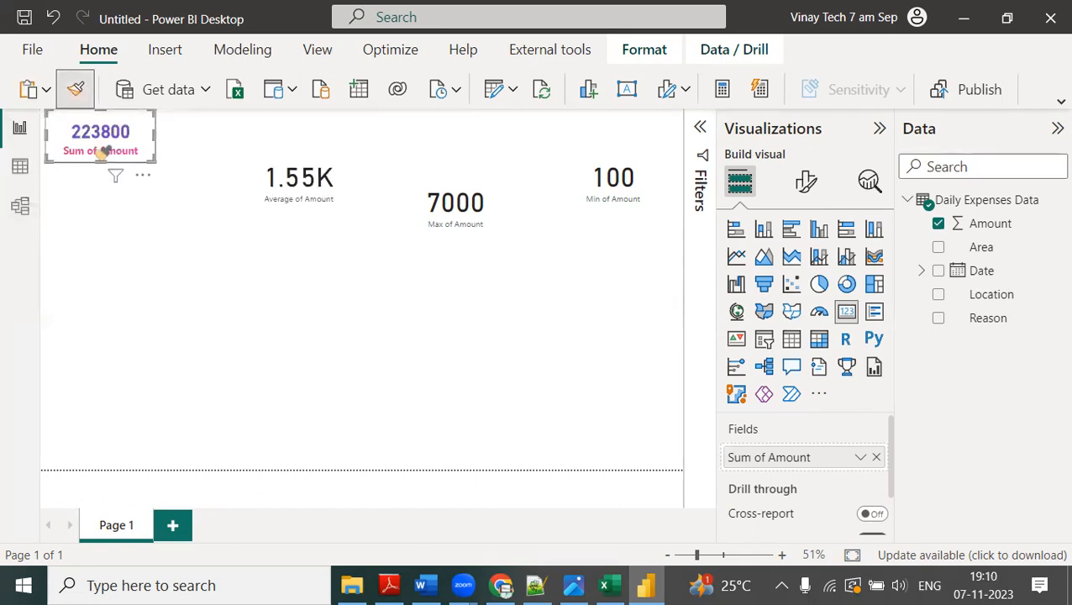
{"action": "left_click", "coordinate": [283, 174]}
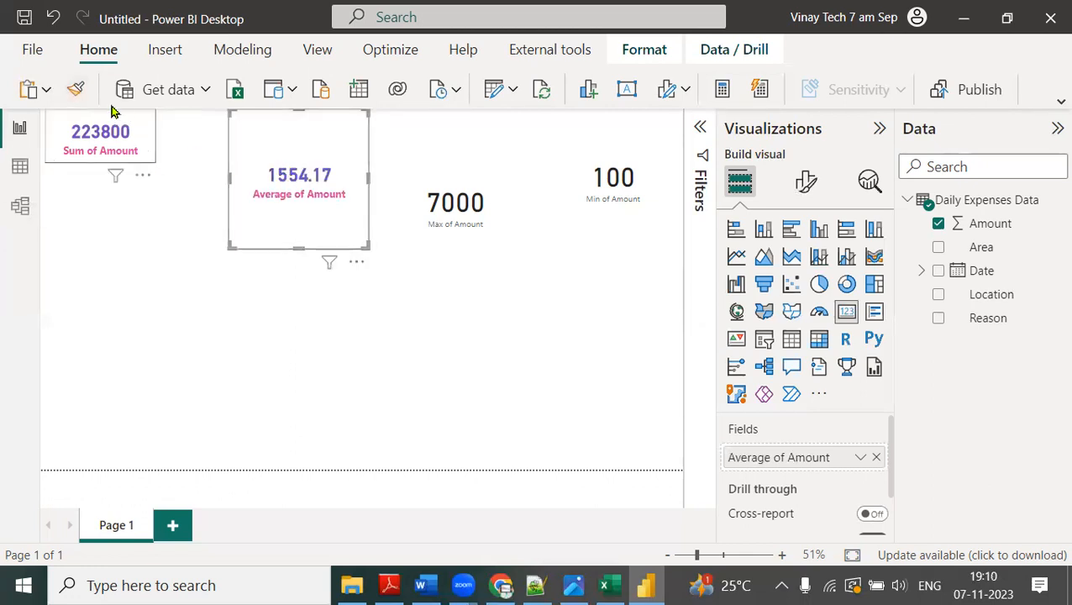
{"action": "left_click", "coordinate": [78, 90]}
{"action": "left_click", "coordinate": [444, 209]}
{"action": "left_click", "coordinate": [75, 90]}
{"action": "left_click", "coordinate": [614, 187]}
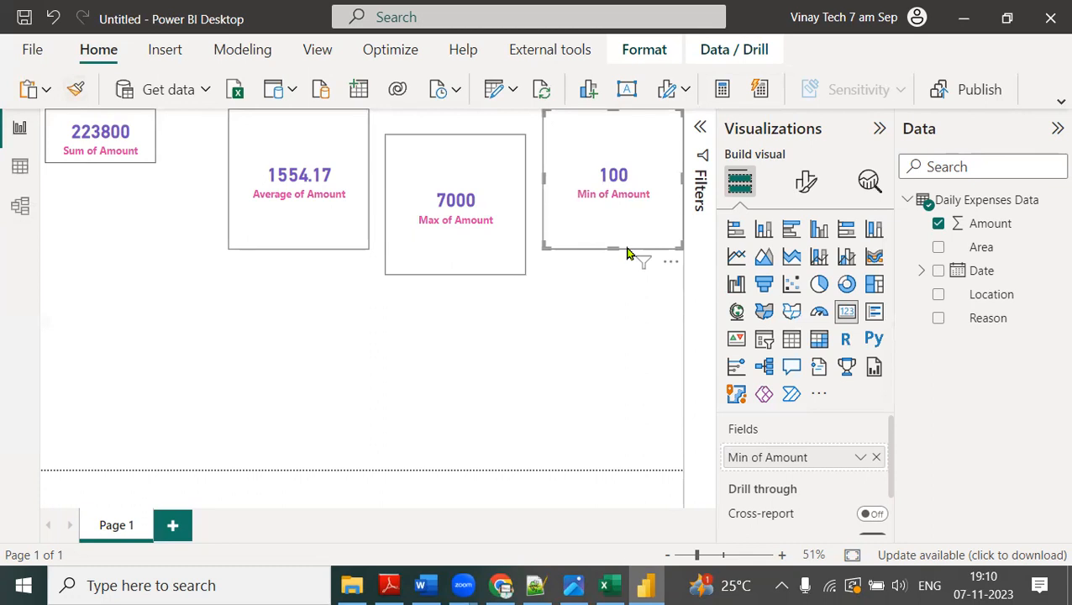
Step: Shrink the Average and Max of Amount cards to the Sum card's size and line them up beside it
{"action": "left_click", "coordinate": [299, 220]}
{"action": "left_click_drag", "start_coordinate": [298, 249], "coordinate": [281, 163]}
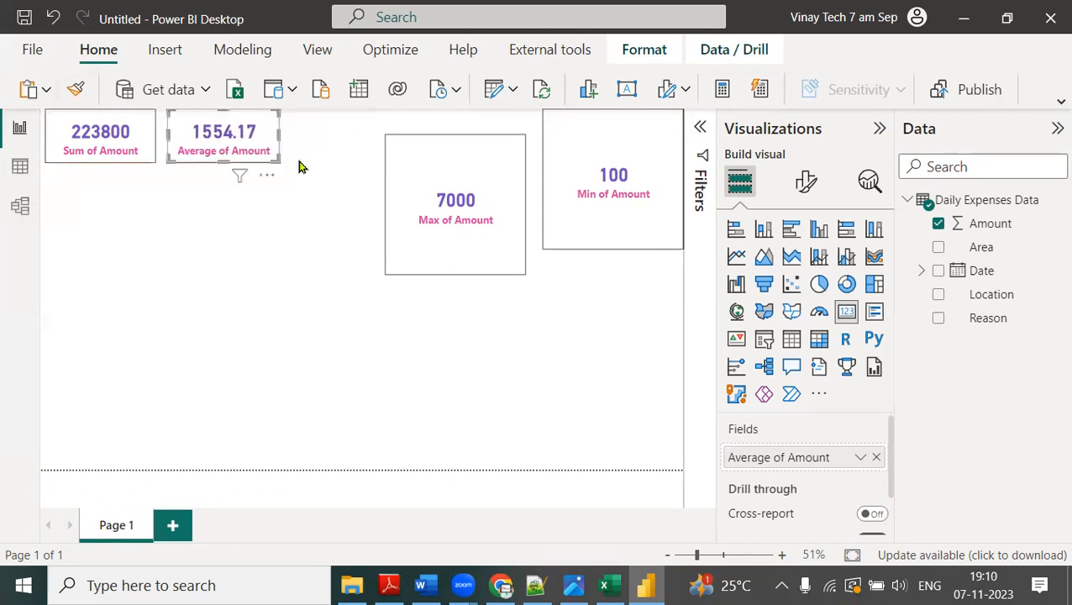
{"action": "left_click", "coordinate": [463, 231]}
{"action": "left_click_drag", "start_coordinate": [457, 273], "coordinate": [375, 147]}
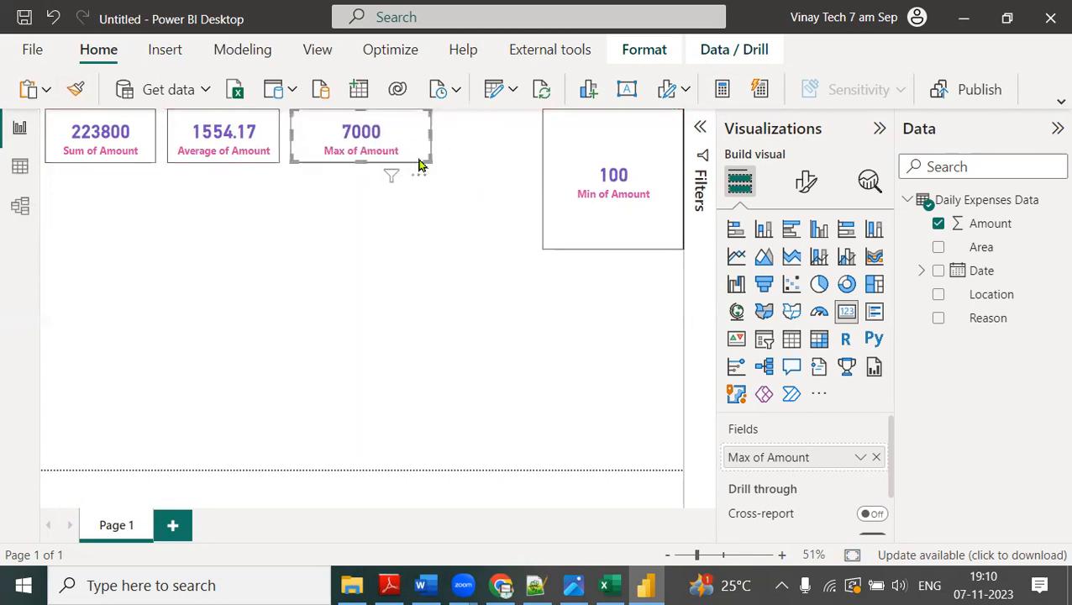
{"action": "left_click_drag", "start_coordinate": [422, 157], "coordinate": [400, 164]}
Step: Move the Min of Amount card beside the Max card and shrink it to the height of the row
{"action": "left_click_drag", "start_coordinate": [586, 179], "coordinate": [504, 172]}
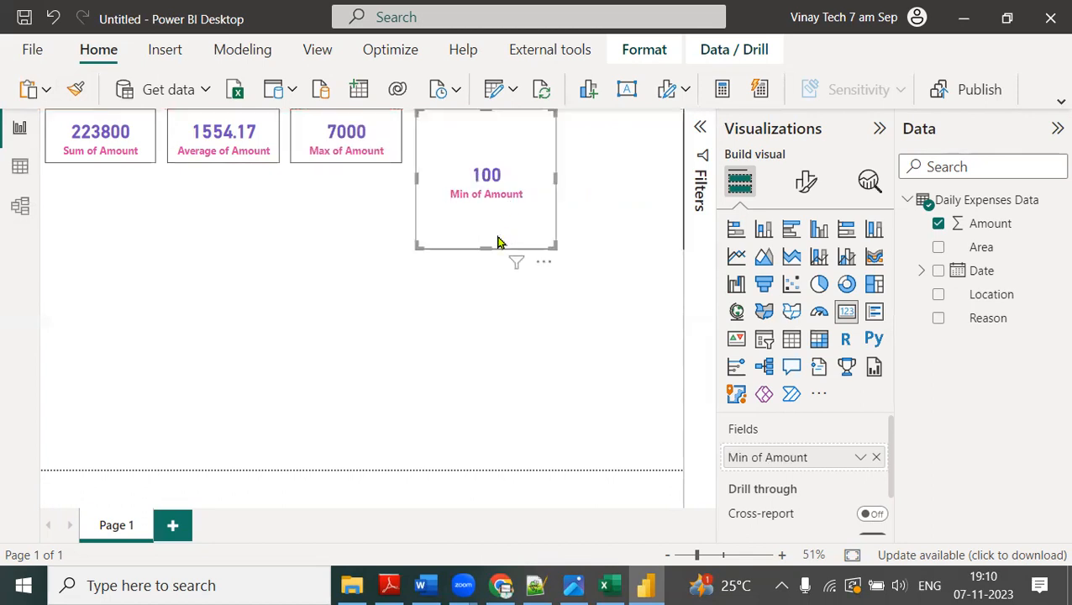
{"action": "left_click_drag", "start_coordinate": [486, 247], "coordinate": [507, 170]}
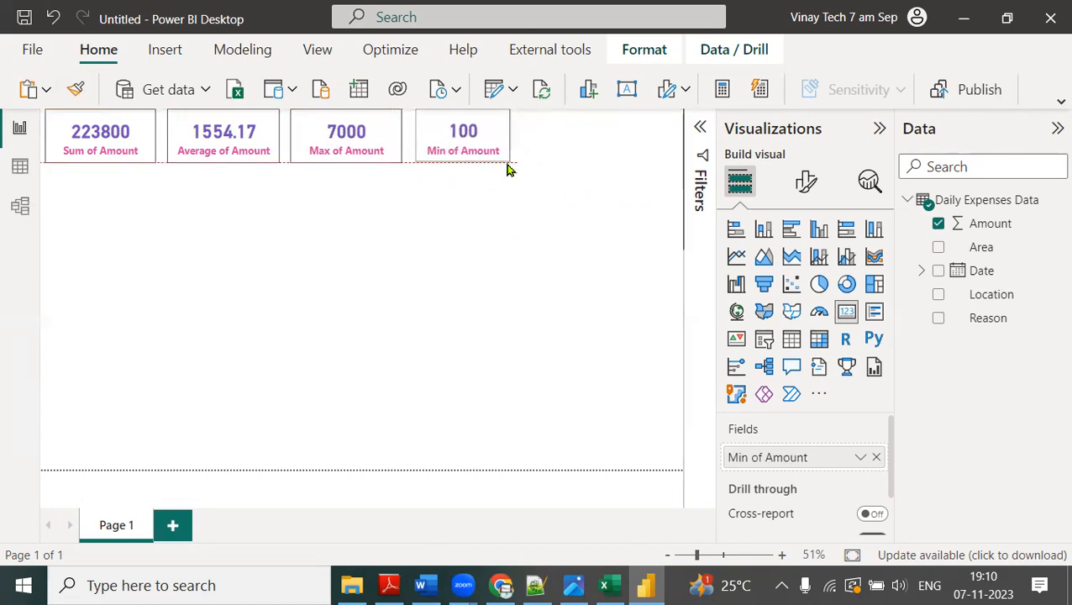
{"action": "left_click", "coordinate": [391, 156]}
{"action": "mouse_move", "coordinate": [400, 160]}
{"action": "left_mouse_down"}
{"action": "mouse_move", "coordinate": [388, 165]}
{"action": "mouse_move", "coordinate": [400, 167]}
{"action": "left_mouse_up"}
{"action": "left_click", "coordinate": [540, 276]}
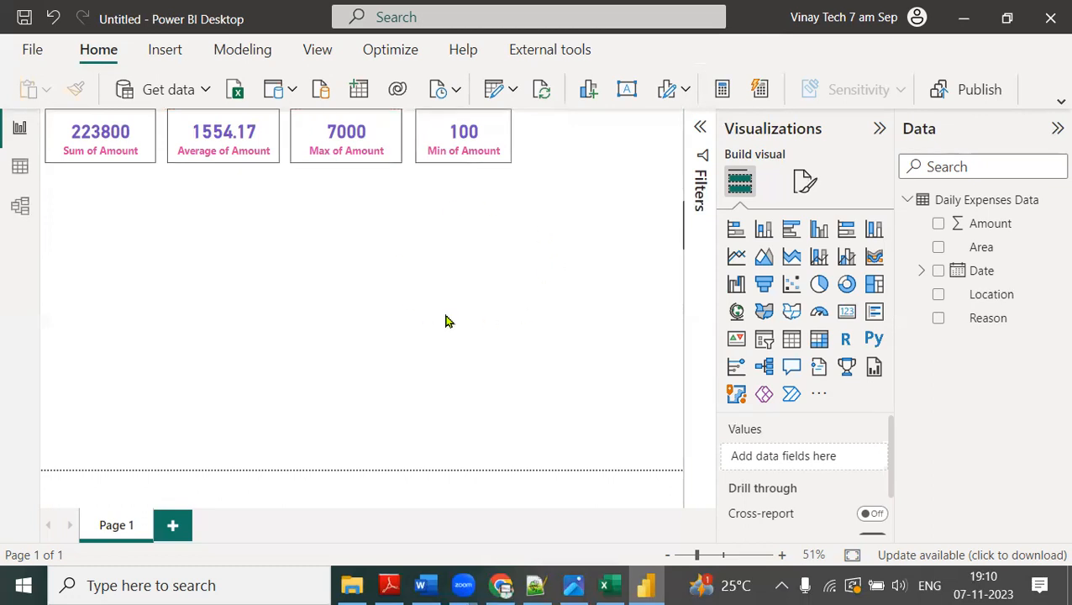
Step: Add a slicer just below the Min of Amount card and fill it with Year from the Date Hierarchy
{"action": "left_click", "coordinate": [766, 348]}
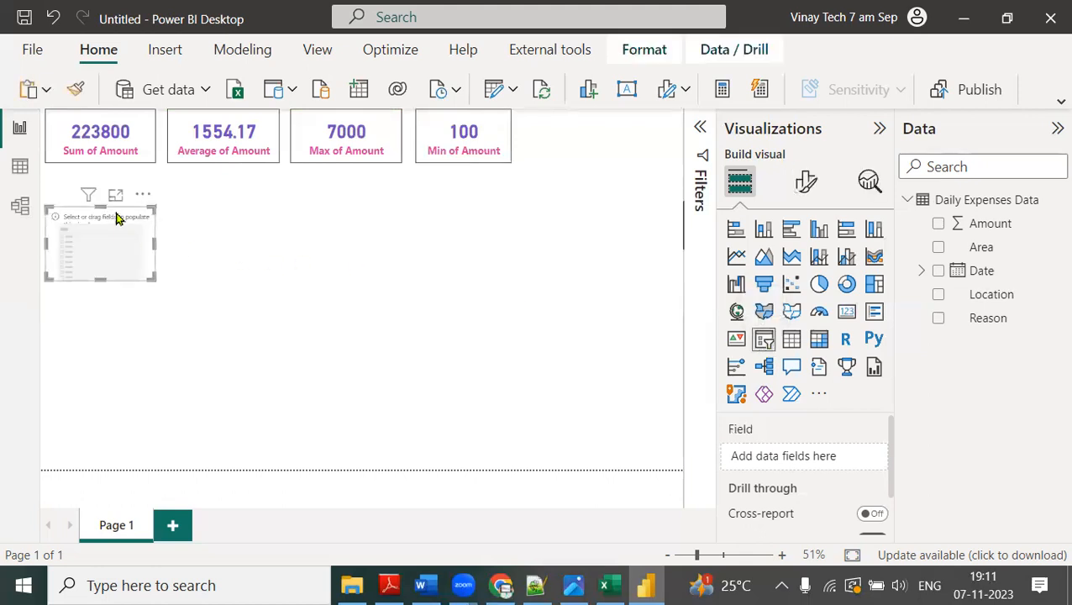
{"action": "left_click_drag", "start_coordinate": [119, 215], "coordinate": [529, 203]}
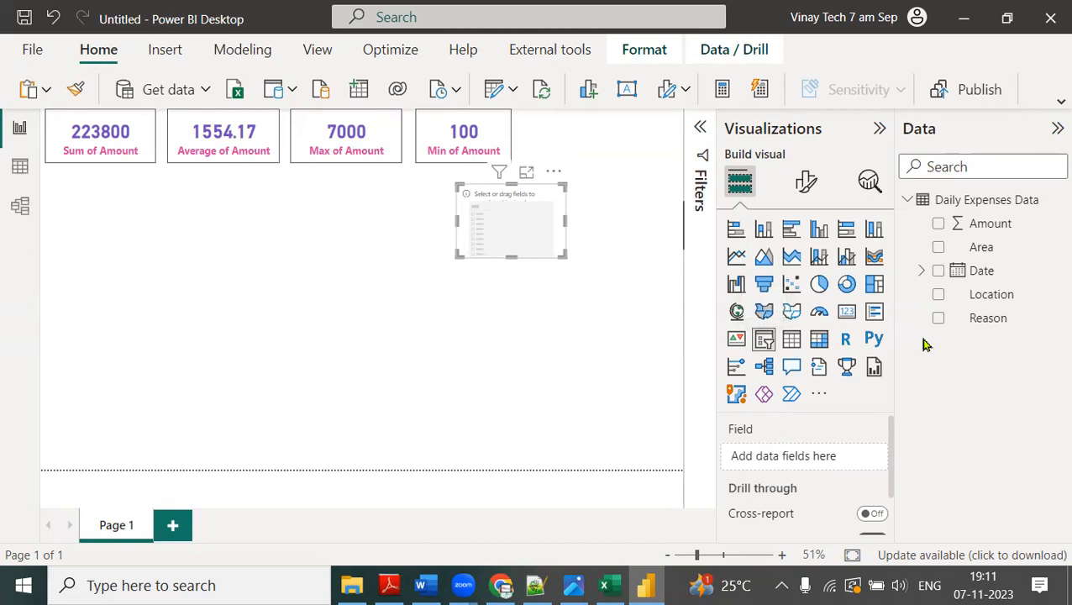
{"action": "left_click", "coordinate": [919, 274]}
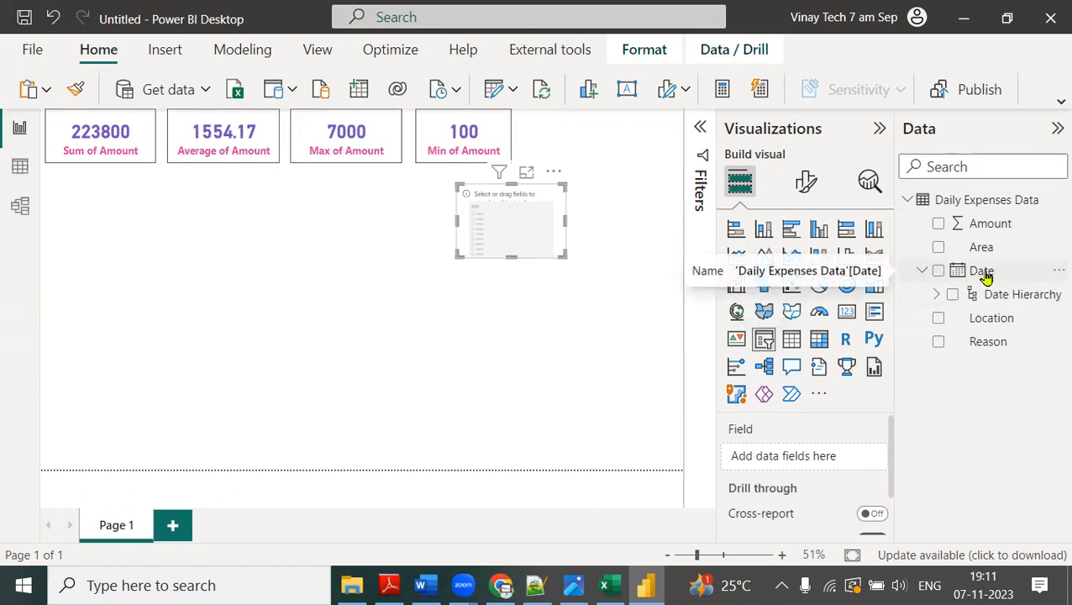
{"action": "left_click", "coordinate": [936, 294]}
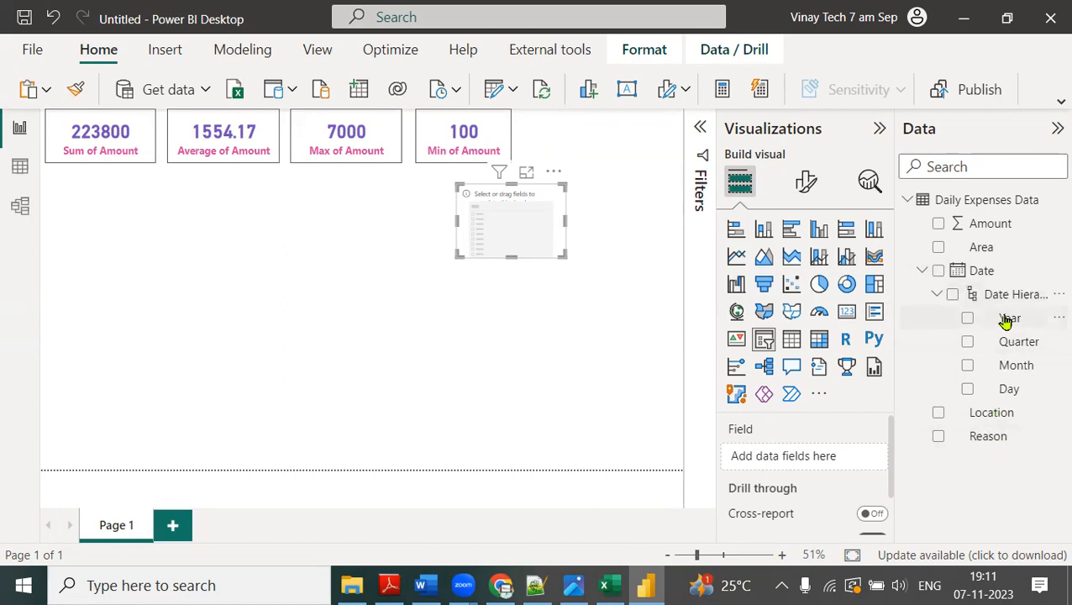
{"action": "mouse_move", "coordinate": [1007, 328]}
{"action": "left_mouse_down"}
{"action": "mouse_move", "coordinate": [923, 330]}
{"action": "mouse_move", "coordinate": [841, 394]}
{"action": "mouse_move", "coordinate": [813, 462]}
{"action": "left_mouse_up"}
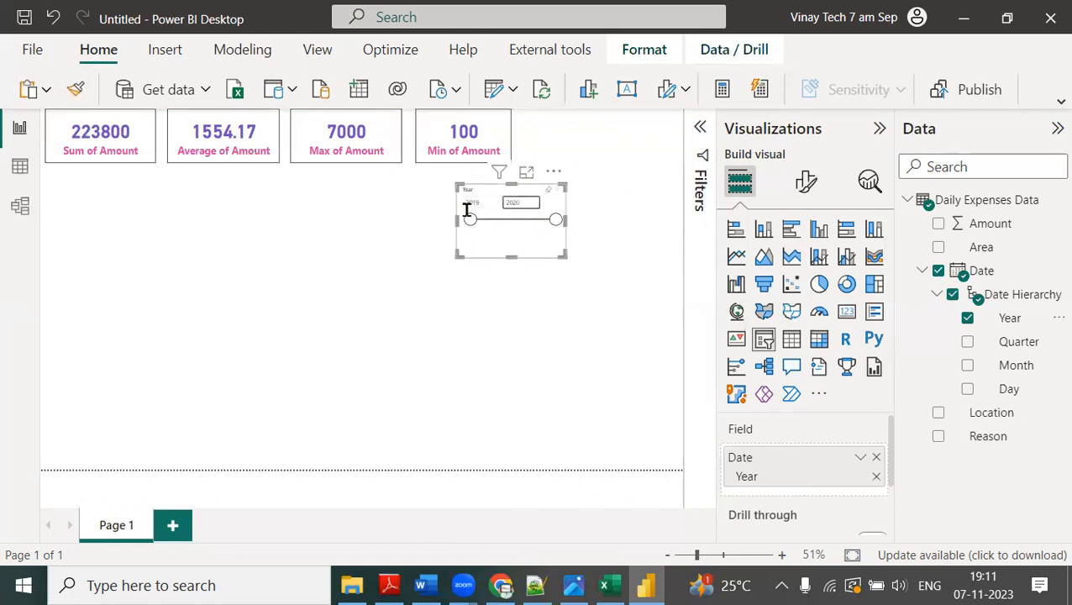
Step: Show the Year slicer in focus mode and highlight the start and end years of its range
{"action": "left_click", "coordinate": [529, 176]}
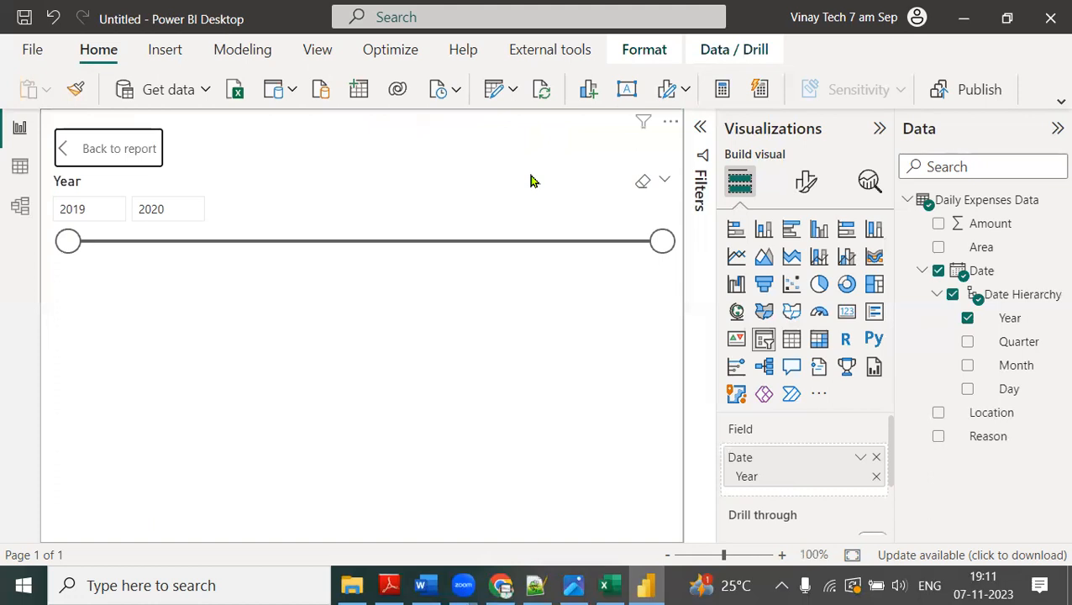
{"action": "left_click", "coordinate": [114, 210]}
{"action": "left_click_drag", "start_coordinate": [107, 208], "coordinate": [35, 197]}
{"action": "left_click_drag", "start_coordinate": [177, 207], "coordinate": [112, 201]}
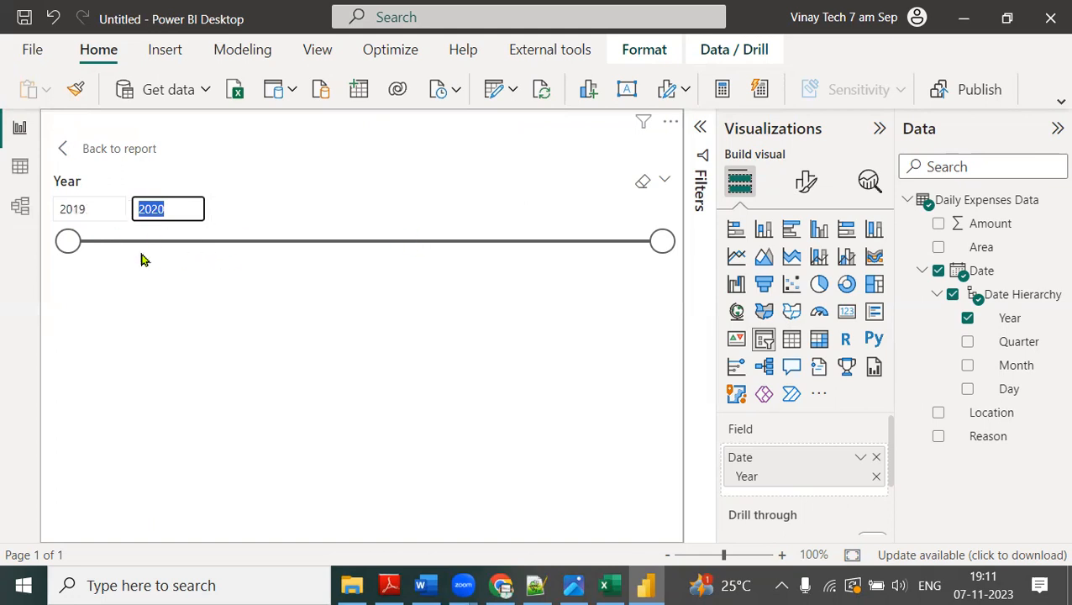
Step: Change the Year slicer's style to Vertical list and return to its field setup
{"action": "left_click", "coordinate": [812, 189]}
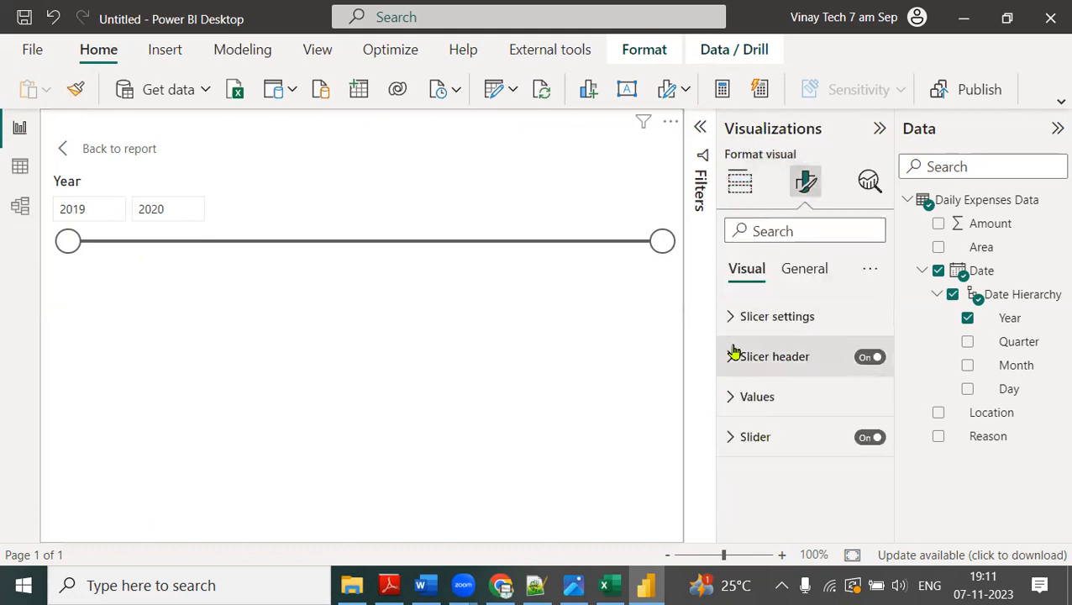
{"action": "left_click", "coordinate": [729, 321]}
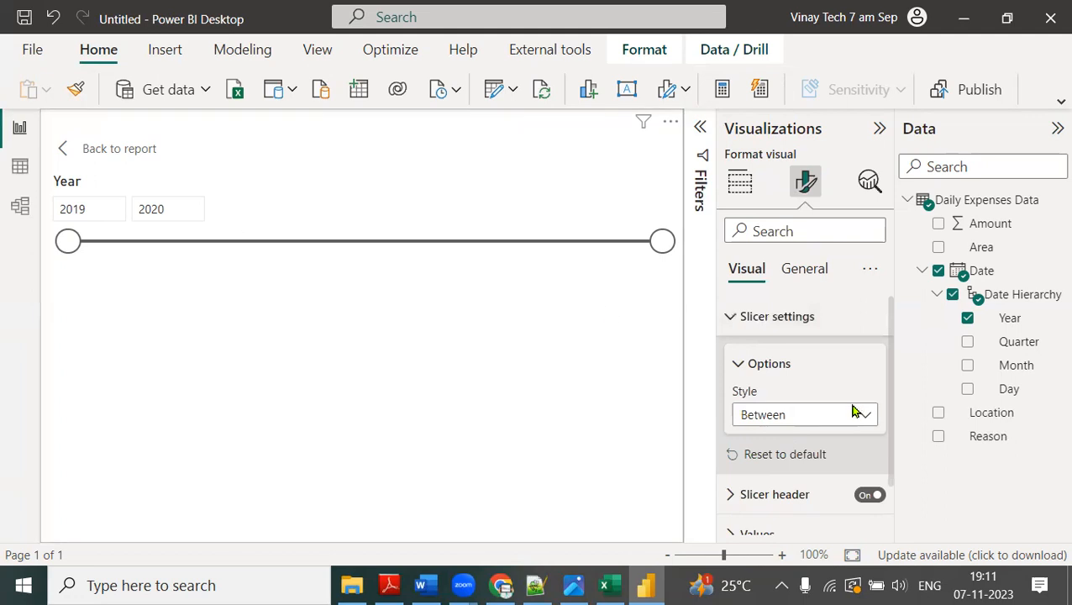
{"action": "left_click", "coordinate": [820, 414]}
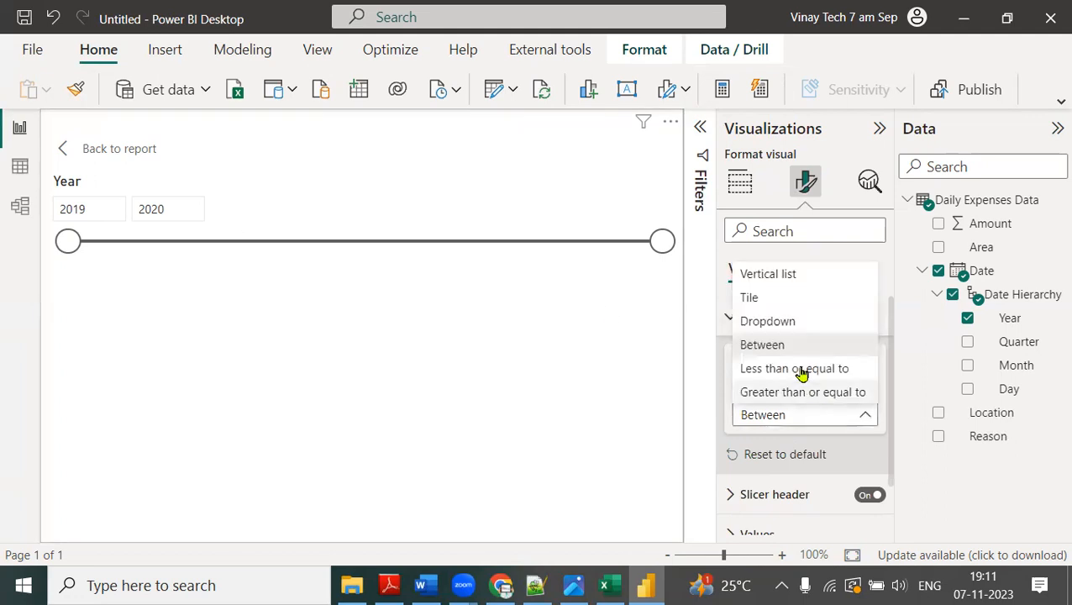
{"action": "left_click", "coordinate": [779, 277]}
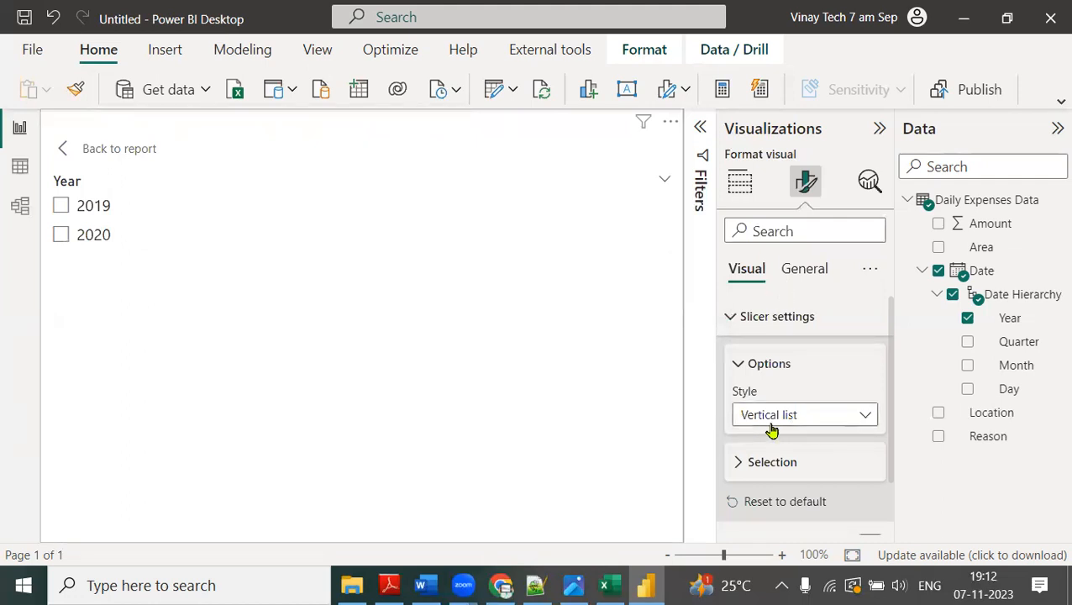
{"action": "left_click", "coordinate": [740, 183]}
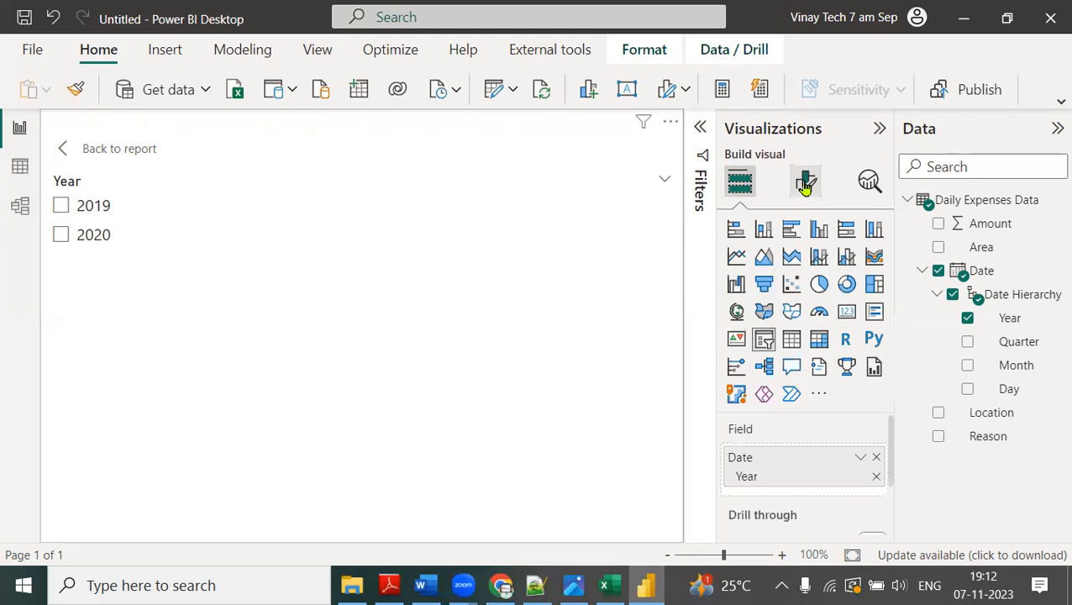
Step: Format the Year slicer's header text at size 20, bold, in pink
{"action": "left_click", "coordinate": [805, 184]}
{"action": "left_click", "coordinate": [737, 317]}
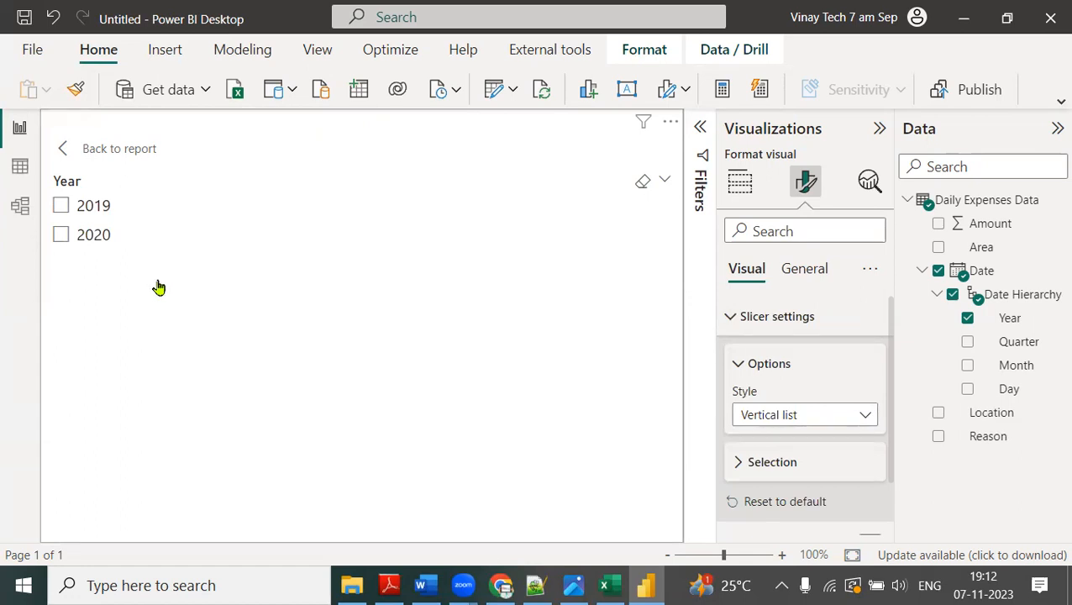
{"action": "left_click", "coordinate": [734, 316]}
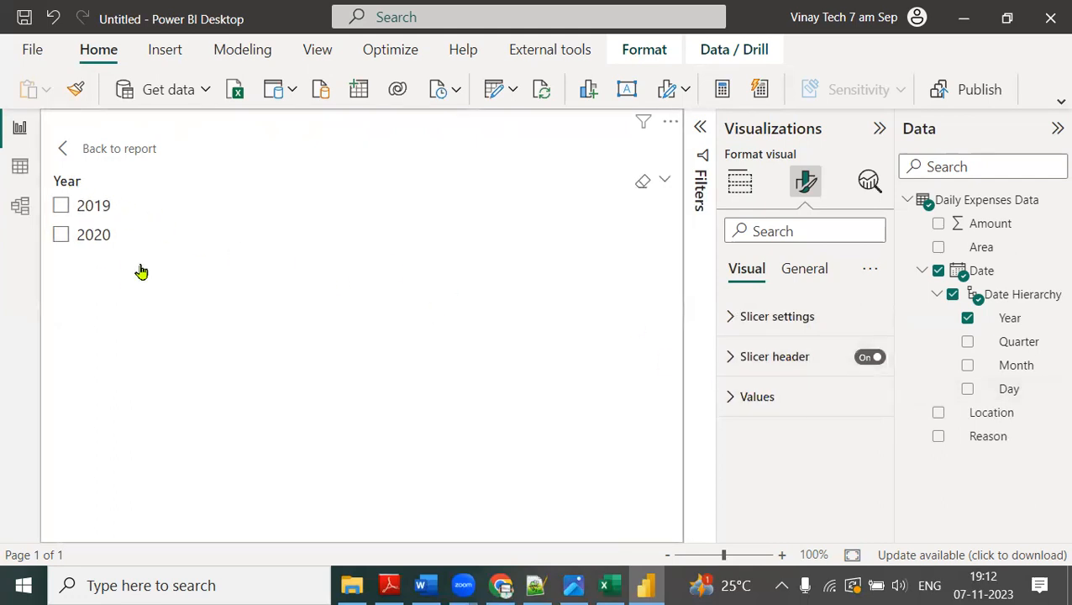
{"action": "left_click", "coordinate": [734, 356]}
{"action": "scroll", "coordinate": [789, 448], "scroll_direction": "down", "scroll_amount": 2}
{"action": "double_click", "coordinate": [840, 434]}
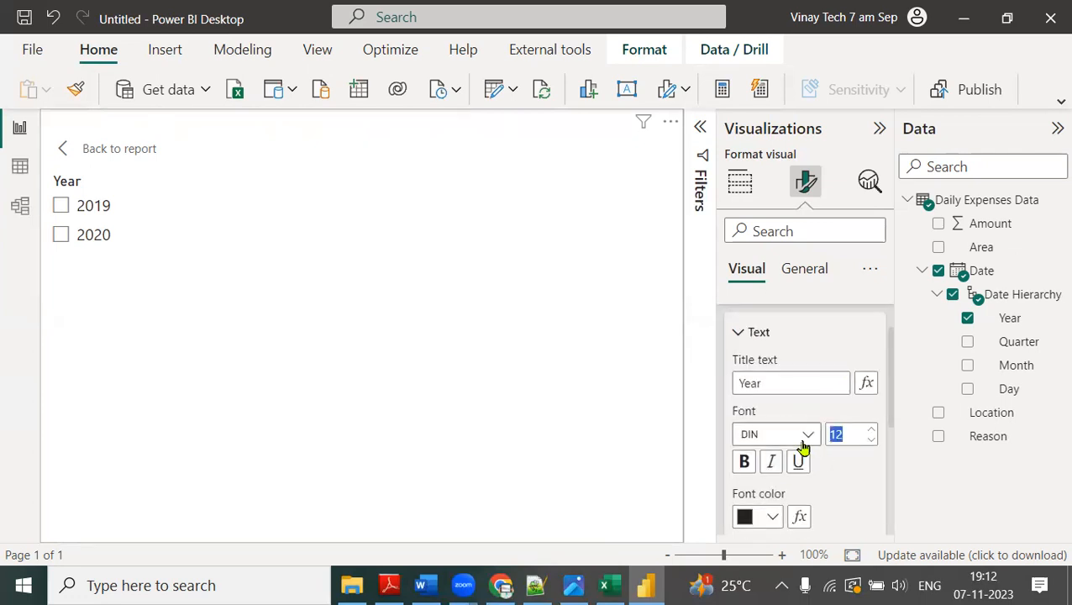
{"action": "type", "text": "20"}
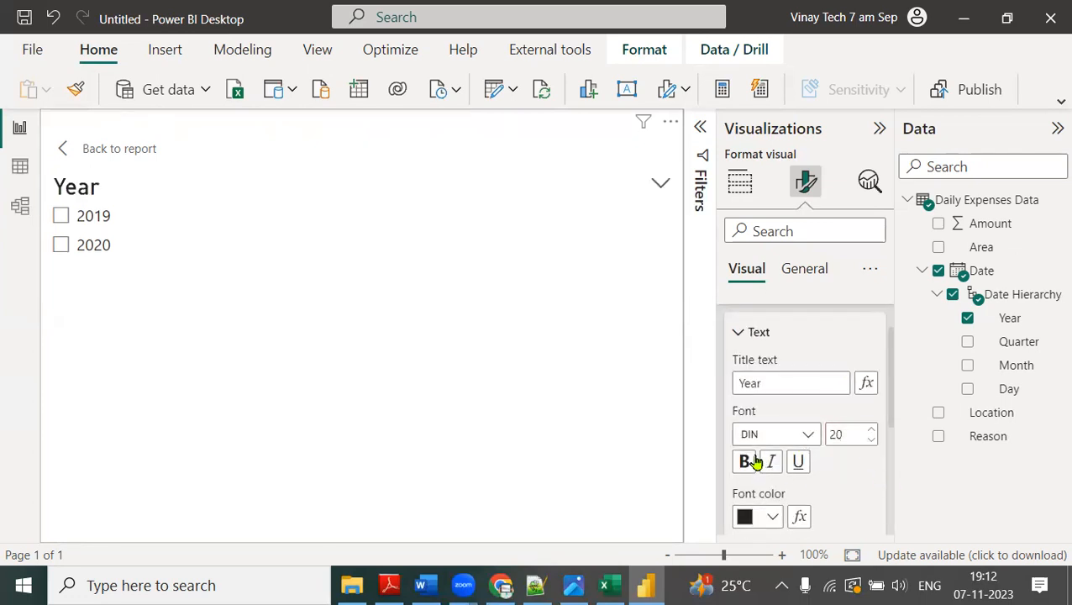
{"action": "left_click", "coordinate": [743, 461]}
{"action": "left_click", "coordinate": [773, 516]}
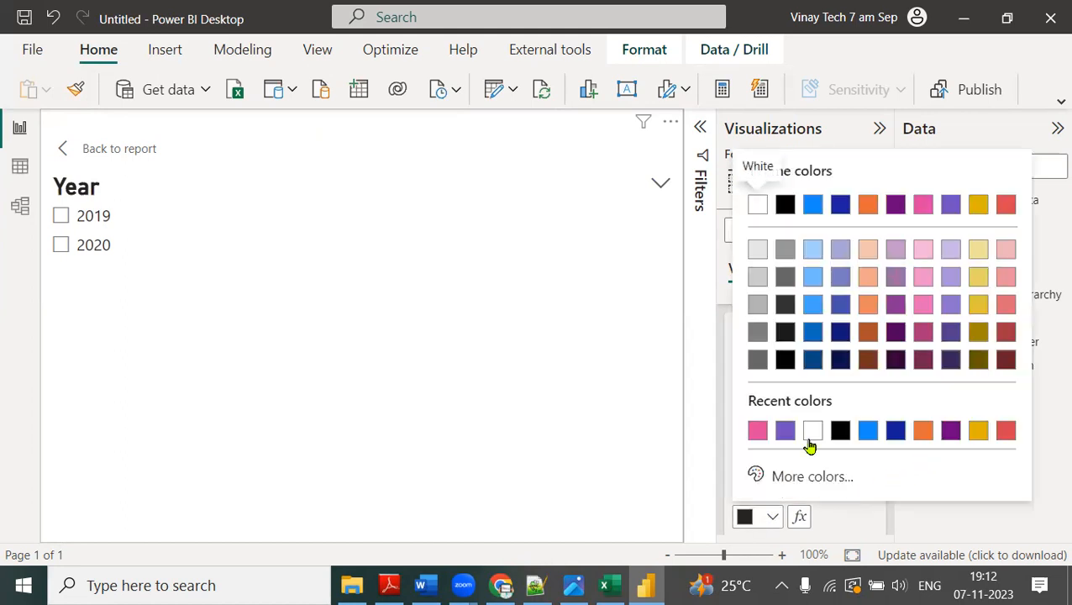
{"action": "left_click", "coordinate": [756, 431]}
Step: Format the slicer's year values at font size 16, bold, in purple
{"action": "scroll", "coordinate": [837, 469], "scroll_direction": "down", "scroll_amount": 3}
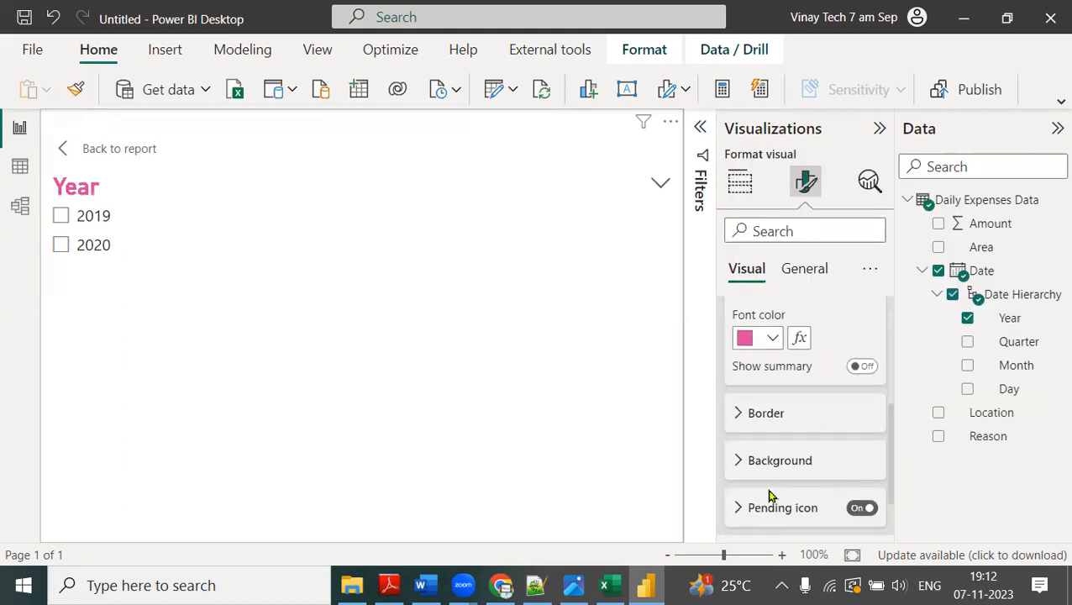
{"action": "scroll", "coordinate": [770, 494], "scroll_direction": "down", "scroll_amount": 1}
{"action": "left_click", "coordinate": [742, 514]}
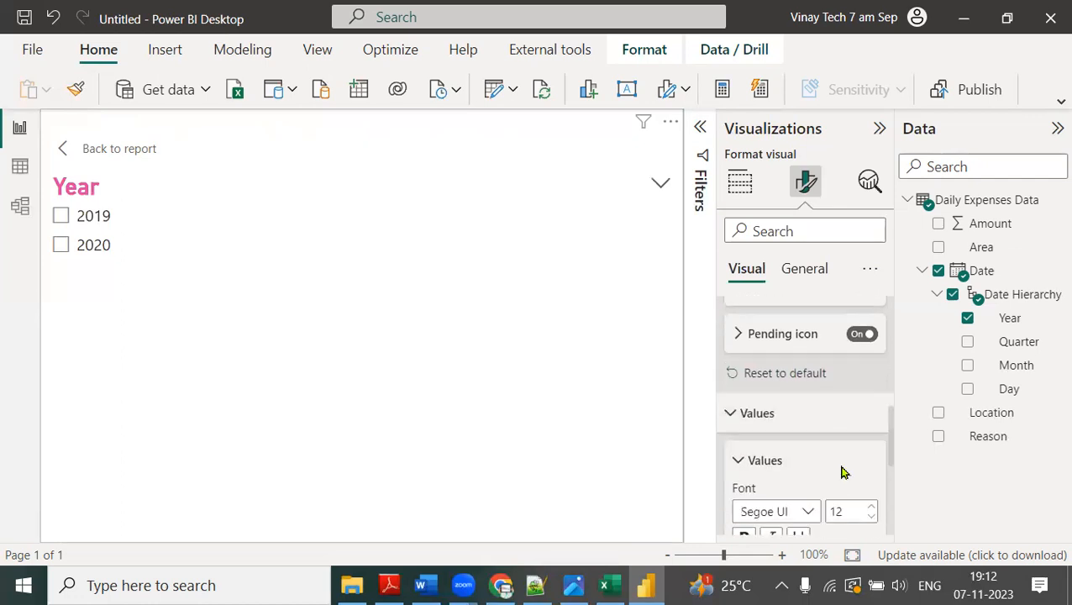
{"action": "left_click", "coordinate": [745, 496]}
{"action": "left_click", "coordinate": [840, 468]}
{"action": "type", "text": "16"}
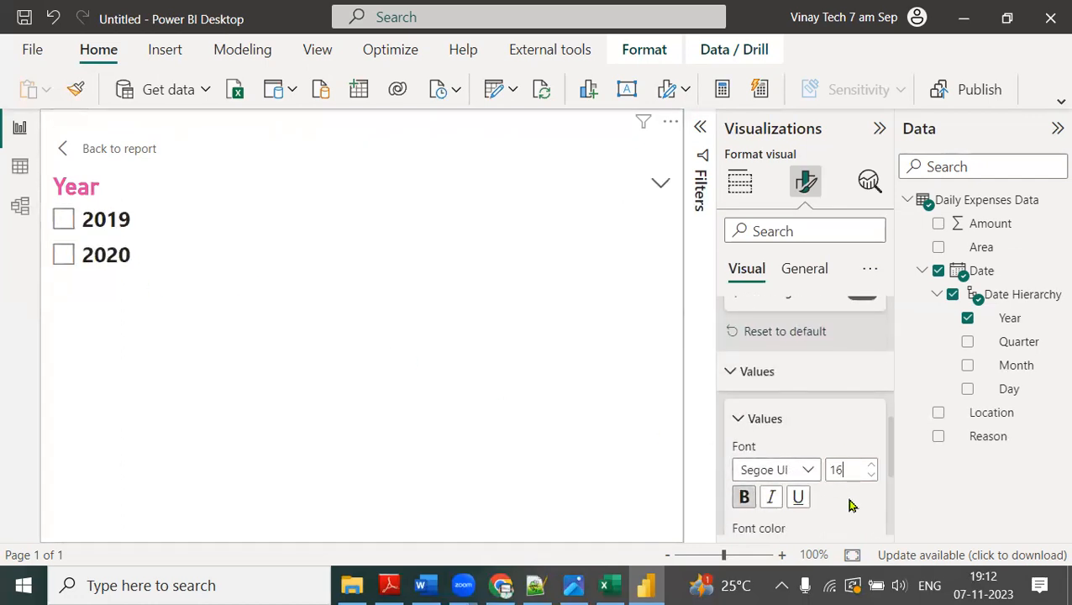
{"action": "scroll", "coordinate": [836, 504], "scroll_direction": "down", "scroll_amount": 1}
{"action": "left_click", "coordinate": [772, 444]}
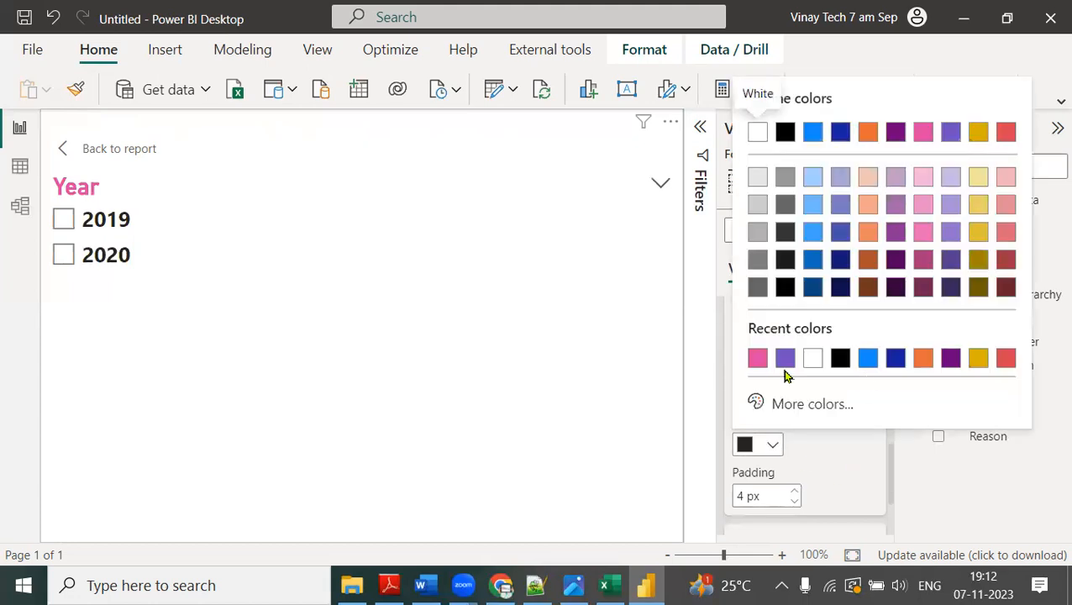
{"action": "left_click", "coordinate": [784, 354]}
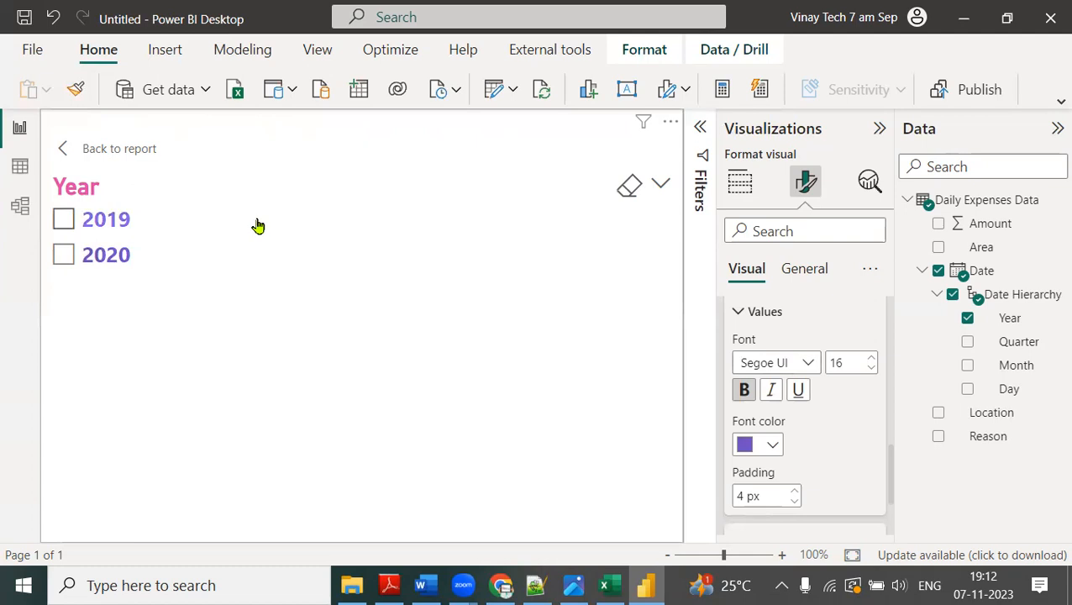
Step: Turn on the slicer's visual border, return to the report page and shrink the slicer to fit its two years
{"action": "left_click", "coordinate": [813, 283]}
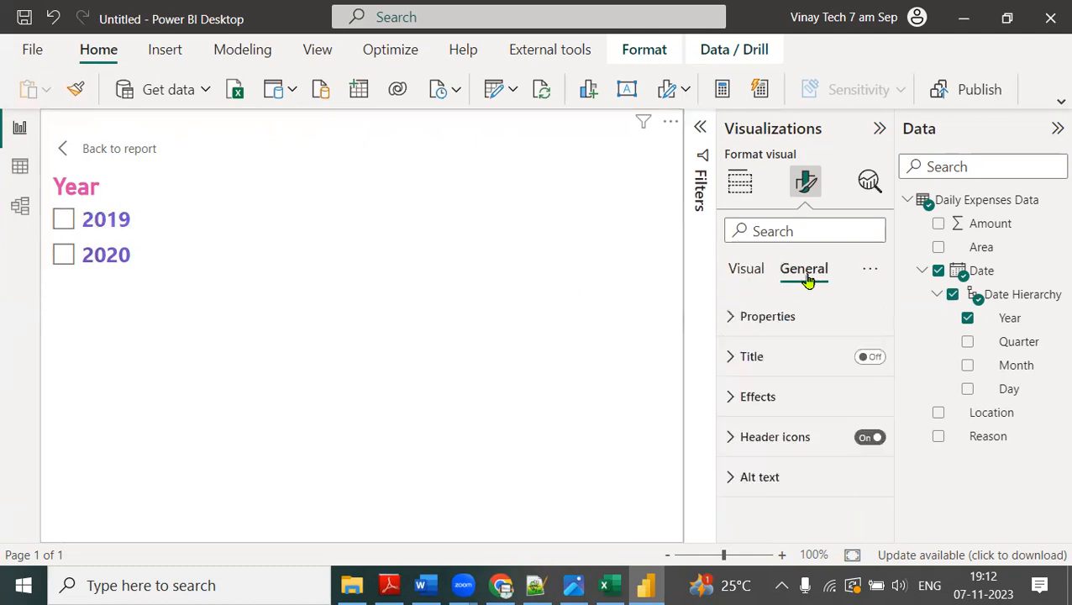
{"action": "left_click", "coordinate": [731, 398]}
{"action": "scroll", "coordinate": [831, 462], "scroll_direction": "down", "scroll_amount": 2}
{"action": "left_click", "coordinate": [861, 498]}
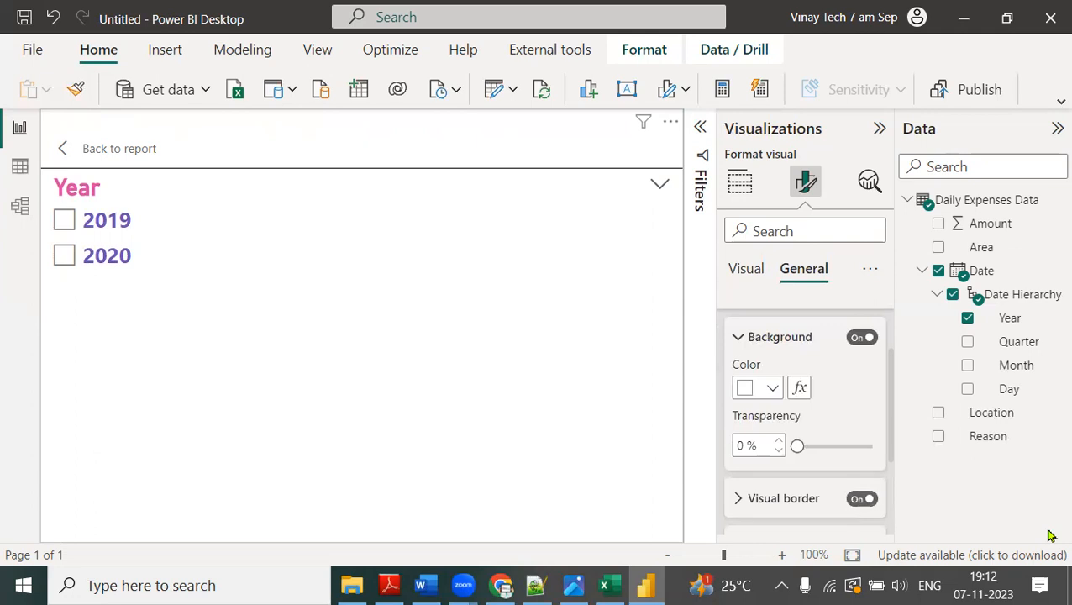
{"action": "left_click", "coordinate": [140, 157]}
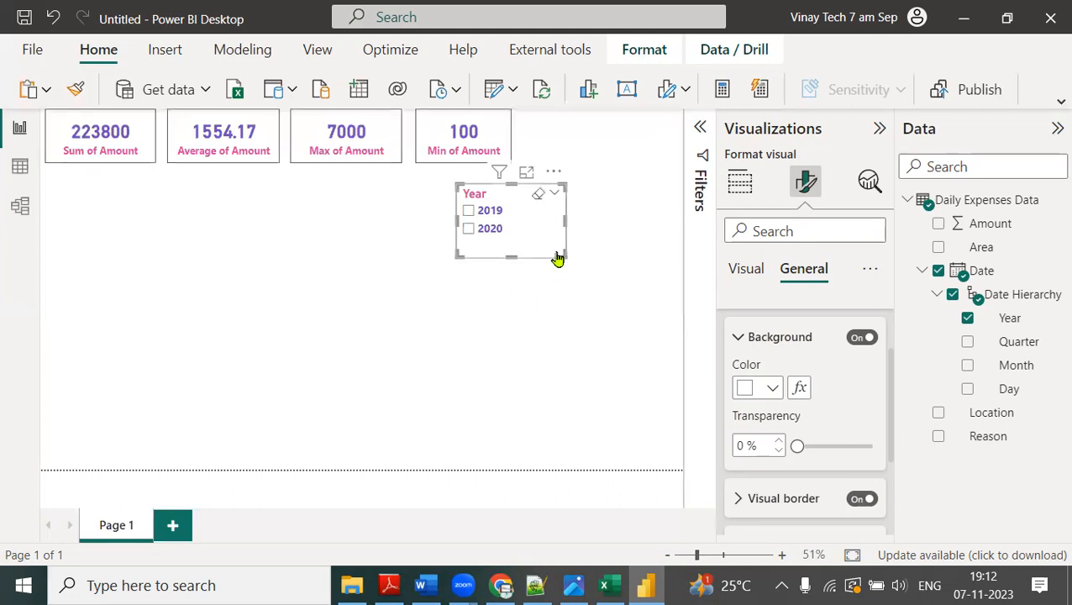
{"action": "left_click_drag", "start_coordinate": [560, 254], "coordinate": [522, 246]}
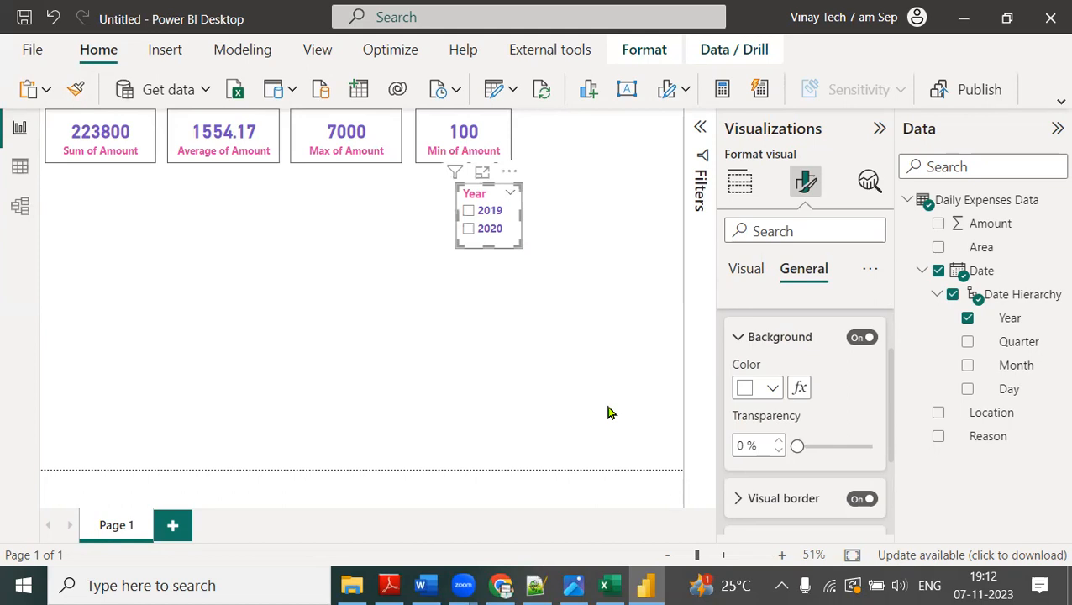
Step: Test the Year slicer on the cards with 2019, 2020 and both years selected, and clear the selections
{"action": "left_click", "coordinate": [468, 211]}
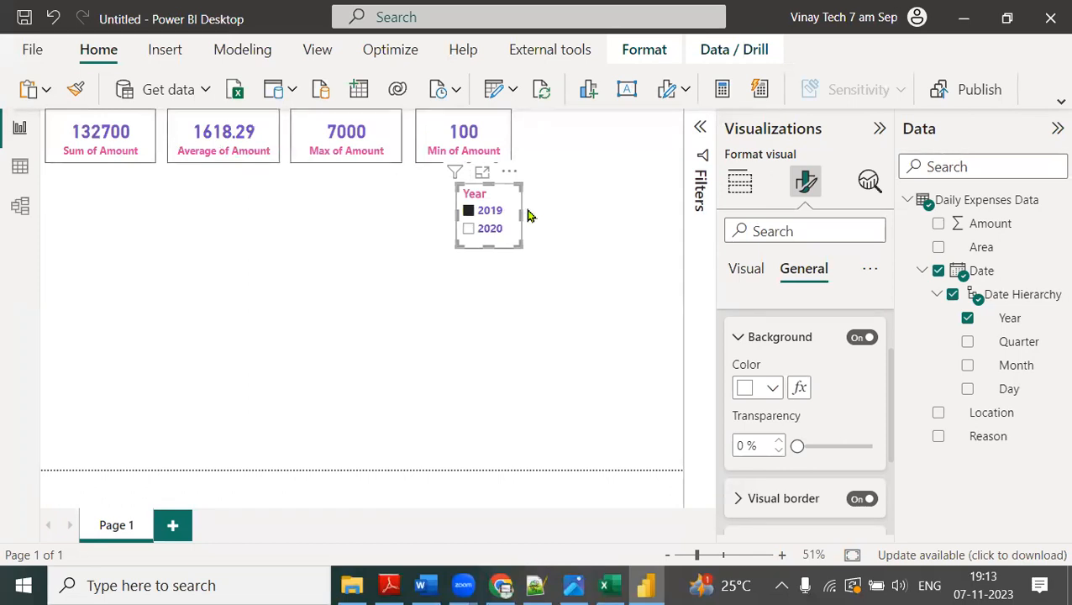
{"action": "left_click", "coordinate": [476, 232]}
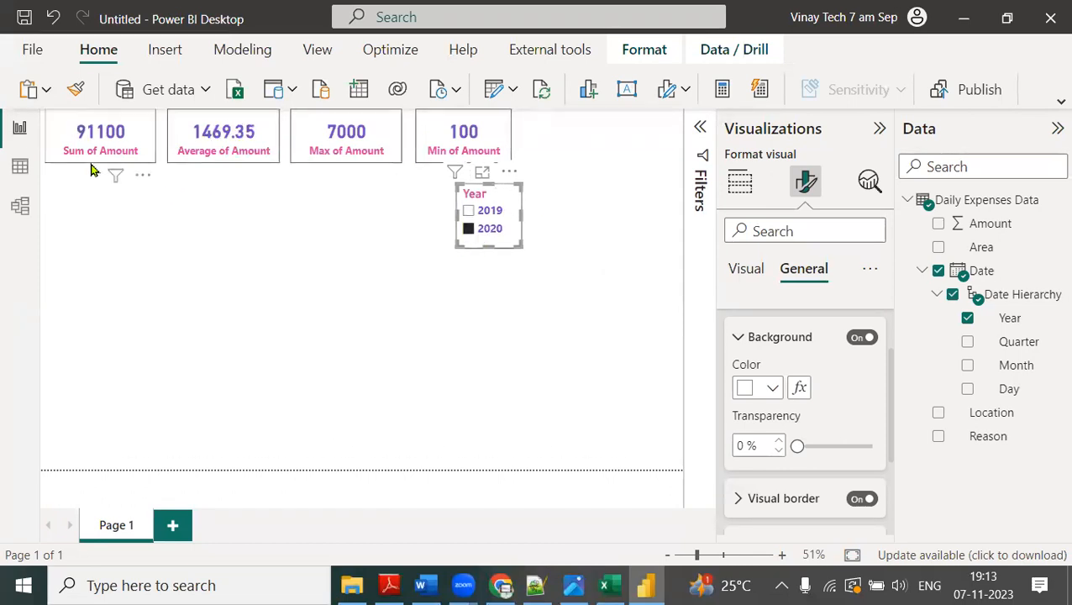
{"action": "left_click", "coordinate": [469, 232]}
{"action": "left_click", "coordinate": [469, 211]}
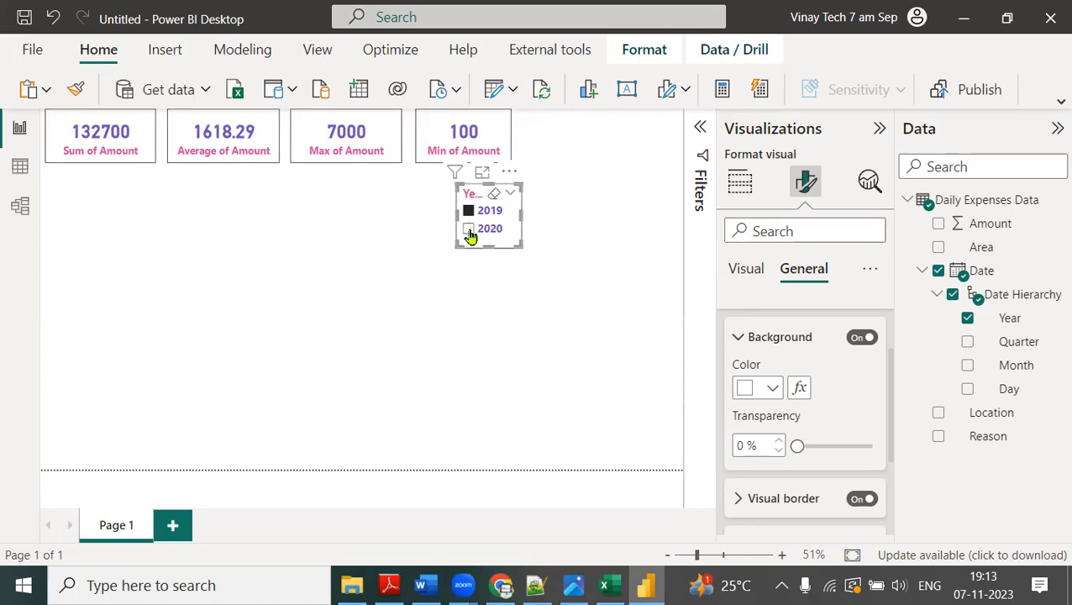
{"action": "left_click", "coordinate": [468, 230]}
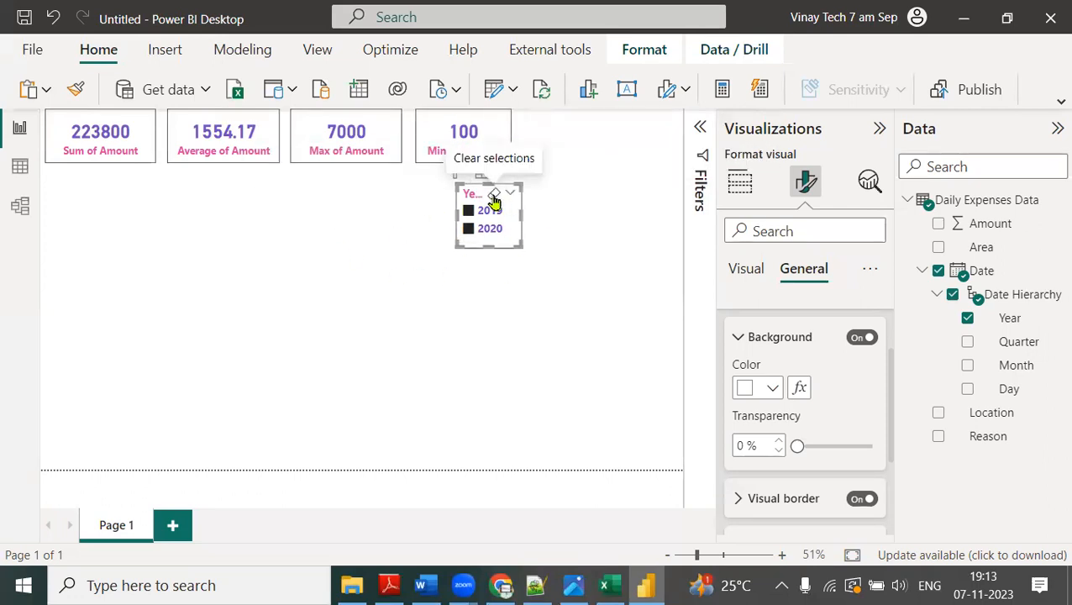
{"action": "left_click", "coordinate": [494, 193]}
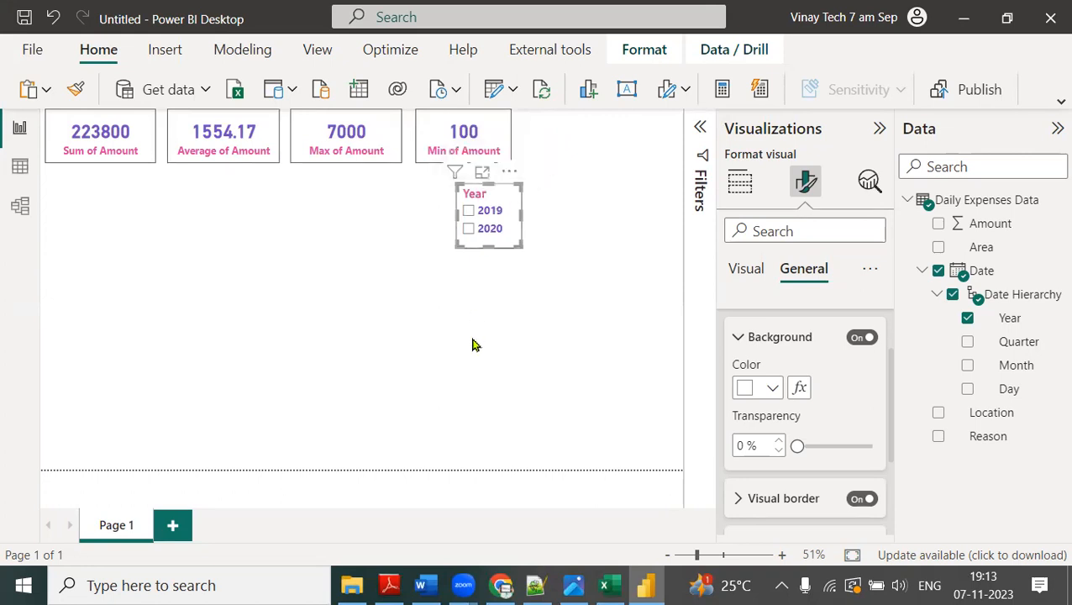
Step: Duplicate the Year slicer, place the copy beside the original and replace its field with Month from the date hierarchy
{"action": "left_click", "coordinate": [504, 245]}
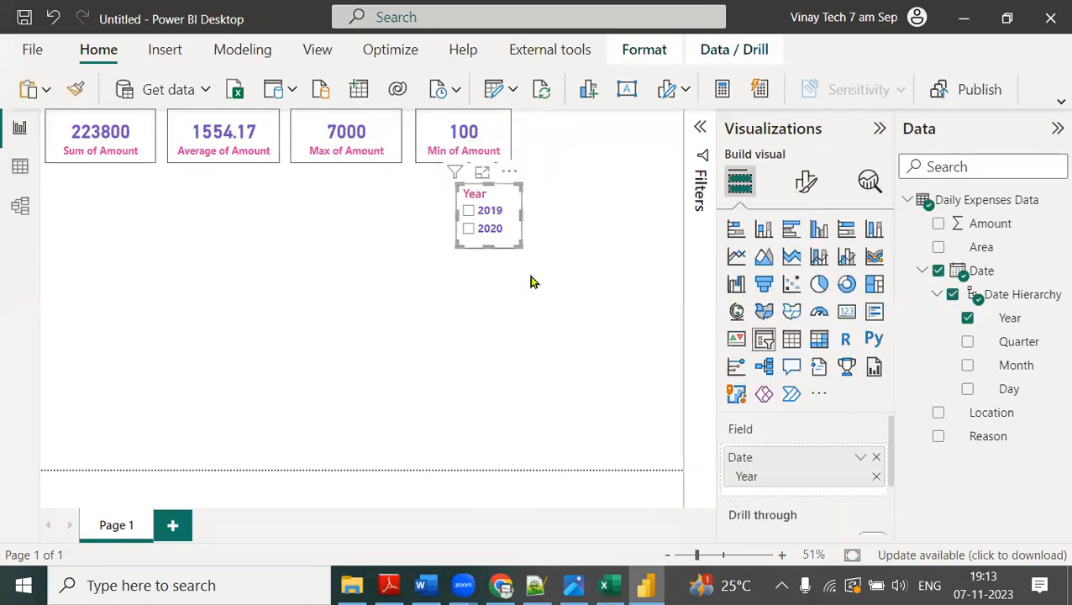
{"action": "left_click", "coordinate": [593, 221]}
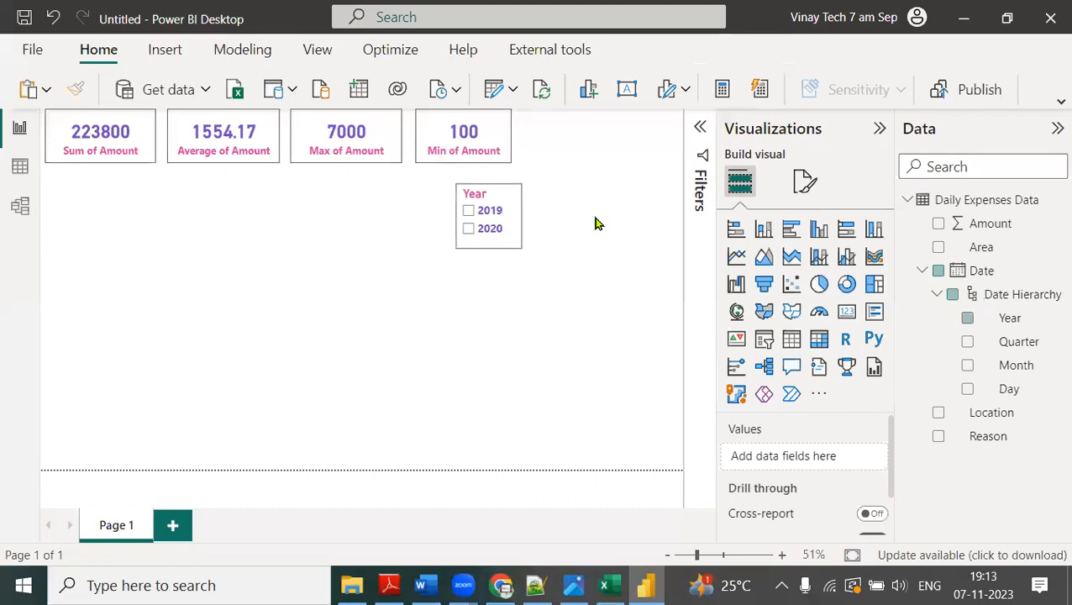
{"action": "key", "text": "ctrl+v"}
{"action": "left_click_drag", "start_coordinate": [508, 238], "coordinate": [602, 234]}
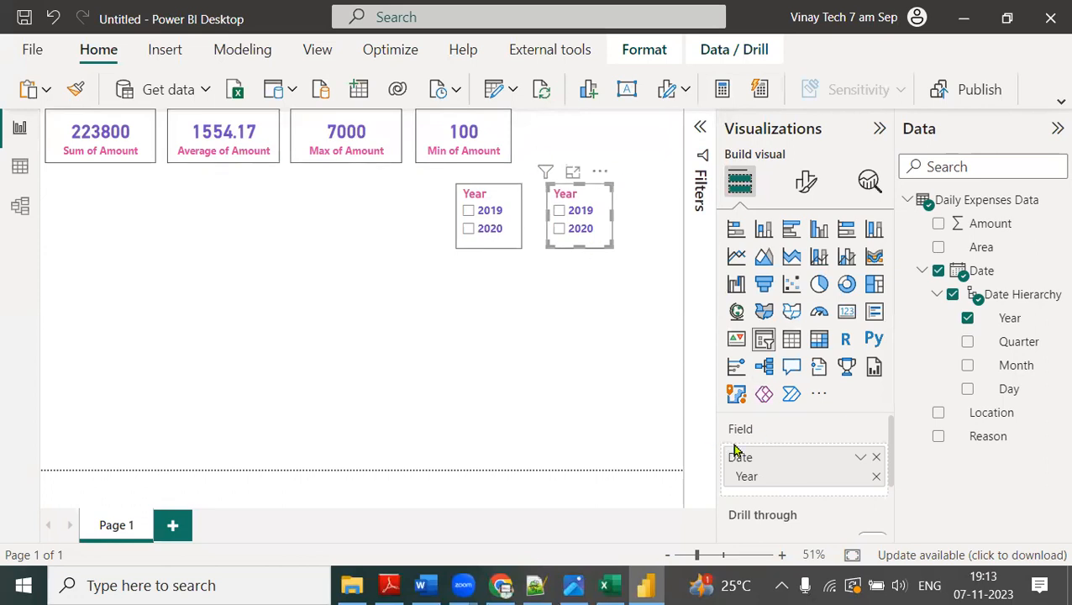
{"action": "left_click", "coordinate": [876, 458]}
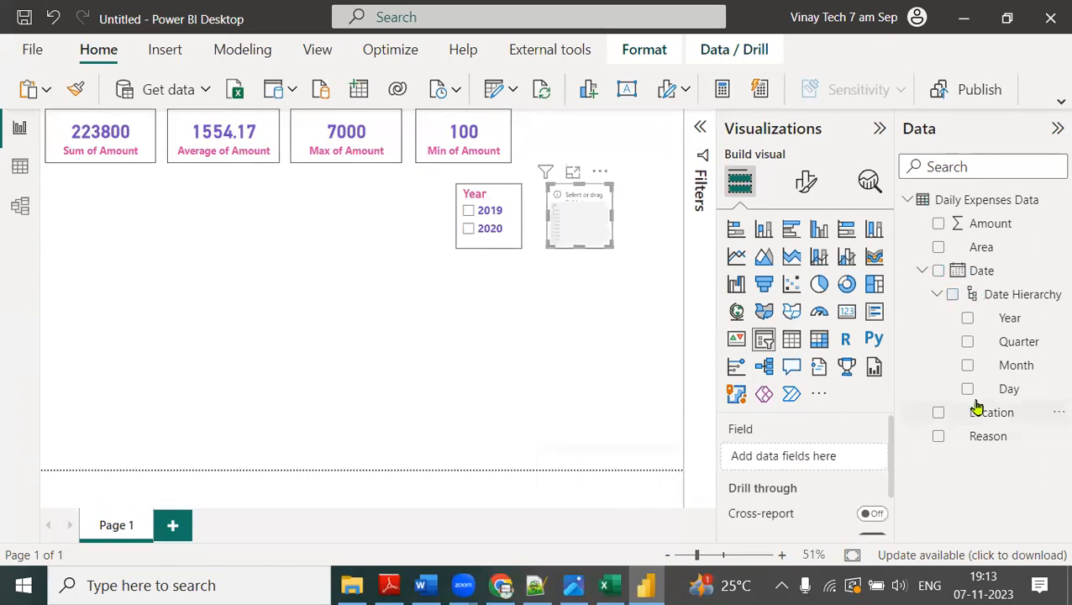
{"action": "left_click_drag", "start_coordinate": [1019, 366], "coordinate": [866, 449]}
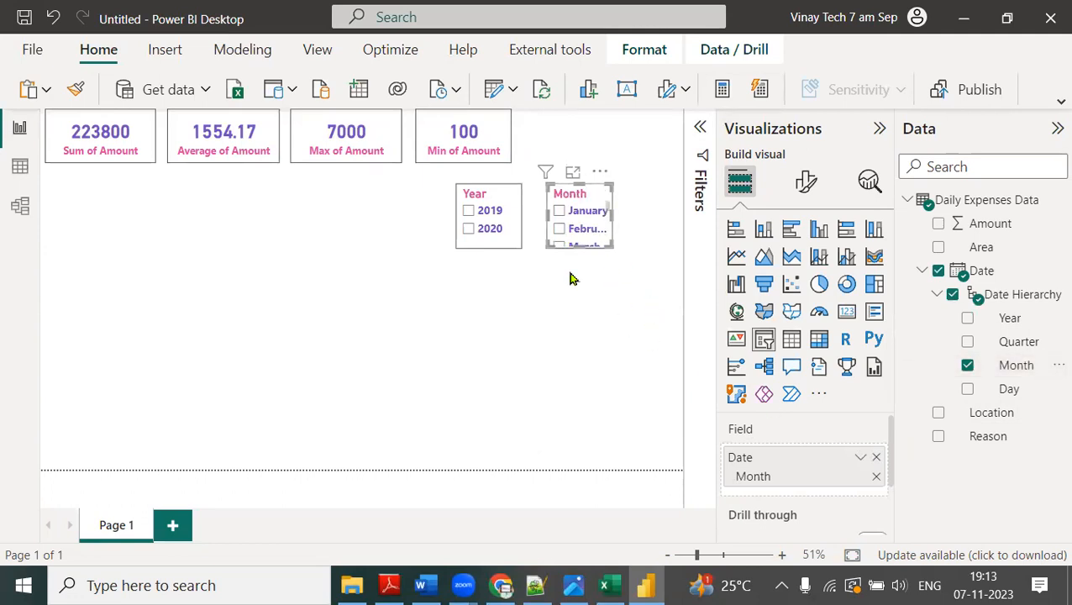
Step: Test both slicers together with 2020 and the months February and January, and clear the month and year selections
{"action": "left_click", "coordinate": [469, 231]}
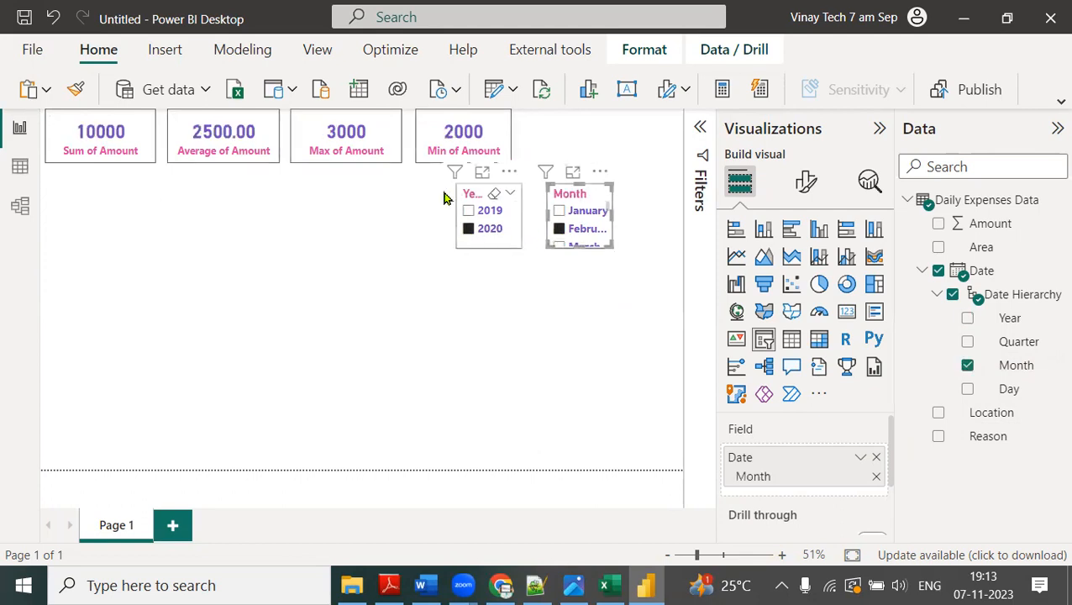
{"action": "left_click", "coordinate": [559, 211]}
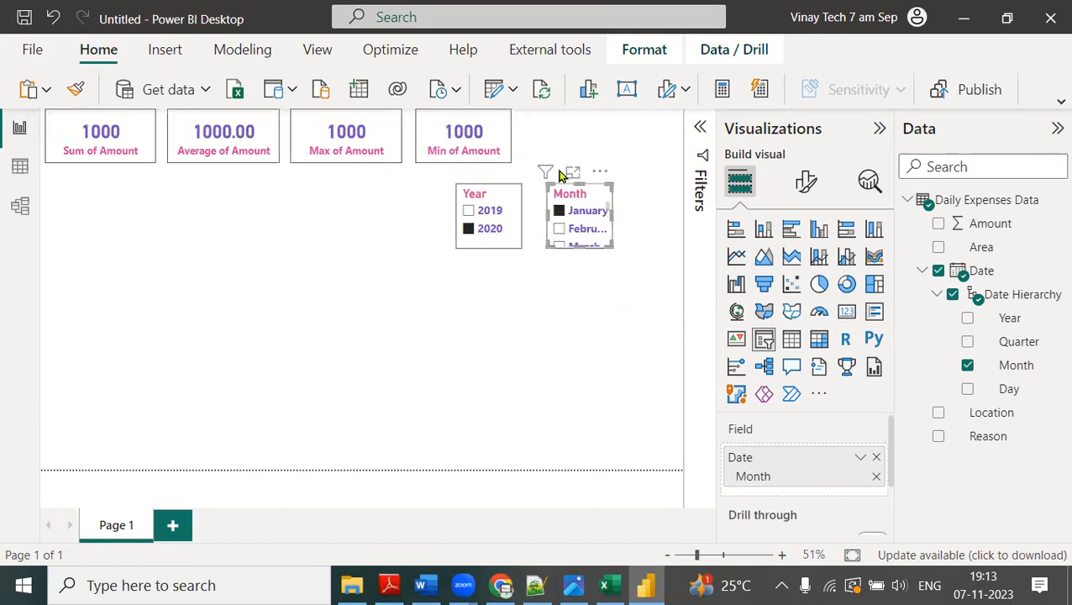
{"action": "left_click", "coordinate": [558, 212]}
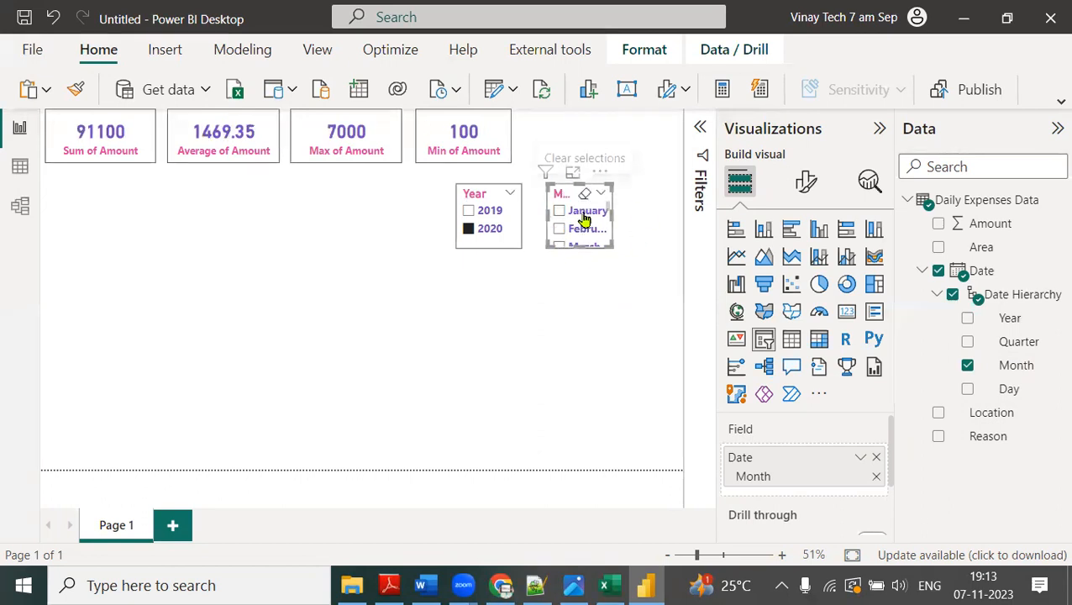
{"action": "left_click", "coordinate": [470, 231]}
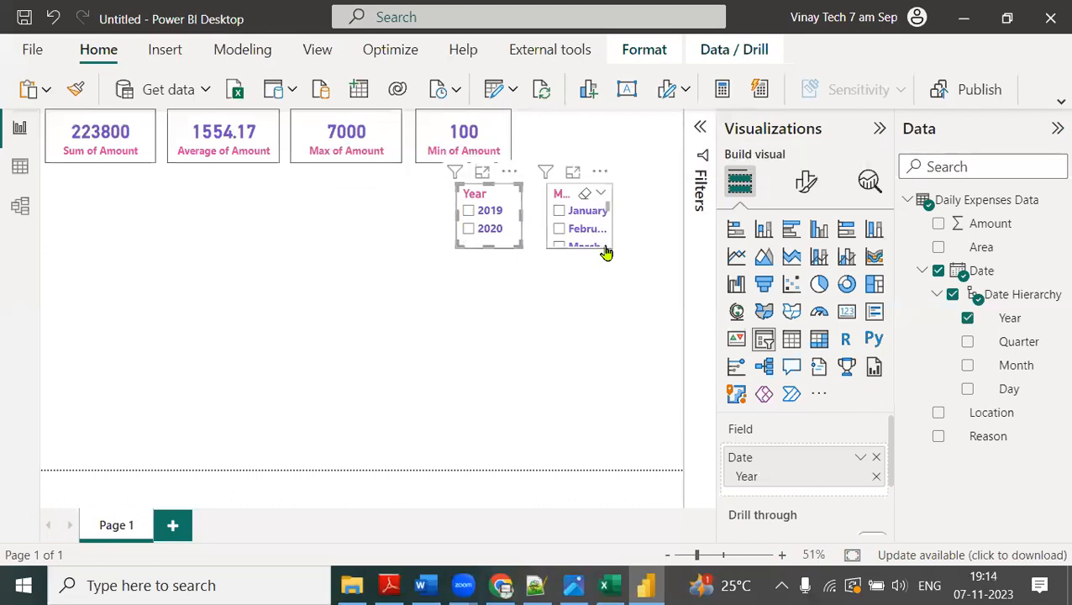
Step: Filter the Month slicer with basic filtering to list only July and August
{"action": "left_click", "coordinate": [603, 242]}
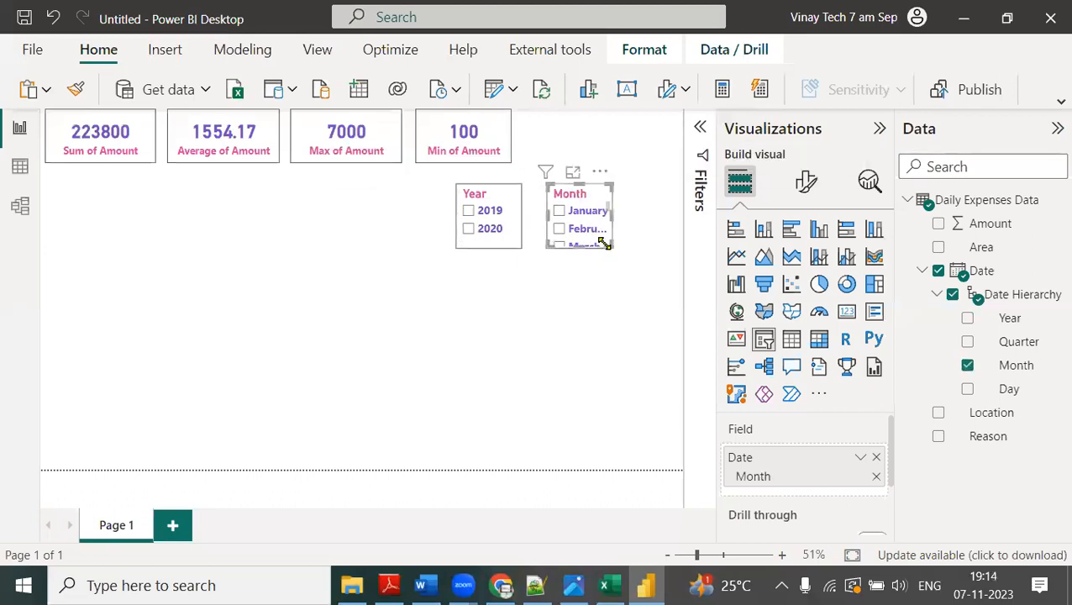
{"action": "left_click", "coordinate": [702, 128]}
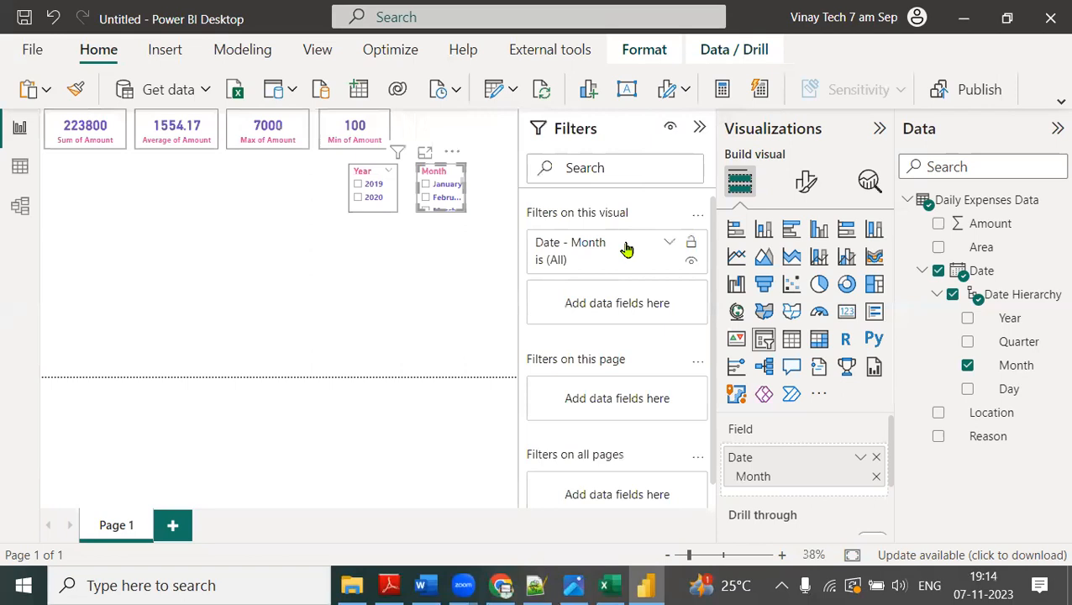
{"action": "left_click", "coordinate": [668, 245]}
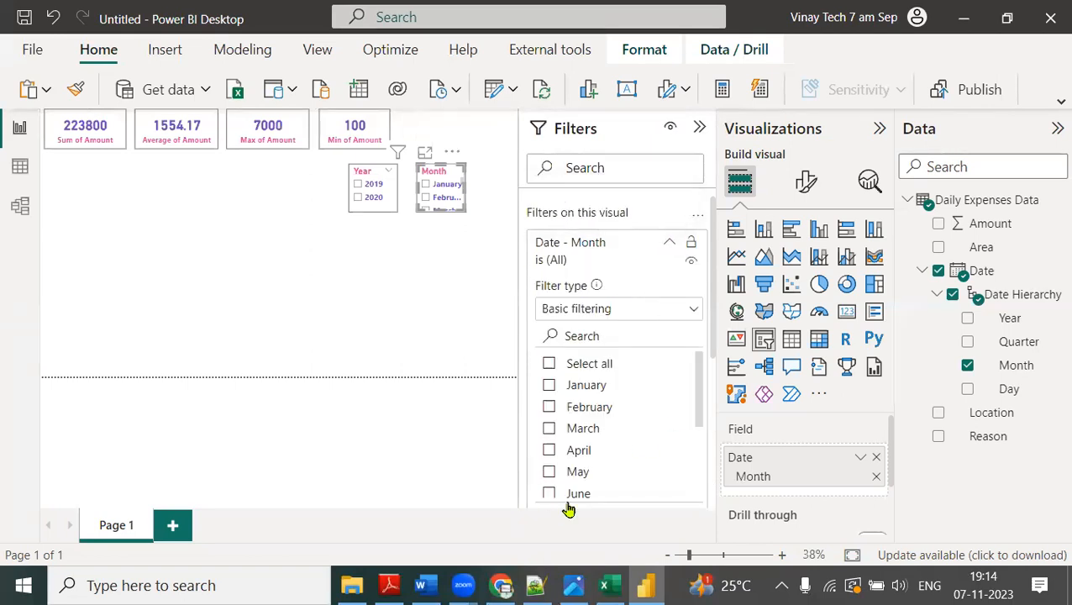
{"action": "scroll", "coordinate": [636, 416], "scroll_direction": "down", "scroll_amount": 3}
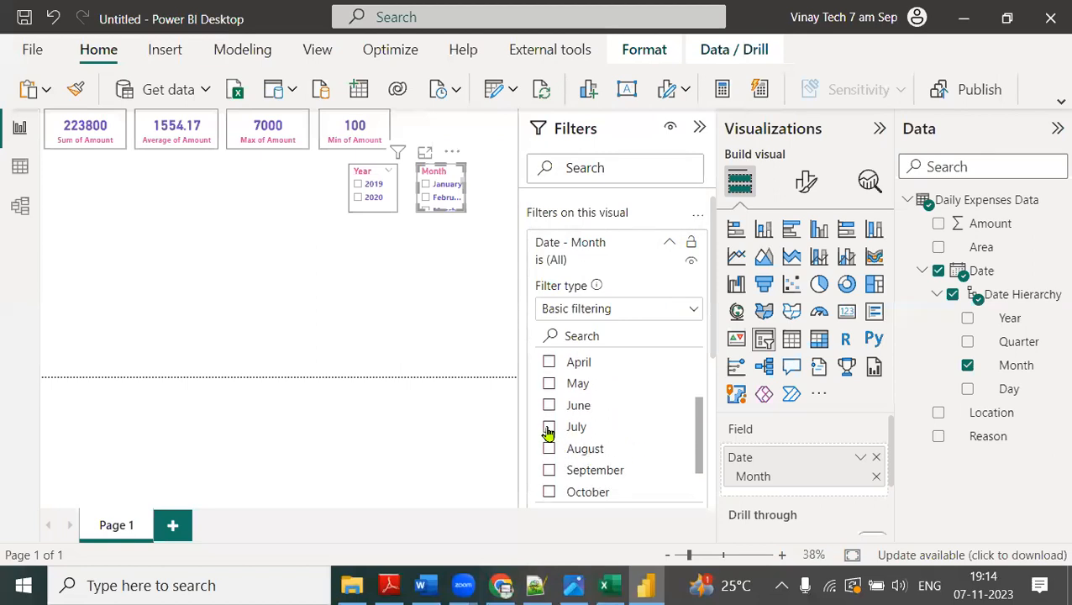
{"action": "left_click", "coordinate": [548, 427]}
{"action": "left_click", "coordinate": [549, 449]}
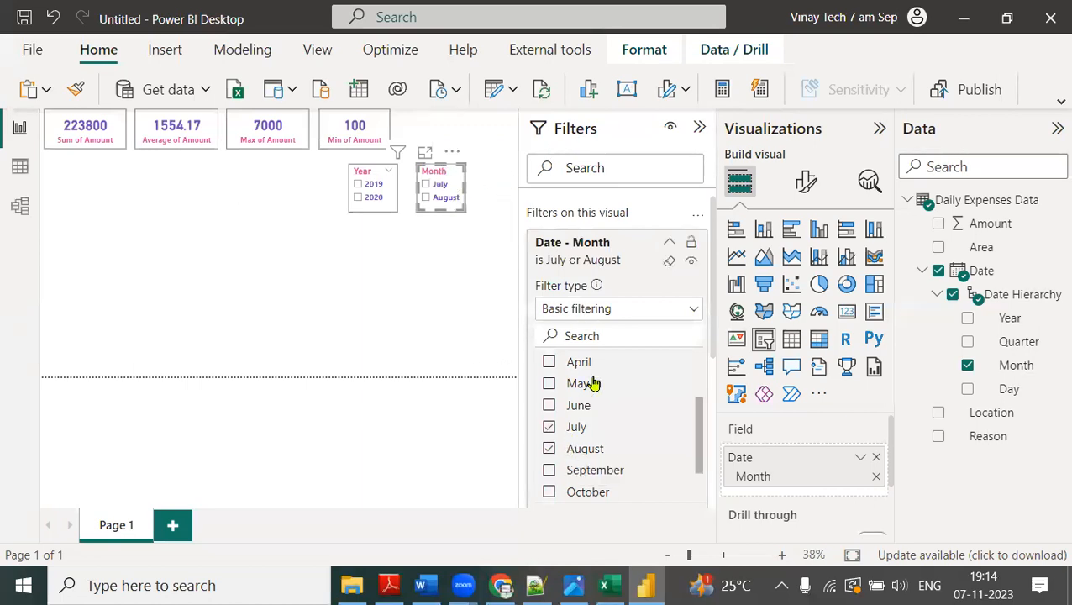
{"action": "left_click", "coordinate": [700, 128]}
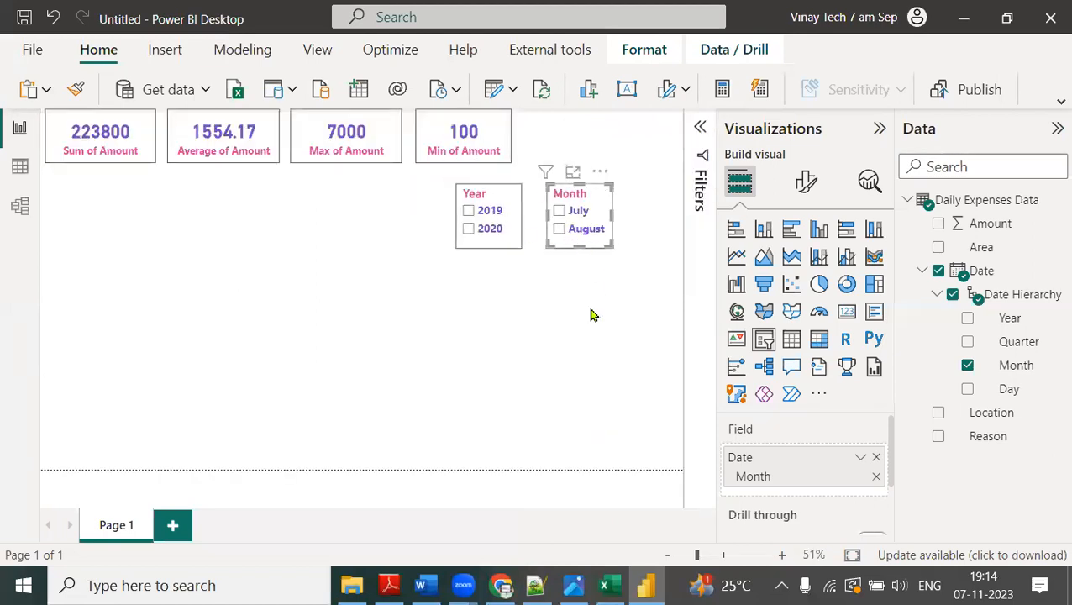
Step: Test the filtered Month slicer on the cards with 2019 and the months July and August, and clear both selections
{"action": "left_click", "coordinate": [486, 212]}
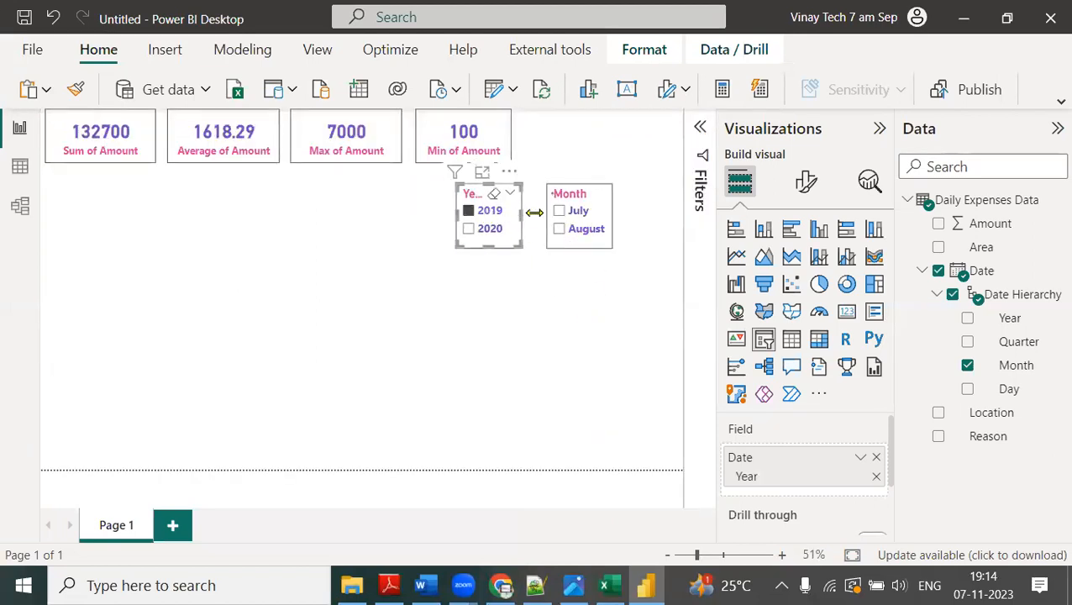
{"action": "left_click", "coordinate": [560, 212]}
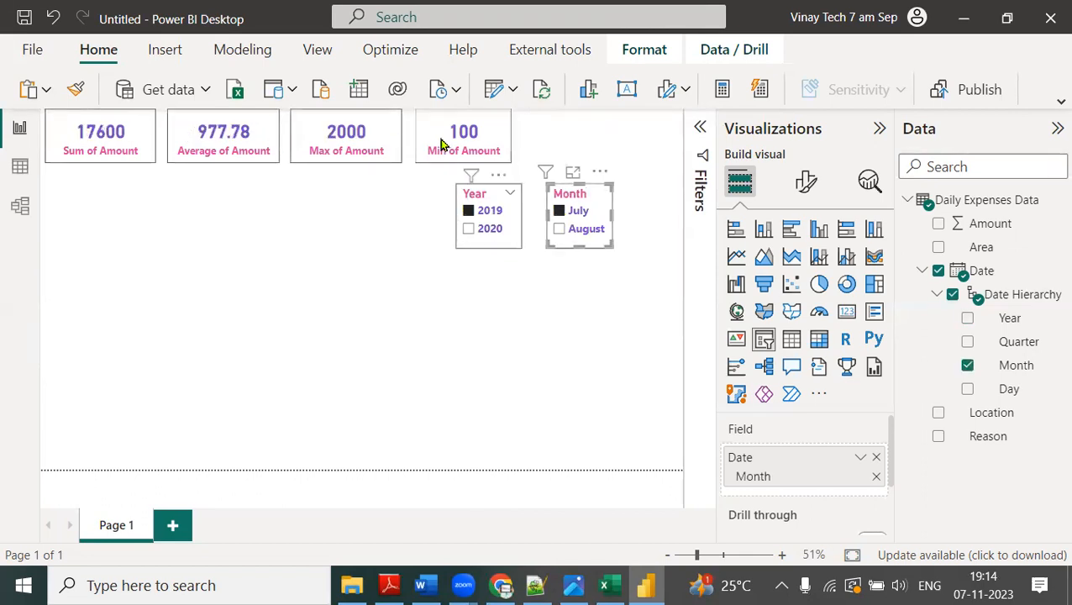
{"action": "left_click", "coordinate": [561, 231]}
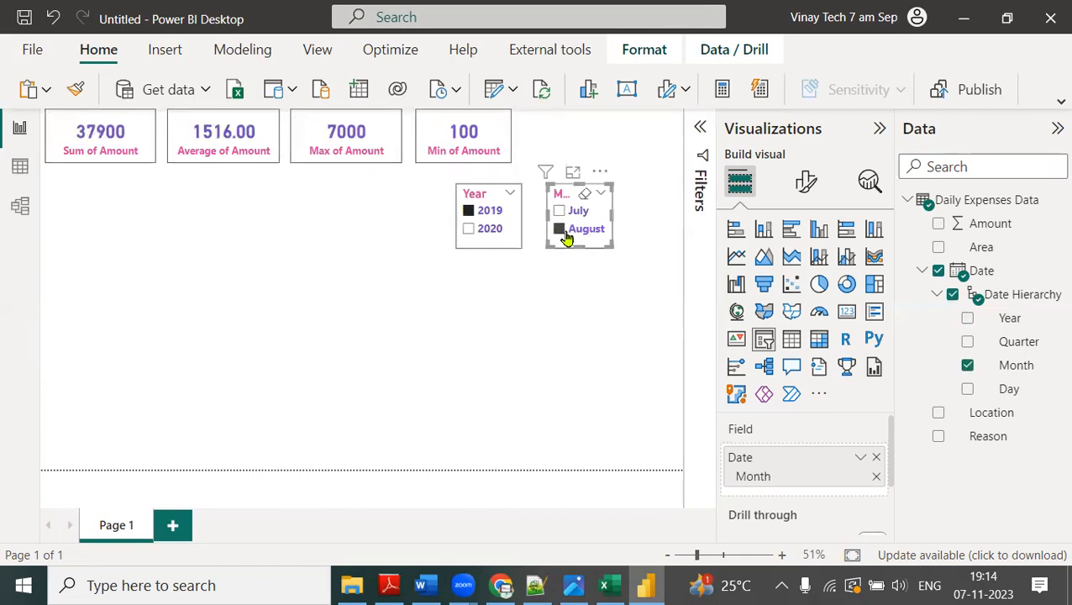
{"action": "left_click", "coordinate": [583, 203]}
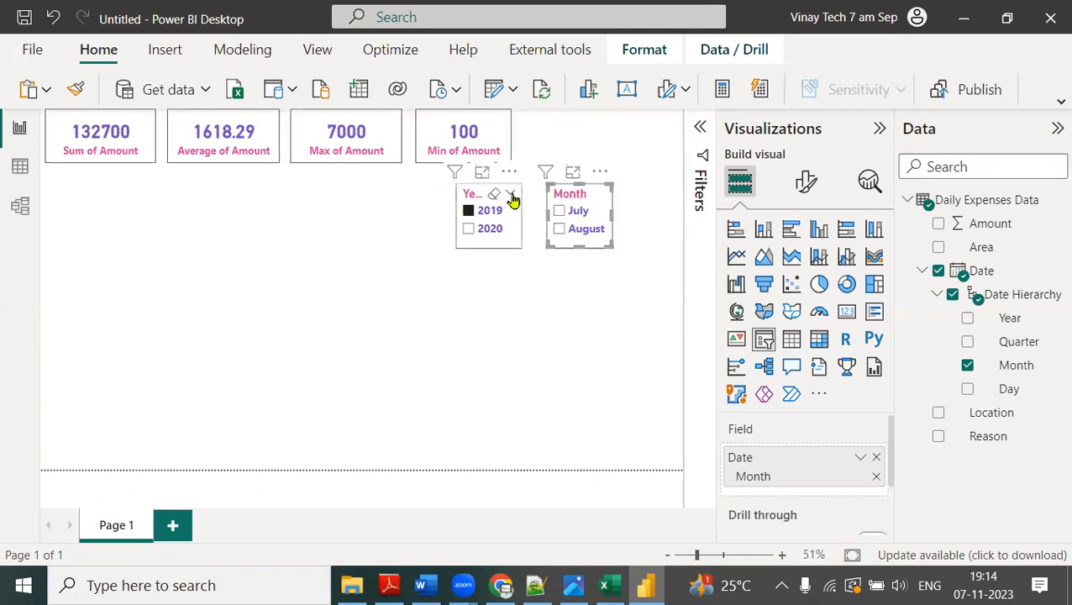
{"action": "left_click", "coordinate": [491, 195]}
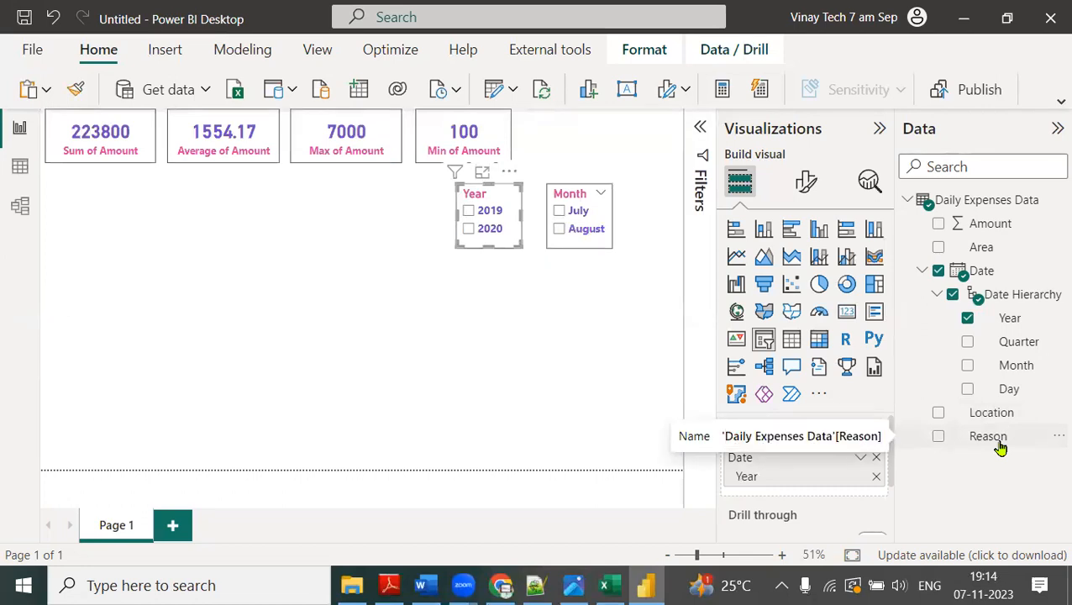
Step: Insert a stacked bar chart as a separate visual in the empty lower area of the page and enlarge it
{"action": "left_click", "coordinate": [734, 235]}
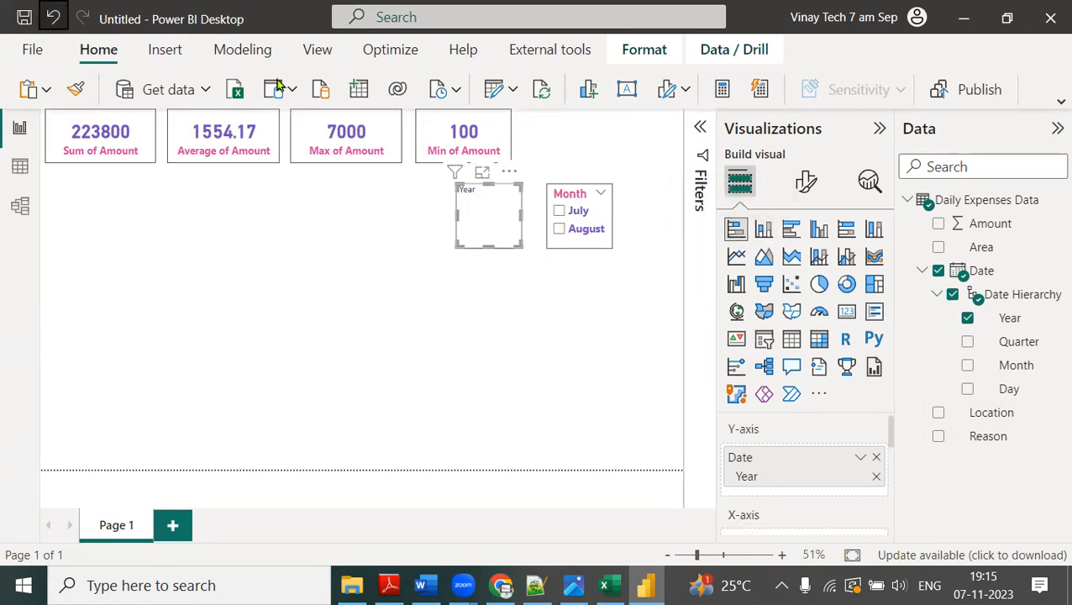
{"action": "key", "text": "ctrl+z"}
{"action": "left_click", "coordinate": [396, 319]}
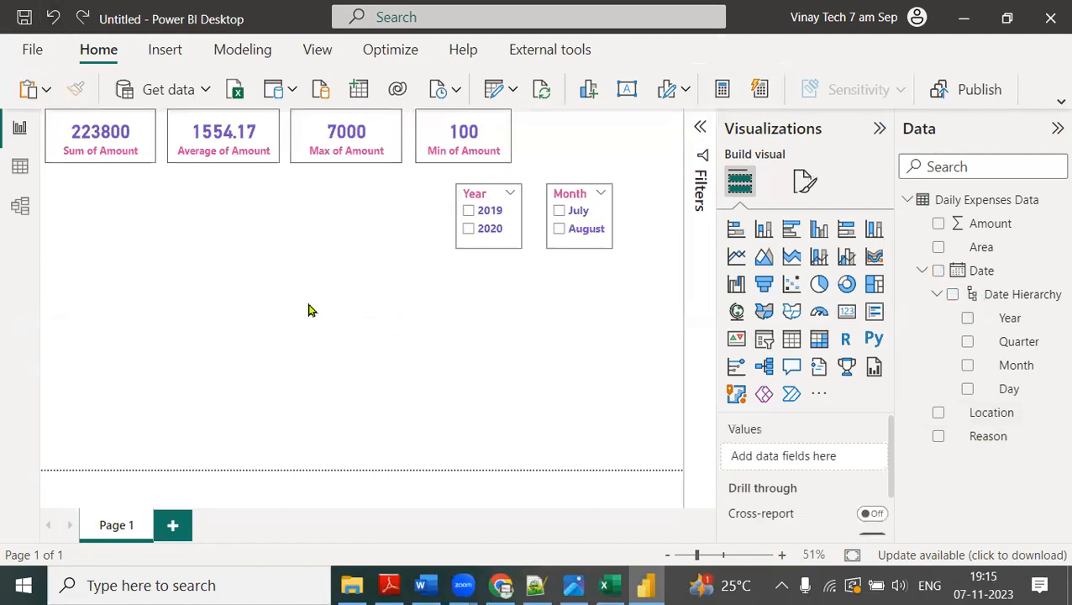
{"action": "left_click", "coordinate": [733, 238]}
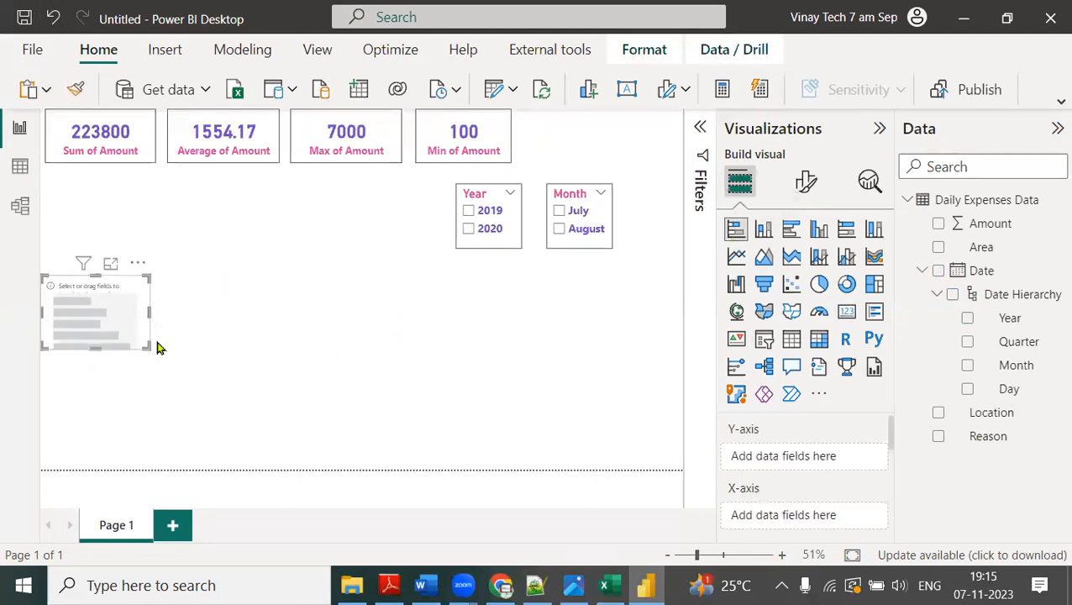
{"action": "left_click_drag", "start_coordinate": [147, 345], "coordinate": [233, 449]}
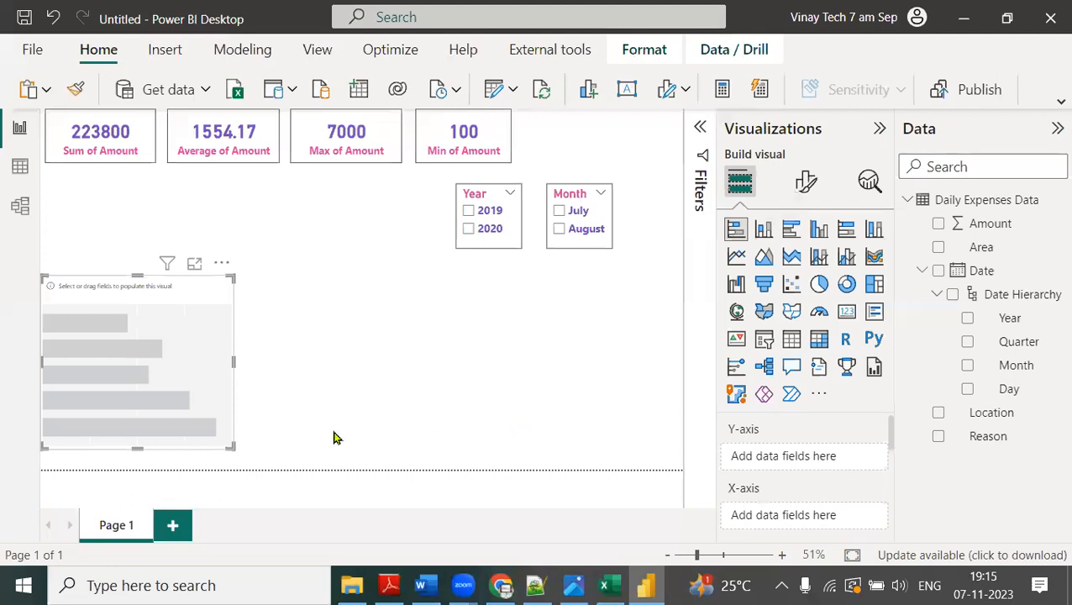
{"action": "mouse_move", "coordinate": [48, 233]}
{"action": "left_mouse_down"}
{"action": "mouse_move", "coordinate": [28, 486]}
{"action": "mouse_move", "coordinate": [280, 460]}
{"action": "left_mouse_up"}
{"action": "left_click_drag", "start_coordinate": [206, 467], "coordinate": [243, 494]}
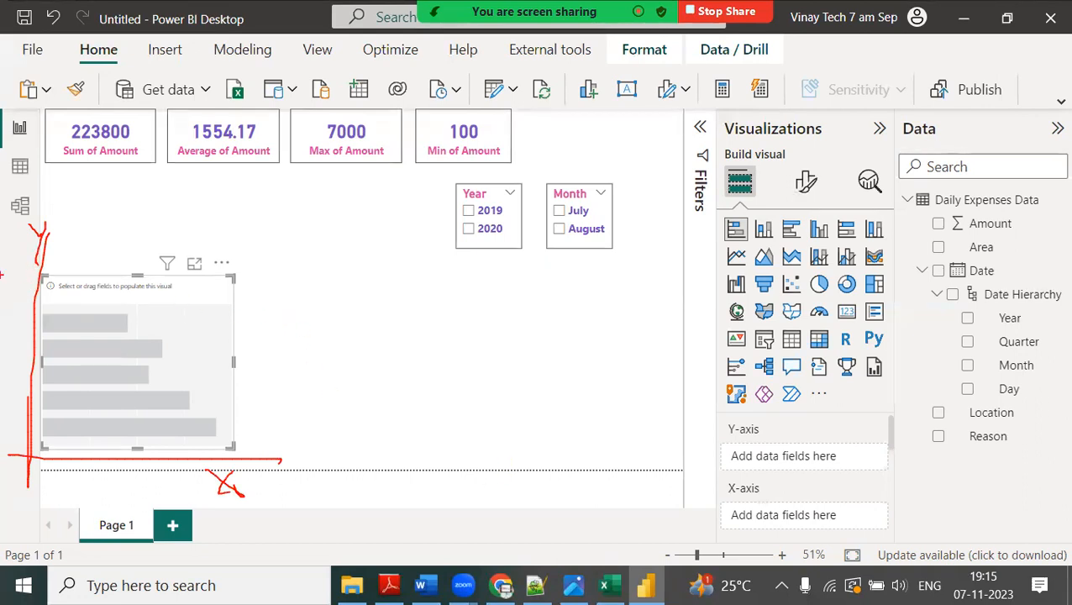
{"action": "left_click_drag", "start_coordinate": [46, 267], "coordinate": [63, 266]}
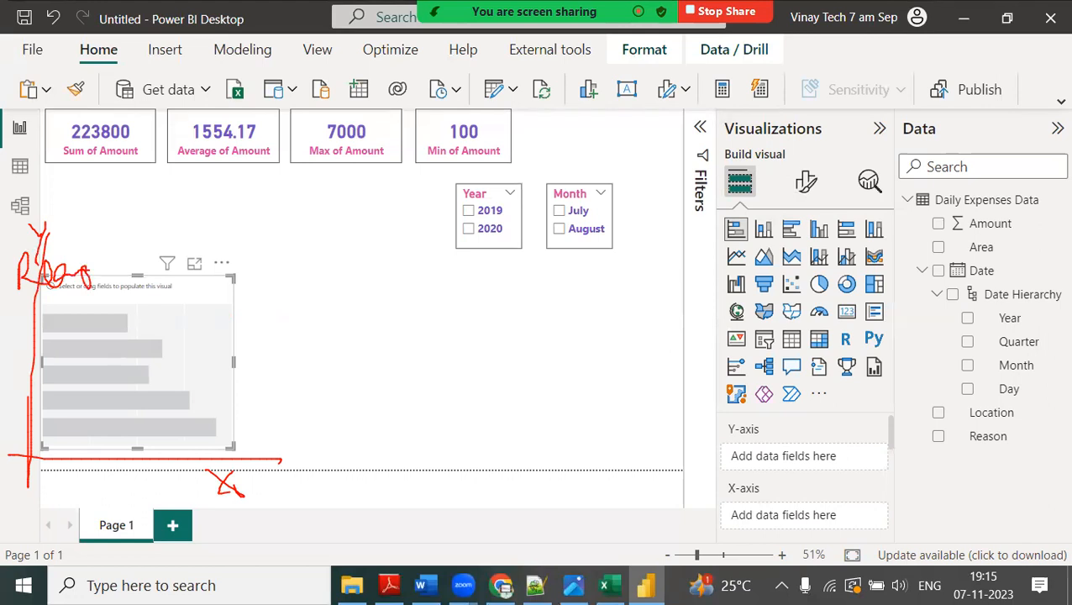
{"action": "mouse_move", "coordinate": [131, 491]}
{"action": "left_mouse_down"}
{"action": "mouse_move", "coordinate": [147, 475]}
{"action": "mouse_move", "coordinate": [280, 467]}
{"action": "mouse_move", "coordinate": [287, 502]}
{"action": "left_mouse_up"}
{"action": "left_click_drag", "start_coordinate": [299, 489], "coordinate": [355, 483]}
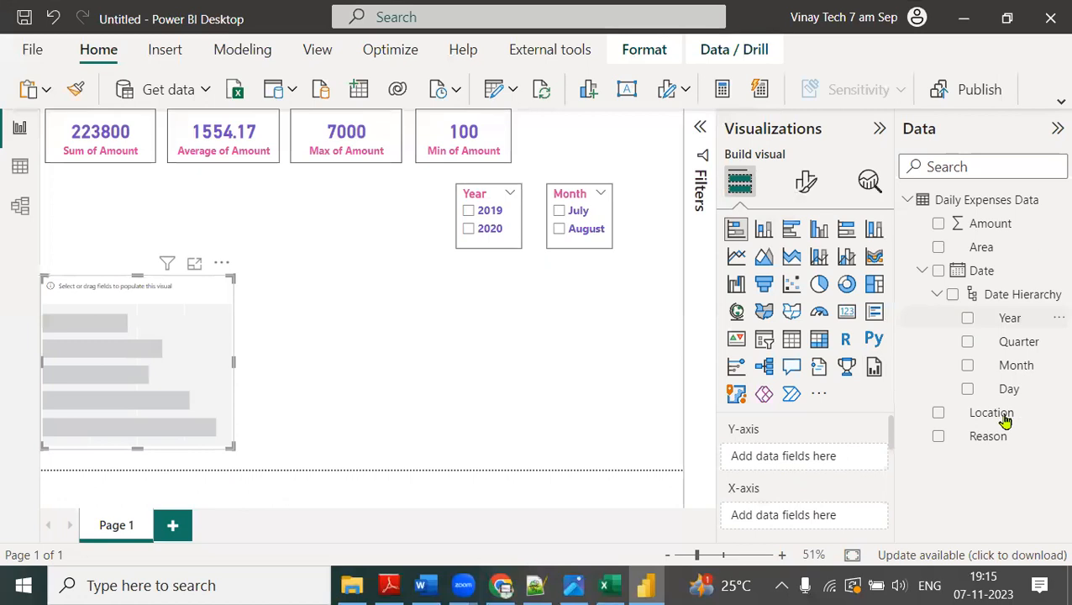
Step: Assign Reason to the bar chart's Y-axis and Amount to its X-axis
{"action": "left_click_drag", "start_coordinate": [982, 440], "coordinate": [830, 461]}
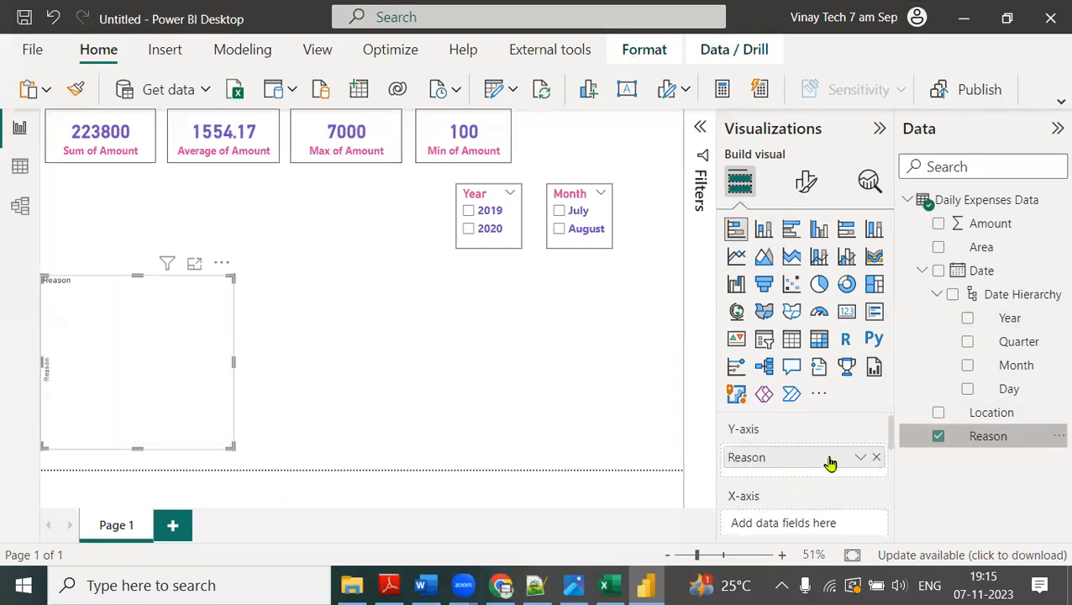
{"action": "left_click_drag", "start_coordinate": [1001, 225], "coordinate": [843, 524]}
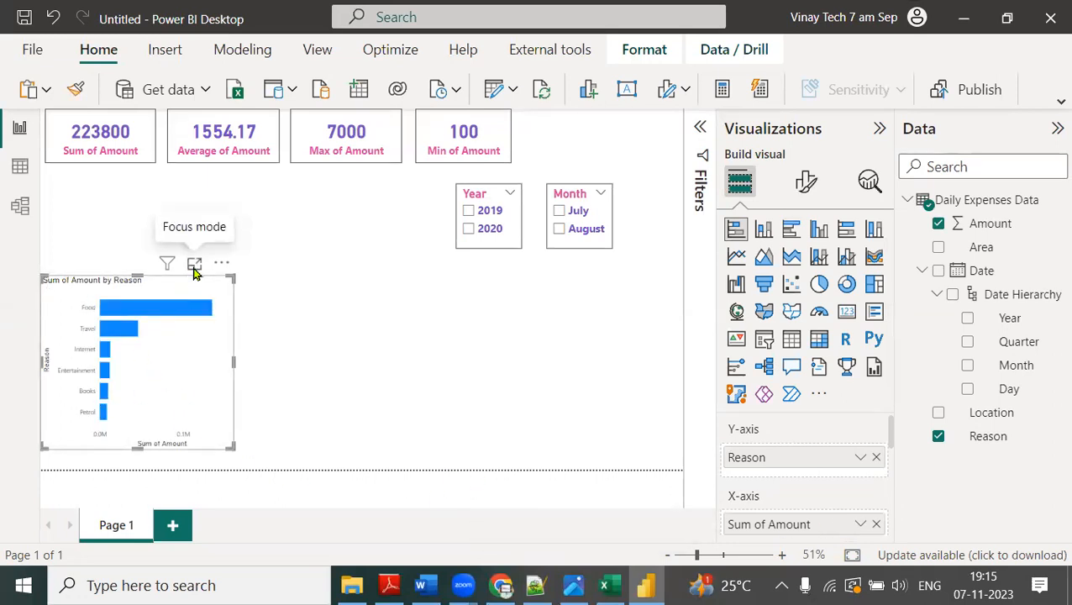
Step: Examine the amounts of the Food, Travel and Petrol bars in focus mode and return to the report
{"action": "left_click", "coordinate": [194, 265]}
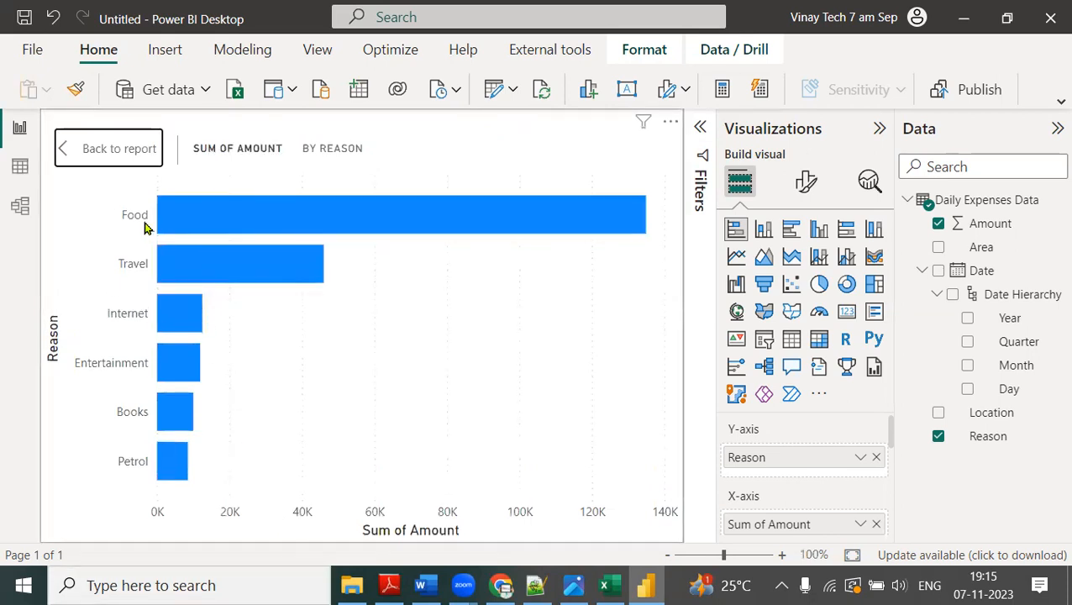
{"action": "mouse_move", "coordinate": [226, 222]}
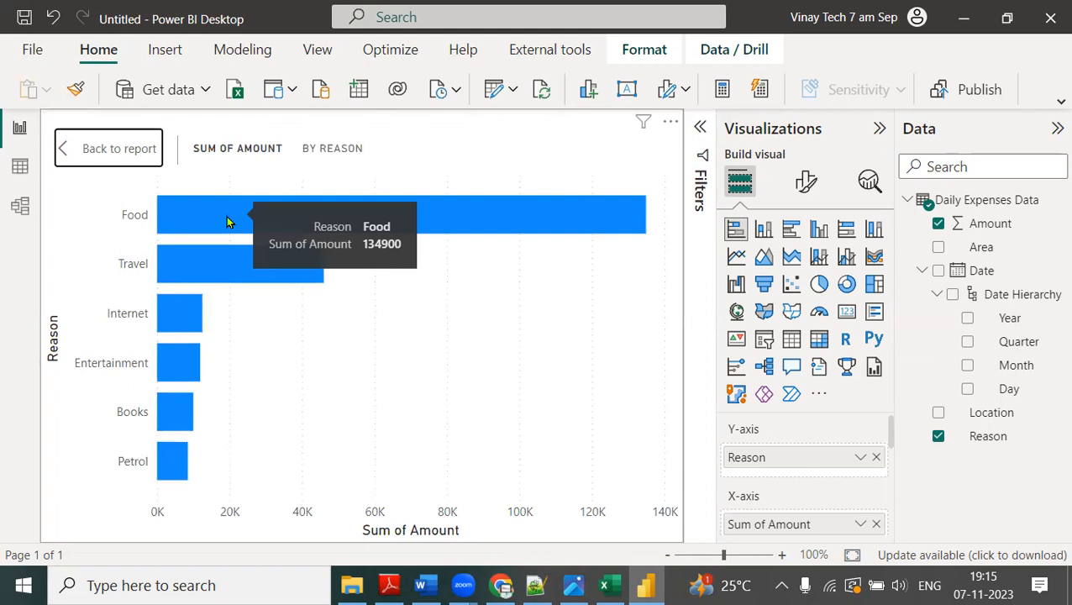
{"action": "mouse_move", "coordinate": [235, 255]}
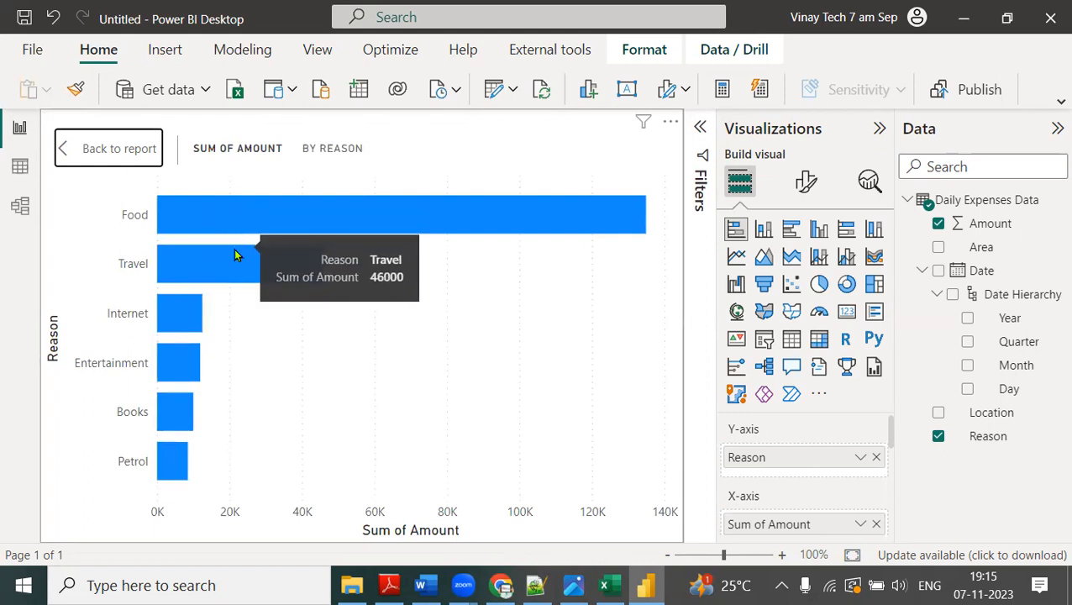
{"action": "mouse_move", "coordinate": [186, 467]}
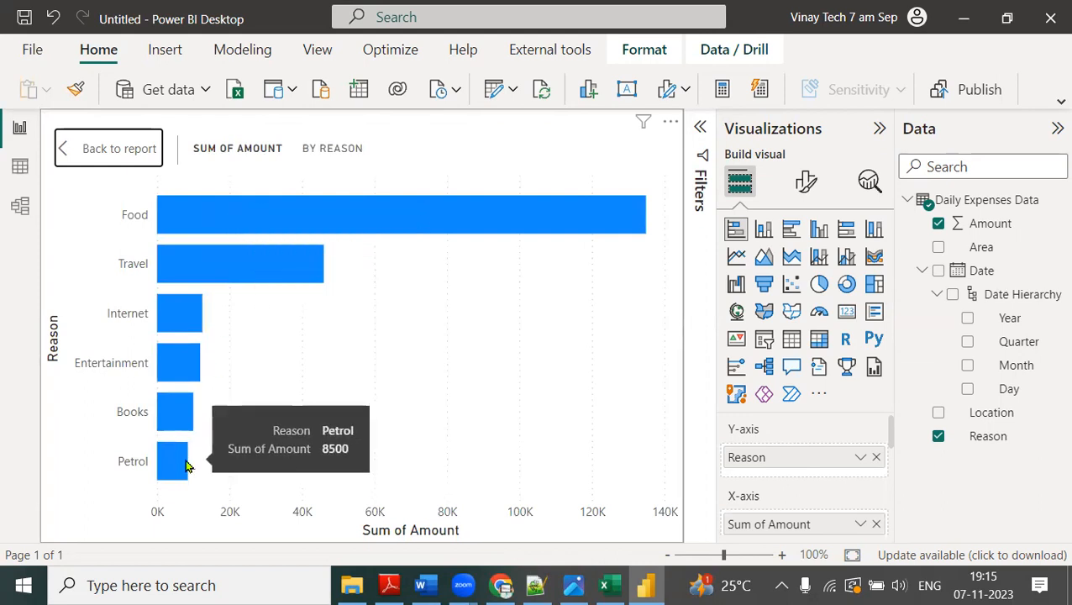
{"action": "mouse_move", "coordinate": [186, 430]}
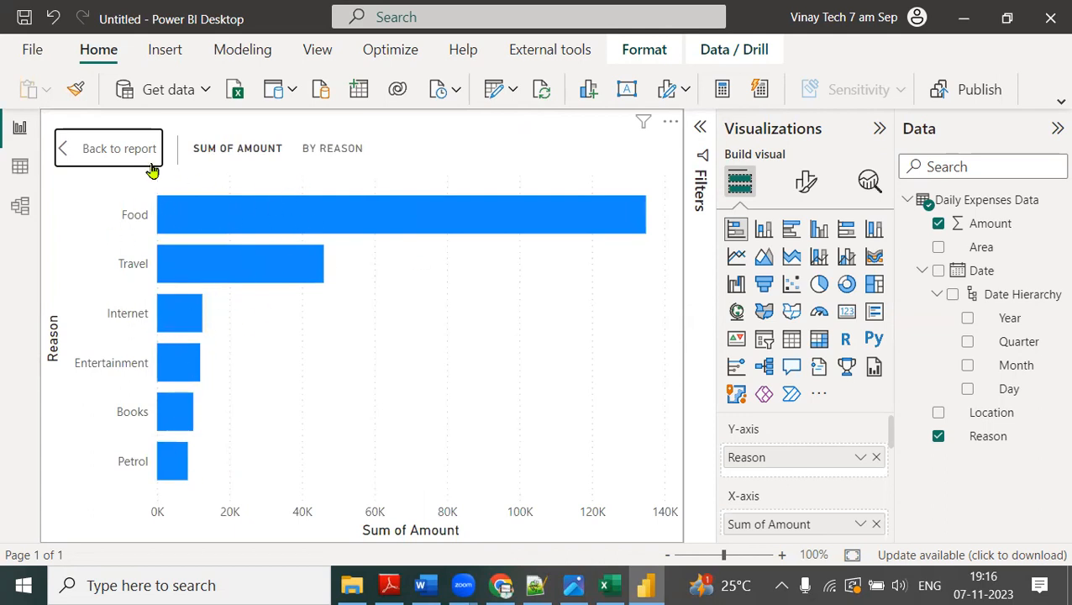
{"action": "left_click", "coordinate": [119, 149]}
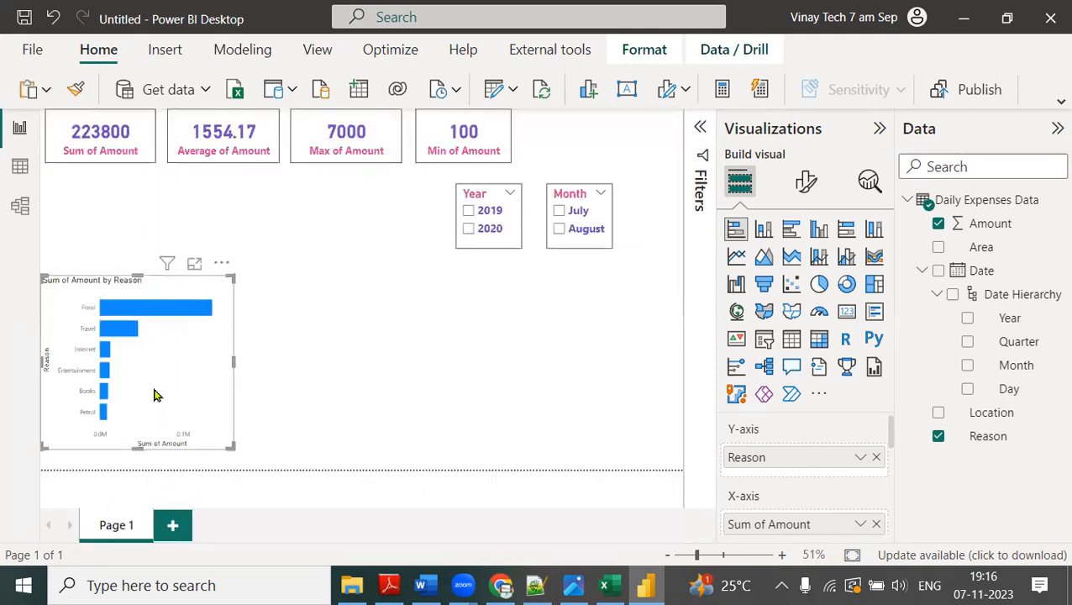
Step: Turn on the visual border for the bar chart of amount by reason
{"action": "left_click", "coordinate": [809, 179]}
{"action": "left_click", "coordinate": [805, 274]}
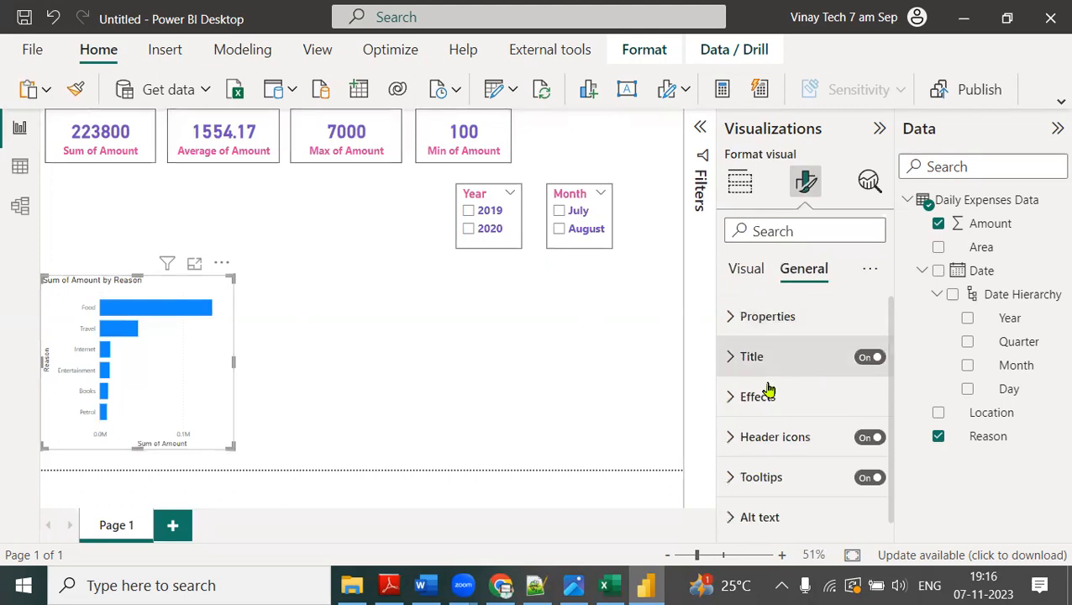
{"action": "left_click", "coordinate": [766, 395]}
{"action": "left_click", "coordinate": [865, 499]}
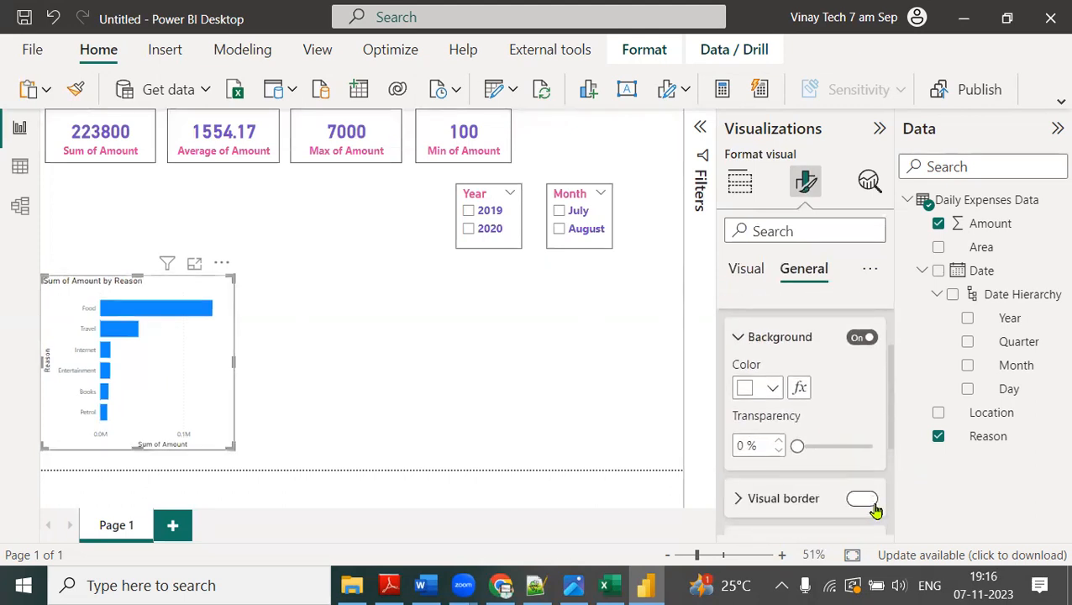
{"action": "left_click", "coordinate": [612, 386]}
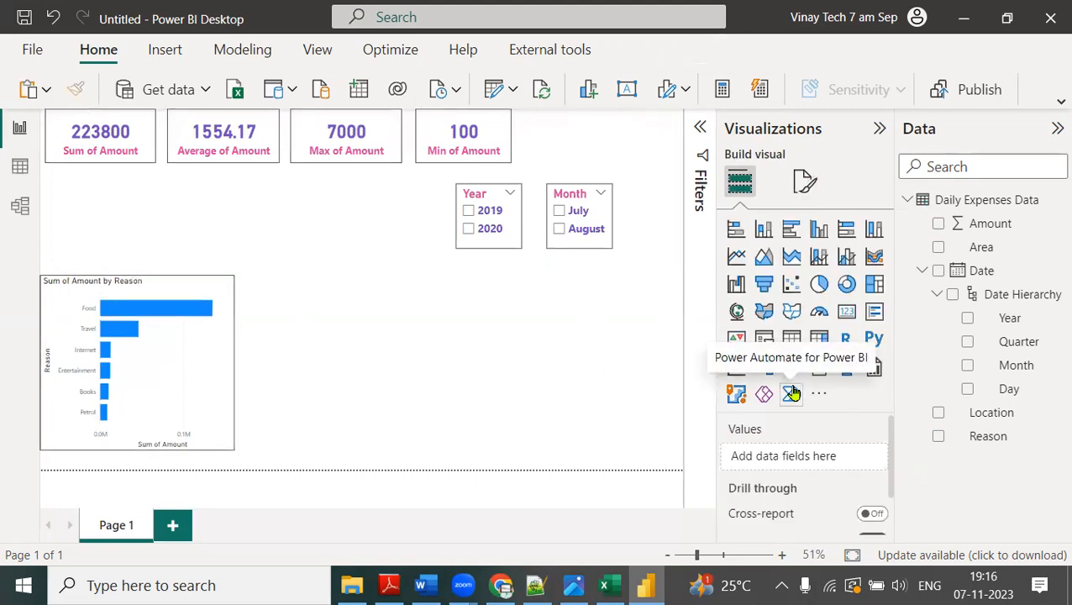
Step: Test the slicers on the bar chart with 2019, 2020 and July, check its Travel and Food bars, and clear the selections
{"action": "left_click", "coordinate": [475, 215]}
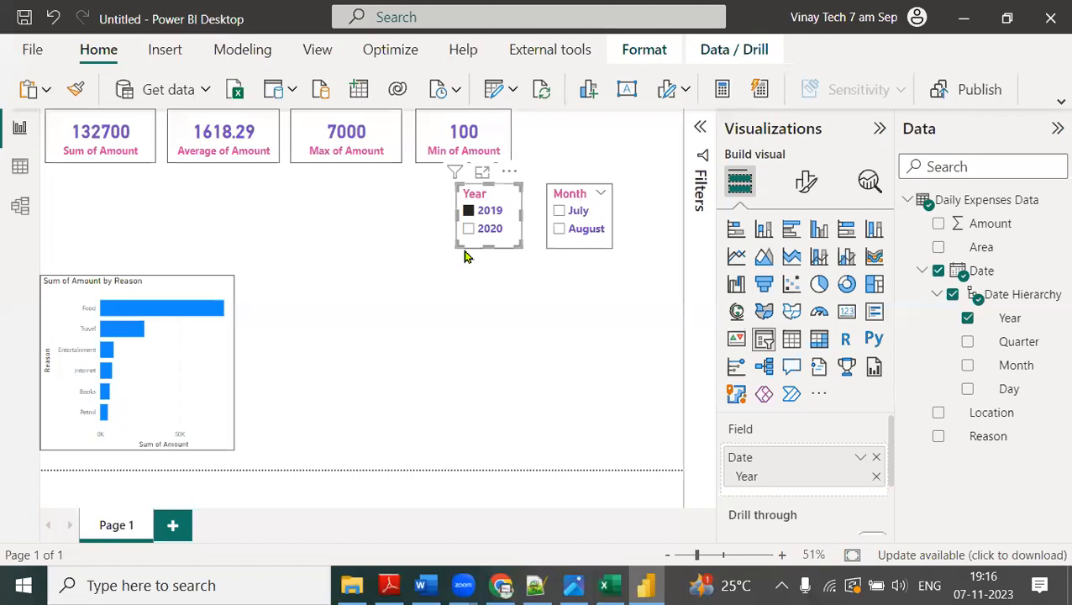
{"action": "left_click", "coordinate": [500, 233]}
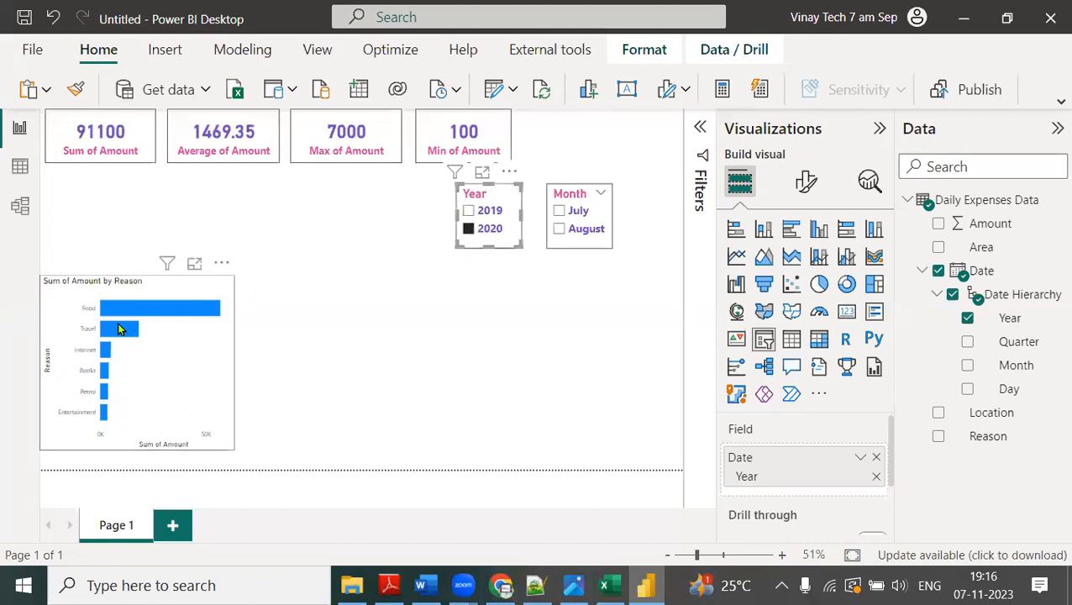
{"action": "left_click", "coordinate": [565, 213]}
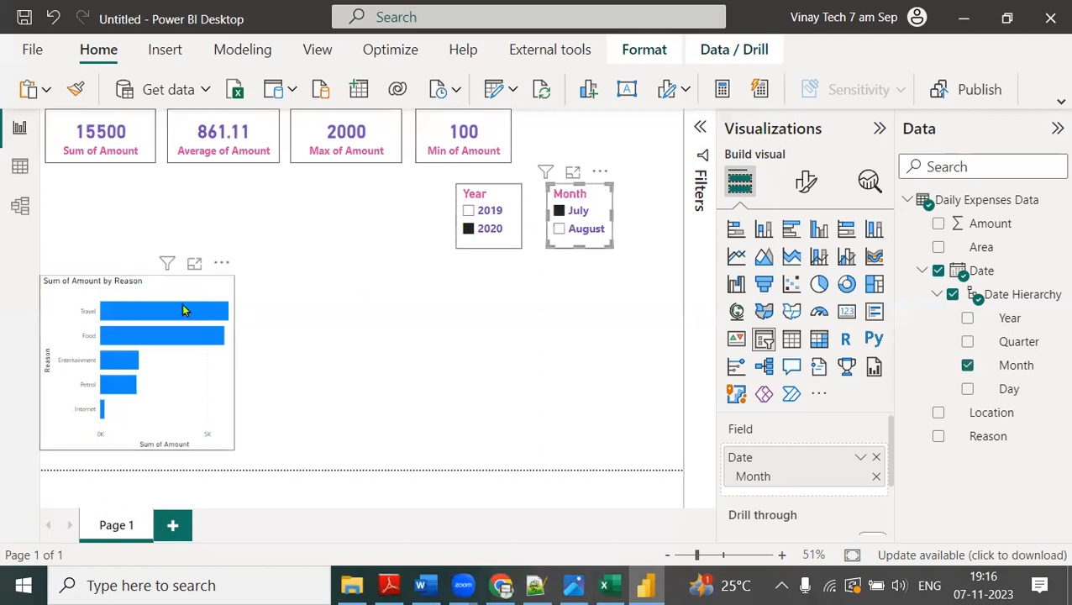
{"action": "mouse_move", "coordinate": [190, 319]}
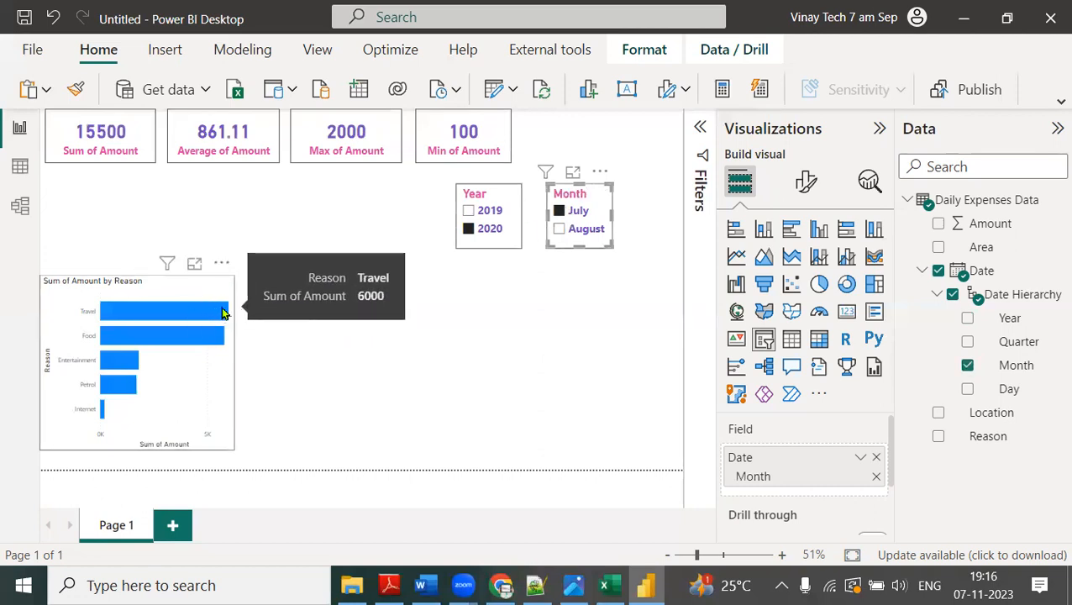
{"action": "mouse_move", "coordinate": [211, 337]}
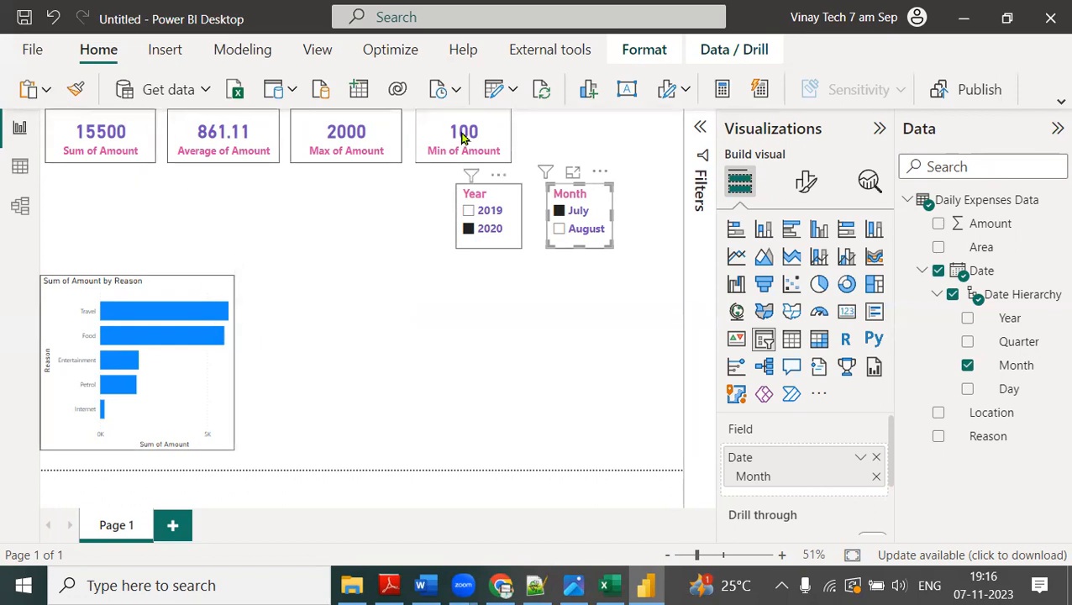
{"action": "left_click", "coordinate": [468, 231]}
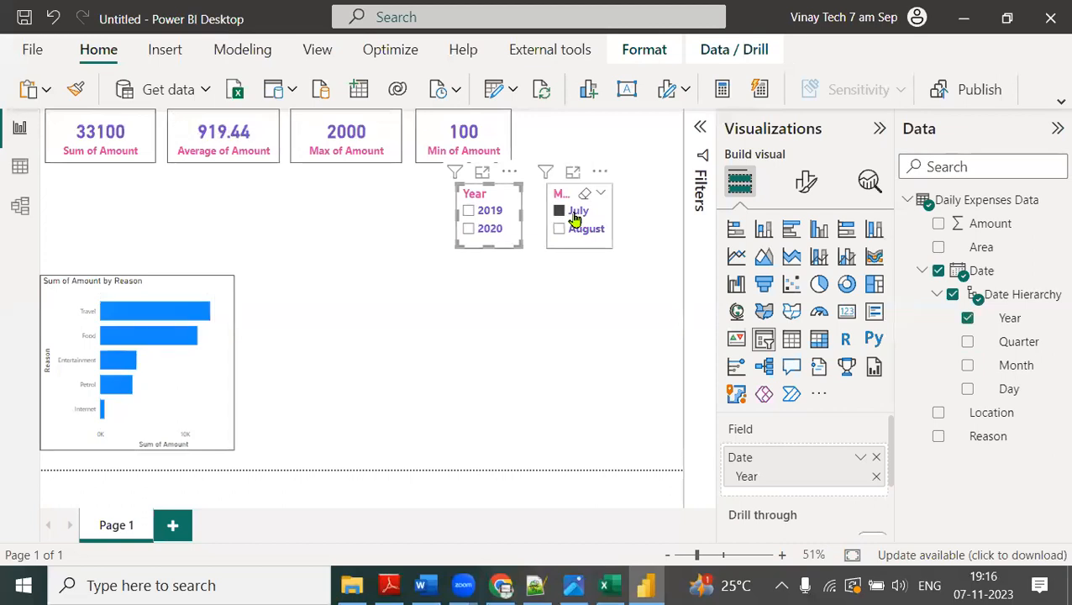
{"action": "left_click", "coordinate": [574, 217]}
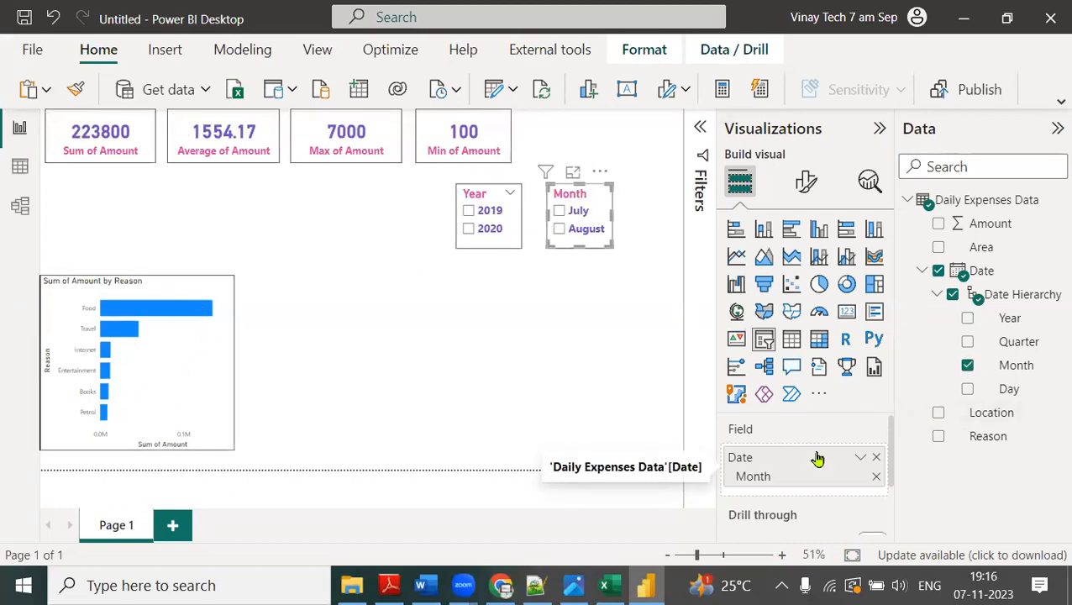
Step: Insert a pie chart beside the bar chart and enlarge it to about the same height
{"action": "left_click", "coordinate": [464, 355]}
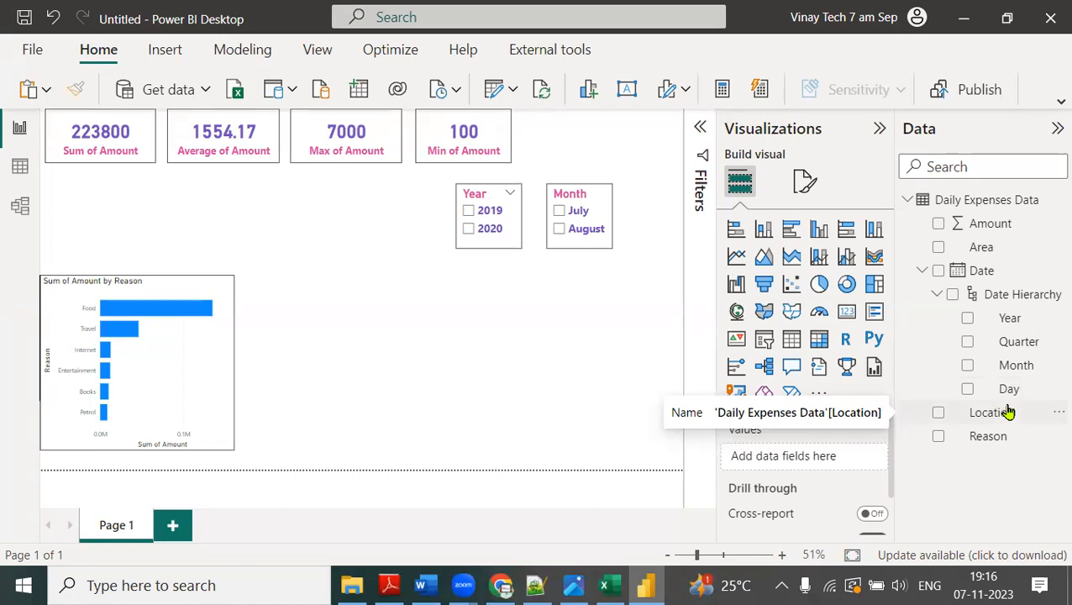
{"action": "left_click", "coordinate": [821, 283]}
{"action": "left_click_drag", "start_coordinate": [347, 349], "coordinate": [305, 337]}
{"action": "left_click_drag", "start_coordinate": [356, 444], "coordinate": [454, 447]}
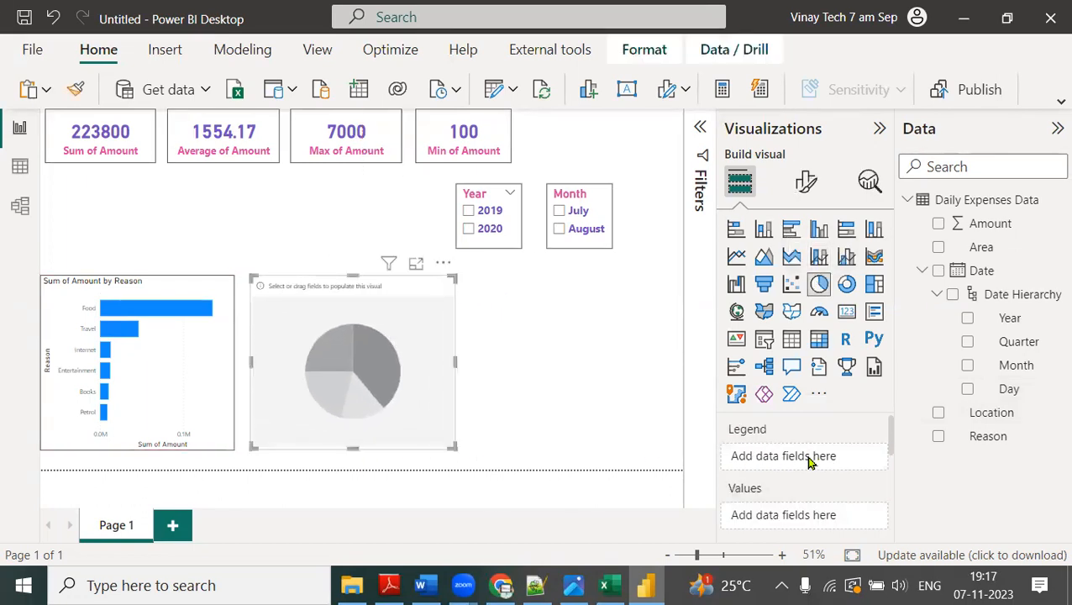
Step: Assign Location to the pie chart's legend and Amount to its values, and check the Hyderabad slice
{"action": "left_click_drag", "start_coordinate": [981, 412], "coordinate": [832, 461]}
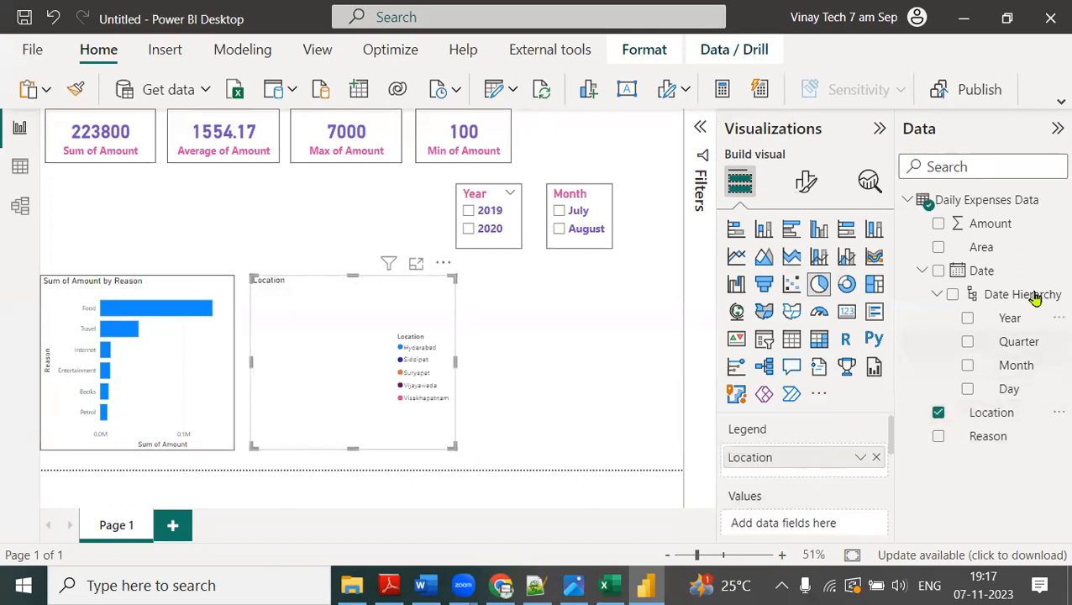
{"action": "left_click_drag", "start_coordinate": [993, 233], "coordinate": [832, 526]}
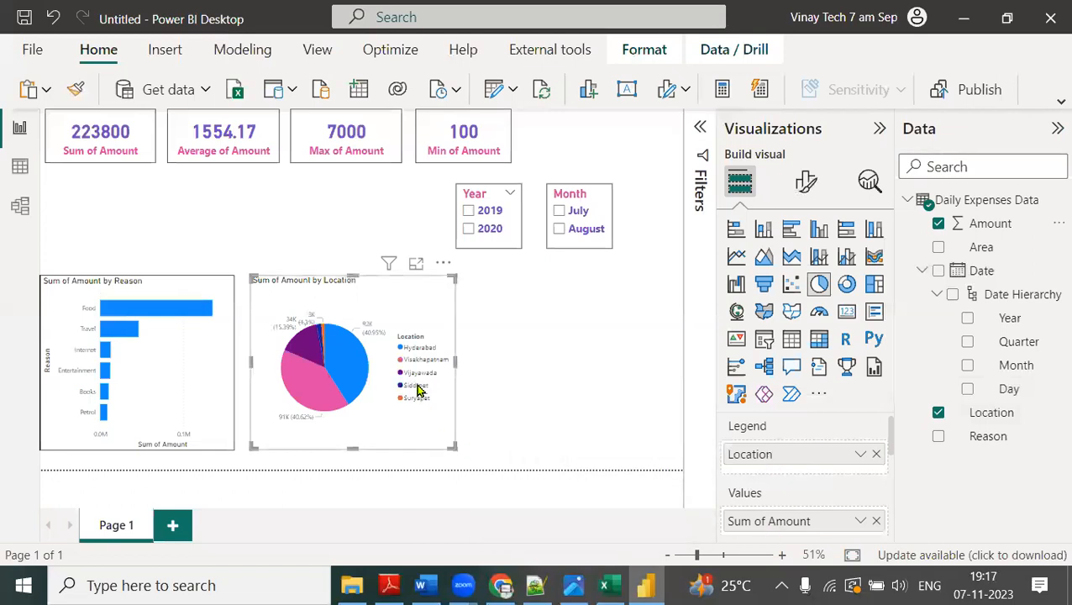
{"action": "mouse_move", "coordinate": [354, 368]}
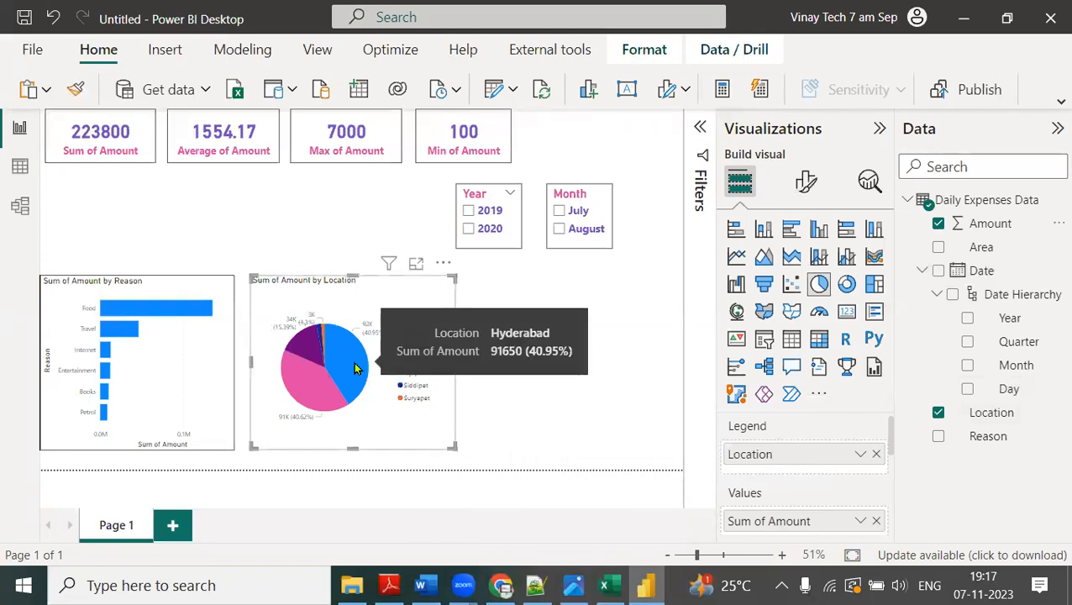
Step: Turn on the visual border for the pie chart of amount by location
{"action": "mouse_move", "coordinate": [304, 391]}
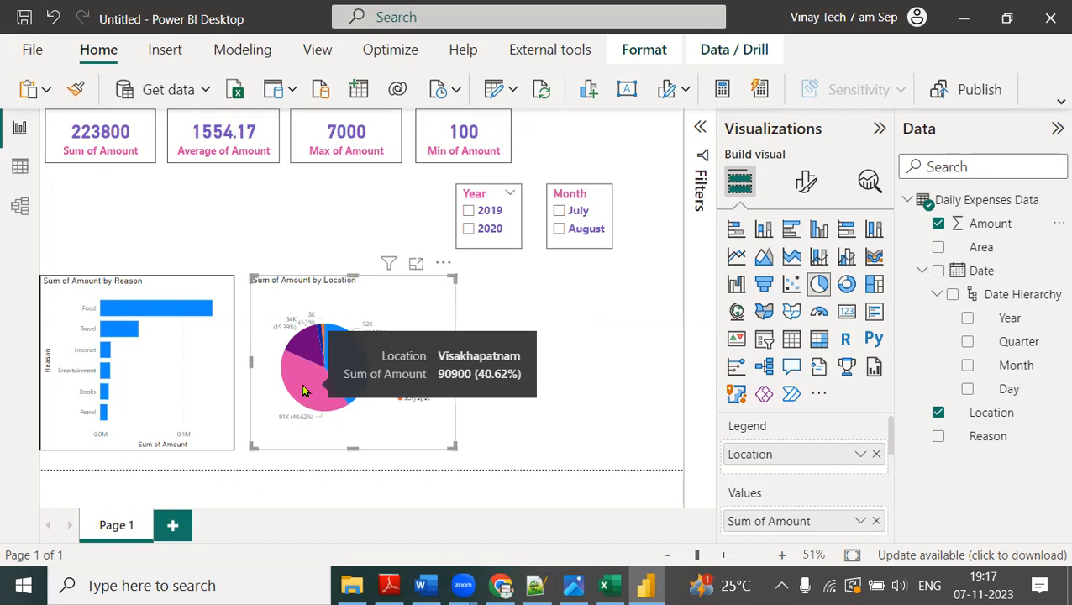
{"action": "mouse_move", "coordinate": [310, 355]}
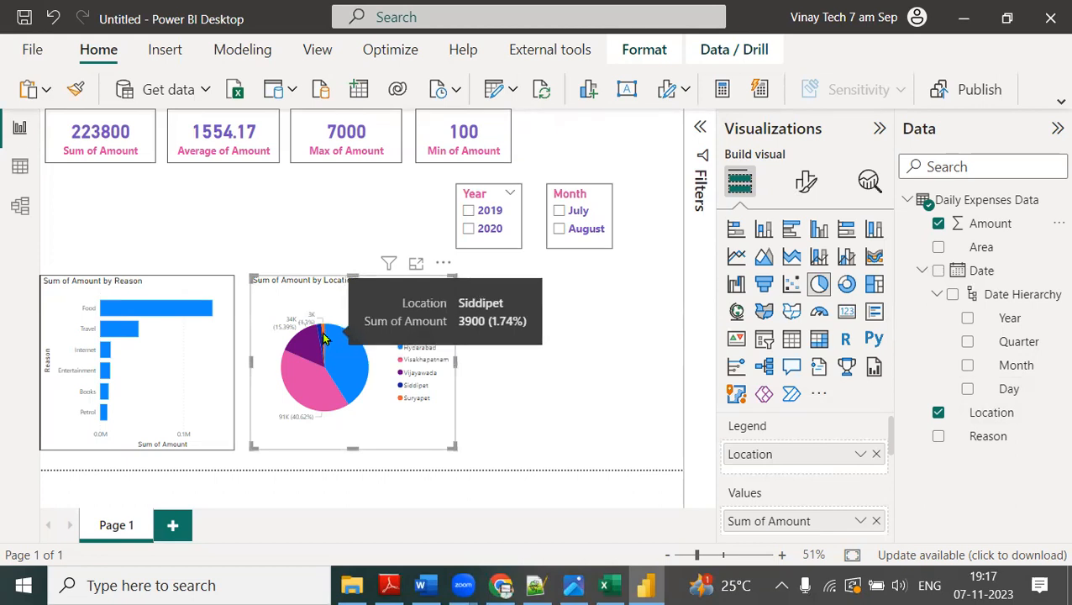
{"action": "left_click", "coordinate": [807, 189]}
{"action": "left_click", "coordinate": [805, 270]}
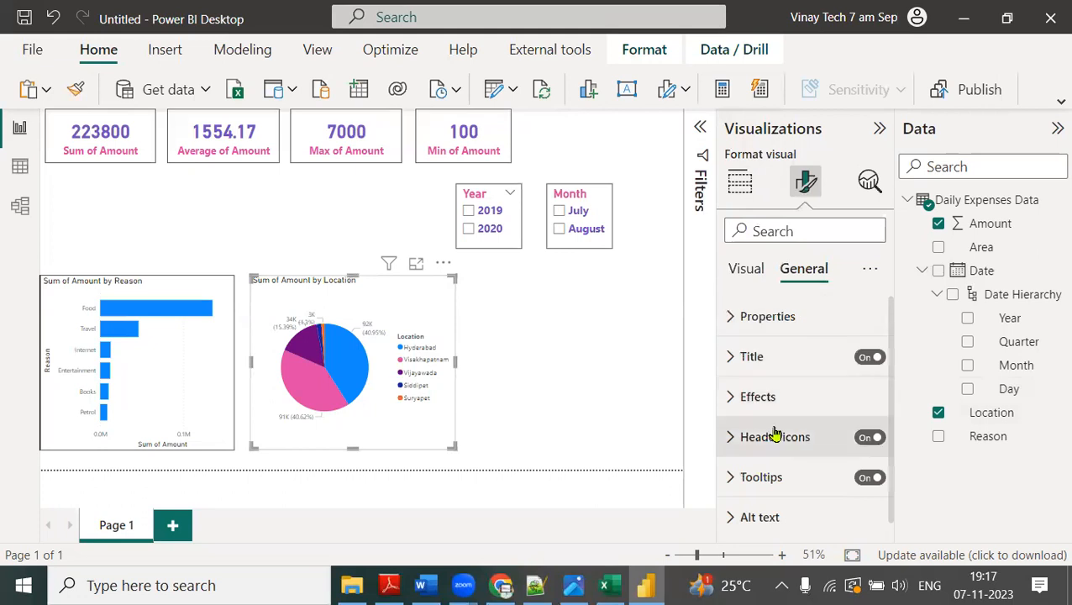
{"action": "left_click", "coordinate": [732, 396]}
{"action": "scroll", "coordinate": [873, 491], "scroll_direction": "down", "scroll_amount": 2}
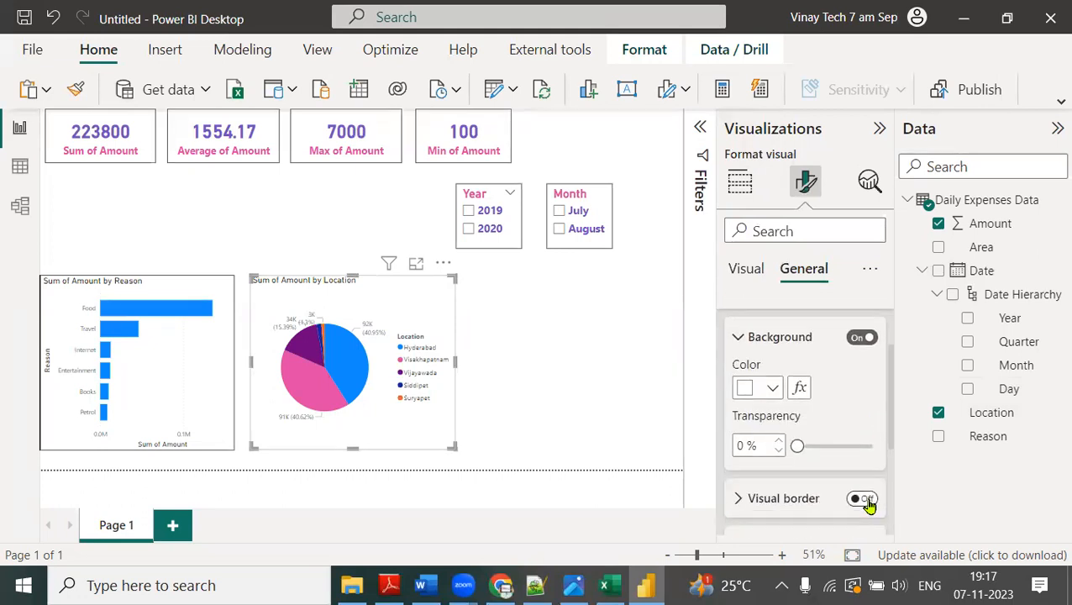
{"action": "left_click", "coordinate": [540, 324]}
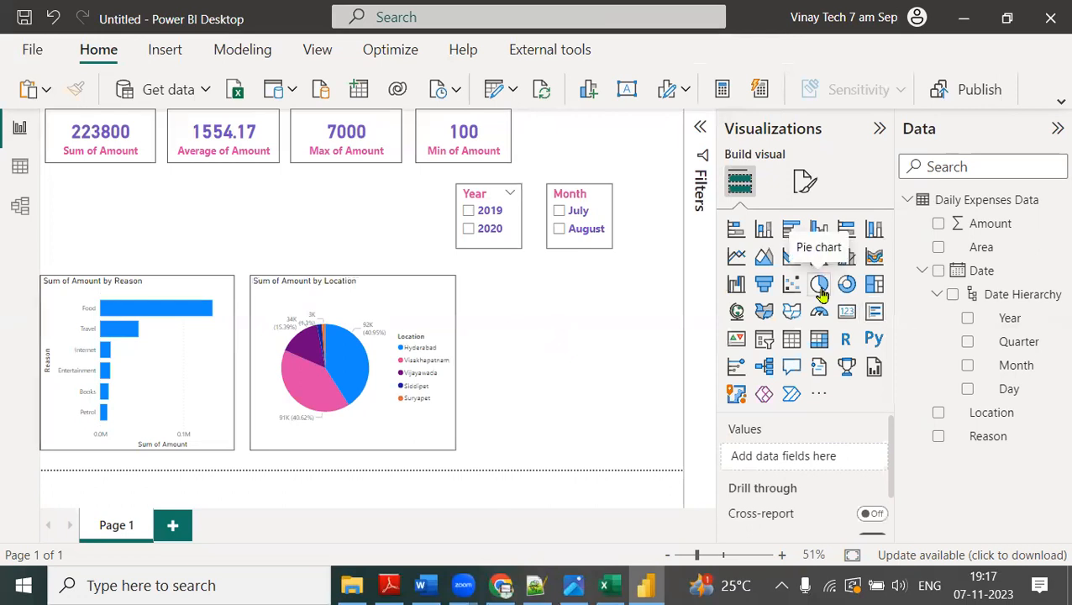
{"action": "left_click", "coordinate": [445, 316]}
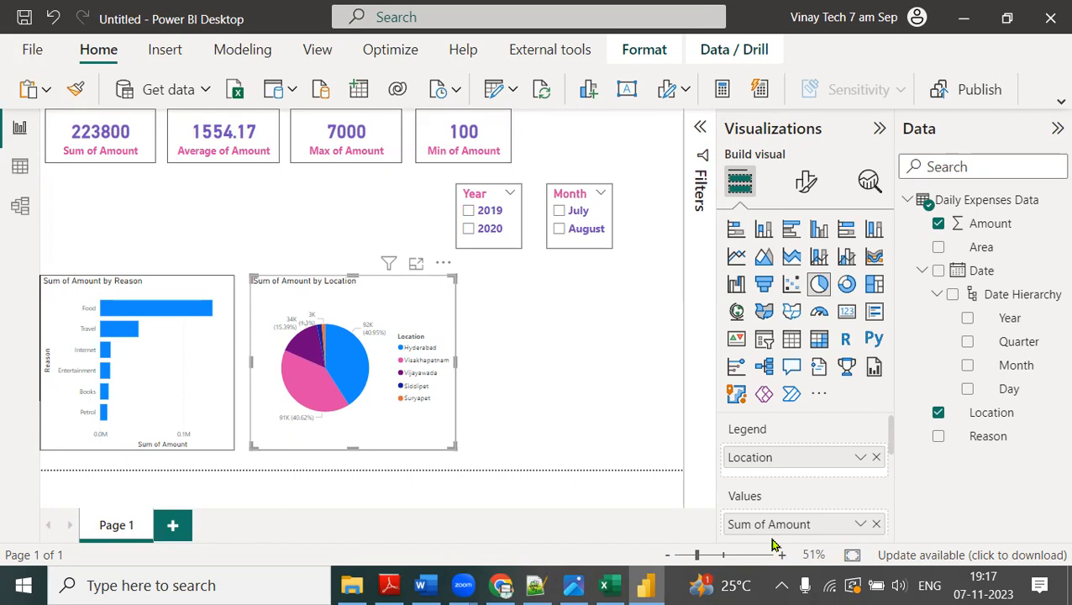
Step: Insert a map visual beside the pie chart, assign Location to its location field, and open it in focus mode
{"action": "left_click", "coordinate": [566, 327]}
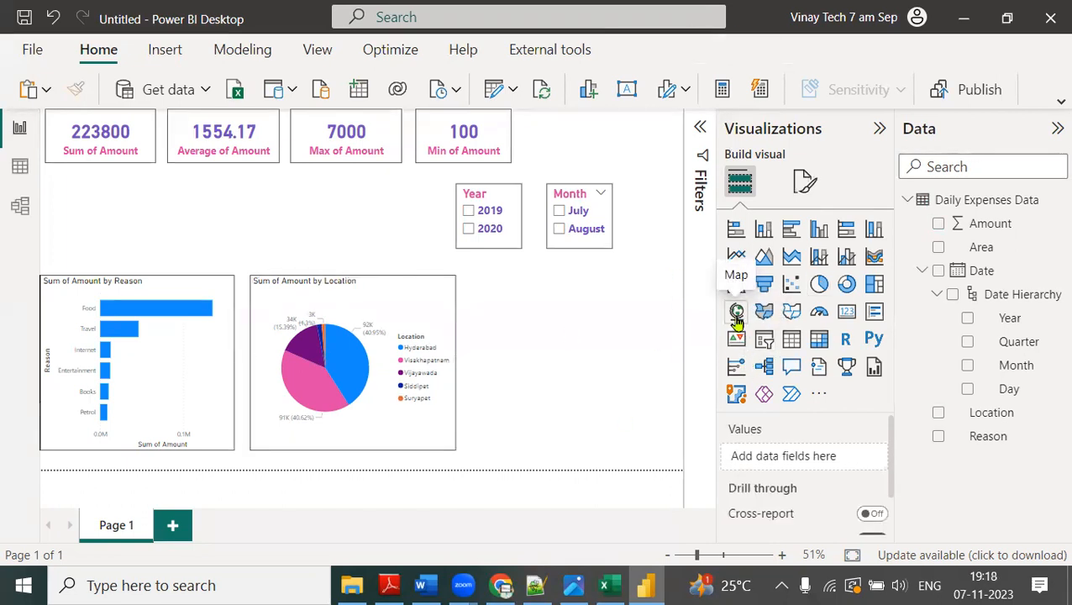
{"action": "left_click", "coordinate": [735, 314]}
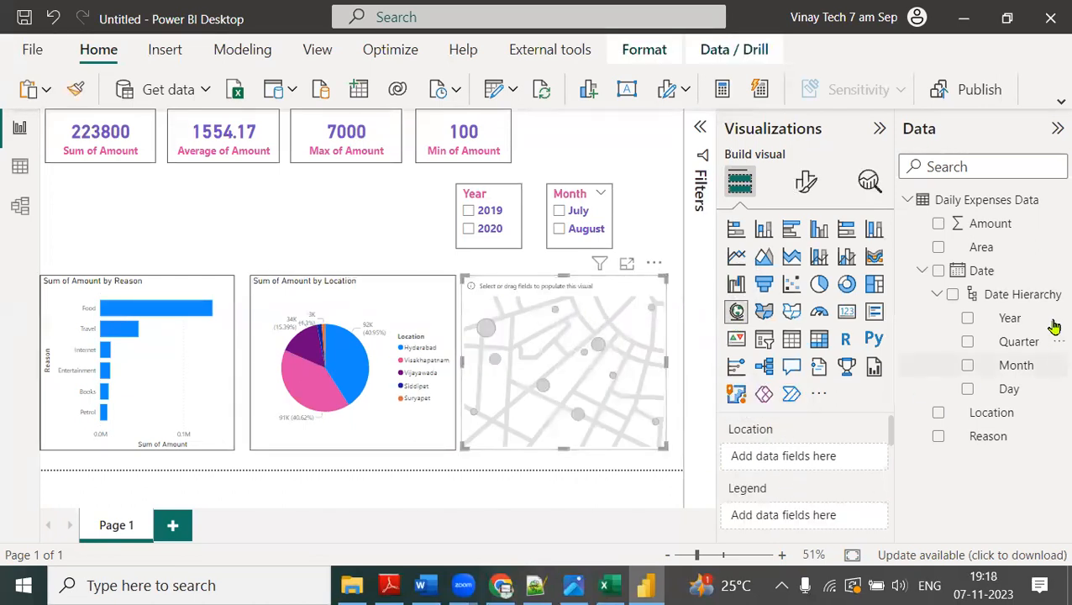
{"action": "left_click_drag", "start_coordinate": [999, 413], "coordinate": [836, 456]}
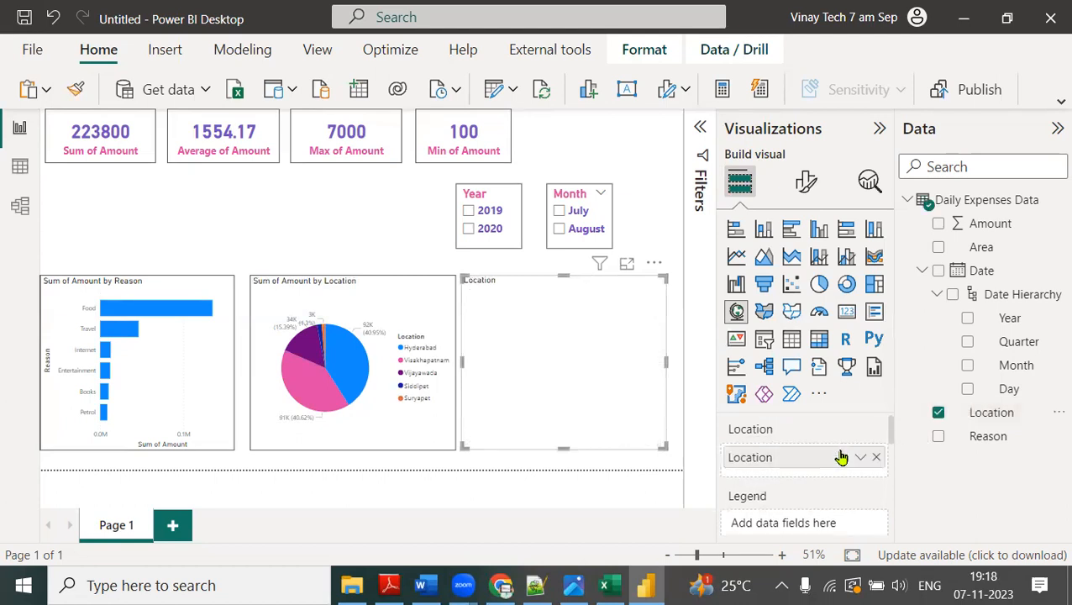
{"action": "left_click", "coordinate": [626, 263]}
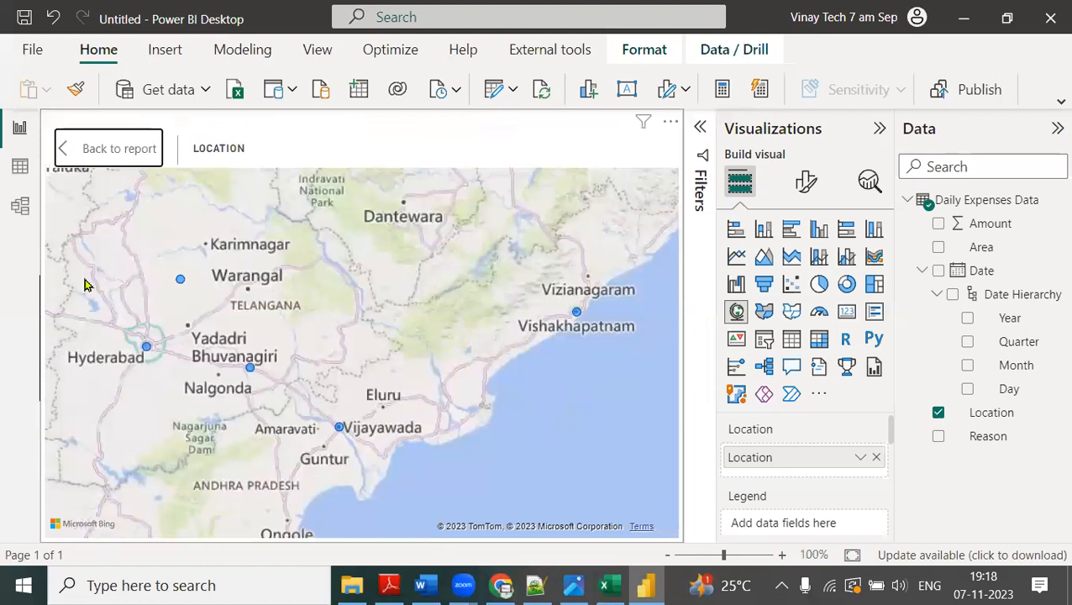
{"action": "mouse_move", "coordinate": [577, 313]}
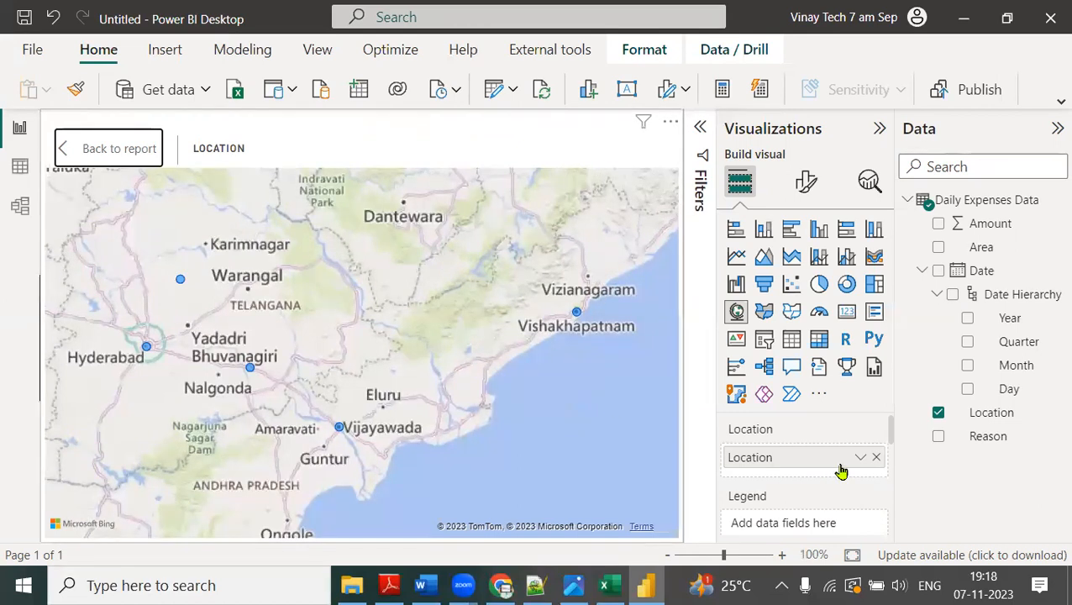
Step: Assign Amount to the map's bubble size and check the Visakhapatnam, Hyderabad and Siddipet bubbles
{"action": "scroll", "coordinate": [840, 471], "scroll_direction": "down", "scroll_amount": 3}
{"action": "scroll", "coordinate": [843, 464], "scroll_direction": "down", "scroll_amount": 3}
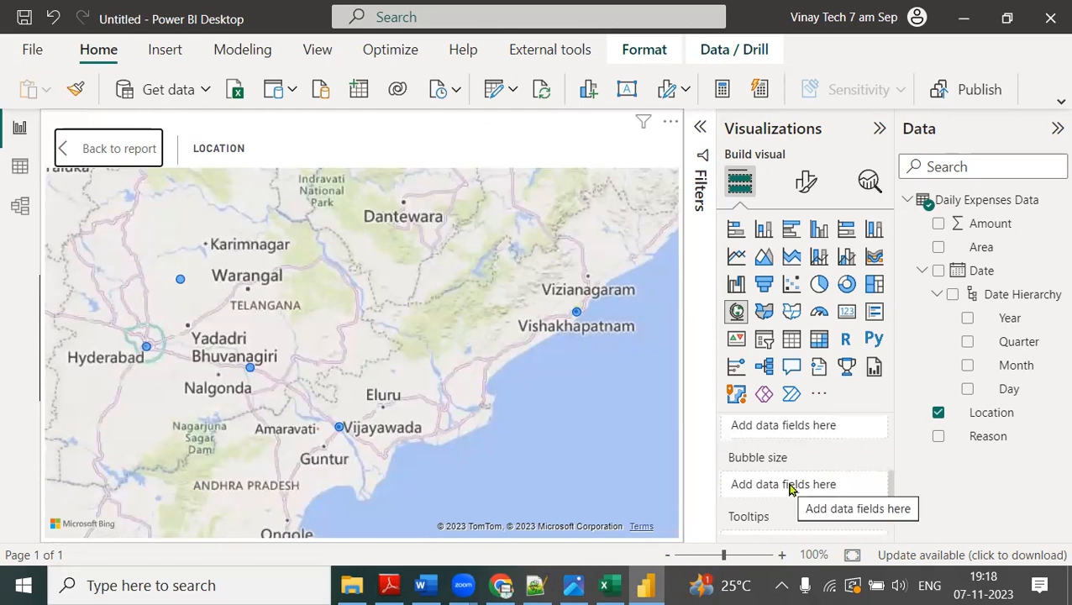
{"action": "left_click_drag", "start_coordinate": [957, 224], "coordinate": [813, 490]}
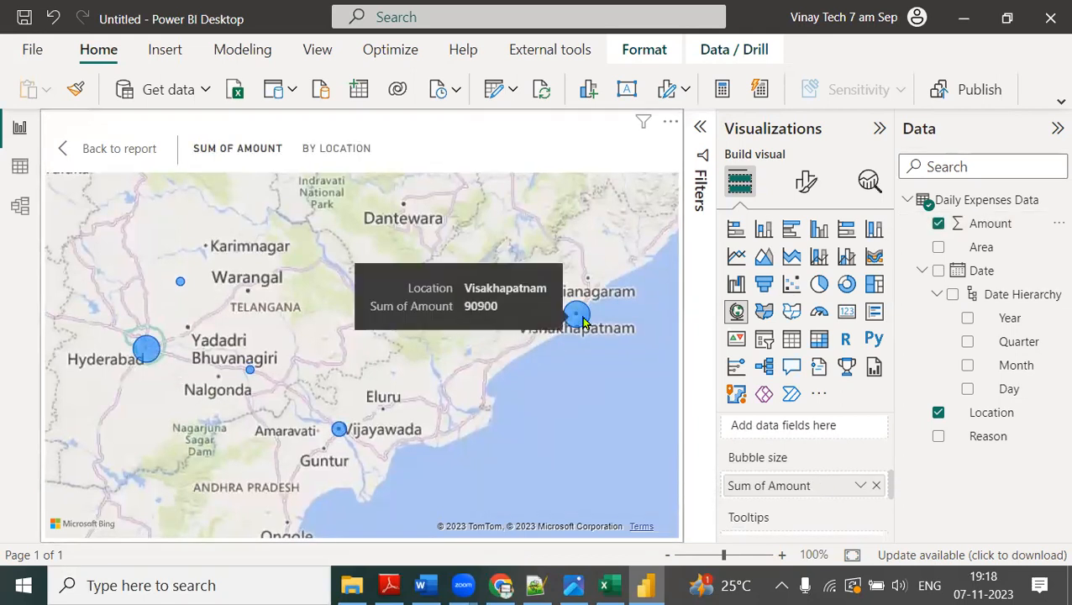
{"action": "mouse_move", "coordinate": [148, 347]}
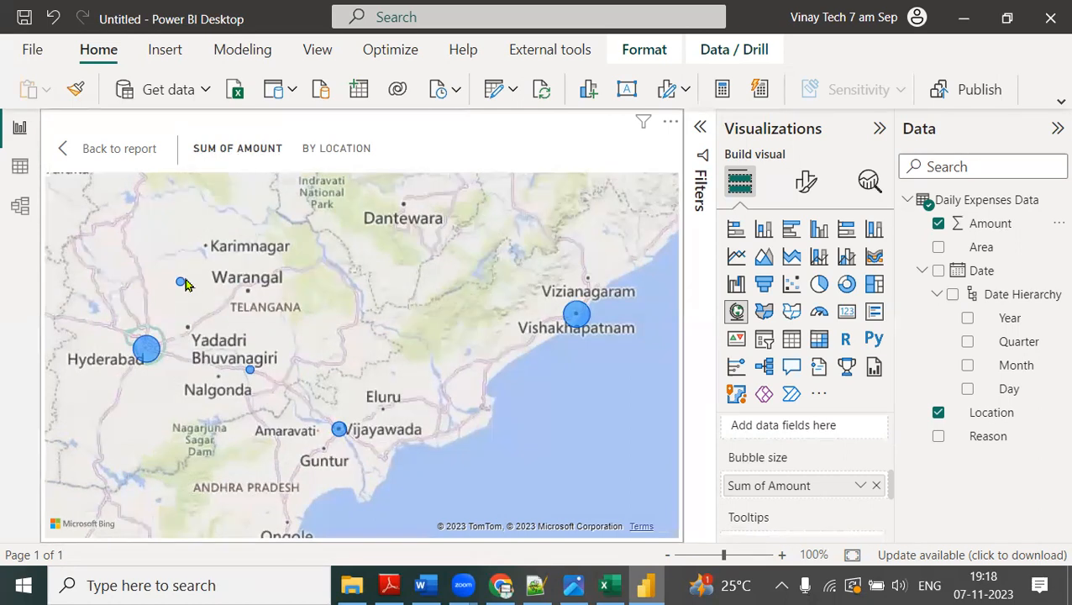
{"action": "mouse_move", "coordinate": [181, 284]}
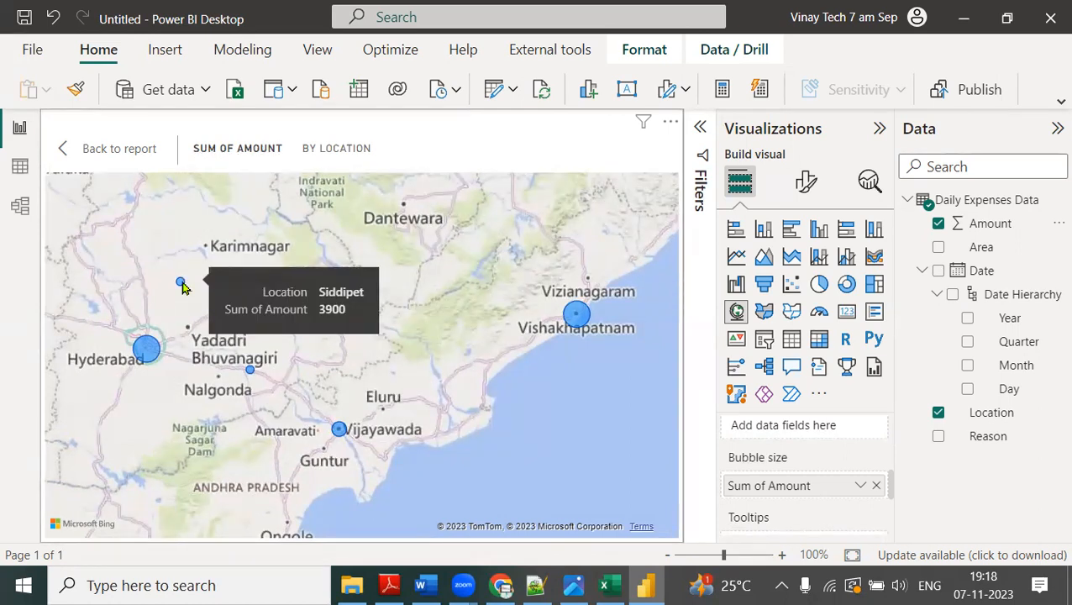
Step: Return to the report page and turn on the visual border for the map
{"action": "left_click", "coordinate": [125, 149]}
{"action": "left_click", "coordinate": [806, 181]}
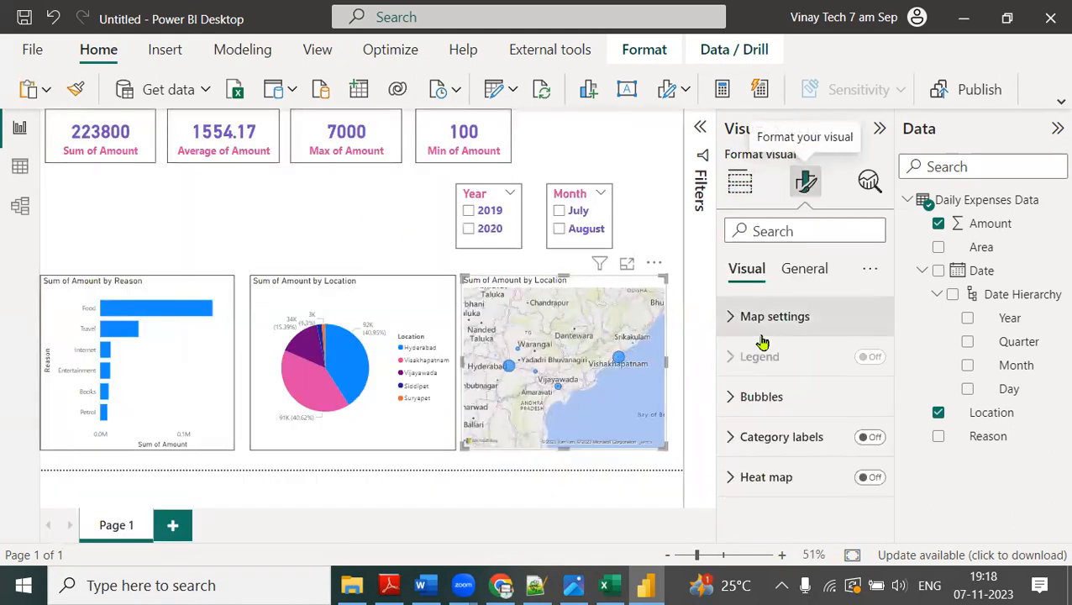
{"action": "left_click", "coordinate": [799, 278]}
{"action": "left_click", "coordinate": [734, 396]}
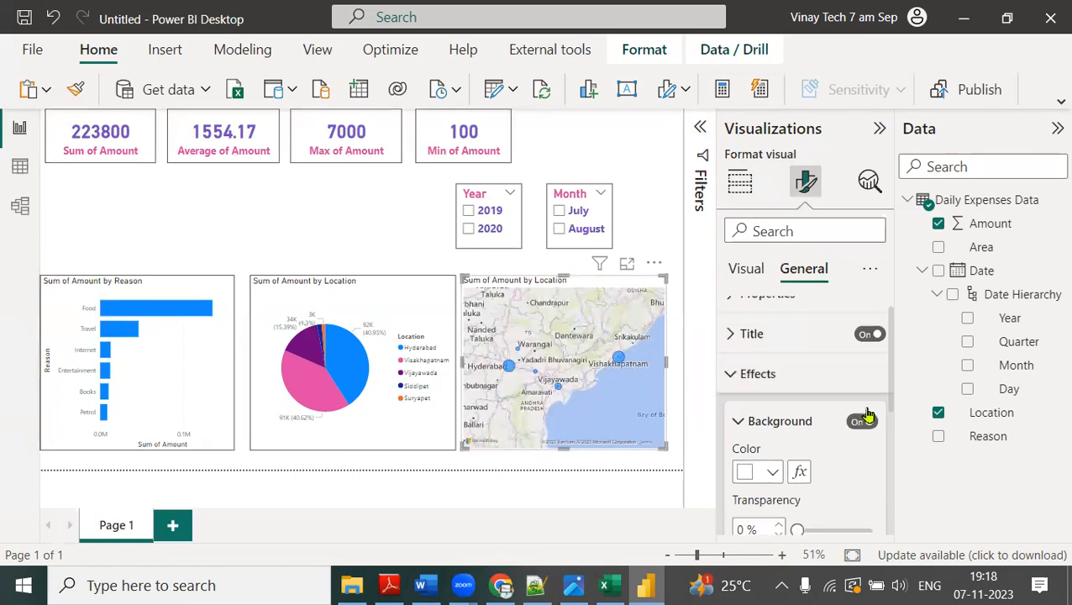
{"action": "scroll", "coordinate": [867, 473], "scroll_direction": "down", "scroll_amount": 2}
{"action": "left_click", "coordinate": [865, 465]}
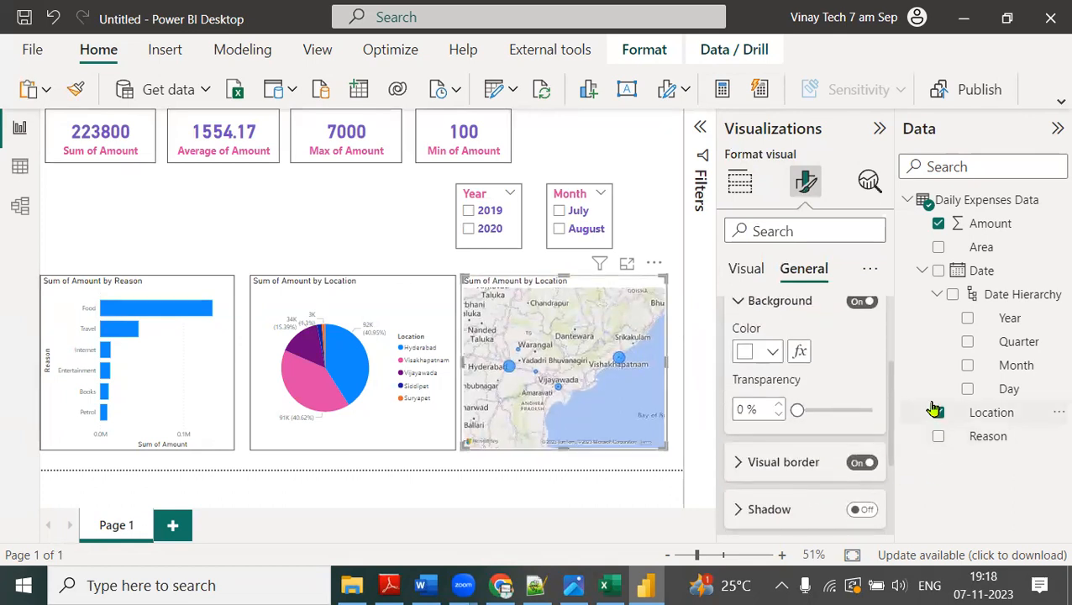
Step: Test the Year slicer with 2019, clear it, and examine the map in focus mode at different zoom levels
{"action": "left_click", "coordinate": [475, 214]}
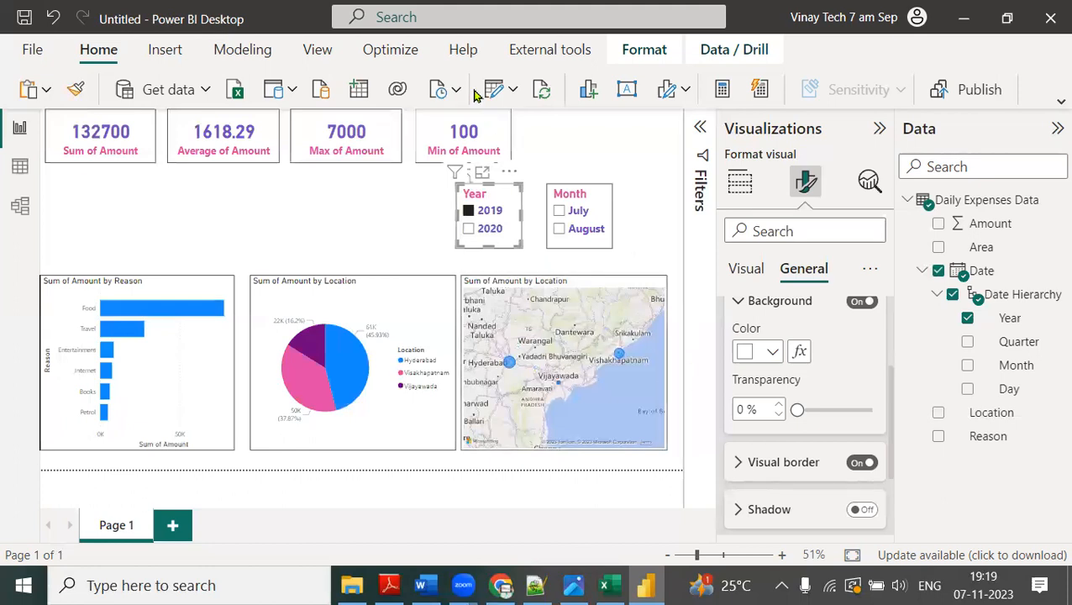
{"action": "left_click", "coordinate": [468, 210]}
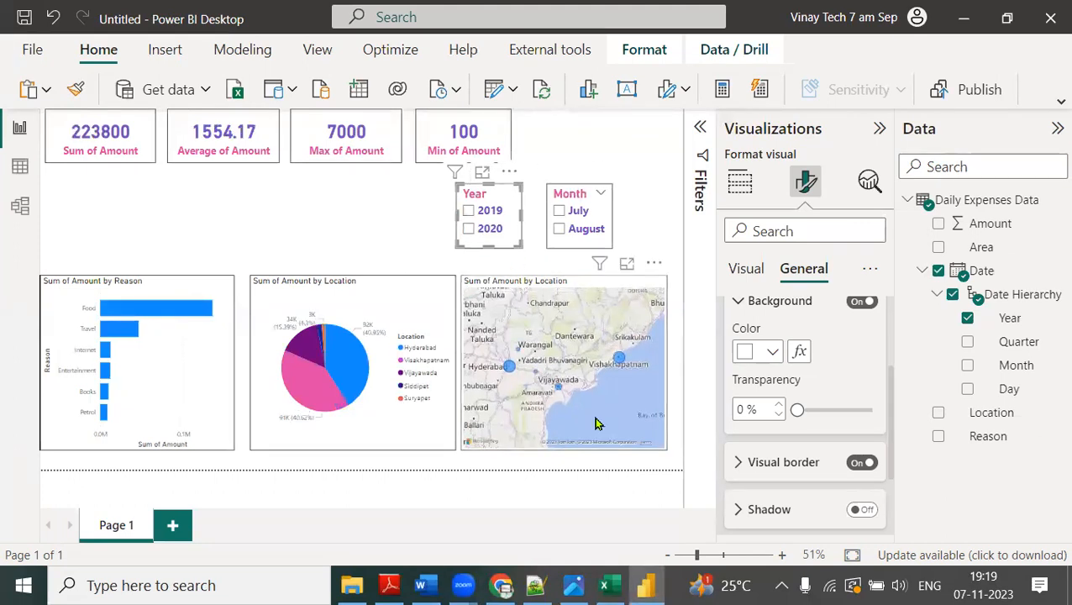
{"action": "left_click", "coordinate": [626, 262]}
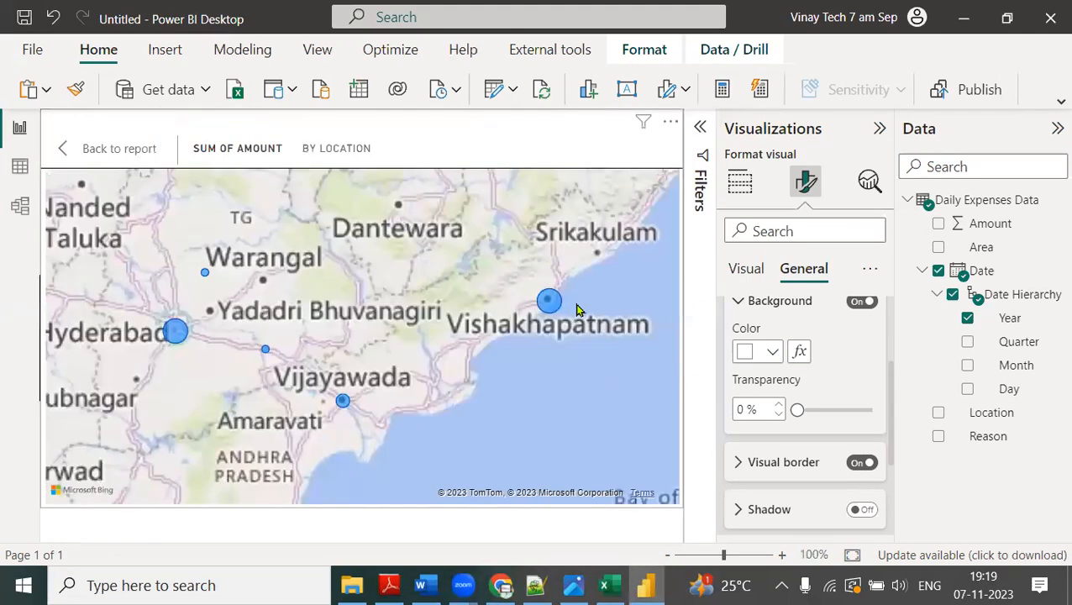
{"action": "scroll", "coordinate": [576, 310], "scroll_direction": "down", "scroll_amount": 5}
{"action": "scroll", "coordinate": [584, 332], "scroll_direction": "down", "scroll_amount": 4}
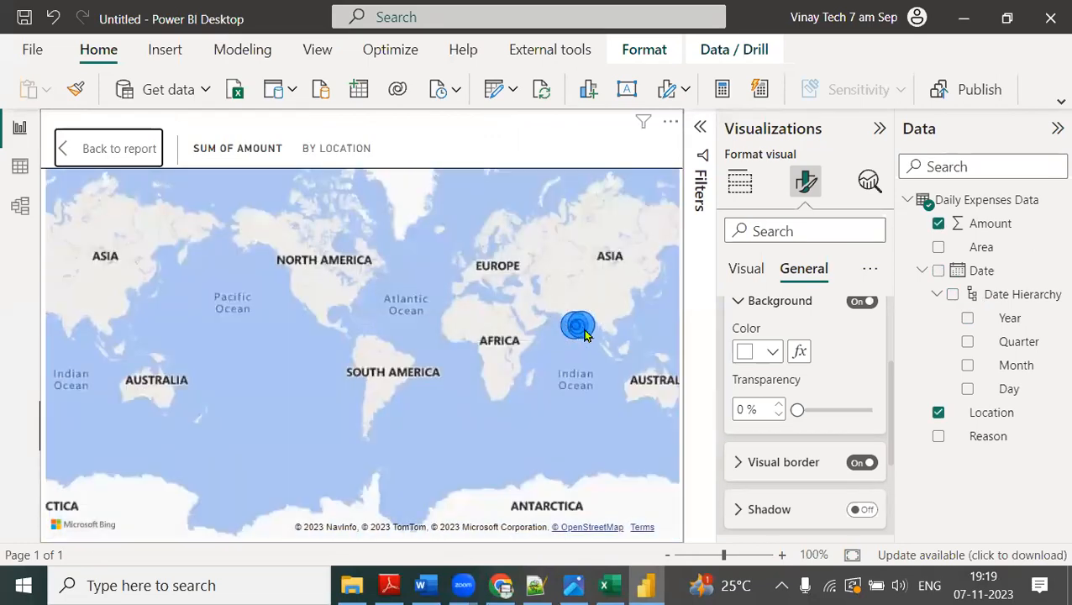
{"action": "scroll", "coordinate": [585, 333], "scroll_direction": "up", "scroll_amount": 2}
{"action": "scroll", "coordinate": [573, 338], "scroll_direction": "up", "scroll_amount": 5}
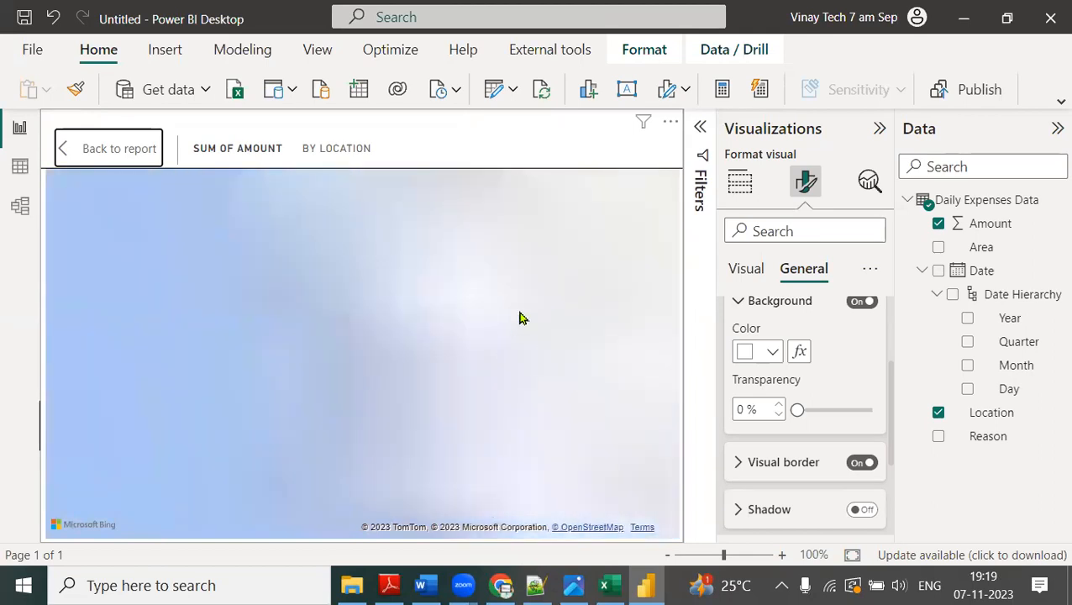
{"action": "scroll", "coordinate": [375, 370], "scroll_direction": "down", "scroll_amount": 1}
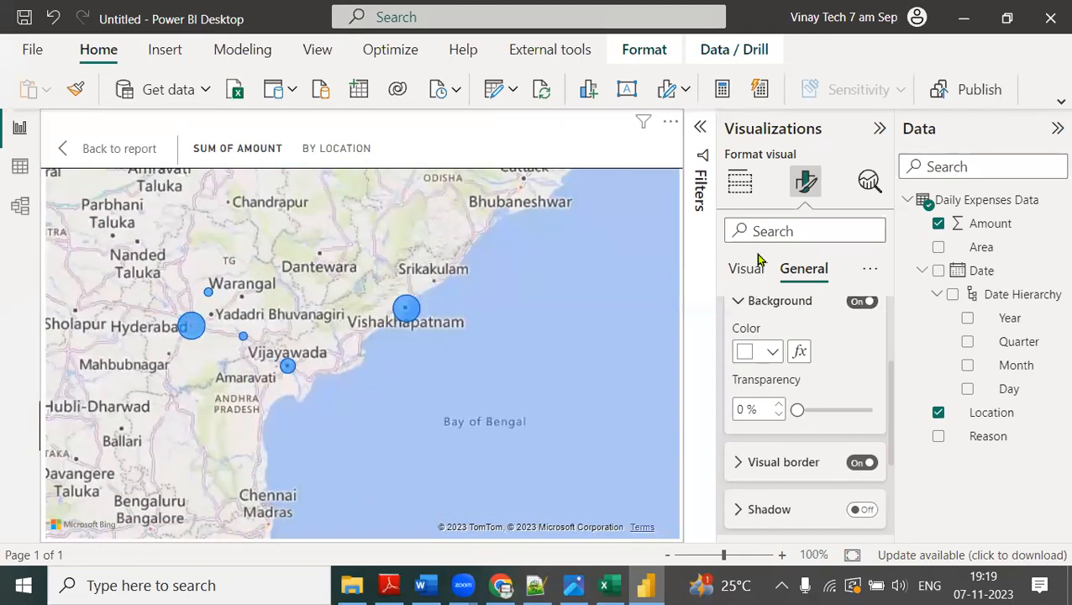
Step: Turn on the zoom buttons in the control settings of the map
{"action": "scroll", "coordinate": [848, 397], "scroll_direction": "up", "scroll_amount": 3}
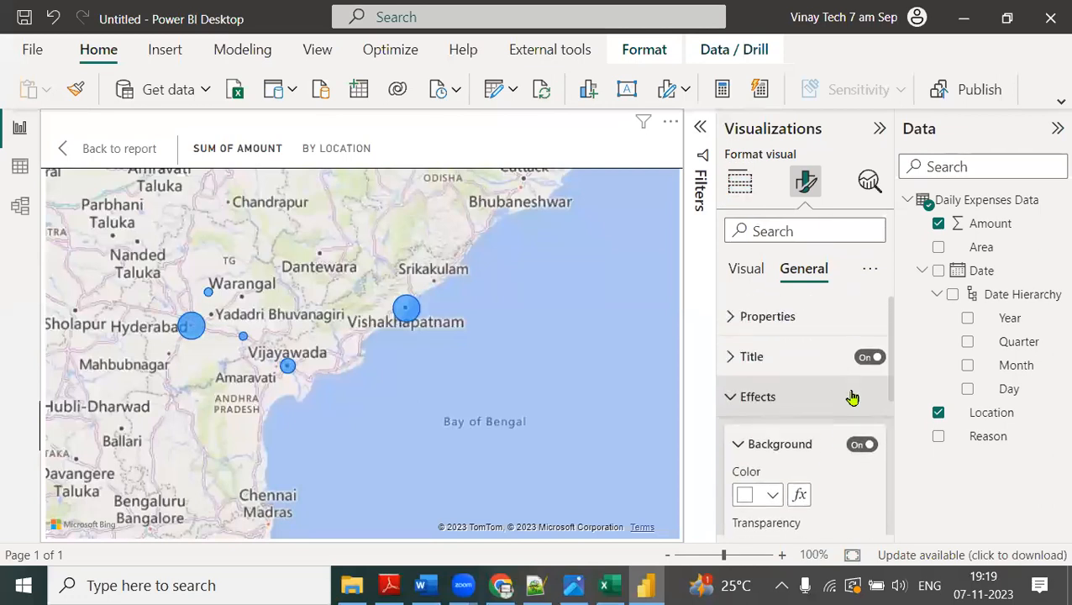
{"action": "left_click", "coordinate": [752, 273]}
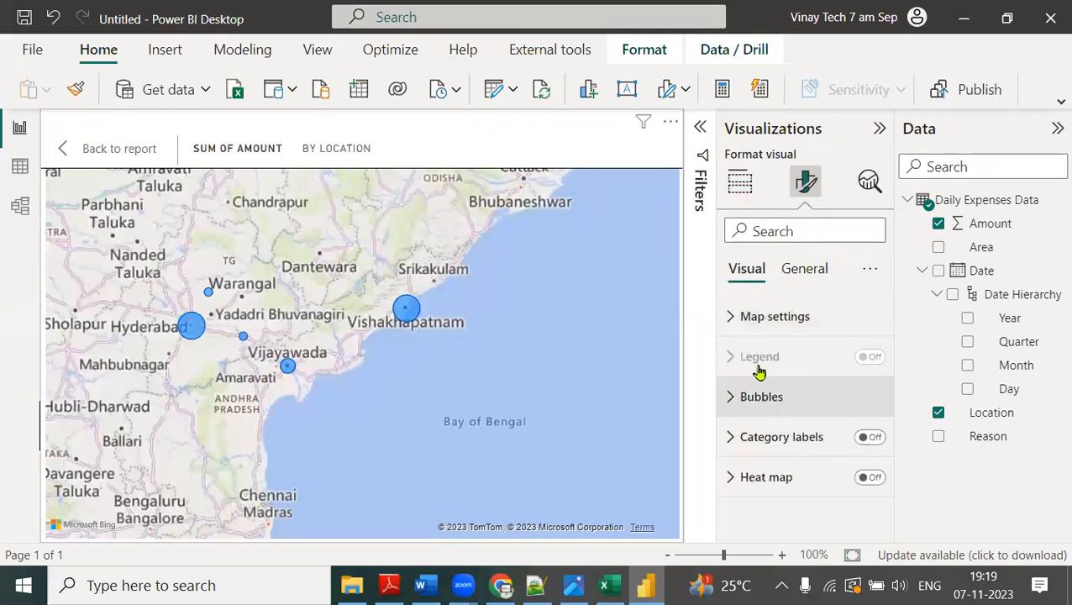
{"action": "left_click", "coordinate": [758, 317]}
{"action": "scroll", "coordinate": [867, 439], "scroll_direction": "down", "scroll_amount": 4}
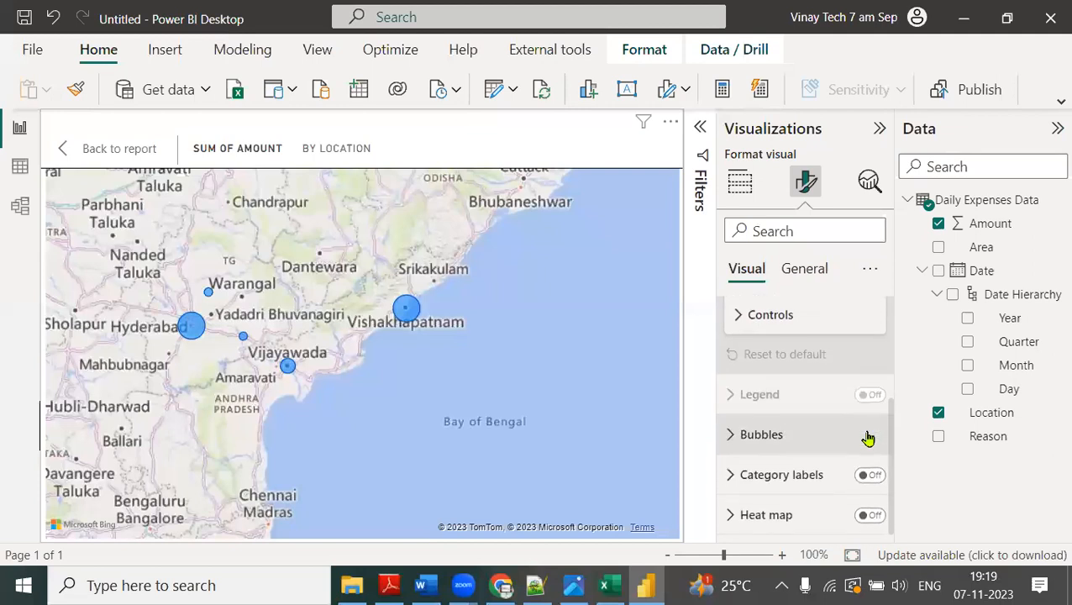
{"action": "scroll", "coordinate": [848, 445], "scroll_direction": "up", "scroll_amount": 2}
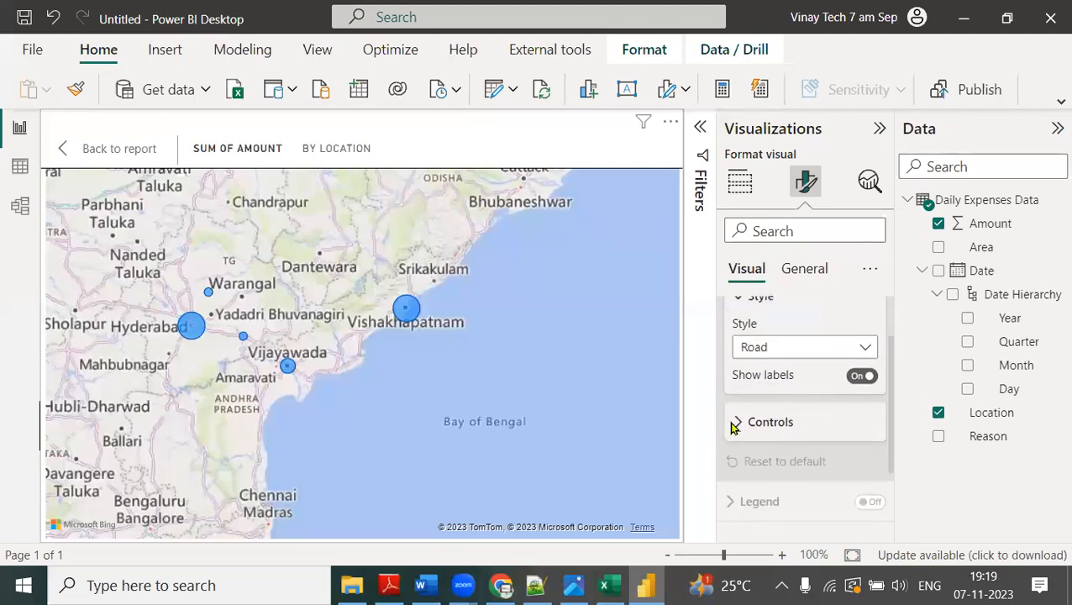
{"action": "left_click", "coordinate": [770, 421]}
{"action": "left_click", "coordinate": [861, 370]}
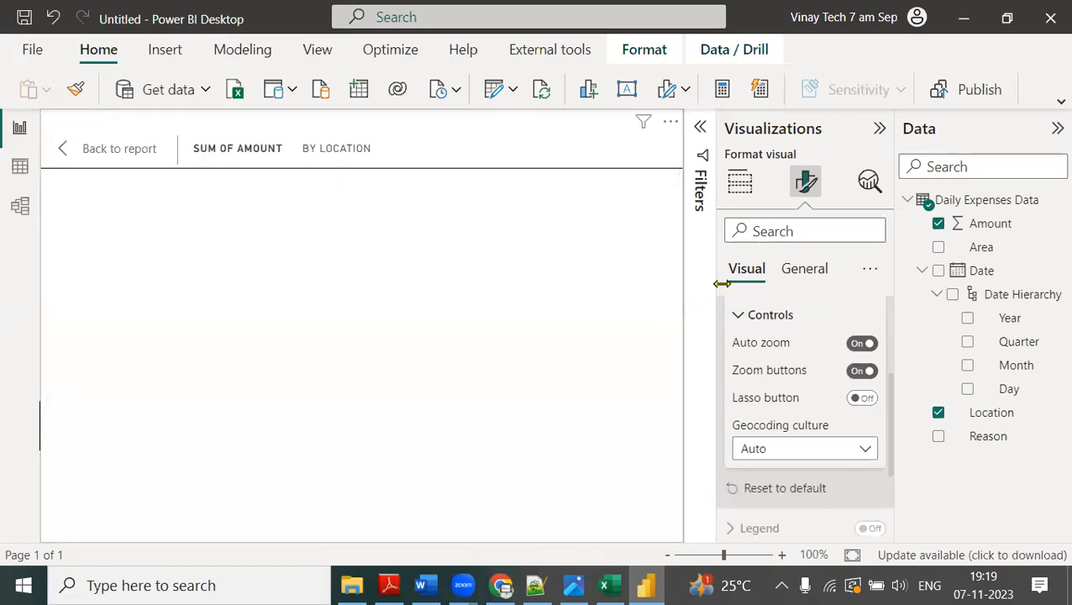
Step: Test the map's zoom-out and zoom-in buttons and return to the report page
{"action": "left_click", "coordinate": [629, 251]}
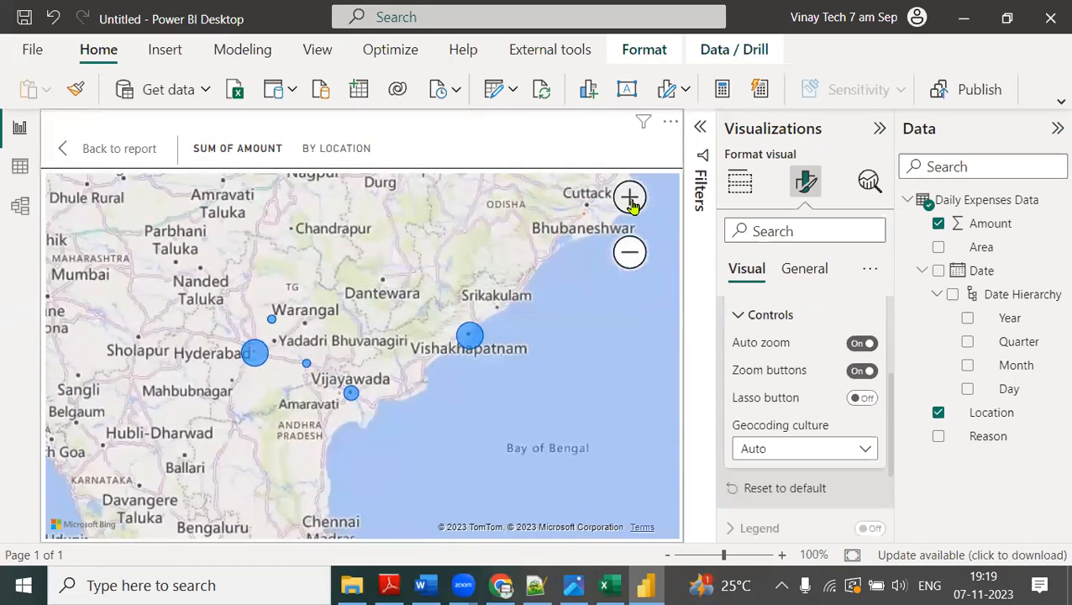
{"action": "left_click", "coordinate": [630, 199]}
{"action": "left_click", "coordinate": [629, 251]}
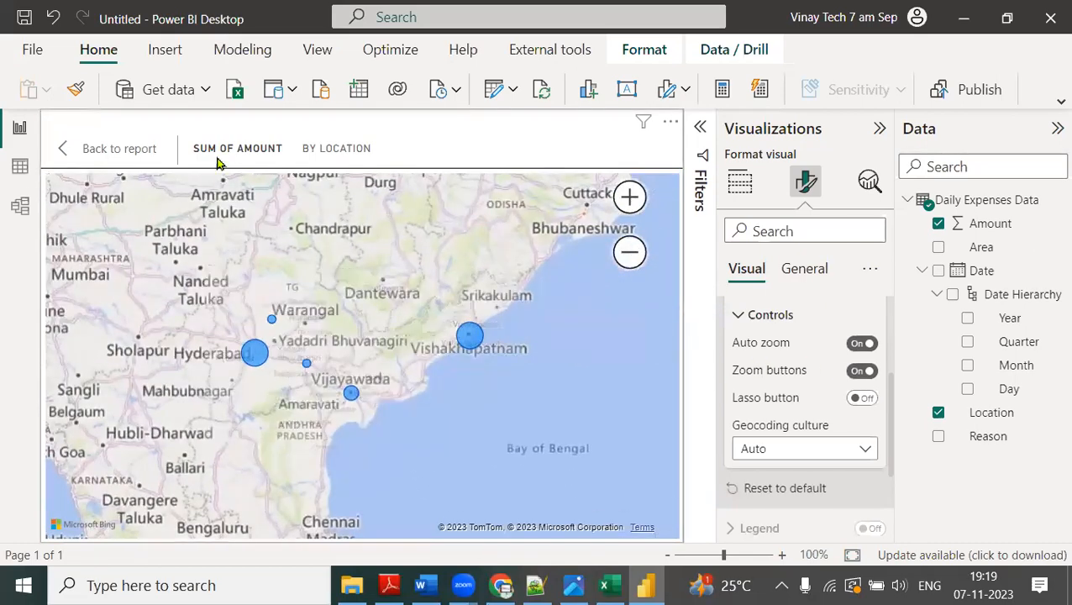
{"action": "left_click", "coordinate": [139, 157]}
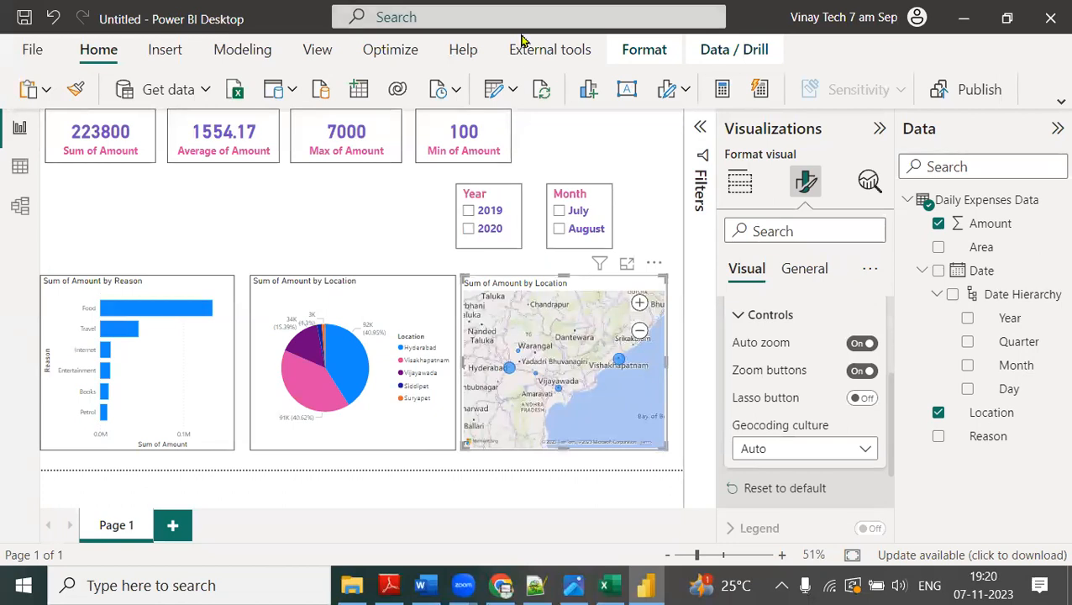
Step: Select and clear 2019 in the Year slicer, and cross-filter the page by the pie chart's Hyderabad slice
{"action": "left_click", "coordinate": [468, 210]}
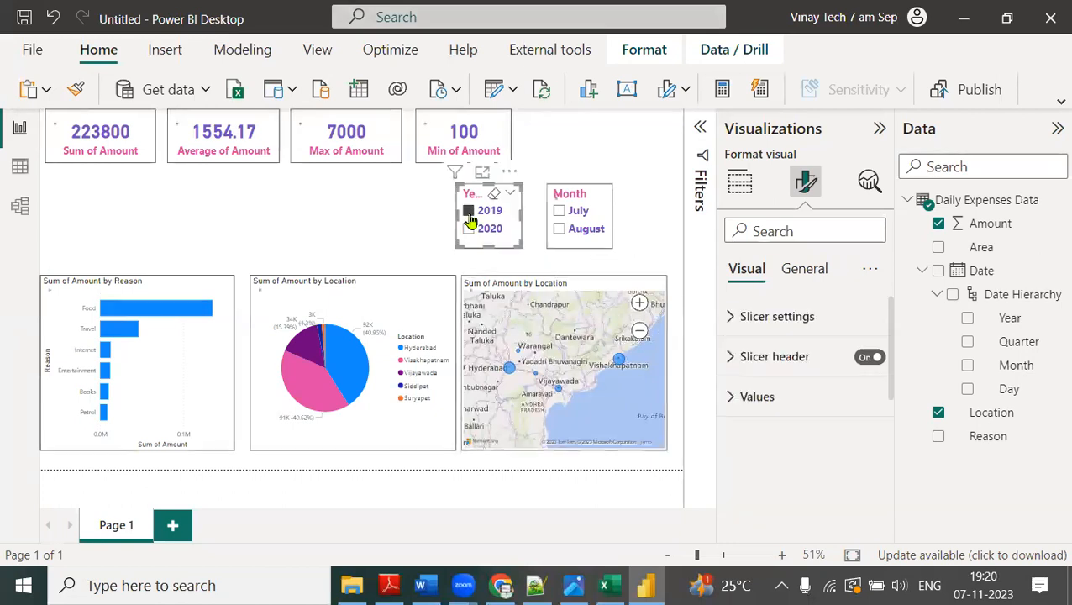
{"action": "left_click", "coordinate": [470, 211]}
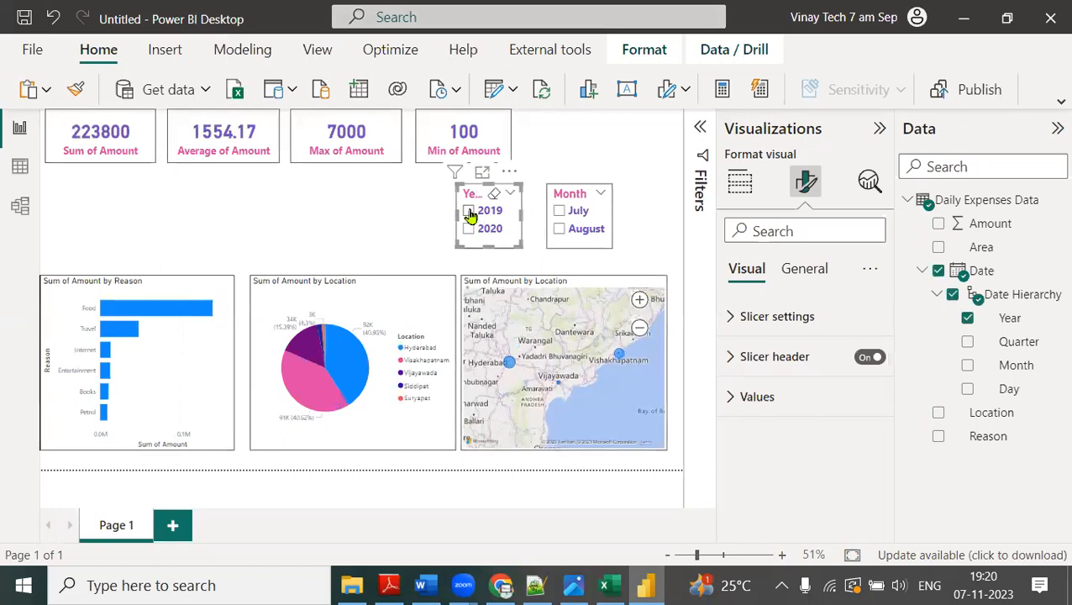
{"action": "left_click", "coordinate": [345, 367]}
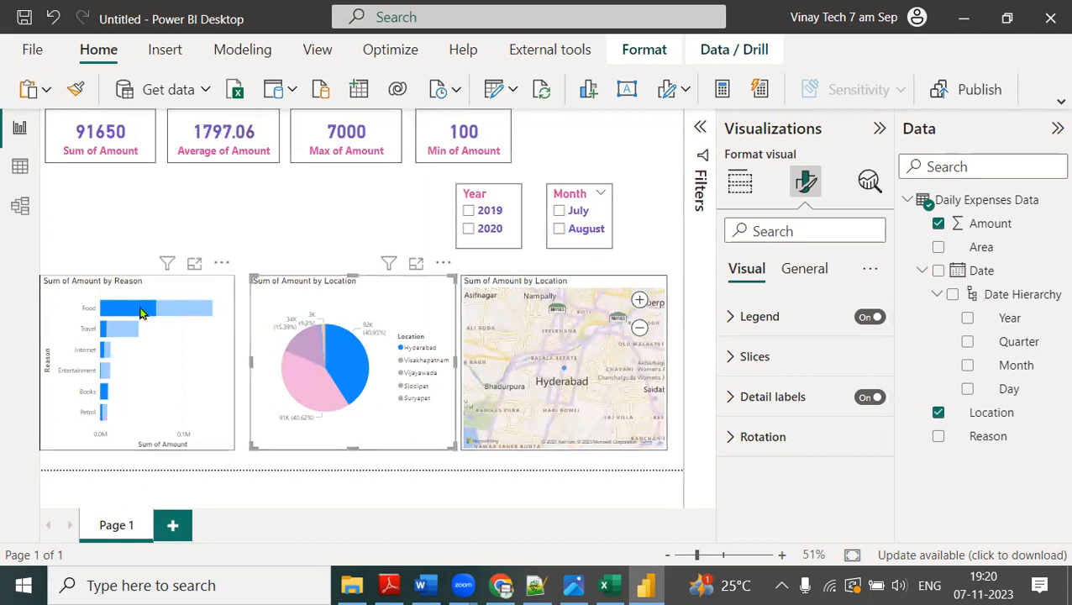
Step: Cross-filter the report page by the Food bar of the reason bar chart
{"action": "left_click", "coordinate": [178, 313]}
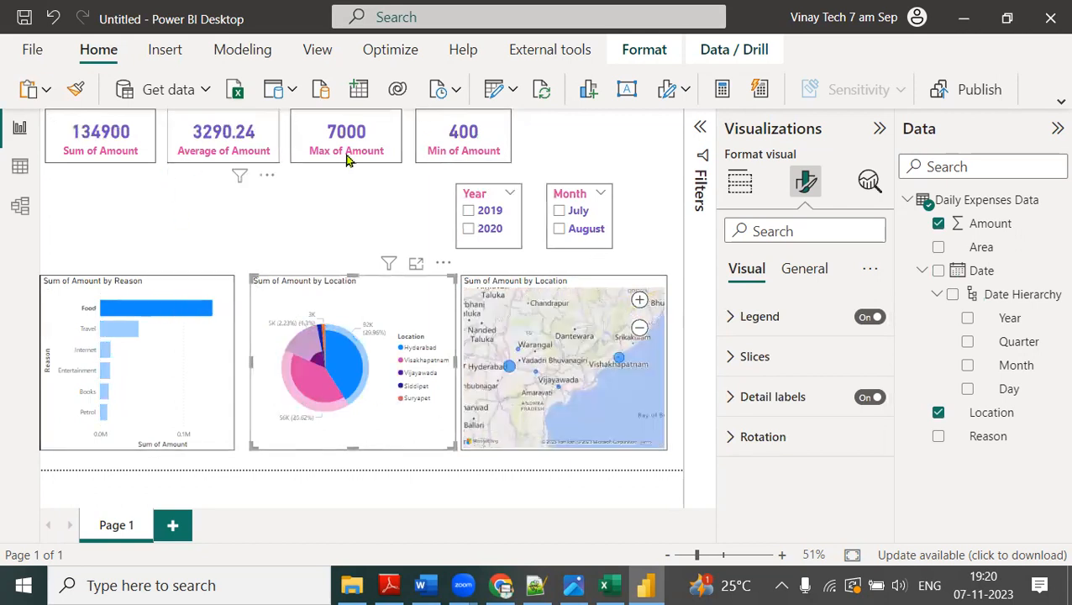
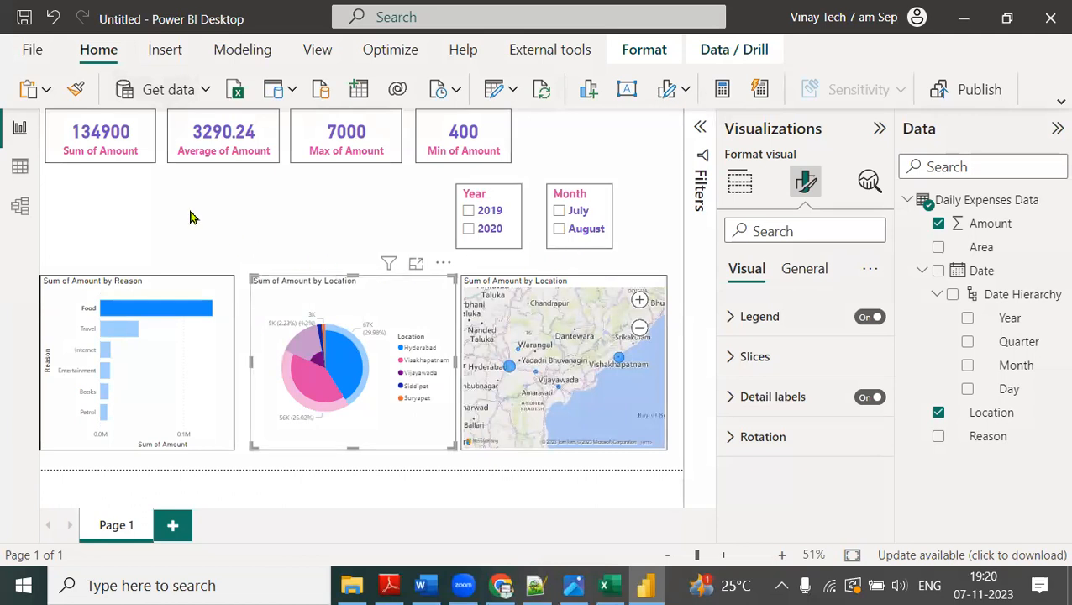
{"action": "mouse_move", "coordinate": [37, 110]}
{"action": "left_mouse_down"}
{"action": "mouse_move", "coordinate": [50, 155]}
{"action": "mouse_move", "coordinate": [646, 417]}
{"action": "mouse_move", "coordinate": [678, 457]}
{"action": "left_mouse_up"}
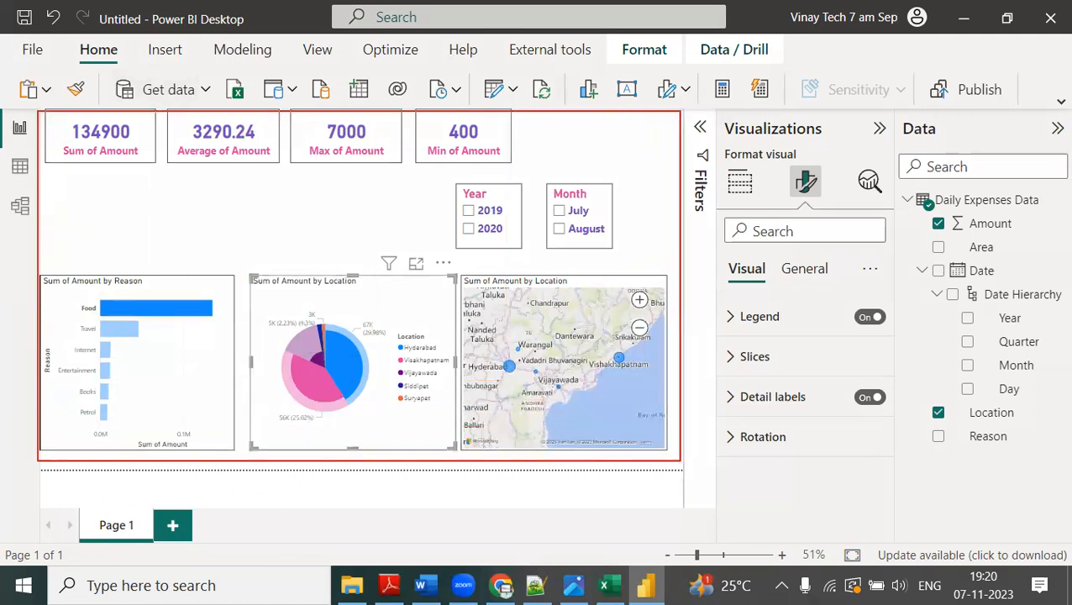
{"action": "mouse_move", "coordinate": [53, 20]}
{"action": "left_mouse_down"}
{"action": "mouse_move", "coordinate": [188, 74]}
{"action": "mouse_move", "coordinate": [119, 75]}
{"action": "left_mouse_up"}
{"action": "mouse_move", "coordinate": [839, 181]}
{"action": "left_mouse_down"}
{"action": "mouse_move", "coordinate": [974, 198]}
{"action": "mouse_move", "coordinate": [873, 334]}
{"action": "left_mouse_up"}
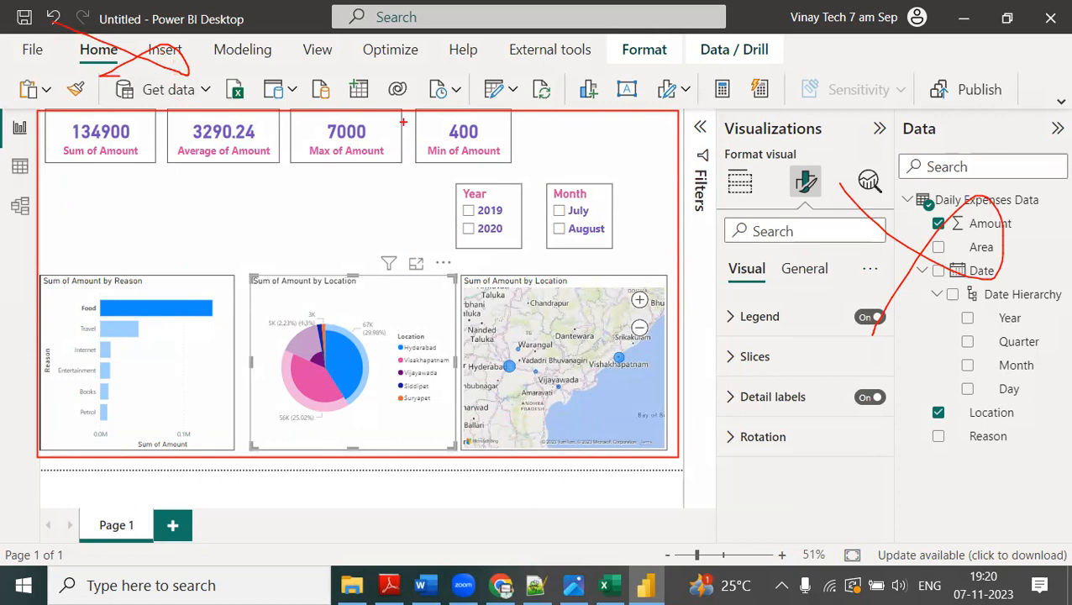
{"action": "key", "text": "Escape"}
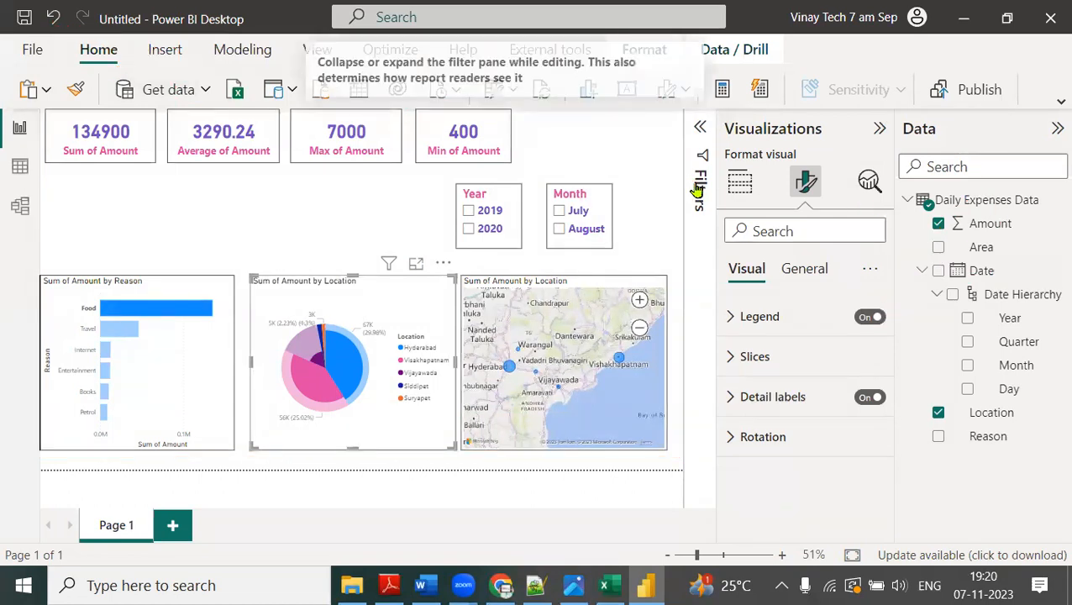
Step: Save the report in the Documents folder as a Power BI file named "Vinay Tech Power BI Second Demo Report 07_11_2023"
{"action": "left_click", "coordinate": [31, 50]}
{"action": "key", "text": "Escape"}
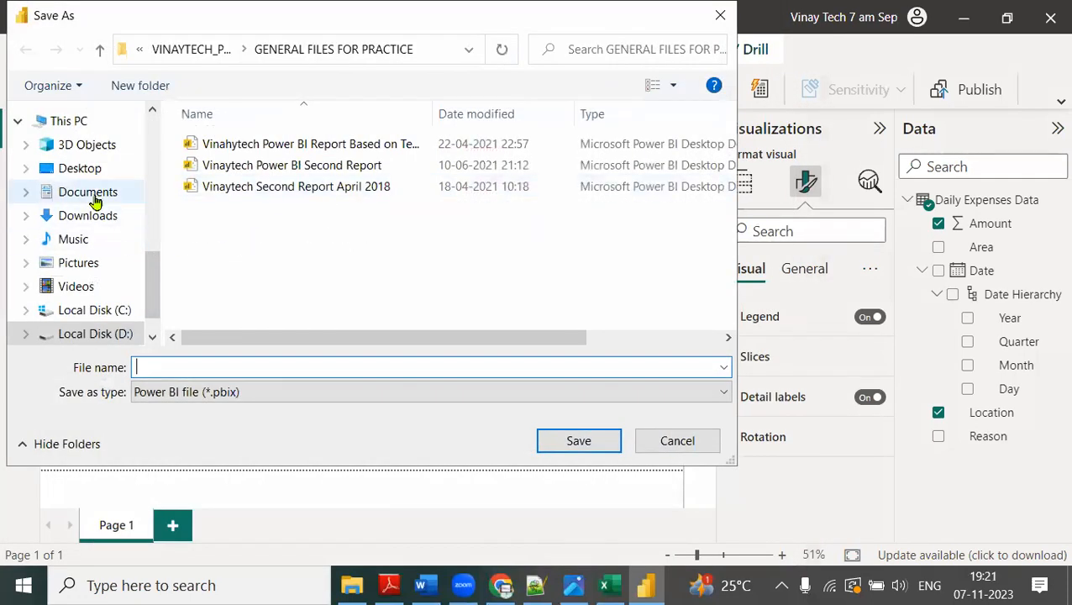
{"action": "left_click", "coordinate": [94, 193]}
{"action": "left_click", "coordinate": [213, 369]}
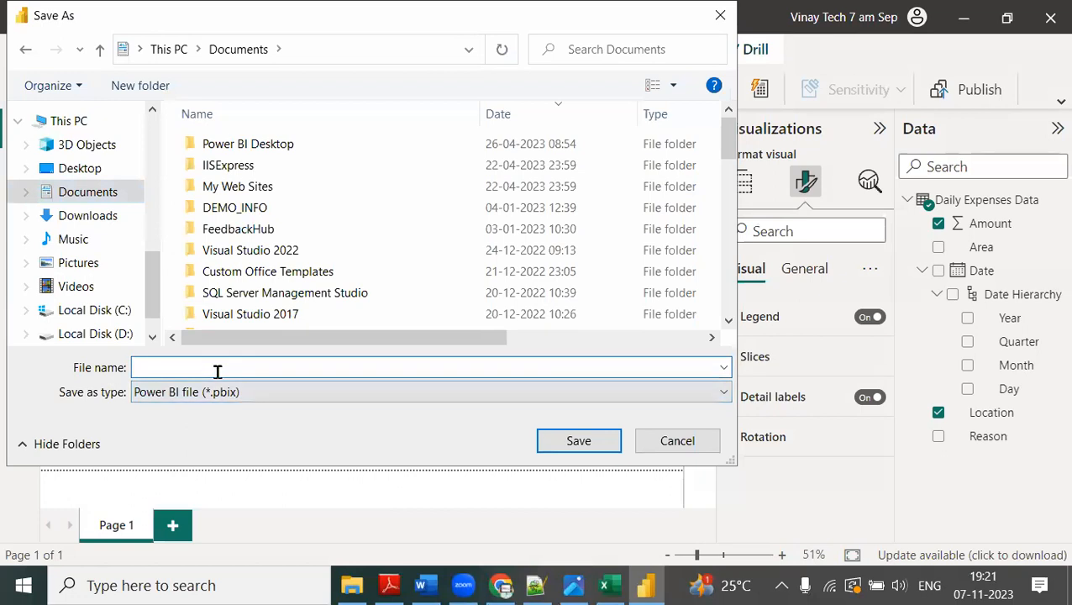
{"action": "type", "text": "Vinay Tech Power"}
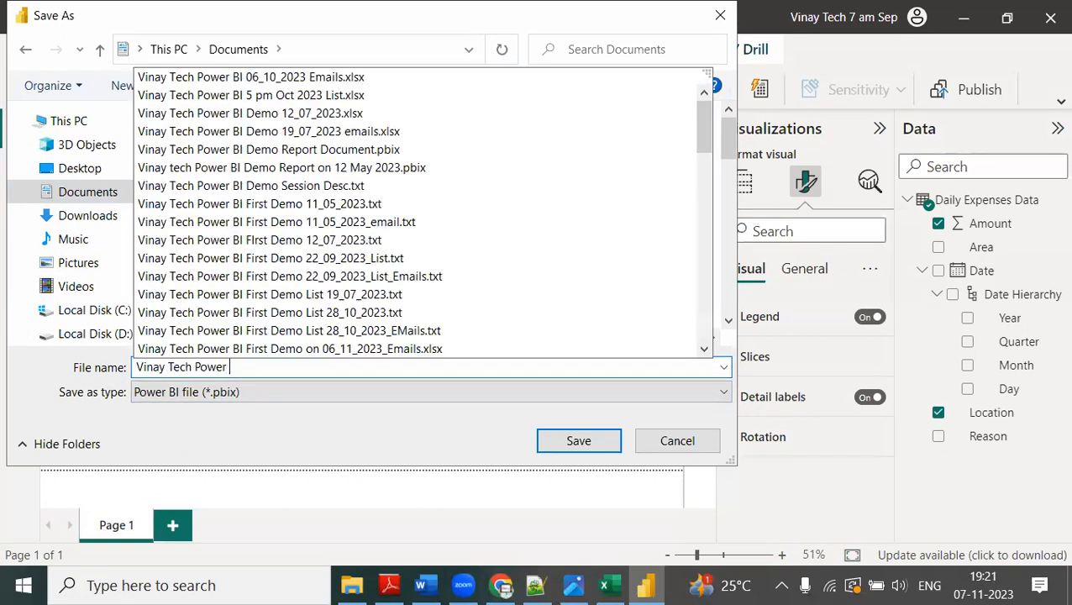
{"action": "type", "text": " BI Second Demo Report"}
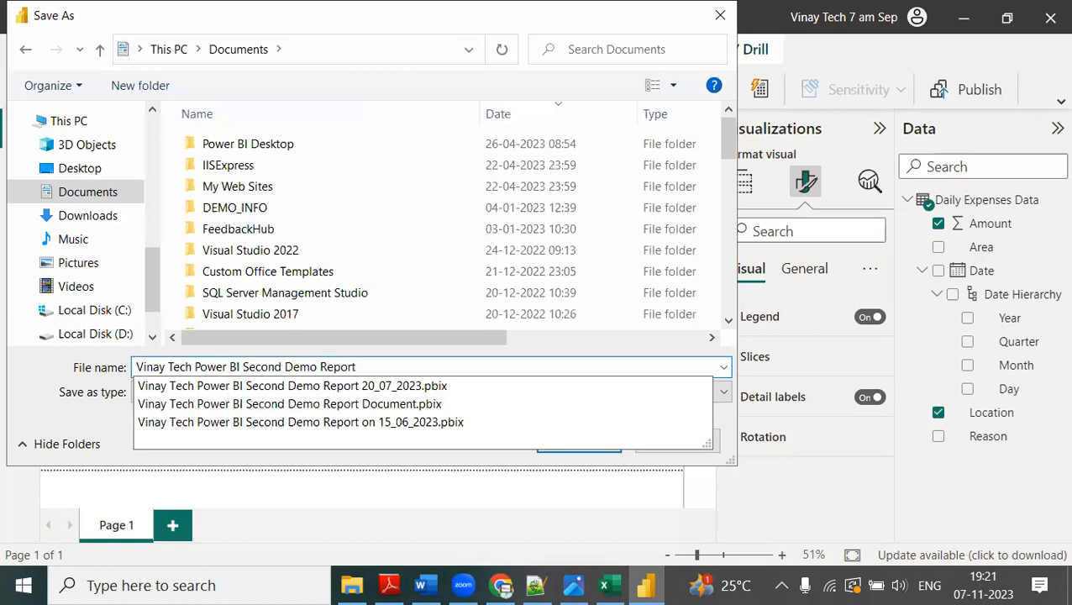
{"action": "type", "text": " 07"}
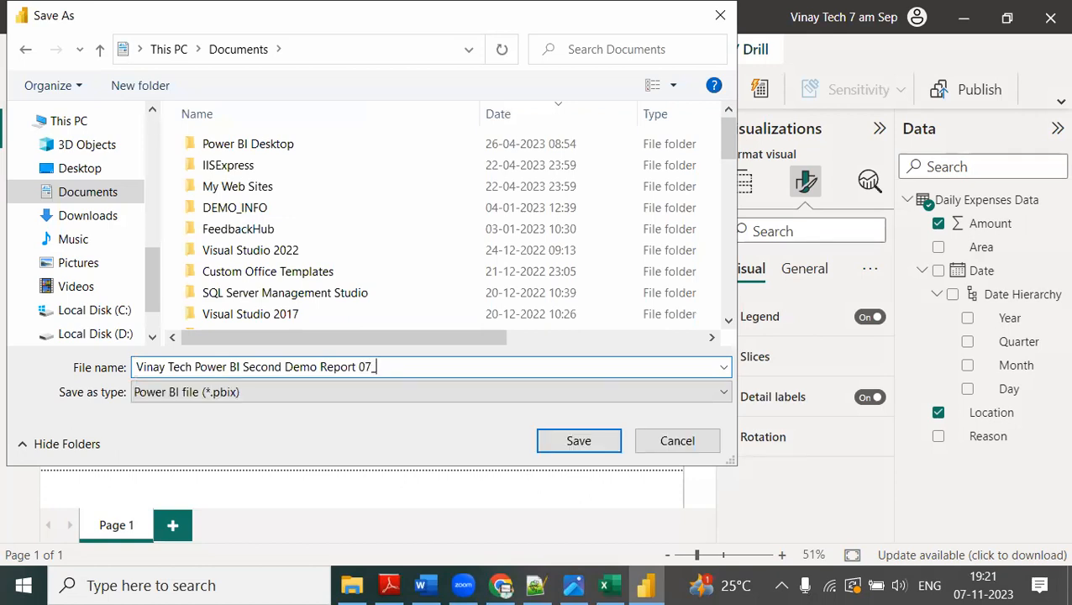
{"action": "type", "text": "_11_2023"}
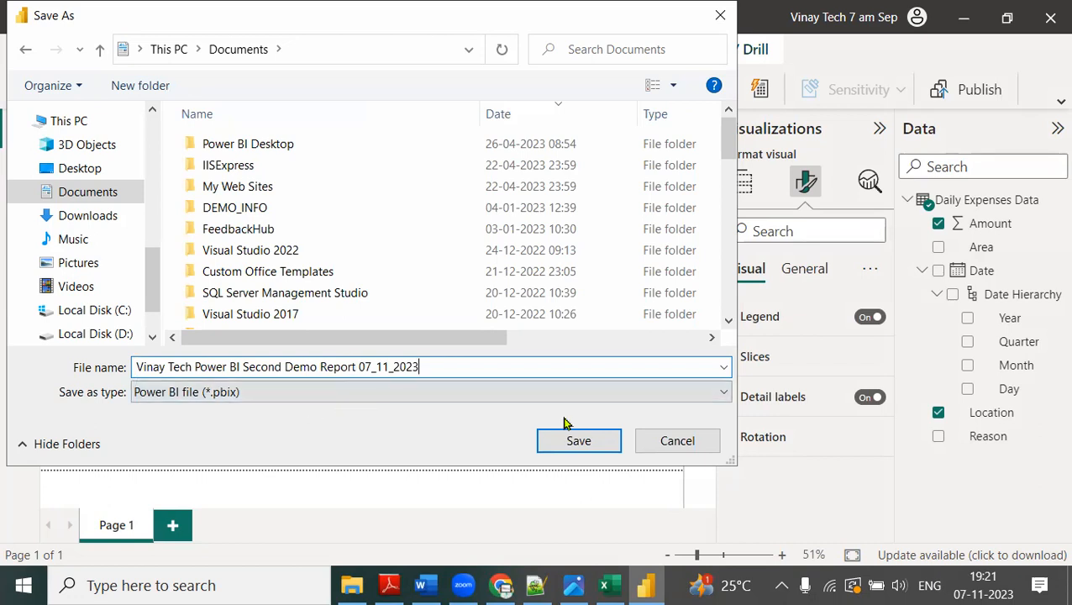
{"action": "left_click", "coordinate": [576, 441]}
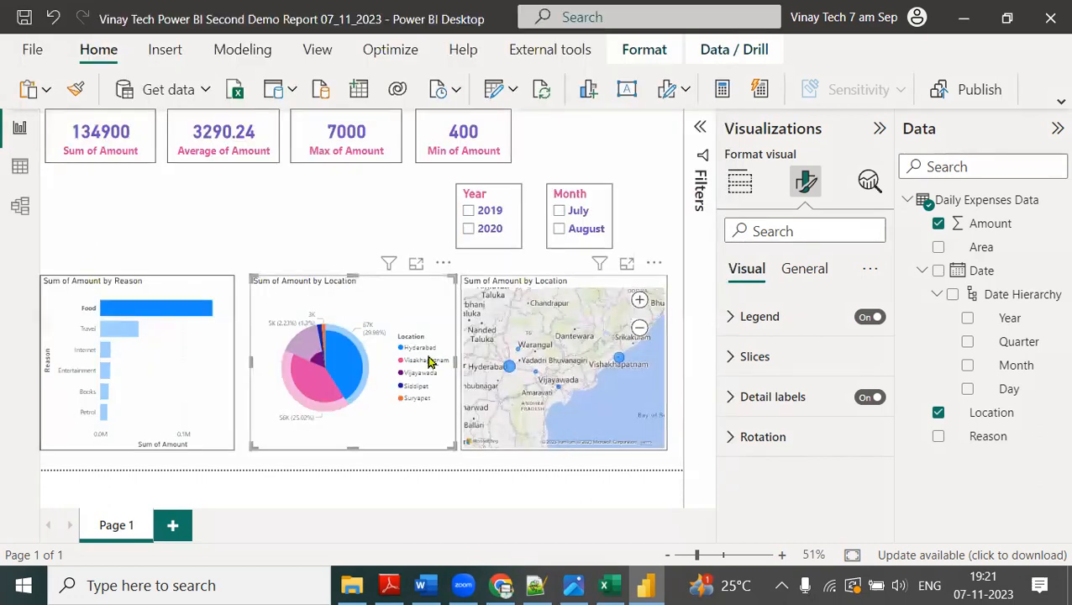
Step: Check the file type offered for saving the report under another name, and leave without saving a copy
{"action": "left_click", "coordinate": [23, 52]}
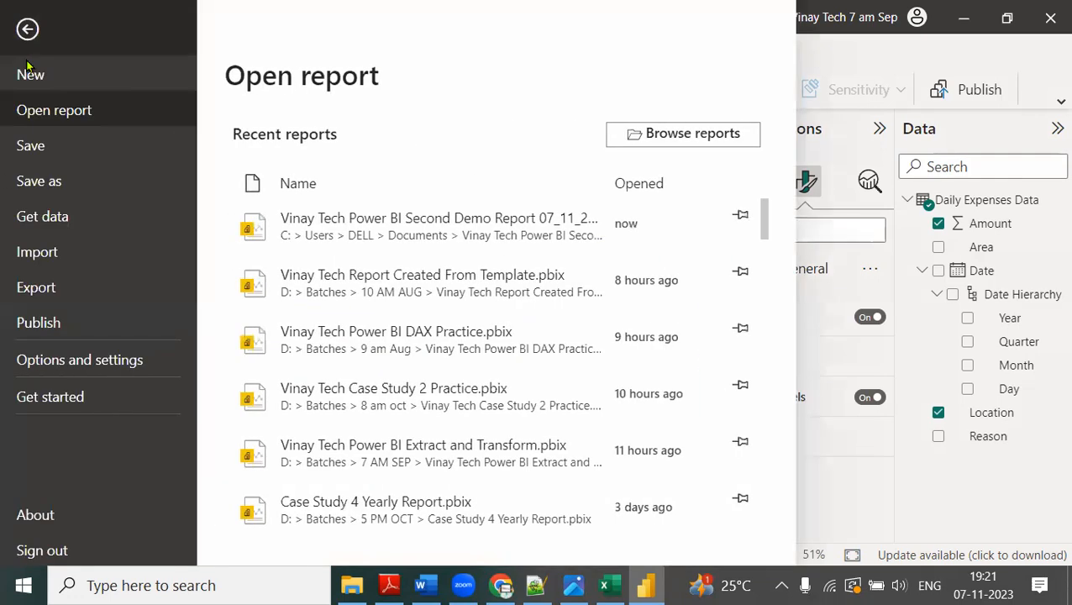
{"action": "left_click", "coordinate": [52, 190]}
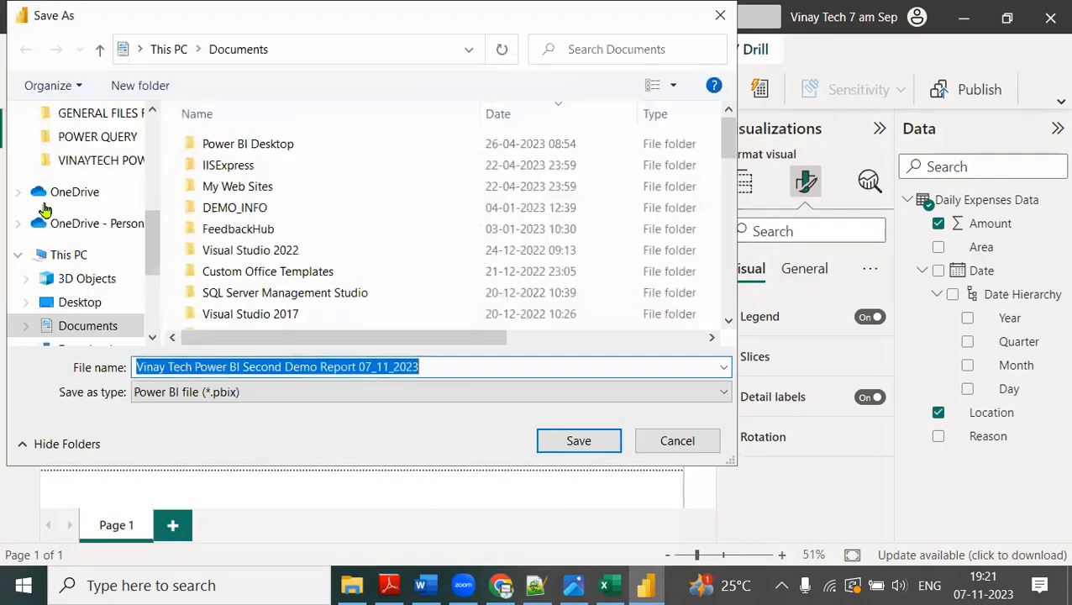
{"action": "key", "text": "ctrl+2"}
{"action": "mouse_move", "coordinate": [278, 398]}
{"action": "left_mouse_down"}
{"action": "mouse_move", "coordinate": [207, 364]}
{"action": "mouse_move", "coordinate": [257, 413]}
{"action": "mouse_move", "coordinate": [267, 386]}
{"action": "left_mouse_up"}
{"action": "mouse_move", "coordinate": [369, 159]}
{"action": "left_mouse_down"}
{"action": "mouse_move", "coordinate": [479, 202]}
{"action": "mouse_move", "coordinate": [548, 153]}
{"action": "mouse_move", "coordinate": [698, 183]}
{"action": "mouse_move", "coordinate": [764, 168]}
{"action": "mouse_move", "coordinate": [865, 168]}
{"action": "mouse_move", "coordinate": [873, 220]}
{"action": "left_mouse_up"}
{"action": "mouse_move", "coordinate": [396, 248]}
{"action": "left_mouse_down"}
{"action": "mouse_move", "coordinate": [395, 277]}
{"action": "mouse_move", "coordinate": [428, 290]}
{"action": "mouse_move", "coordinate": [470, 269]}
{"action": "mouse_move", "coordinate": [580, 294]}
{"action": "mouse_move", "coordinate": [648, 252]}
{"action": "mouse_move", "coordinate": [688, 294]}
{"action": "left_mouse_up"}
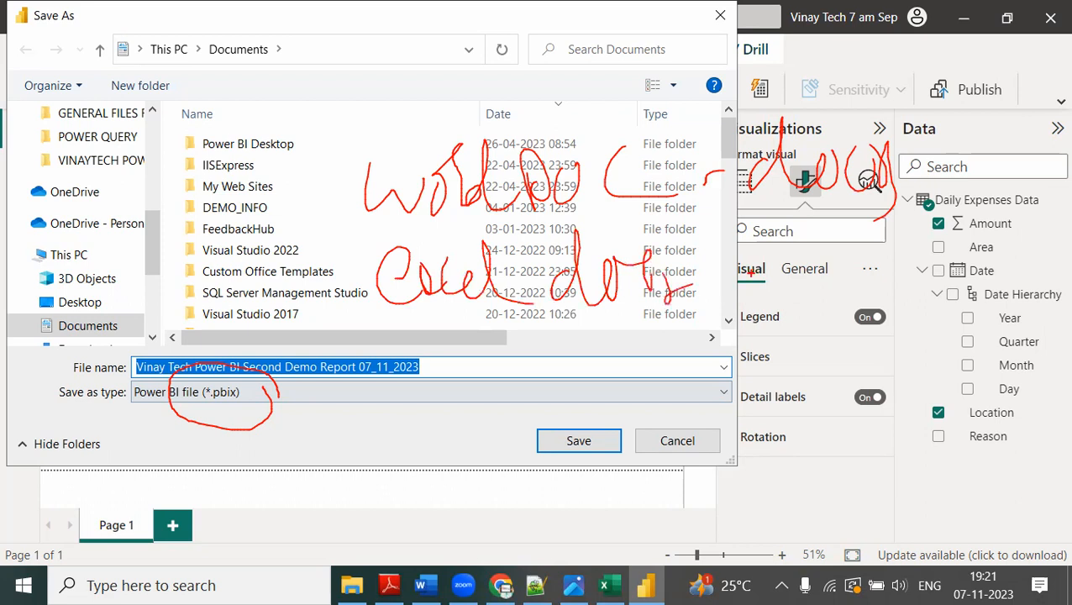
{"action": "mouse_move", "coordinate": [837, 258]}
{"action": "left_mouse_down"}
{"action": "mouse_move", "coordinate": [858, 290]}
{"action": "mouse_move", "coordinate": [915, 252]}
{"action": "mouse_move", "coordinate": [957, 289]}
{"action": "mouse_move", "coordinate": [987, 277]}
{"action": "left_mouse_up"}
{"action": "left_click_drag", "start_coordinate": [242, 419], "coordinate": [315, 411]}
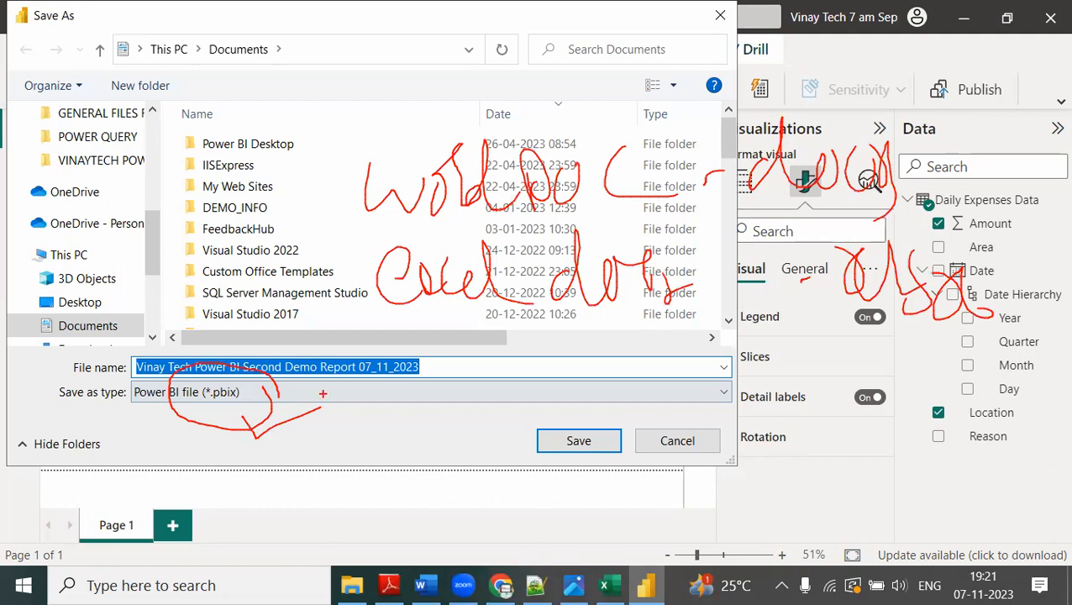
{"action": "left_click", "coordinate": [677, 440]}
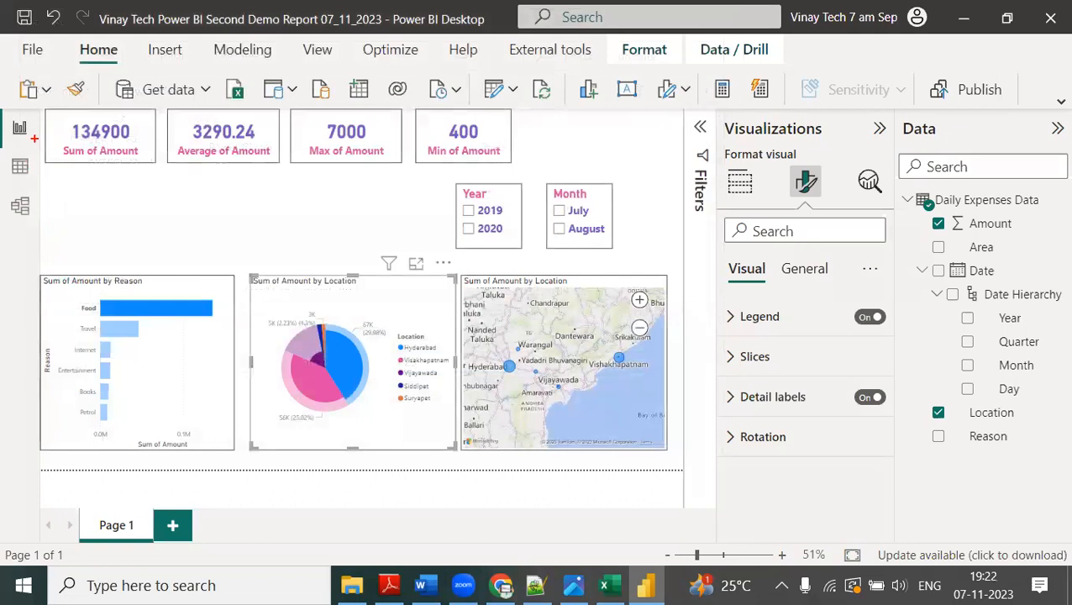
{"action": "mouse_move", "coordinate": [45, 106]}
{"action": "left_mouse_down"}
{"action": "mouse_move", "coordinate": [412, 394]}
{"action": "mouse_move", "coordinate": [698, 471]}
{"action": "mouse_move", "coordinate": [673, 456]}
{"action": "left_mouse_up"}
{"action": "mouse_move", "coordinate": [556, 110]}
{"action": "left_mouse_down"}
{"action": "mouse_move", "coordinate": [560, 123]}
{"action": "mouse_move", "coordinate": [617, 139]}
{"action": "mouse_move", "coordinate": [657, 185]}
{"action": "mouse_move", "coordinate": [720, 109]}
{"action": "left_mouse_up"}
{"action": "left_click_drag", "start_coordinate": [661, 249], "coordinate": [957, 344]}
{"action": "left_click_drag", "start_coordinate": [914, 301], "coordinate": [927, 363]}
{"action": "mouse_move", "coordinate": [1026, 338]}
{"action": "left_mouse_down"}
{"action": "mouse_move", "coordinate": [1012, 368]}
{"action": "mouse_move", "coordinate": [1020, 405]}
{"action": "left_mouse_up"}
{"action": "mouse_move", "coordinate": [1040, 373]}
{"action": "left_mouse_down"}
{"action": "mouse_move", "coordinate": [1063, 386]}
{"action": "mouse_move", "coordinate": [1066, 411]}
{"action": "left_mouse_up"}
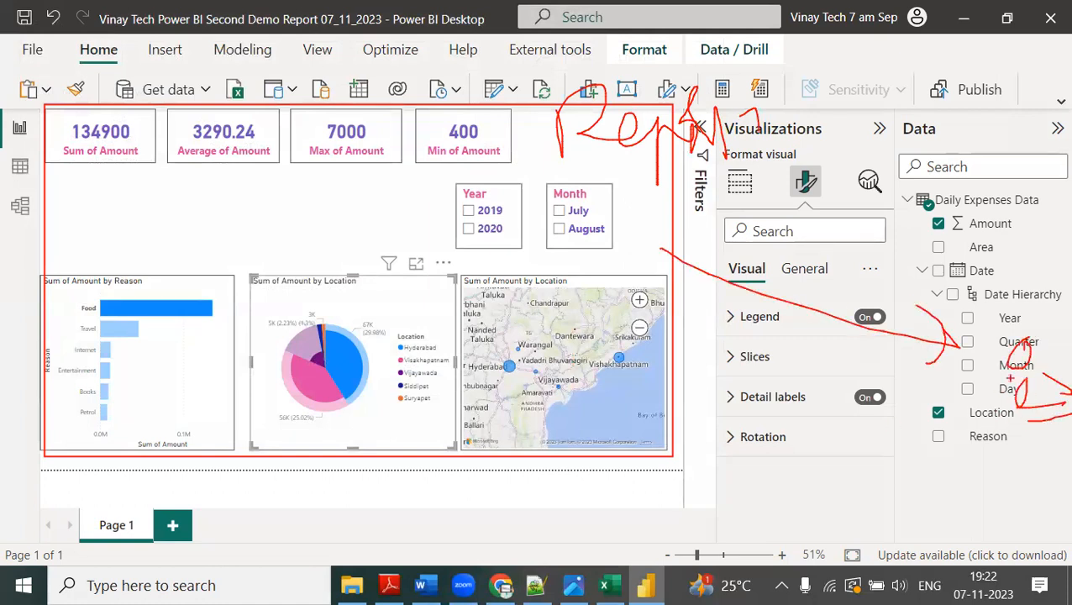
{"action": "mouse_move", "coordinate": [805, 202]}
{"action": "left_mouse_down"}
{"action": "mouse_move", "coordinate": [777, 252]}
{"action": "mouse_move", "coordinate": [831, 294]}
{"action": "mouse_move", "coordinate": [719, 262]}
{"action": "left_mouse_up"}
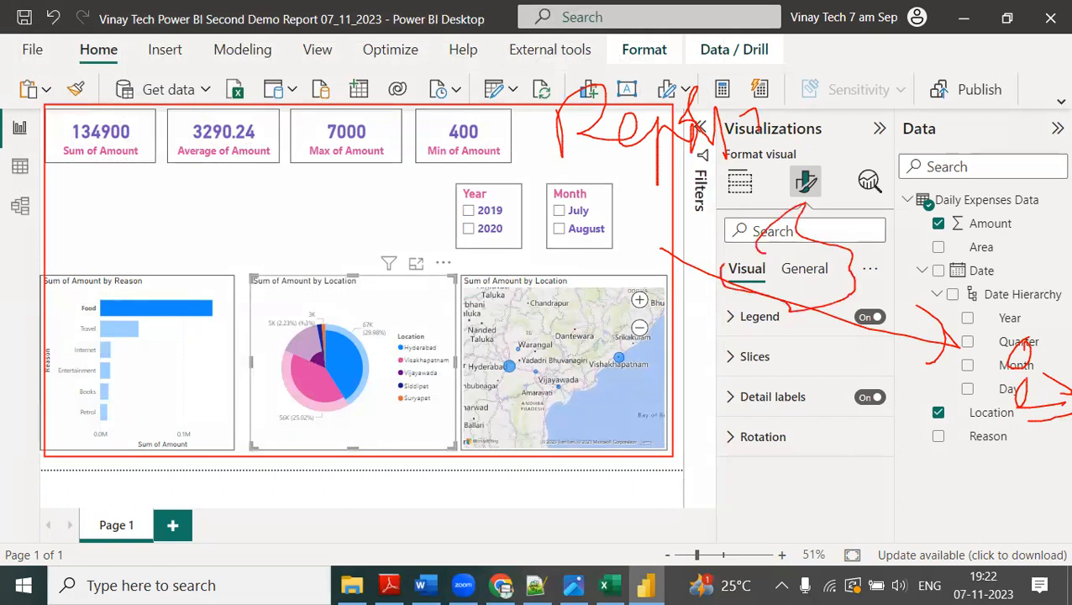
{"action": "mouse_move", "coordinate": [748, 354]}
{"action": "left_mouse_down"}
{"action": "mouse_move", "coordinate": [837, 354]}
{"action": "mouse_move", "coordinate": [766, 496]}
{"action": "mouse_move", "coordinate": [839, 366]}
{"action": "left_mouse_up"}
{"action": "left_click_drag", "start_coordinate": [793, 494], "coordinate": [884, 465]}
{"action": "left_click_drag", "start_coordinate": [833, 434], "coordinate": [882, 462]}
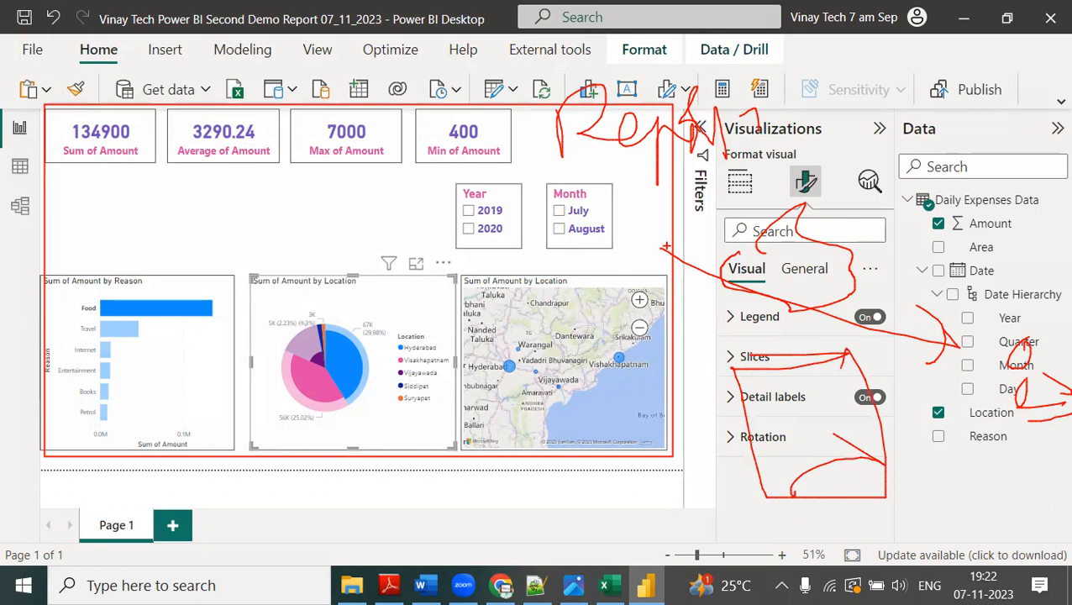
{"action": "mouse_move", "coordinate": [651, 380]}
{"action": "left_mouse_down"}
{"action": "mouse_move", "coordinate": [684, 412]}
{"action": "mouse_move", "coordinate": [739, 409]}
{"action": "left_mouse_up"}
{"action": "mouse_move", "coordinate": [862, 423]}
{"action": "left_mouse_down"}
{"action": "mouse_move", "coordinate": [944, 389]}
{"action": "mouse_move", "coordinate": [963, 354]}
{"action": "left_mouse_up"}
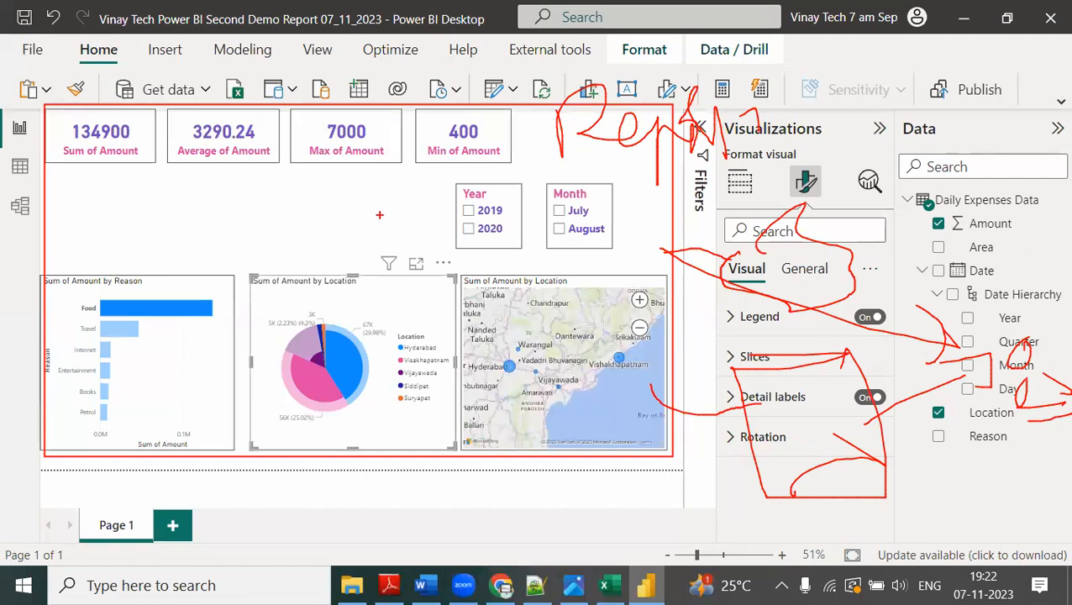
{"action": "left_click_drag", "start_coordinate": [972, 434], "coordinate": [1043, 426]}
{"action": "left_click_drag", "start_coordinate": [767, 273], "coordinate": [853, 252]}
{"action": "left_click_drag", "start_coordinate": [799, 395], "coordinate": [914, 380]}
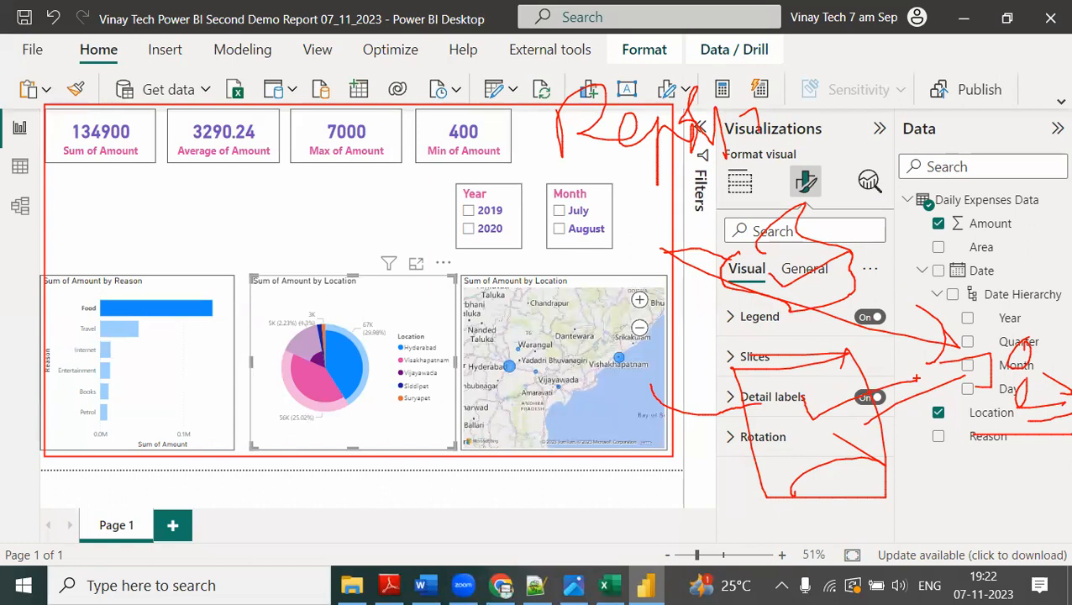
{"action": "left_click_drag", "start_coordinate": [826, 282], "coordinate": [880, 257]}
{"action": "left_click_drag", "start_coordinate": [779, 357], "coordinate": [889, 324]}
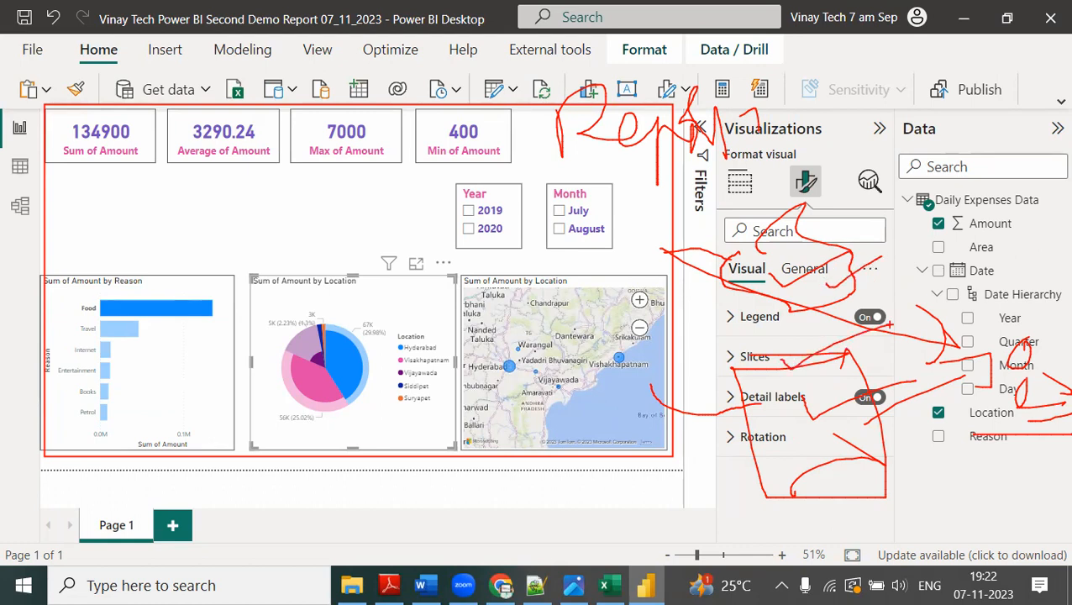
{"action": "left_click", "coordinate": [547, 136]}
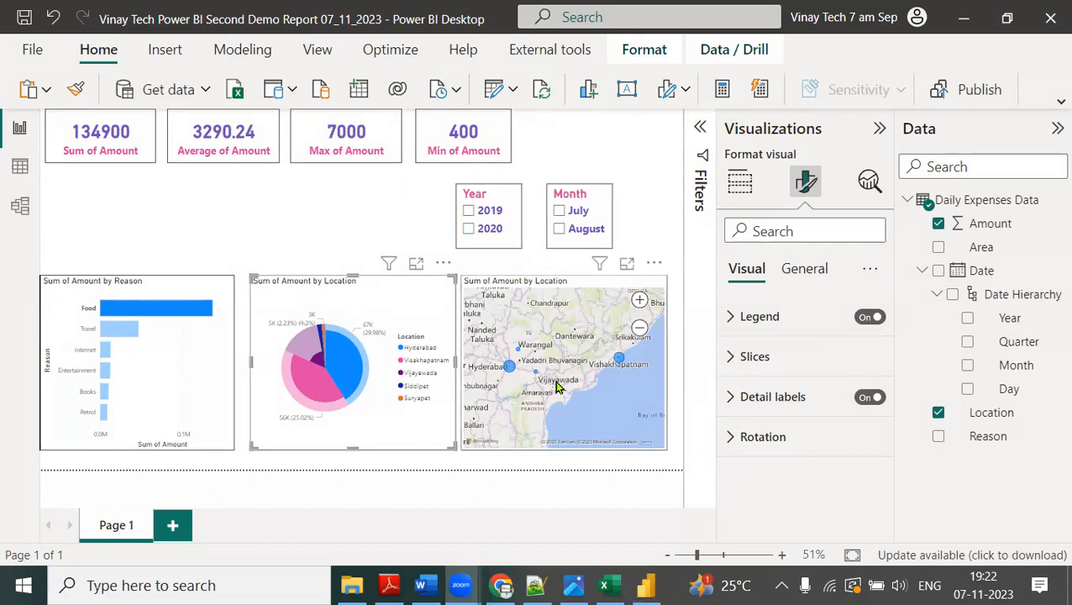
Step: Show the build settings of the location pie chart, and close Power BI Desktop
{"action": "left_click", "coordinate": [739, 181]}
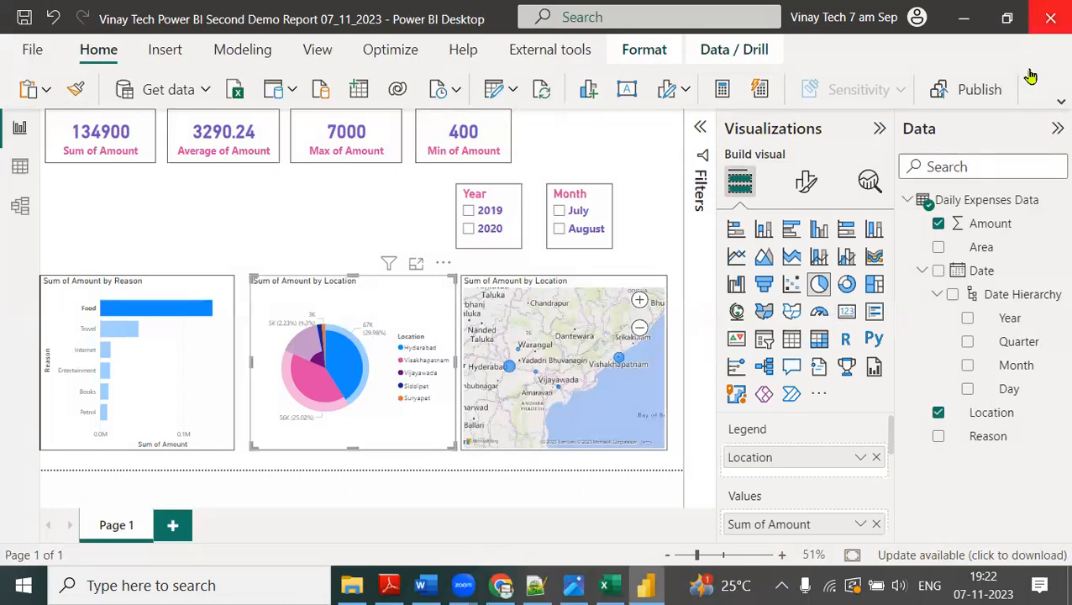
{"action": "left_click", "coordinate": [1048, 18]}
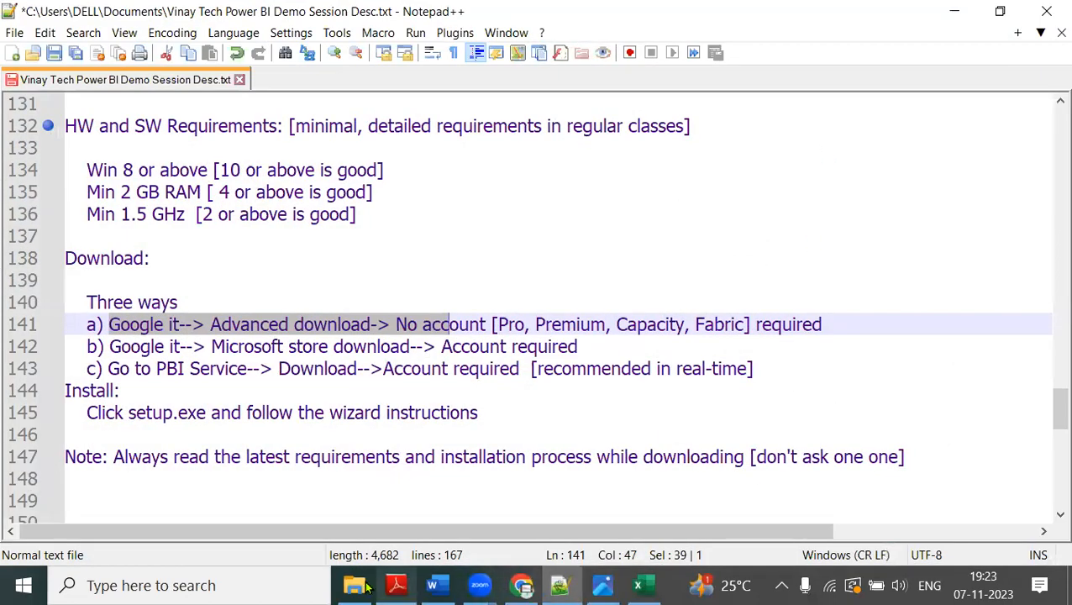
Step: Switch to the Photos app and page back through the demo slides to 3_1.jpg
{"action": "left_click", "coordinate": [602, 585]}
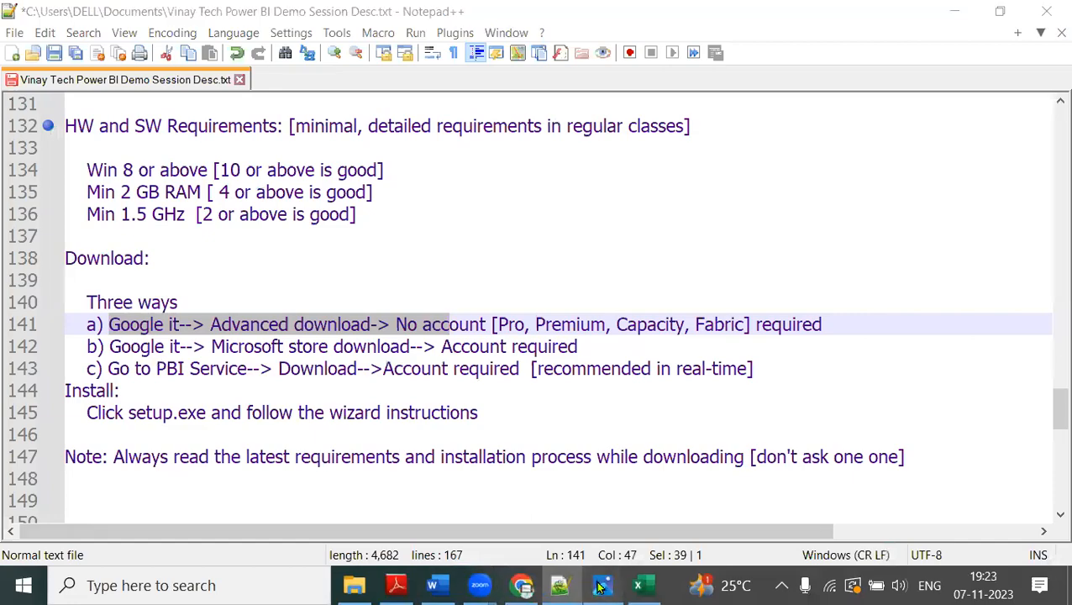
{"action": "left_click", "coordinate": [19, 306]}
{"action": "left_click", "coordinate": [19, 306]}
{"action": "left_click", "coordinate": [19, 306]}
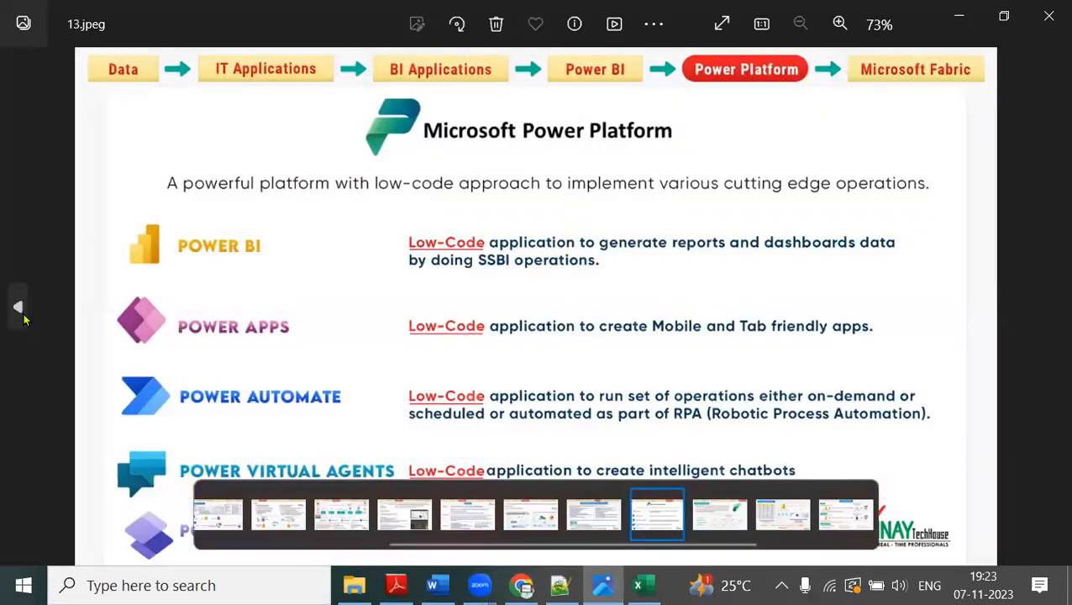
{"action": "left_click", "coordinate": [19, 307]}
{"action": "left_click", "coordinate": [19, 306]}
{"action": "left_click", "coordinate": [18, 306]}
{"action": "left_click", "coordinate": [18, 306]}
{"action": "left_click", "coordinate": [18, 307]}
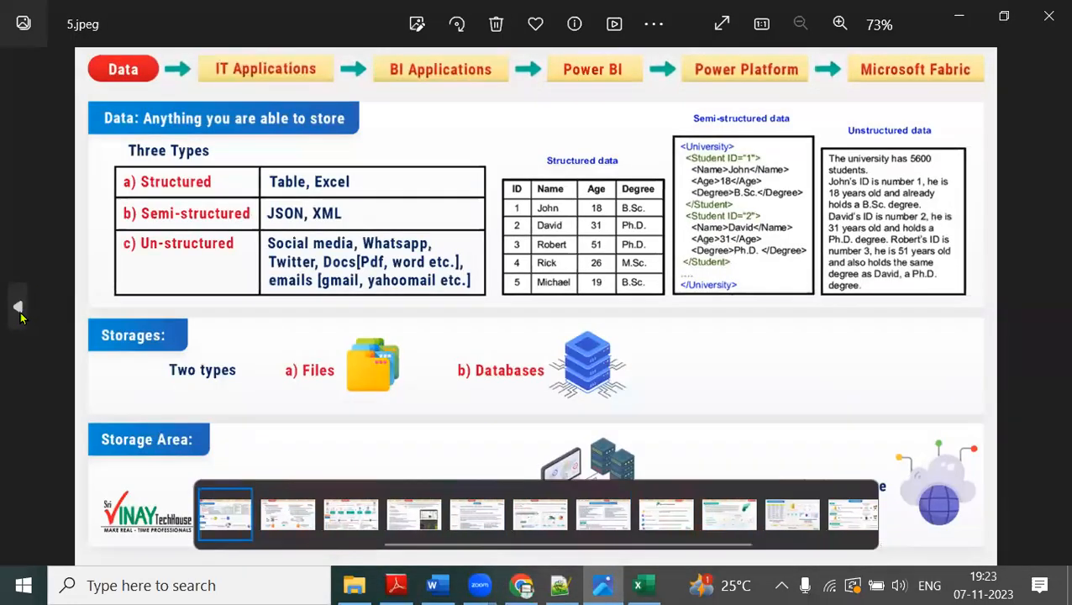
{"action": "left_click", "coordinate": [18, 306]}
{"action": "left_click", "coordinate": [19, 306]}
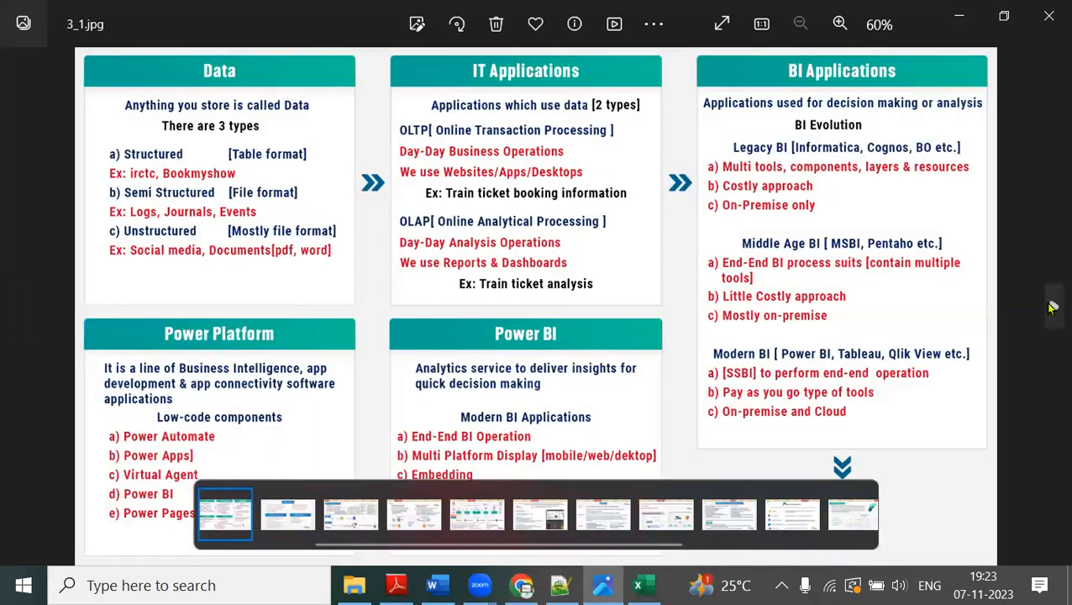
Step: Show the slides full screen and page back to the Power BI Demo slide with the trainer and course details
{"action": "left_click", "coordinate": [1049, 306]}
{"action": "left_click", "coordinate": [721, 25]}
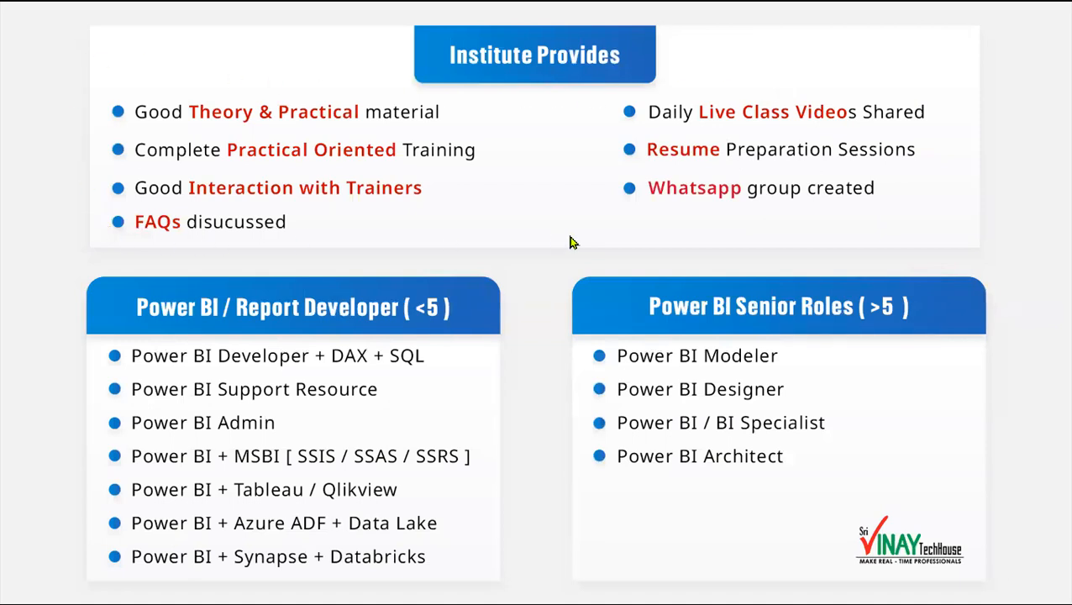
{"action": "left_click", "coordinate": [22, 312]}
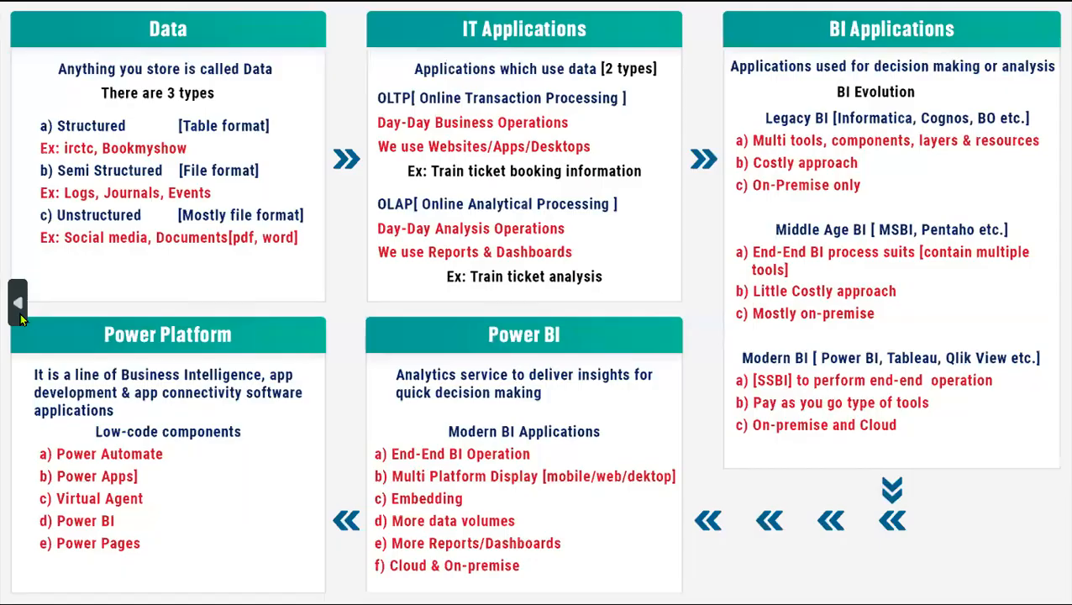
{"action": "left_click", "coordinate": [23, 315]}
{"action": "left_click", "coordinate": [23, 316]}
{"action": "left_click", "coordinate": [23, 314]}
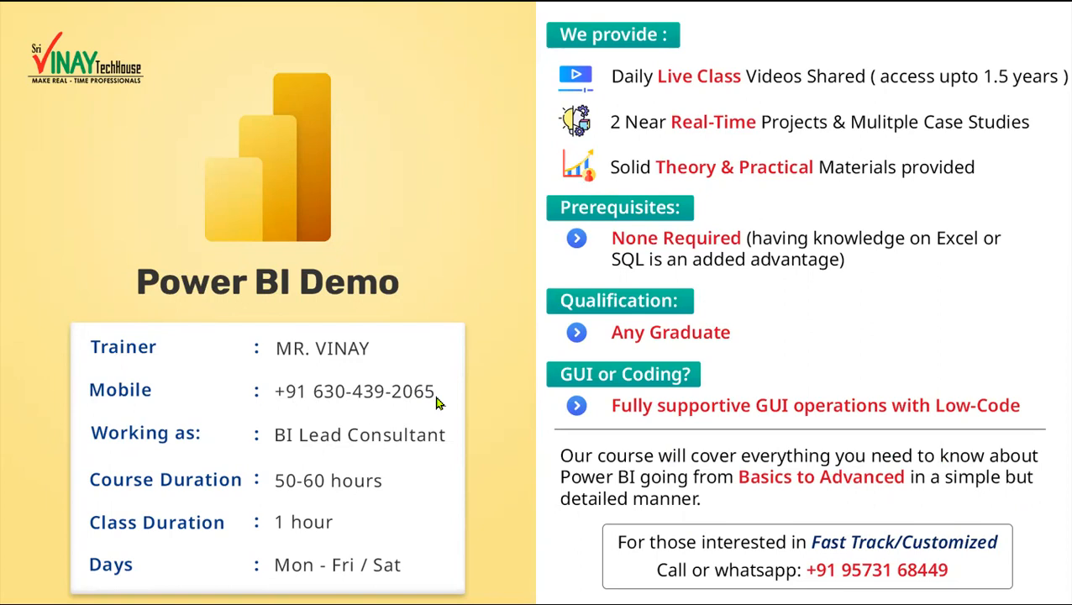
Step: Switch to Notepad++ and go back in the session notes to the start of the Second Demo section
{"action": "key", "text": "alt+Tab"}
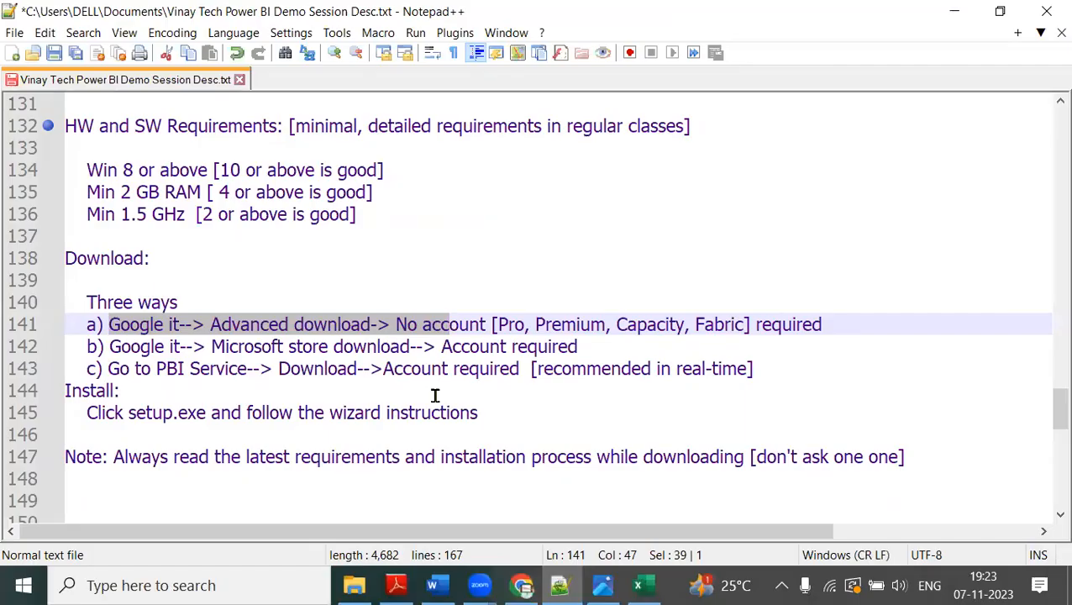
{"action": "scroll", "coordinate": [437, 386], "scroll_direction": "up", "scroll_amount": 19}
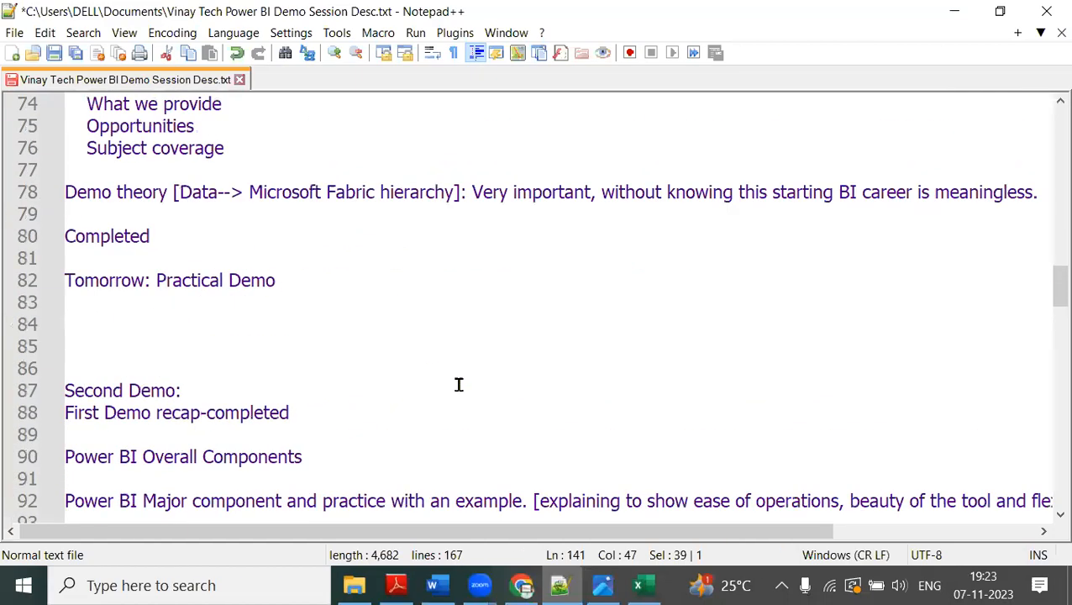
Step: Go back in the notes to the demo agendas and highlight the first demo's items and the second demo's time, recap and practical items
{"action": "scroll", "coordinate": [459, 384], "scroll_direction": "up", "scroll_amount": 18}
{"action": "scroll", "coordinate": [464, 383], "scroll_direction": "down", "scroll_amount": 2}
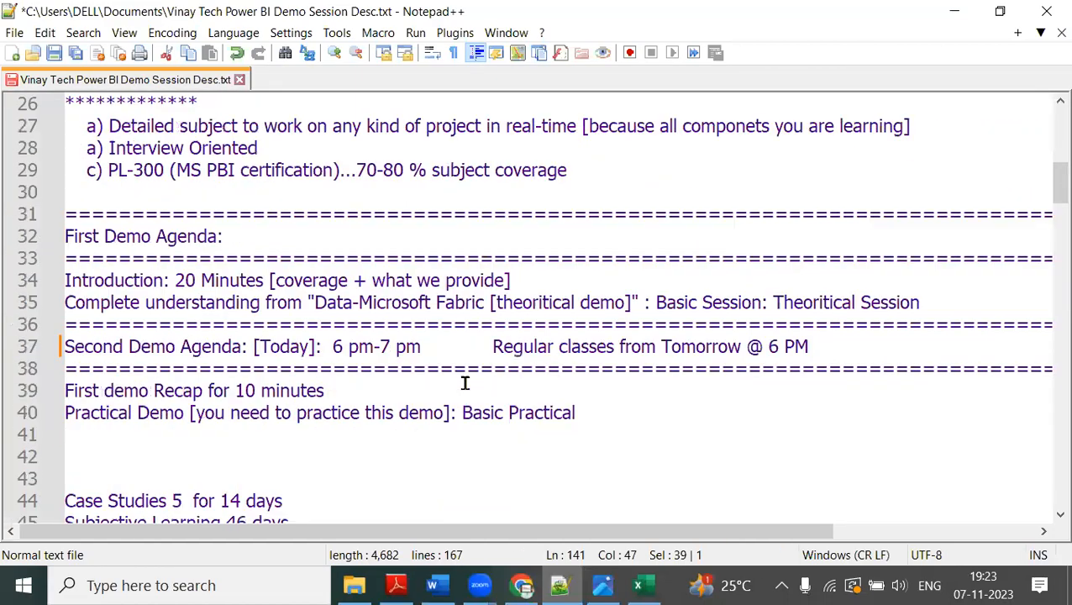
{"action": "scroll", "coordinate": [464, 383], "scroll_direction": "down", "scroll_amount": 1}
{"action": "left_click_drag", "start_coordinate": [177, 208], "coordinate": [520, 207]}
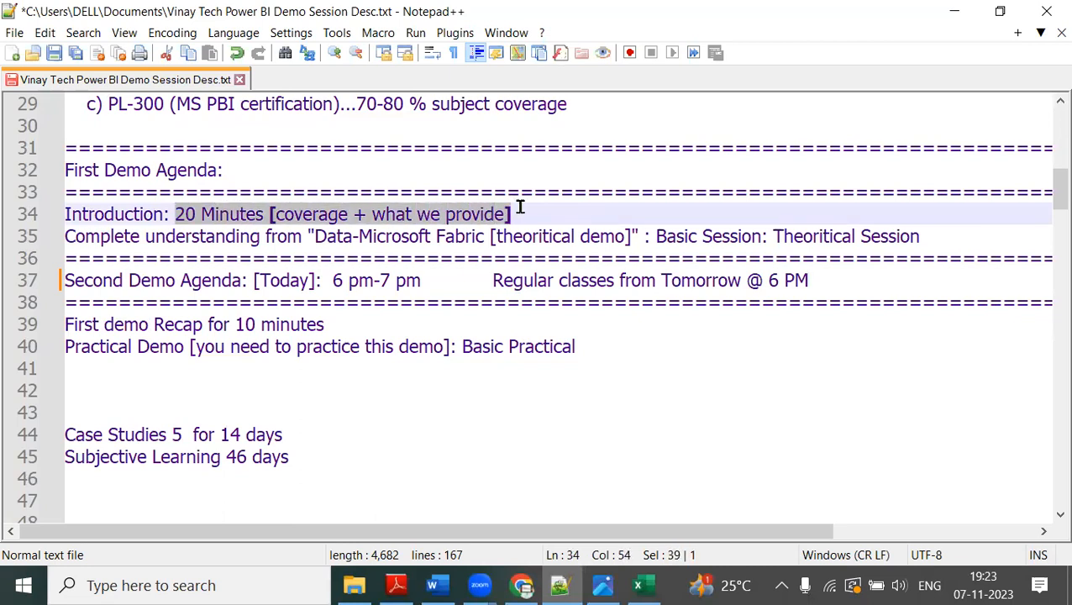
{"action": "left_click_drag", "start_coordinate": [318, 242], "coordinate": [932, 231]}
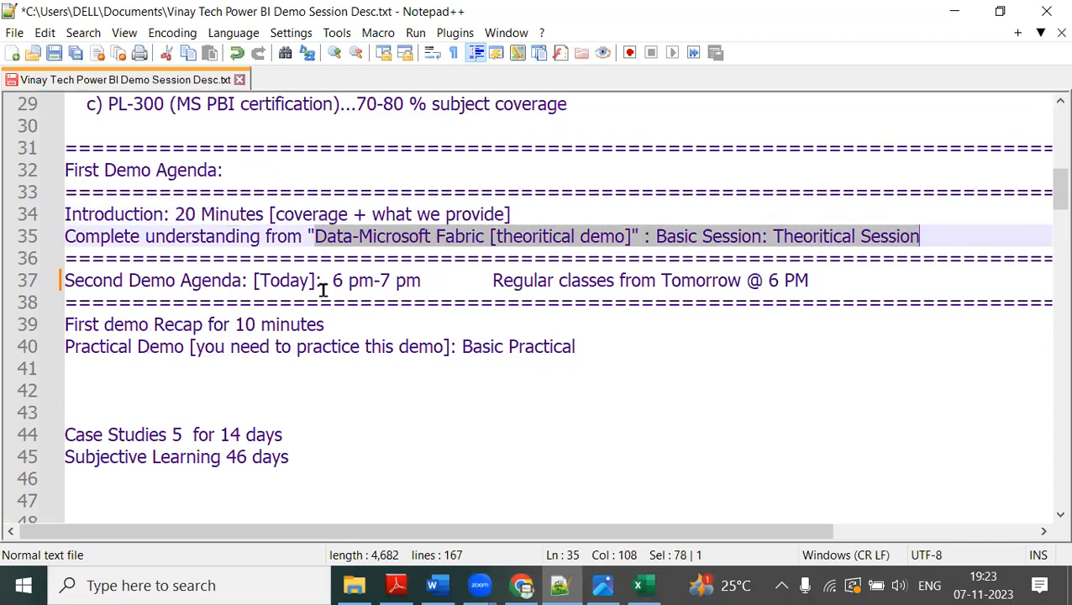
{"action": "left_click_drag", "start_coordinate": [232, 283], "coordinate": [440, 284]}
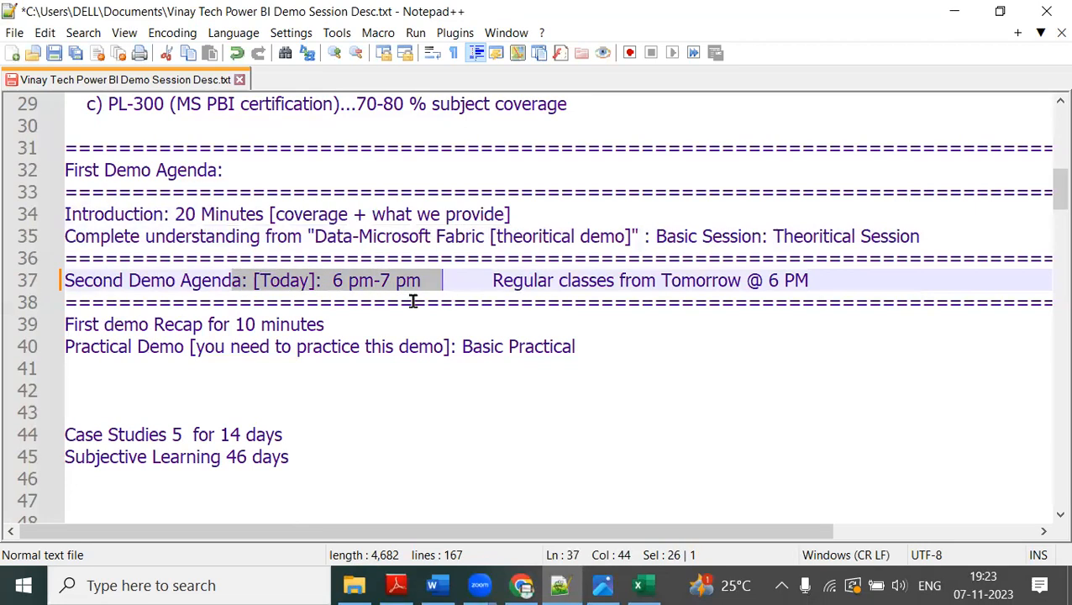
{"action": "left_click_drag", "start_coordinate": [69, 322], "coordinate": [307, 324]}
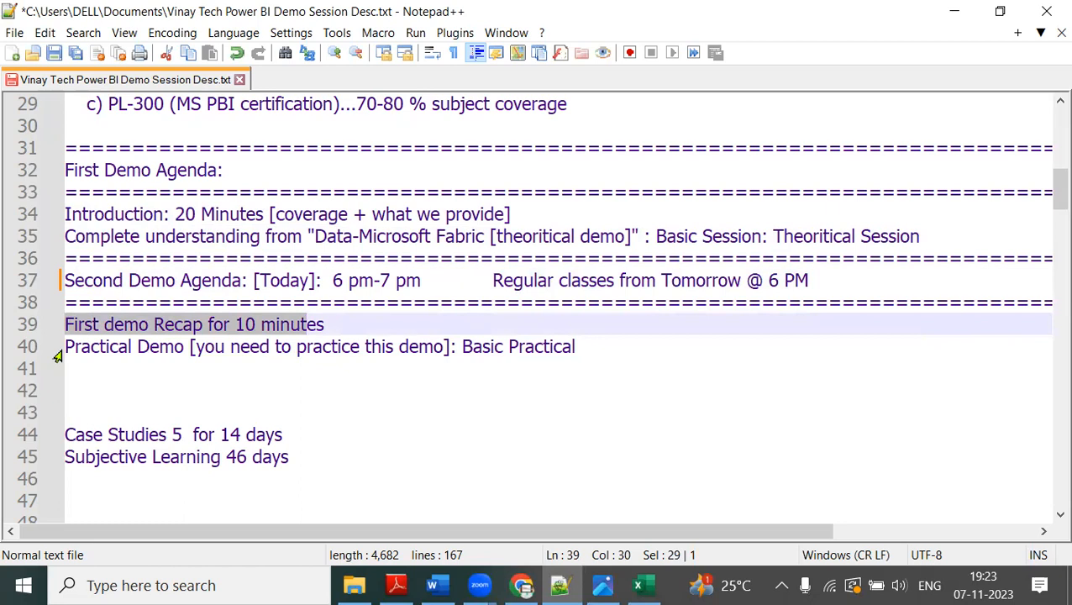
{"action": "left_click_drag", "start_coordinate": [67, 347], "coordinate": [597, 354]}
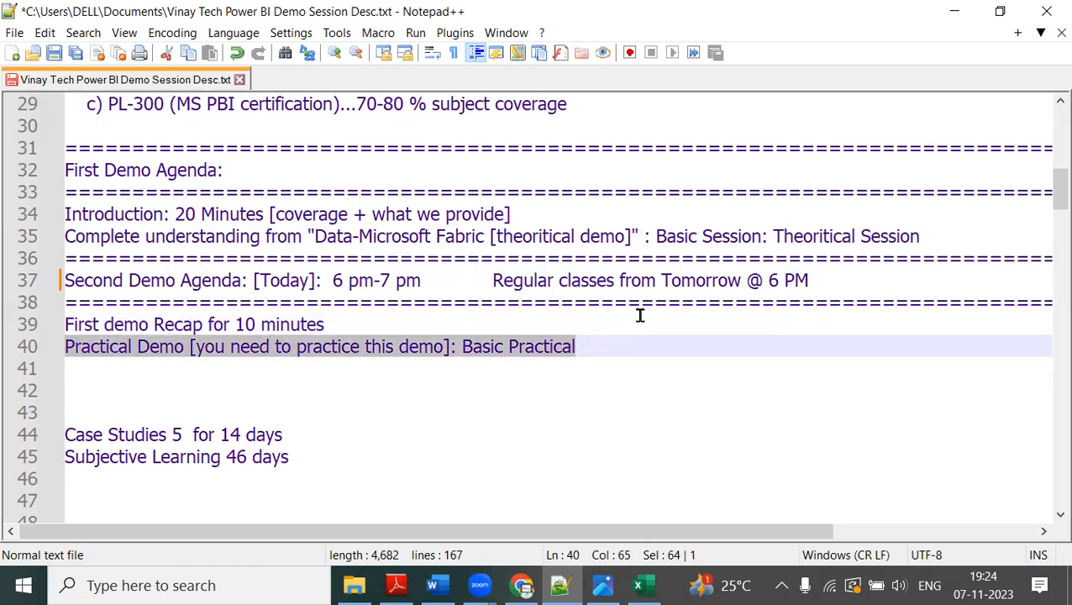
Step: Highlight the note "Regular classes from Tomorrow @ 6 PM" on the Second Demo Agenda line
{"action": "left_click_drag", "start_coordinate": [492, 280], "coordinate": [825, 279]}
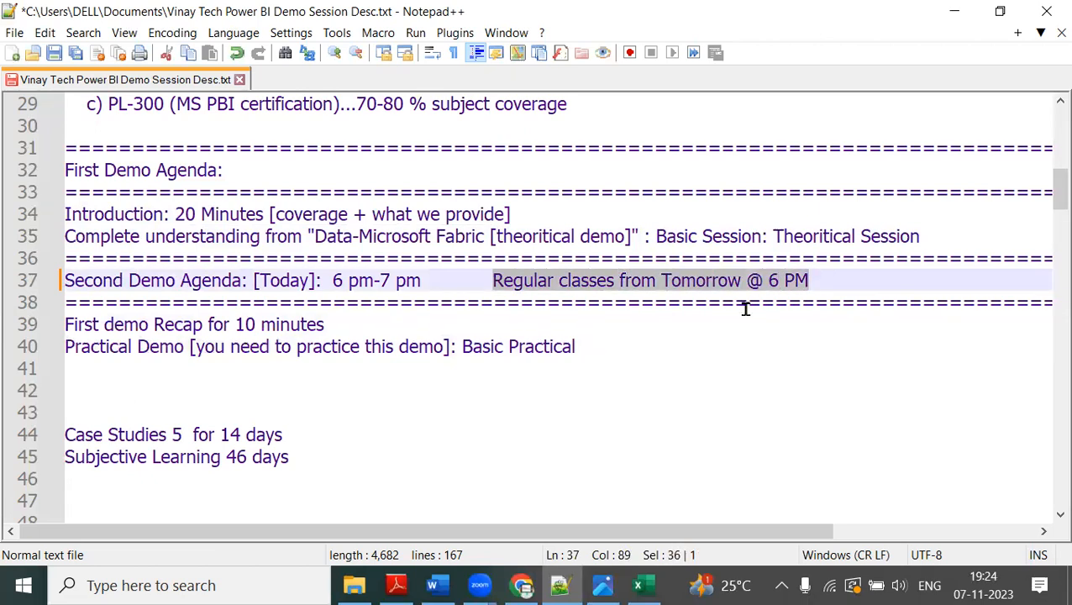
{"action": "left_click", "coordinate": [733, 287]}
{"action": "left_click_drag", "start_coordinate": [501, 280], "coordinate": [823, 280]}
Step: Highlight the three course objectives: detailed real-time subject, Interview Oriented, and PL-300 certification coverage
{"action": "scroll", "coordinate": [476, 298], "scroll_direction": "up", "scroll_amount": 2}
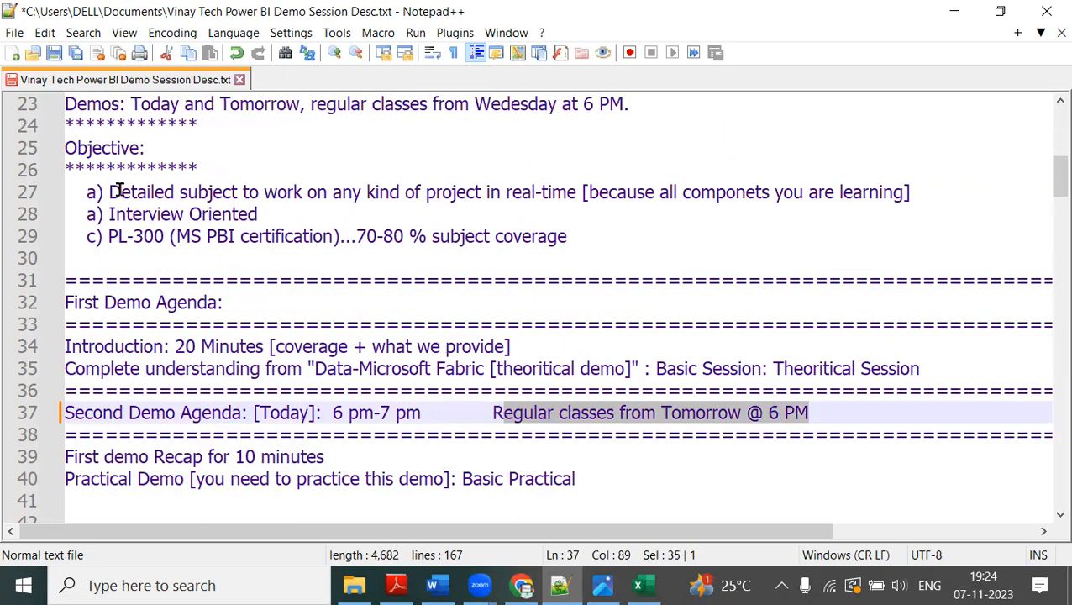
{"action": "left_click_drag", "start_coordinate": [106, 192], "coordinate": [933, 191]}
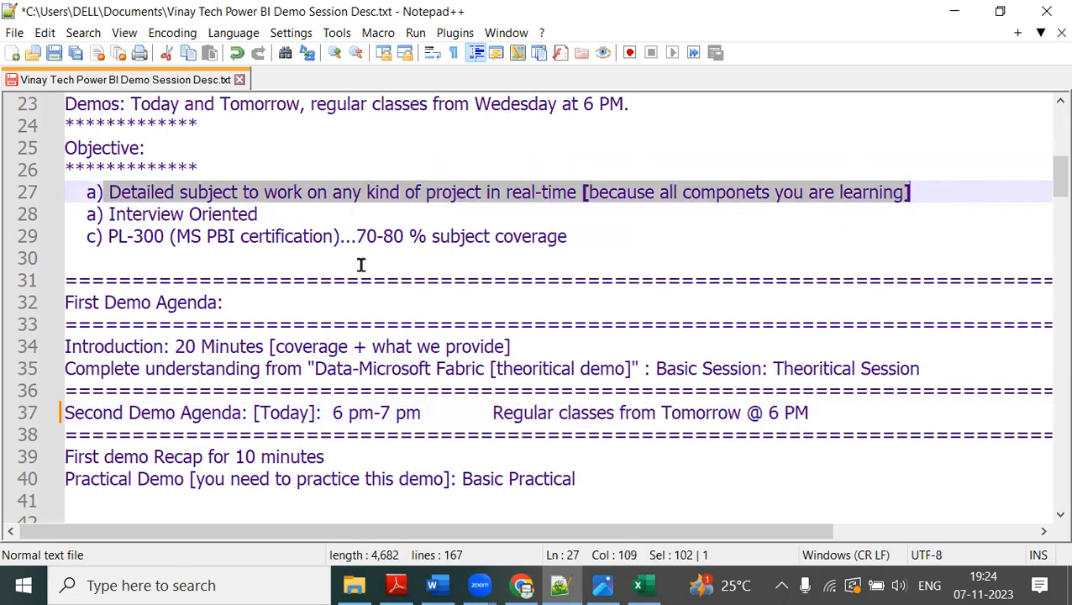
{"action": "left_click_drag", "start_coordinate": [106, 210], "coordinate": [261, 210]}
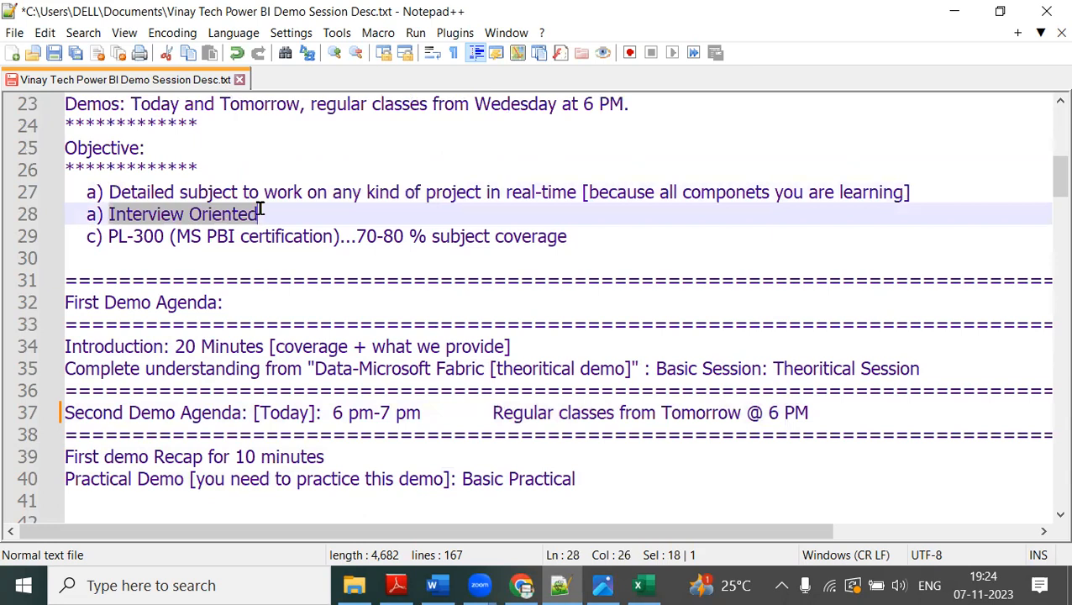
{"action": "left_click_drag", "start_coordinate": [107, 238], "coordinate": [579, 249]}
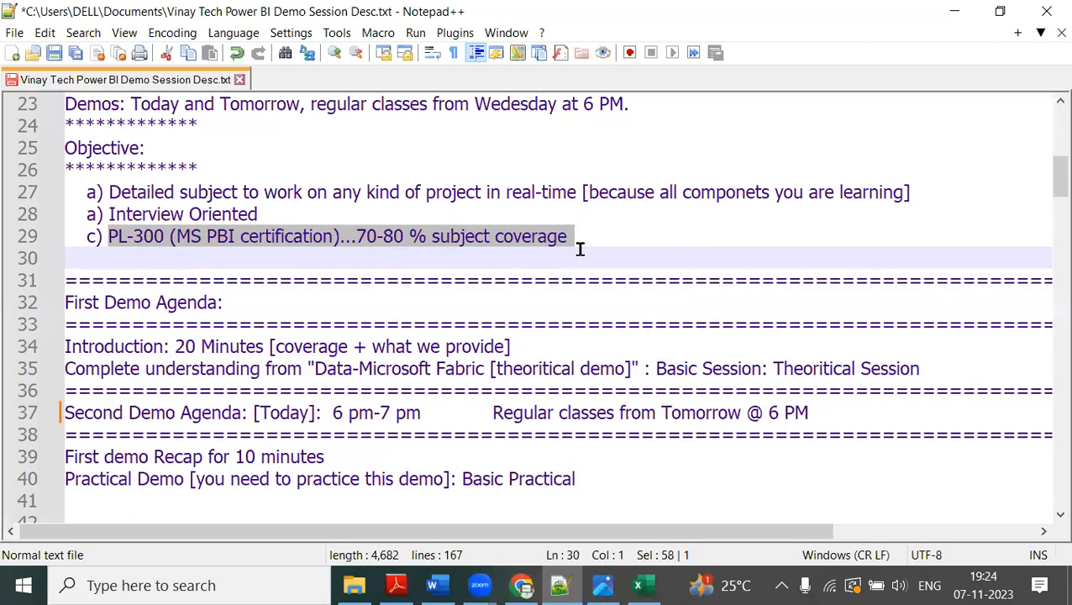
{"action": "scroll", "coordinate": [579, 276], "scroll_direction": "up", "scroll_amount": 4}
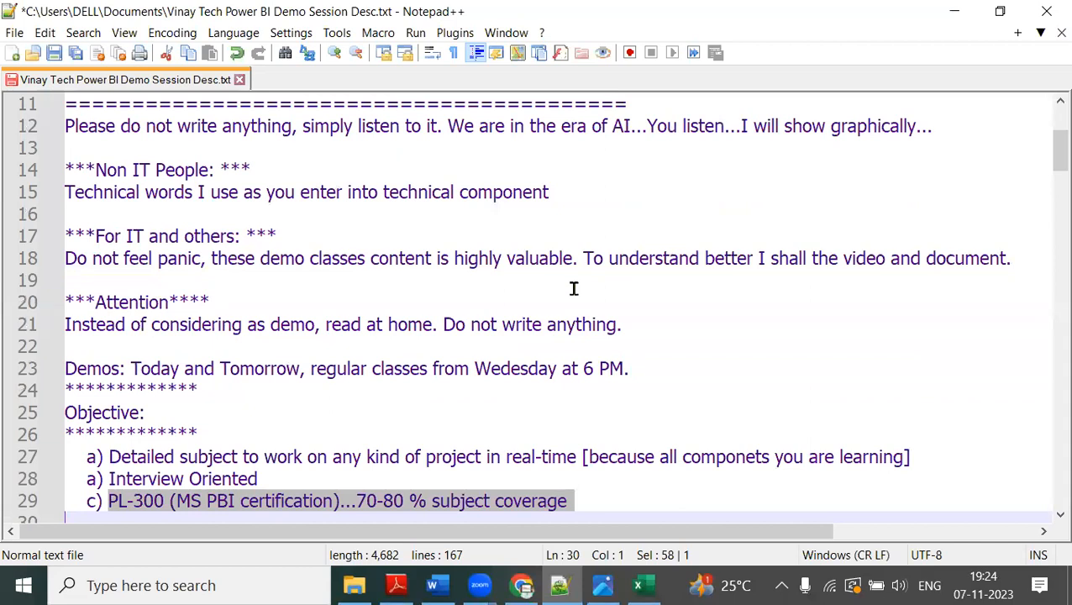
Step: Switch to Chrome and load web.whatsapp.com in place of the Power BI Desktop download page
{"action": "left_click", "coordinate": [521, 585]}
{"action": "left_click", "coordinate": [380, 70]}
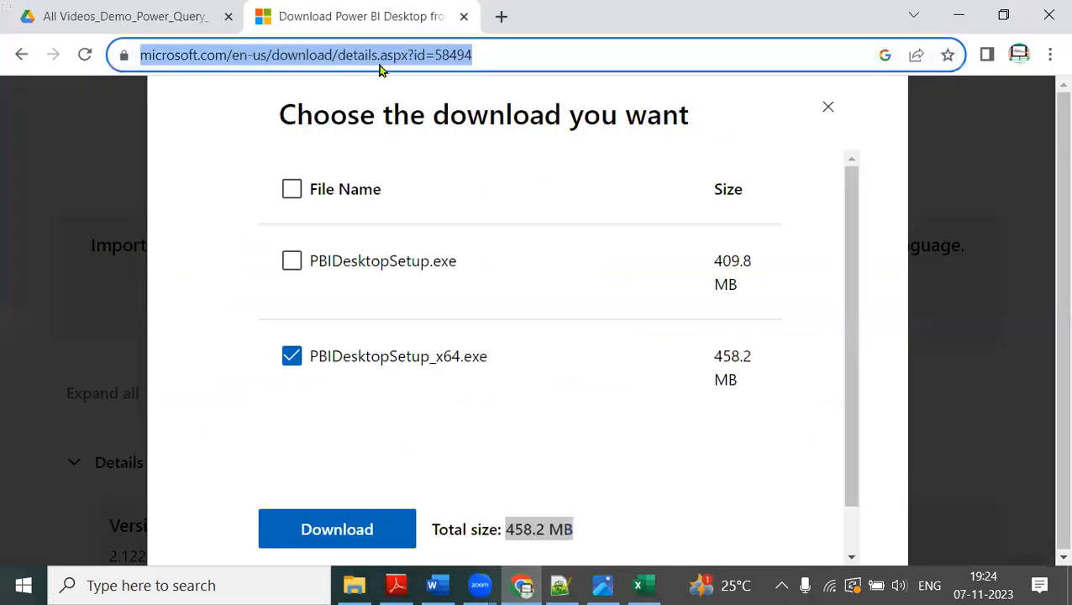
{"action": "type", "text": "web"}
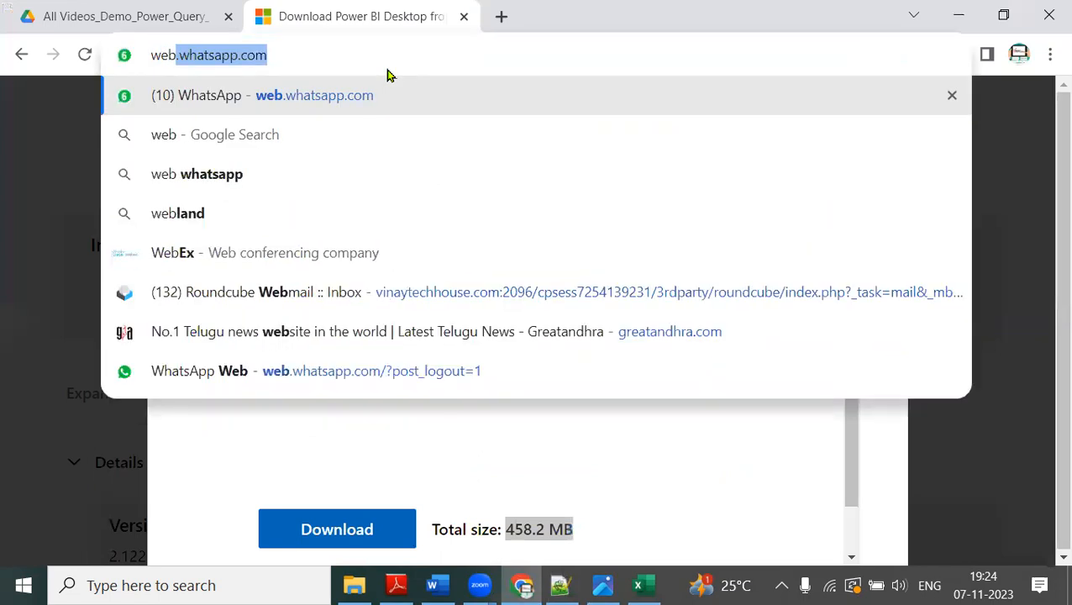
{"action": "key", "text": "End"}
{"action": "key", "text": "Return"}
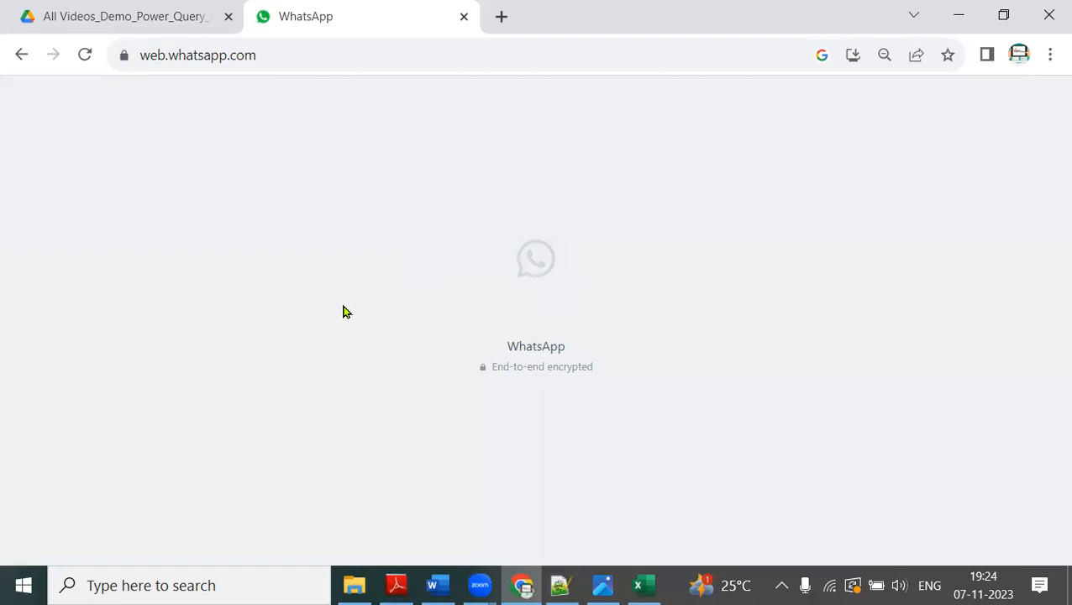
Step: Switch to Excel and close the Family_Expenses_Daily_Data workbook
{"action": "left_click", "coordinate": [644, 585]}
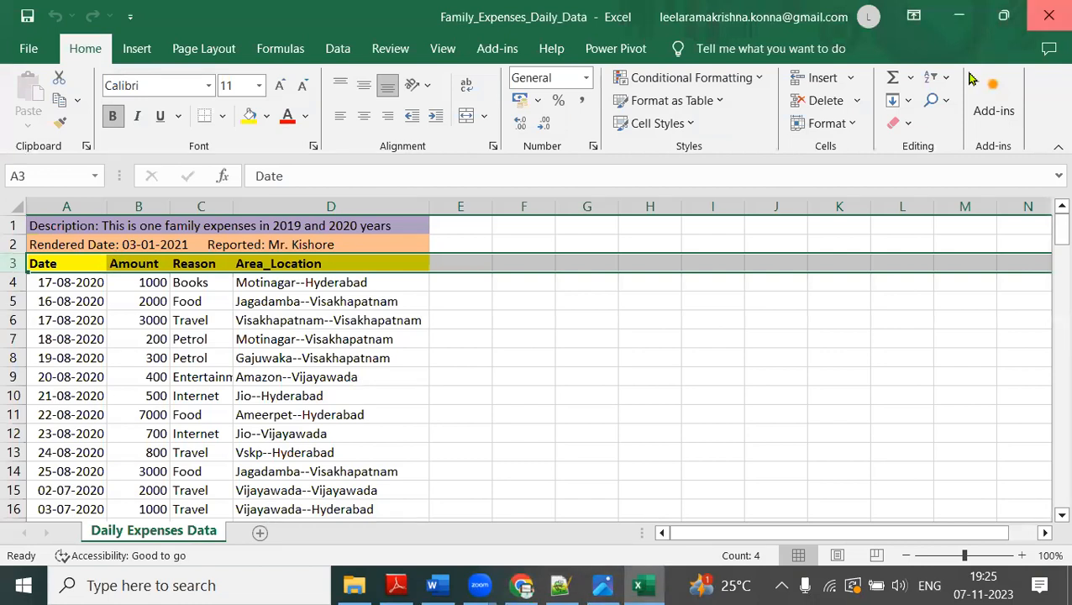
{"action": "left_click", "coordinate": [1048, 15]}
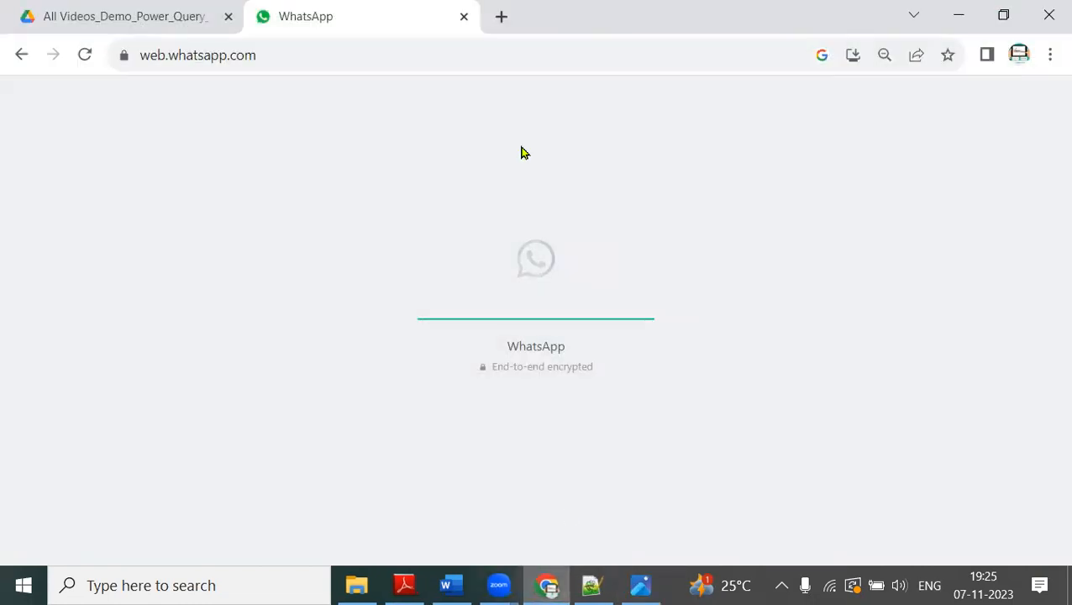
Step: Switch to Notepad++ and highlight the request for e-mail address and mobile number and the contact number line below it
{"action": "left_click", "coordinate": [594, 585]}
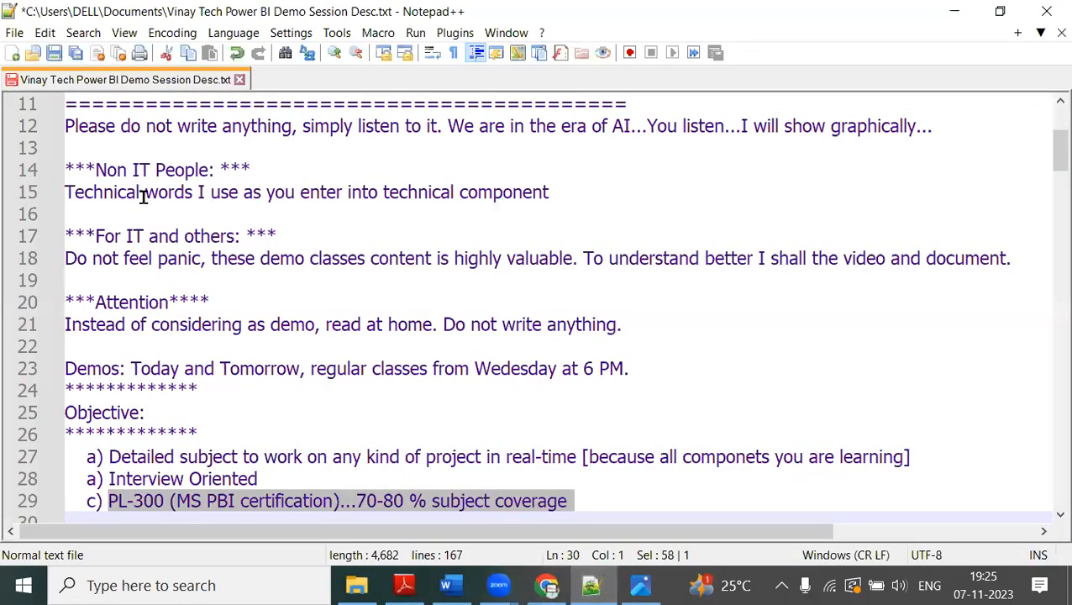
{"action": "scroll", "coordinate": [141, 196], "scroll_direction": "up", "scroll_amount": 4}
{"action": "left_click_drag", "start_coordinate": [64, 280], "coordinate": [798, 283]}
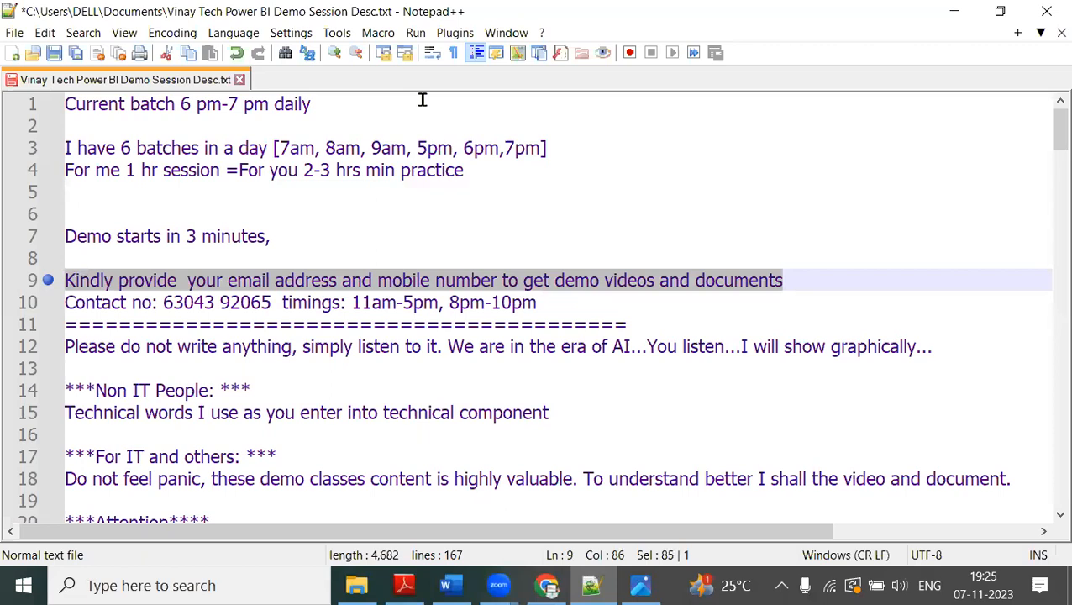
{"action": "left_click", "coordinate": [434, 396]}
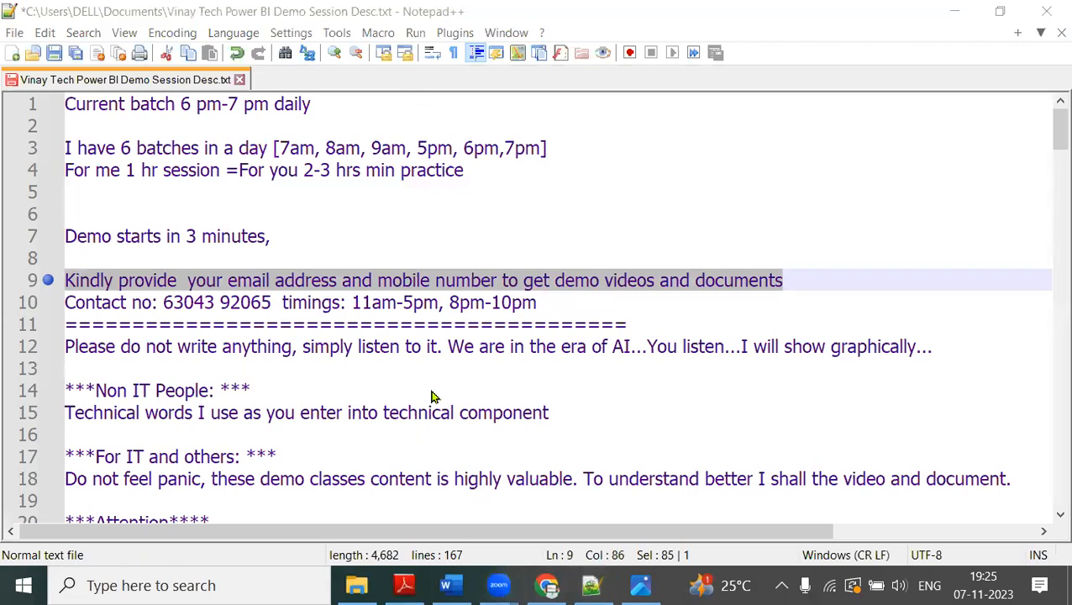
{"action": "left_click_drag", "start_coordinate": [574, 301], "coordinate": [53, 307]}
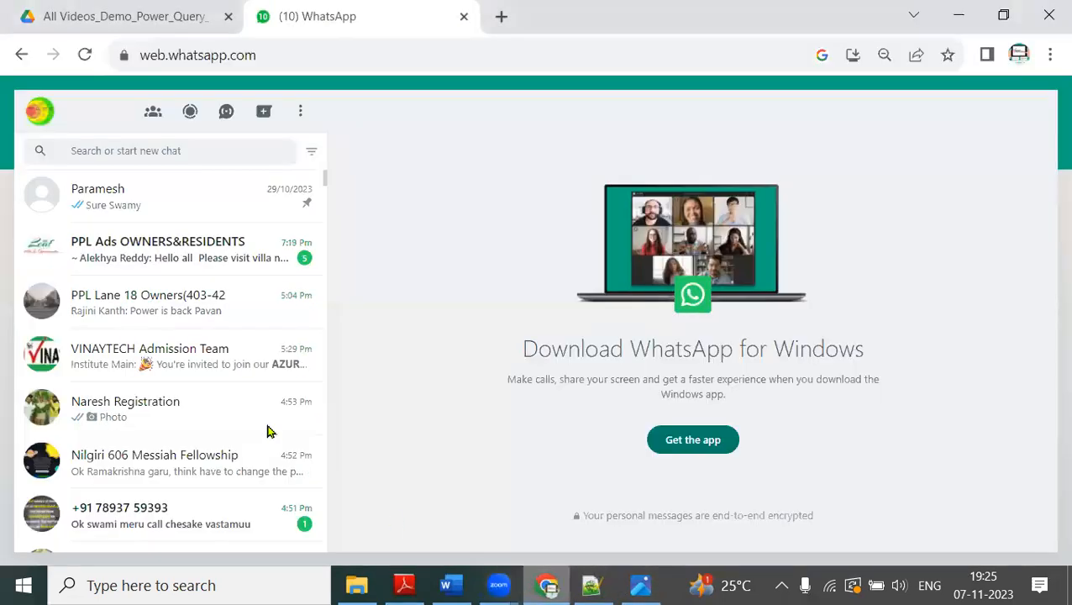
Step: Switch to WhatsApp Web in Chrome, search the chats for "got" and open the first matching student chat
{"action": "left_click", "coordinate": [546, 586]}
{"action": "left_click", "coordinate": [162, 150]}
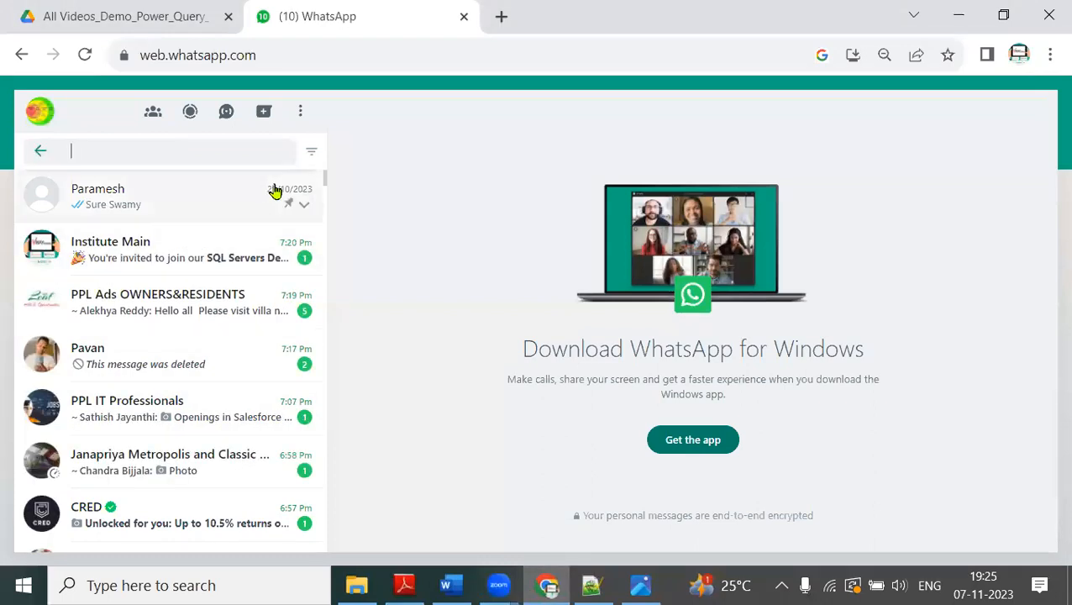
{"action": "type", "text": "got"}
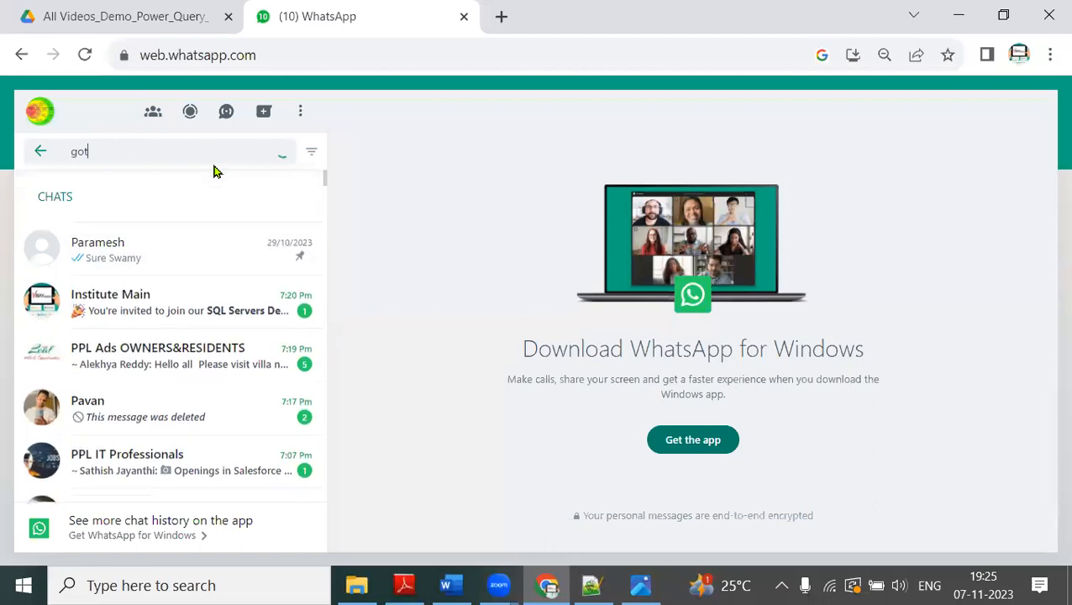
{"action": "left_click", "coordinate": [172, 250]}
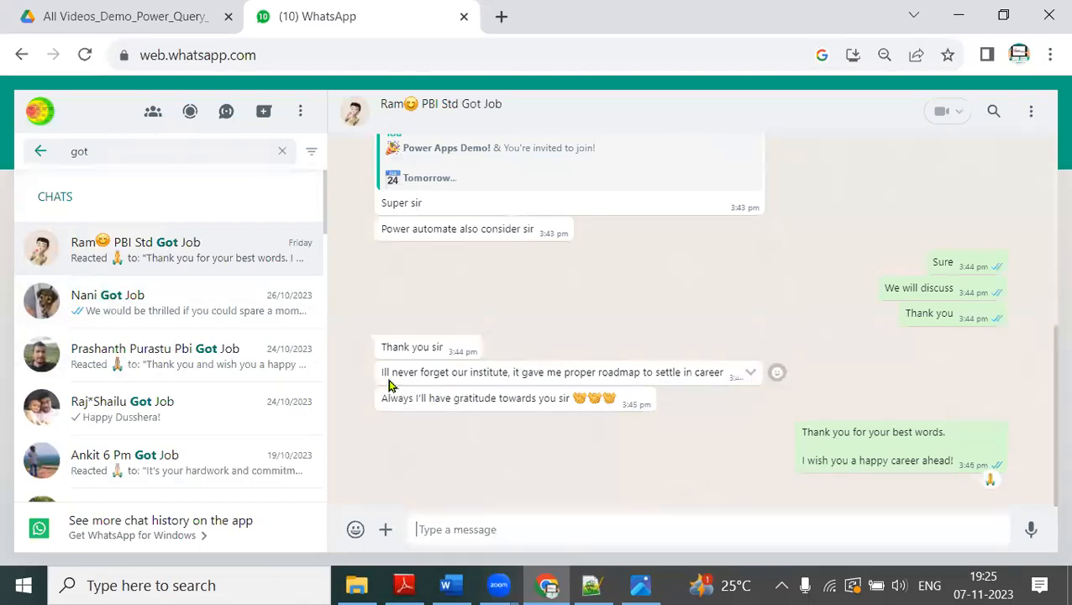
Step: Look through the first student's chat and highlight the messages about the career roadmap and gratitude
{"action": "scroll", "coordinate": [657, 354], "scroll_direction": "up", "scroll_amount": 3}
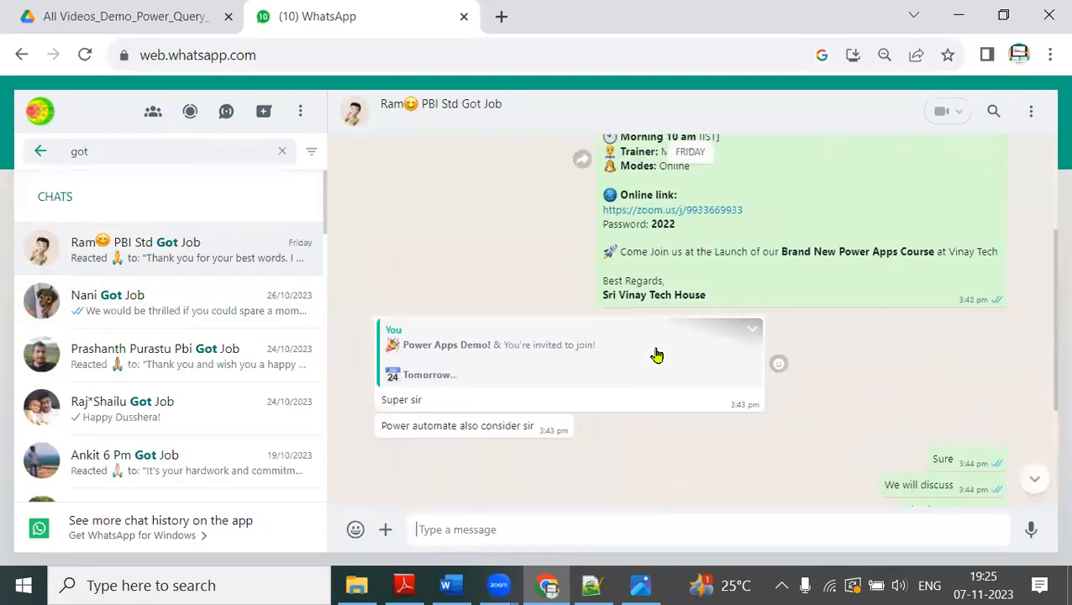
{"action": "scroll", "coordinate": [646, 361], "scroll_direction": "down", "scroll_amount": 3}
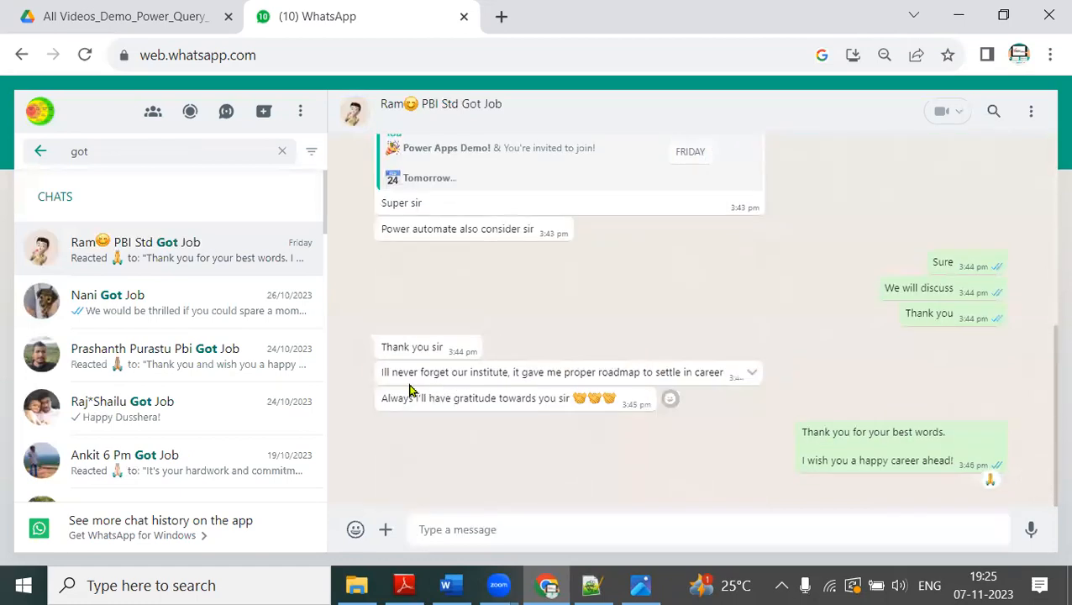
{"action": "left_click_drag", "start_coordinate": [390, 373], "coordinate": [731, 377]}
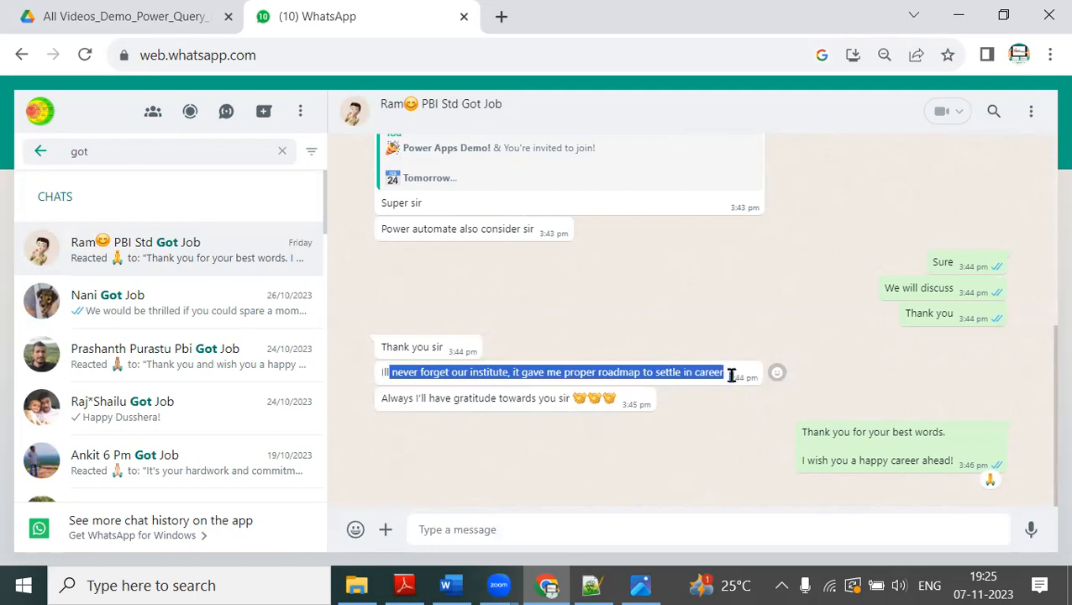
{"action": "left_click_drag", "start_coordinate": [414, 398], "coordinate": [620, 403]}
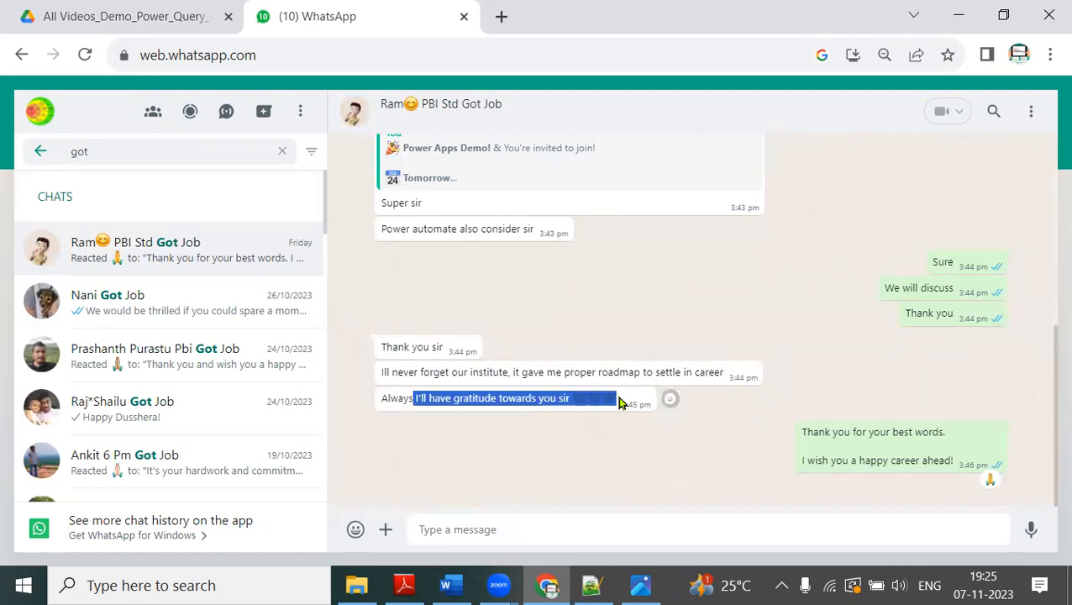
Step: Open the second matching chat and the 6 Pm batch student's chat, highlighting the message about getting a job in each
{"action": "left_click", "coordinate": [205, 308]}
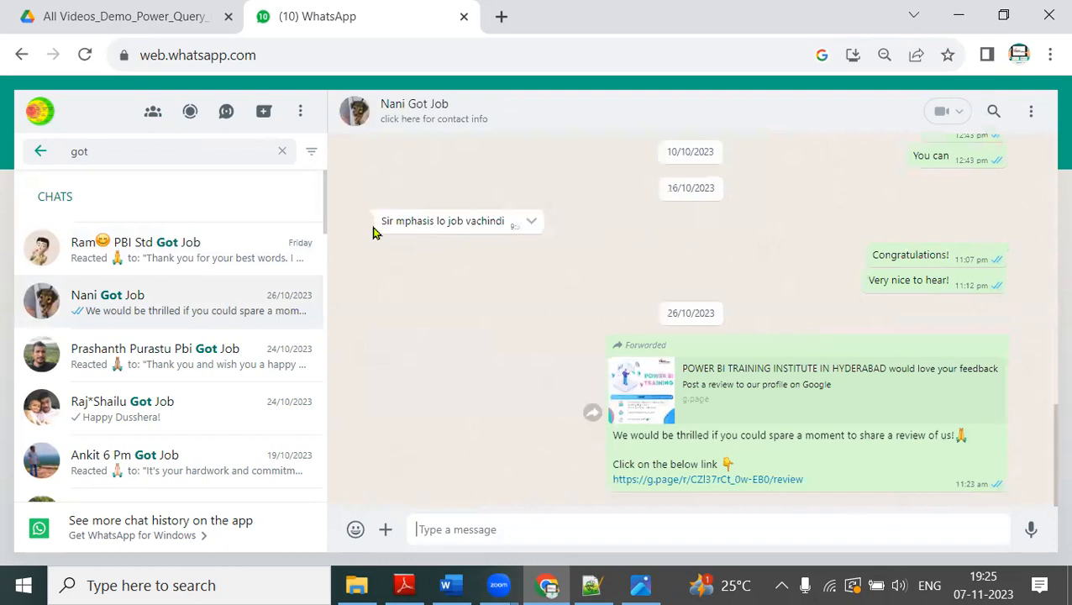
{"action": "left_click_drag", "start_coordinate": [377, 223], "coordinate": [536, 227]}
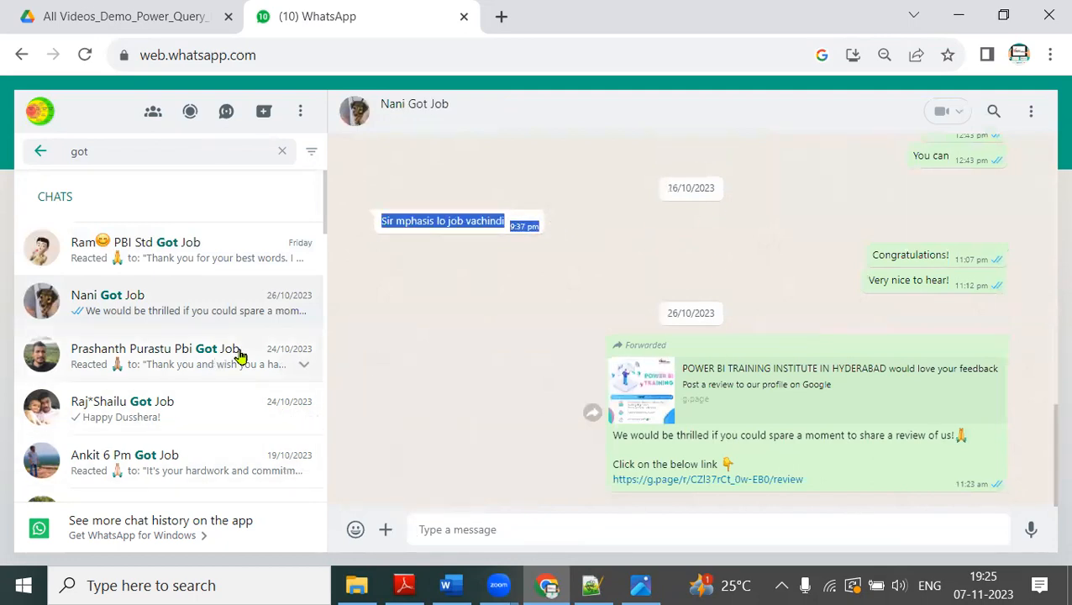
{"action": "left_click", "coordinate": [191, 467]}
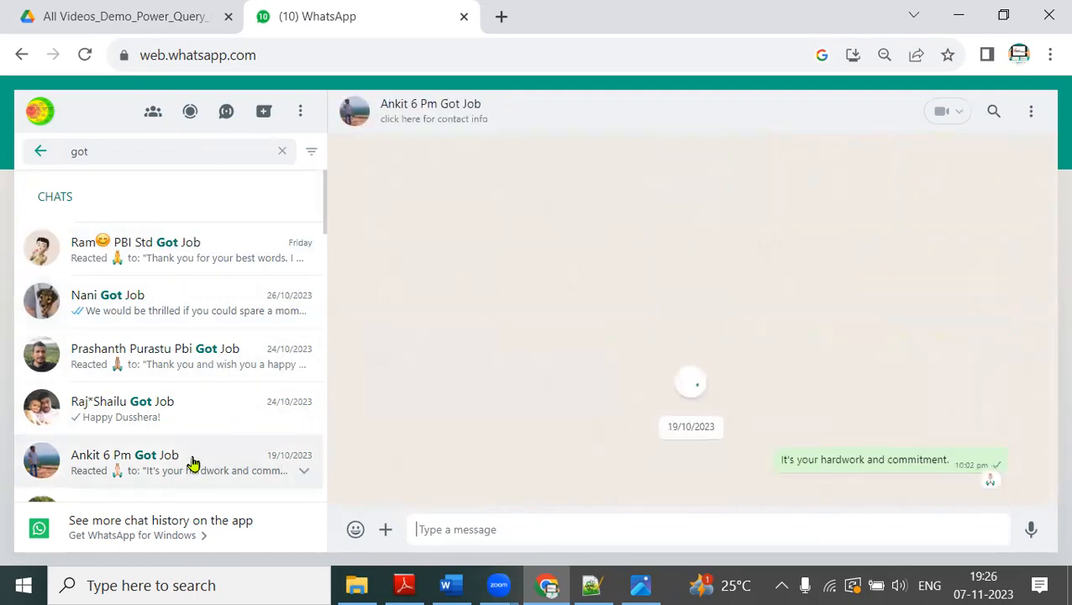
{"action": "left_click_drag", "start_coordinate": [387, 210], "coordinate": [712, 211]}
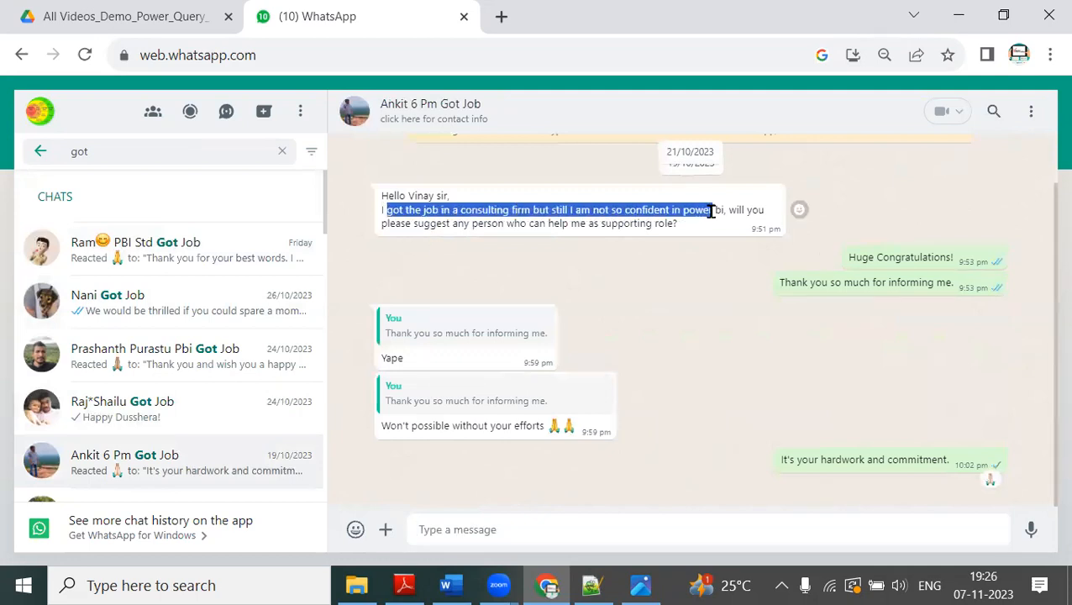
Step: Browse the remaining "got" matches, open the first one under Contacts, and return to the start of the results
{"action": "scroll", "coordinate": [217, 333], "scroll_direction": "down", "scroll_amount": 3}
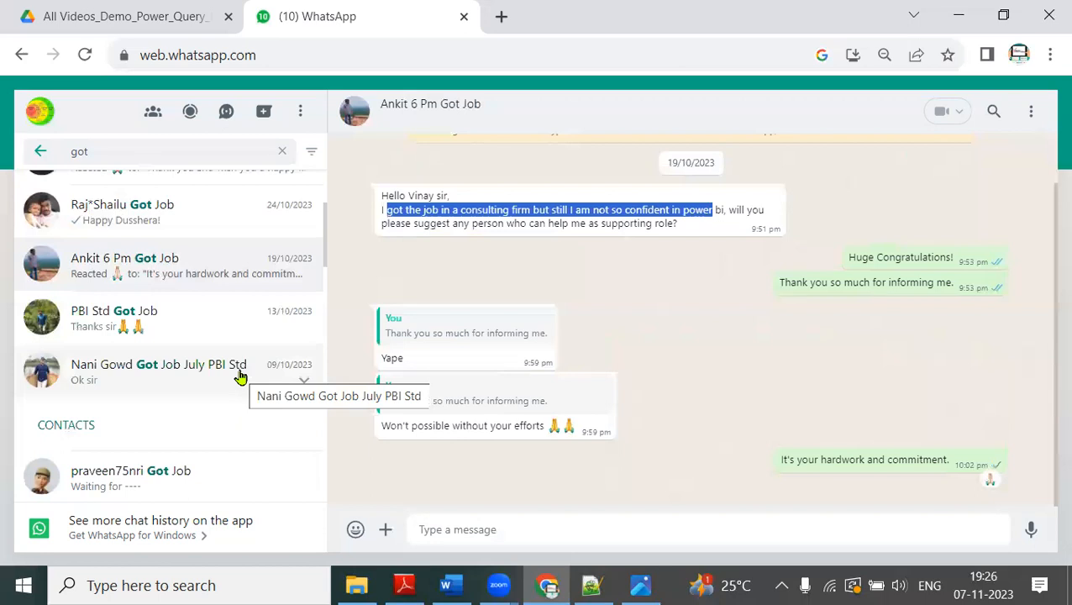
{"action": "left_click", "coordinate": [143, 479]}
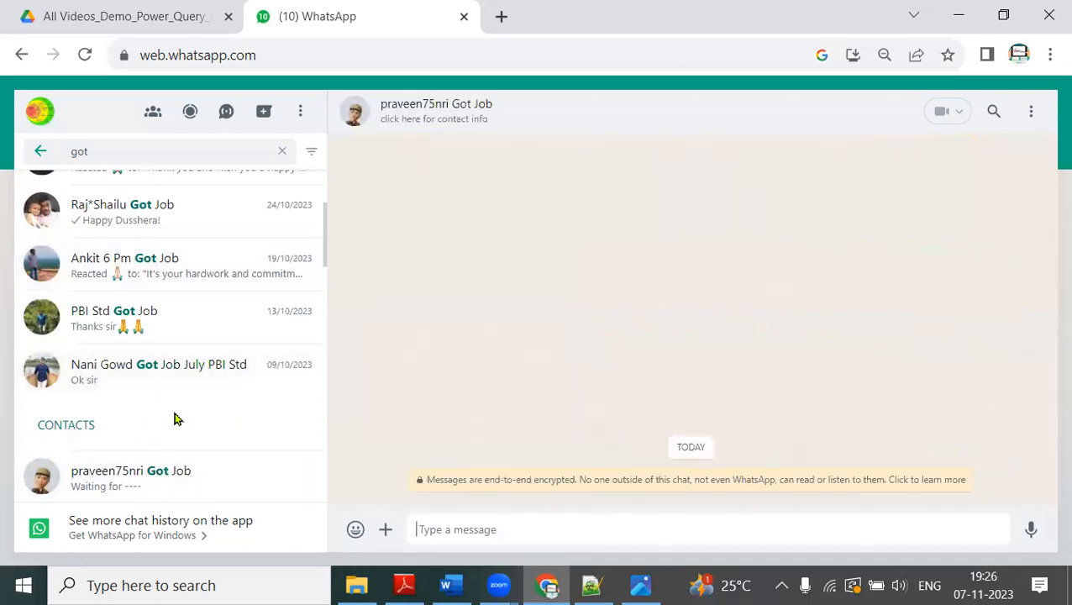
{"action": "scroll", "coordinate": [180, 399], "scroll_direction": "up", "scroll_amount": 3}
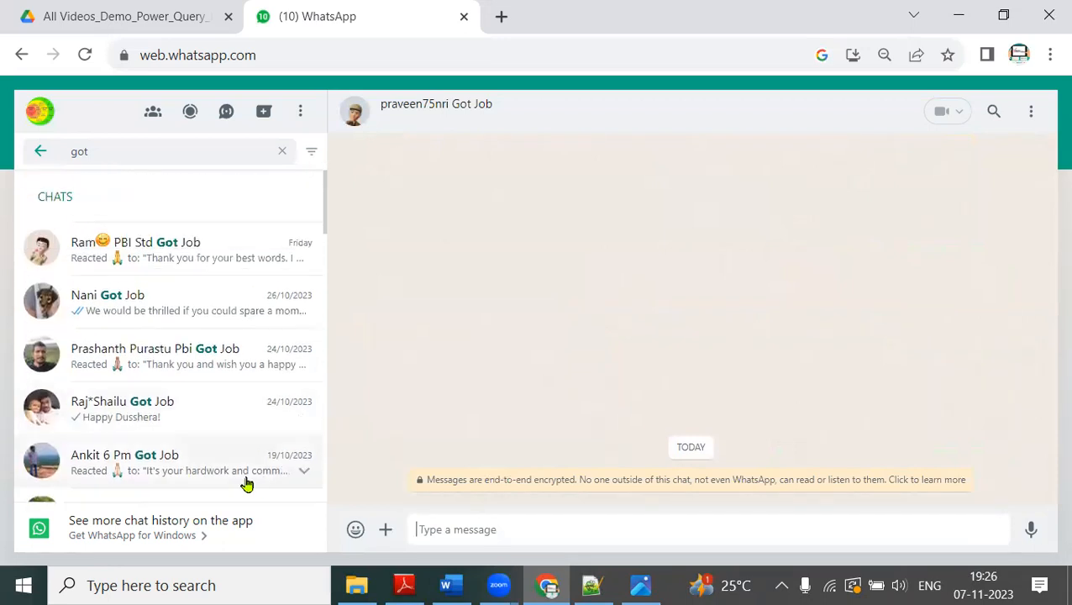
Step: Open the second and third student chats among the "got" matches and look through the remaining search results
{"action": "left_click", "coordinate": [179, 312]}
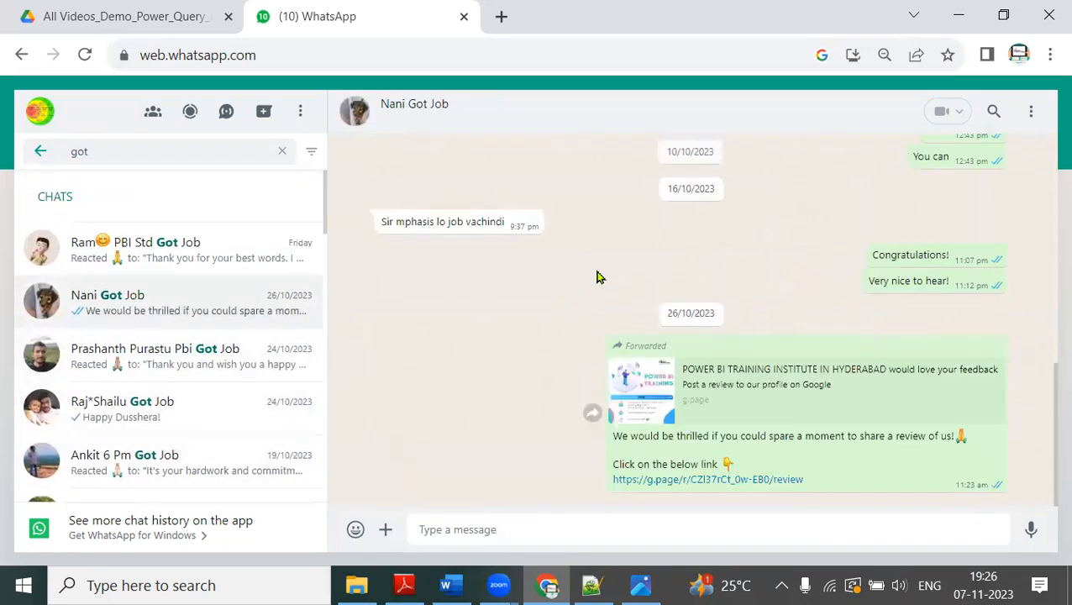
{"action": "left_click", "coordinate": [161, 368]}
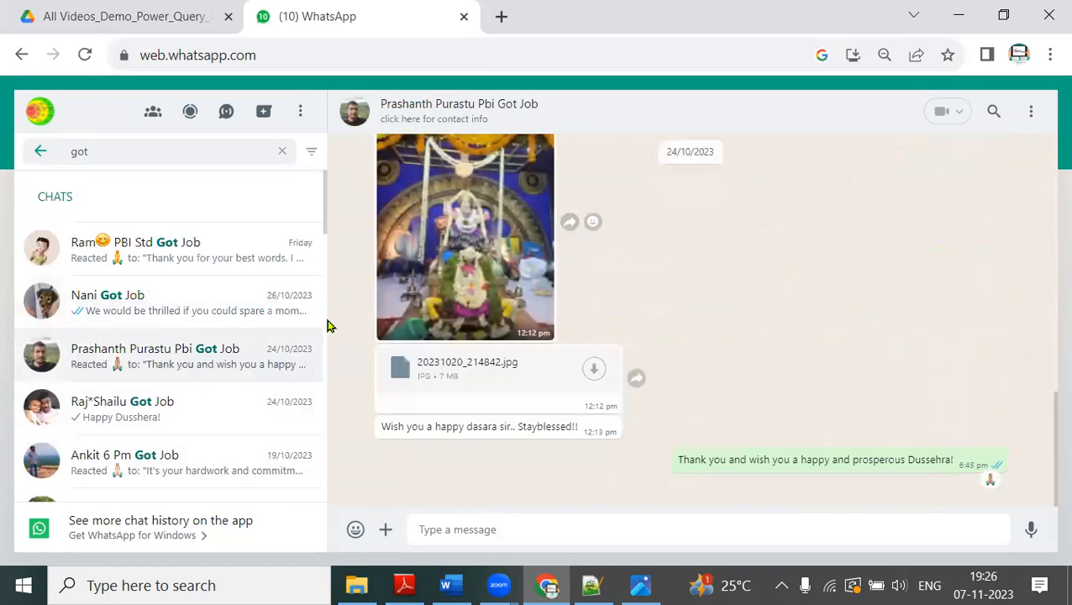
{"action": "scroll", "coordinate": [260, 330], "scroll_direction": "down", "scroll_amount": 5}
{"action": "scroll", "coordinate": [263, 331], "scroll_direction": "down", "scroll_amount": 7}
{"action": "scroll", "coordinate": [263, 331], "scroll_direction": "down", "scroll_amount": 8}
{"action": "scroll", "coordinate": [226, 406], "scroll_direction": "down", "scroll_amount": 6}
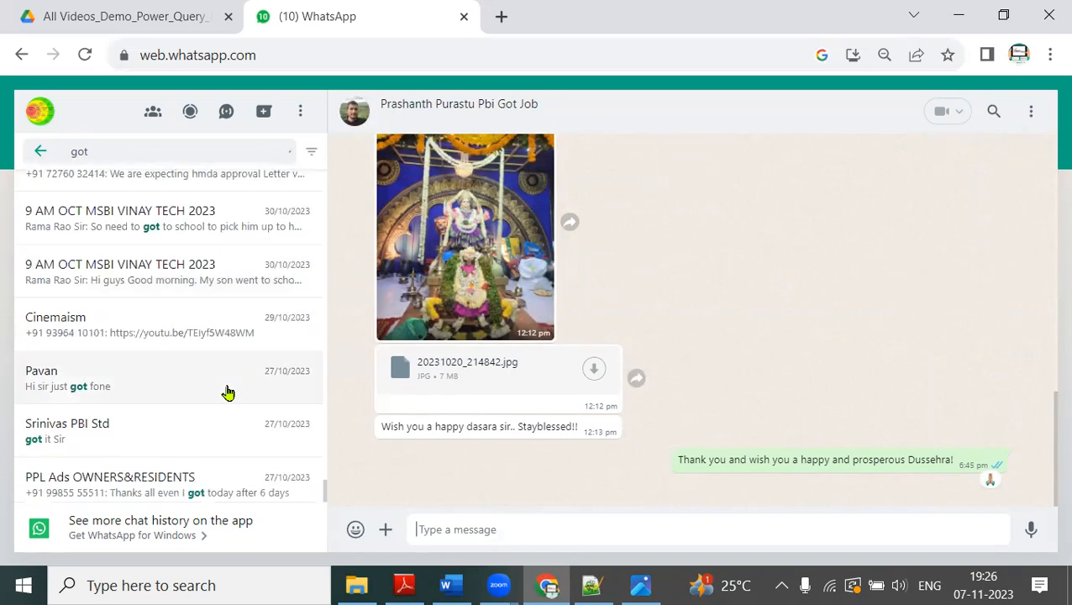
{"action": "scroll", "coordinate": [215, 394], "scroll_direction": "up", "scroll_amount": 20}
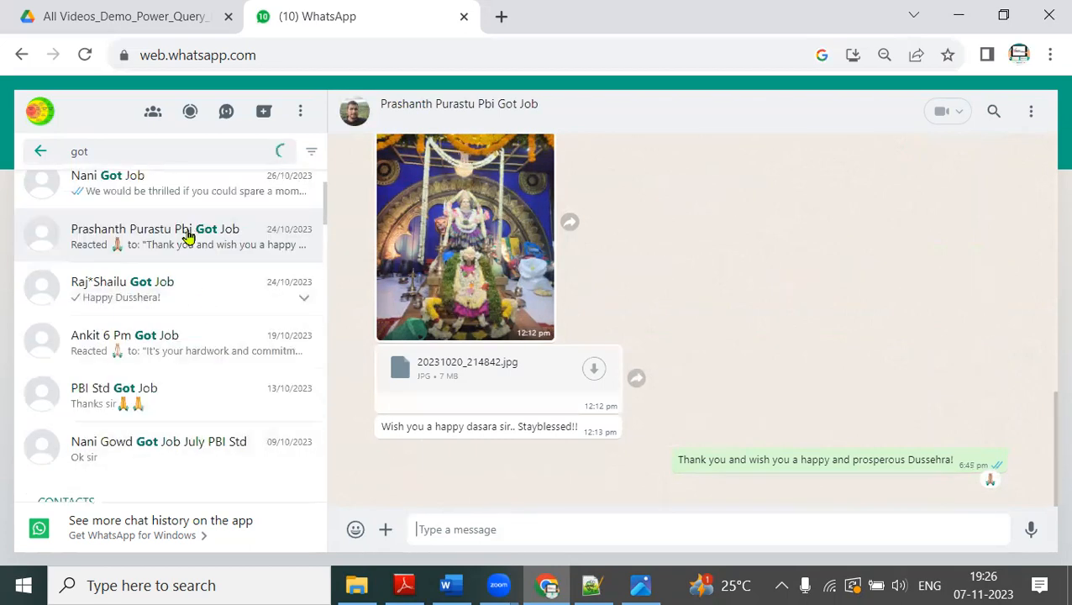
Step: Search the chats for "l" and look through the matching batch groups and contacts
{"action": "double_click", "coordinate": [163, 147]}
{"action": "type", "text": "l"}
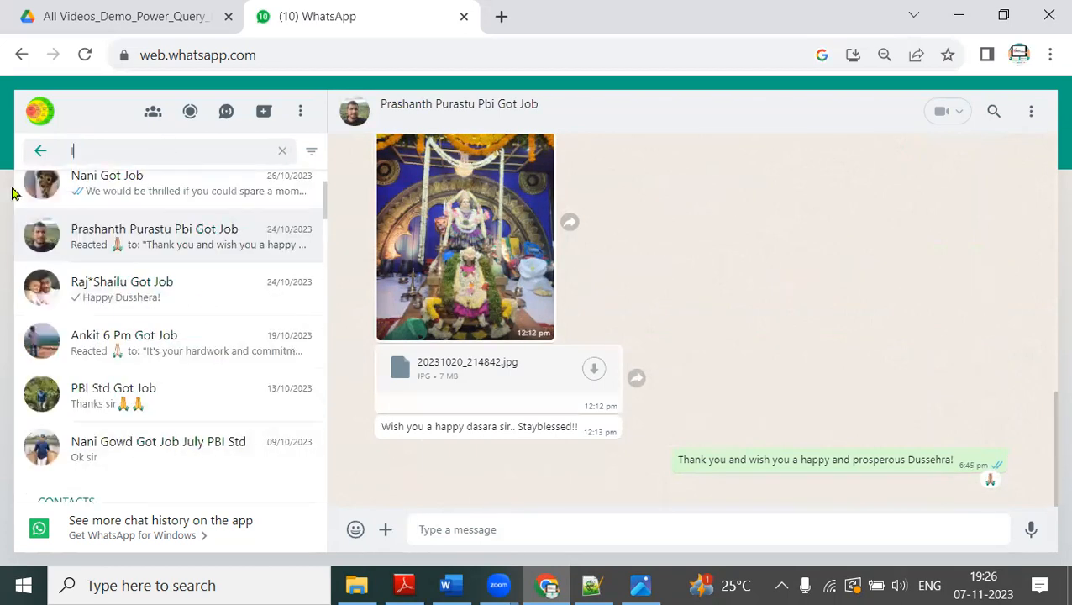
{"action": "scroll", "coordinate": [191, 425], "scroll_direction": "down", "scroll_amount": 3}
{"action": "scroll", "coordinate": [238, 367], "scroll_direction": "down", "scroll_amount": 10}
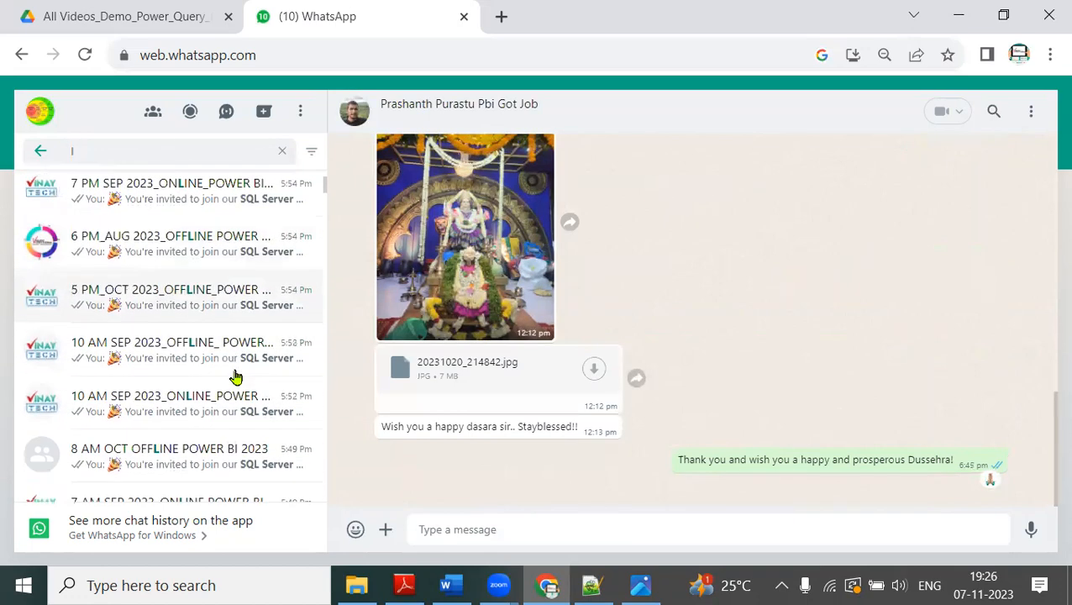
{"action": "scroll", "coordinate": [231, 382], "scroll_direction": "down", "scroll_amount": 5}
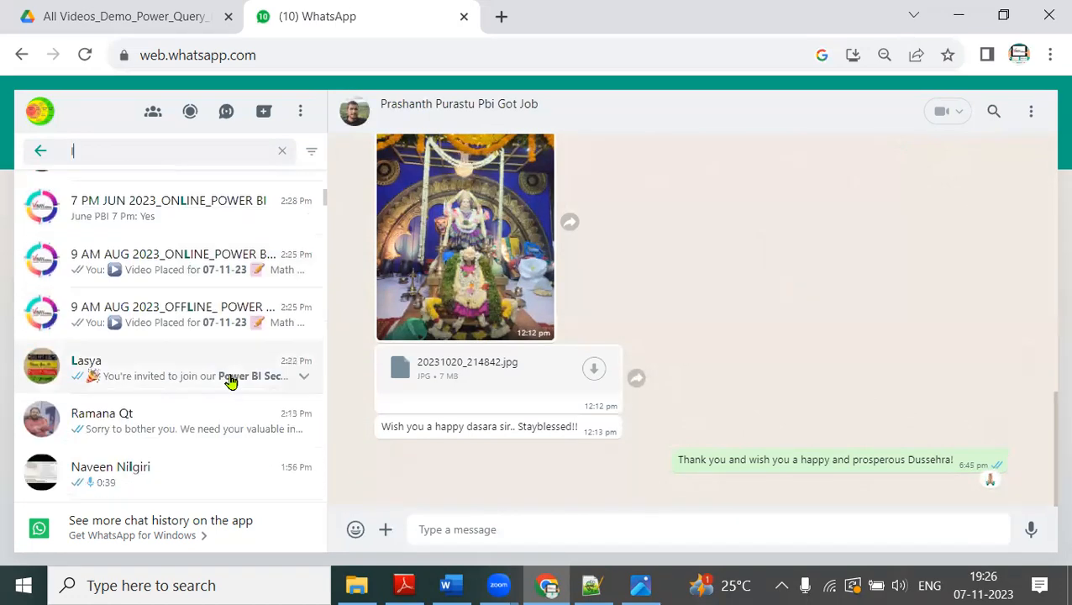
{"action": "scroll", "coordinate": [231, 380], "scroll_direction": "down", "scroll_amount": 3}
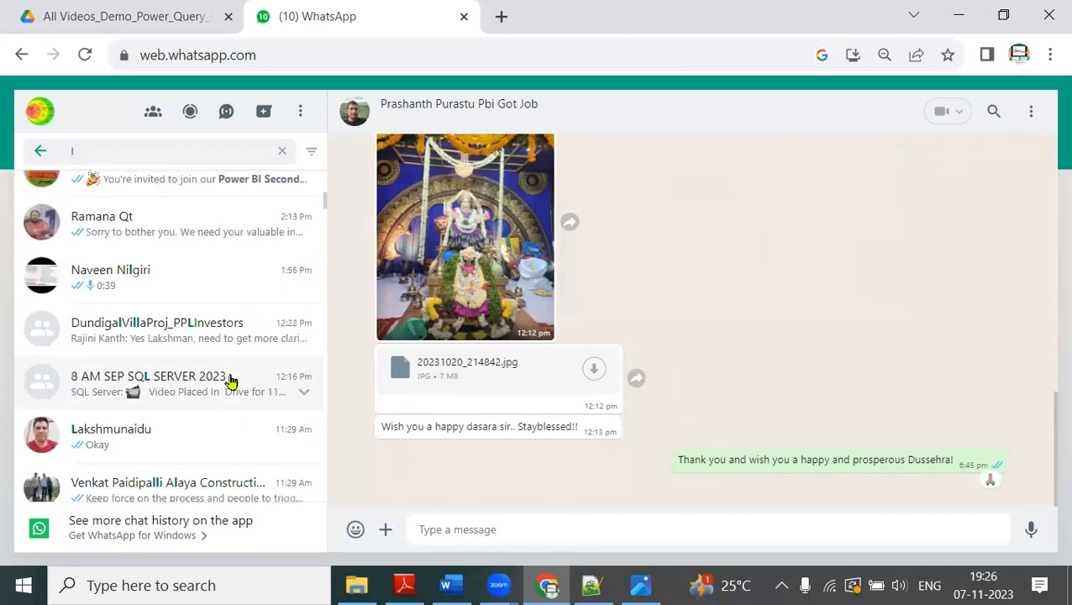
{"action": "scroll", "coordinate": [231, 380], "scroll_direction": "up", "scroll_amount": 7}
{"action": "scroll", "coordinate": [232, 378], "scroll_direction": "up", "scroll_amount": 10}
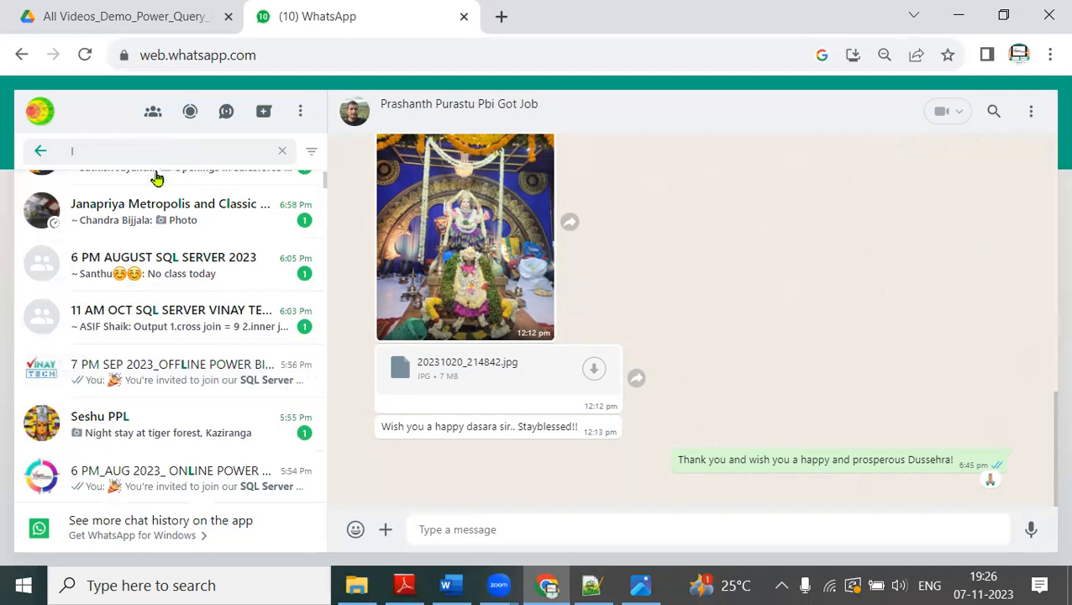
Step: Search the chats for "96", open the message-yourself chat and find today's screenshot of the 8 am batch group
{"action": "type", "text": "96"}
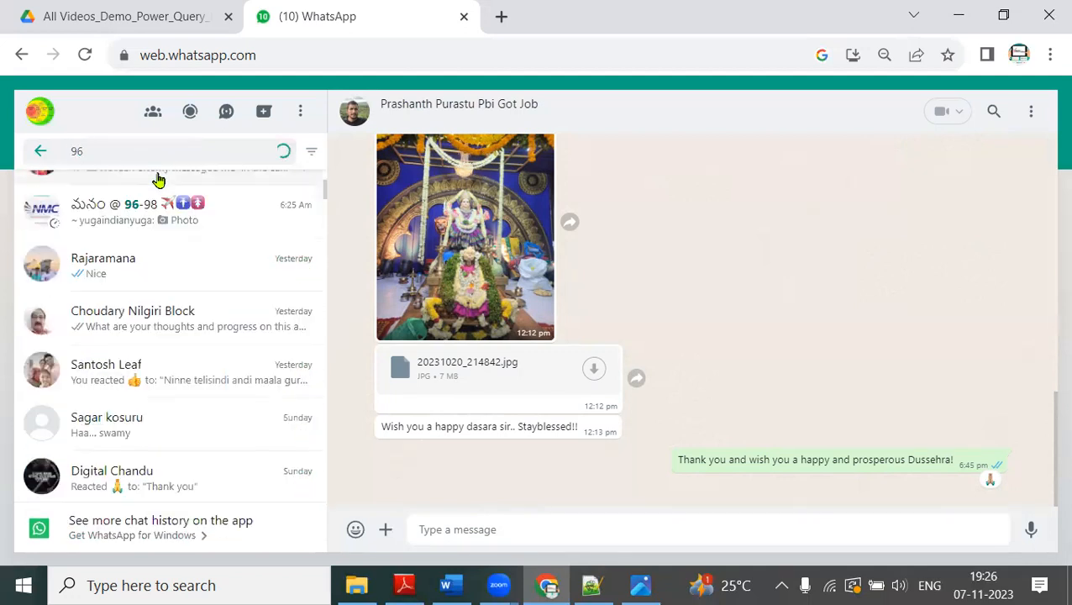
{"action": "scroll", "coordinate": [190, 364], "scroll_direction": "up", "scroll_amount": 3}
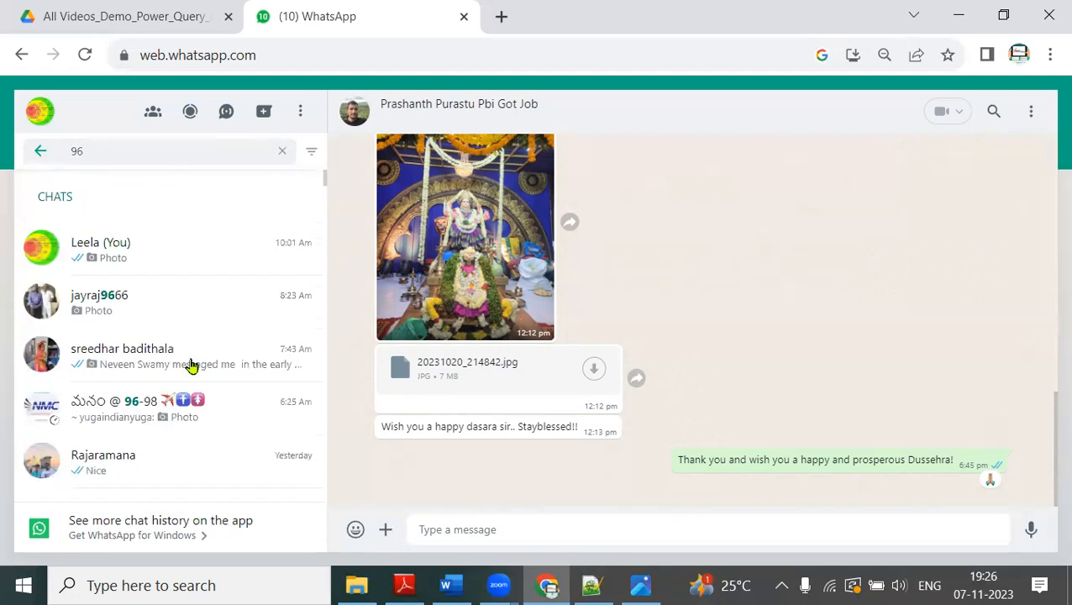
{"action": "left_click", "coordinate": [144, 262]}
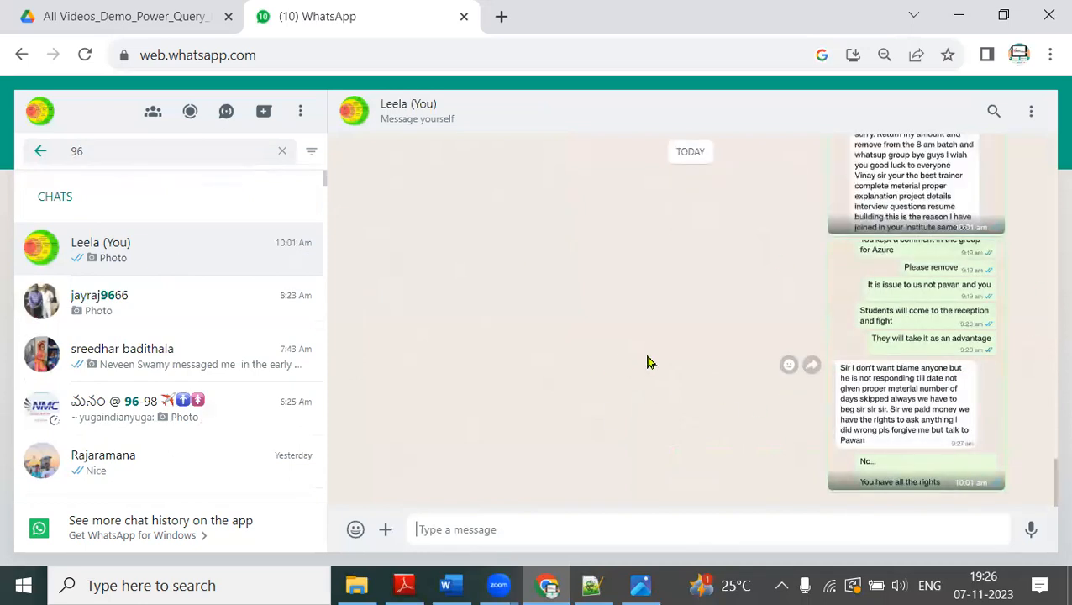
{"action": "scroll", "coordinate": [651, 360], "scroll_direction": "up", "scroll_amount": 2}
{"action": "scroll", "coordinate": [655, 359], "scroll_direction": "up", "scroll_amount": 3}
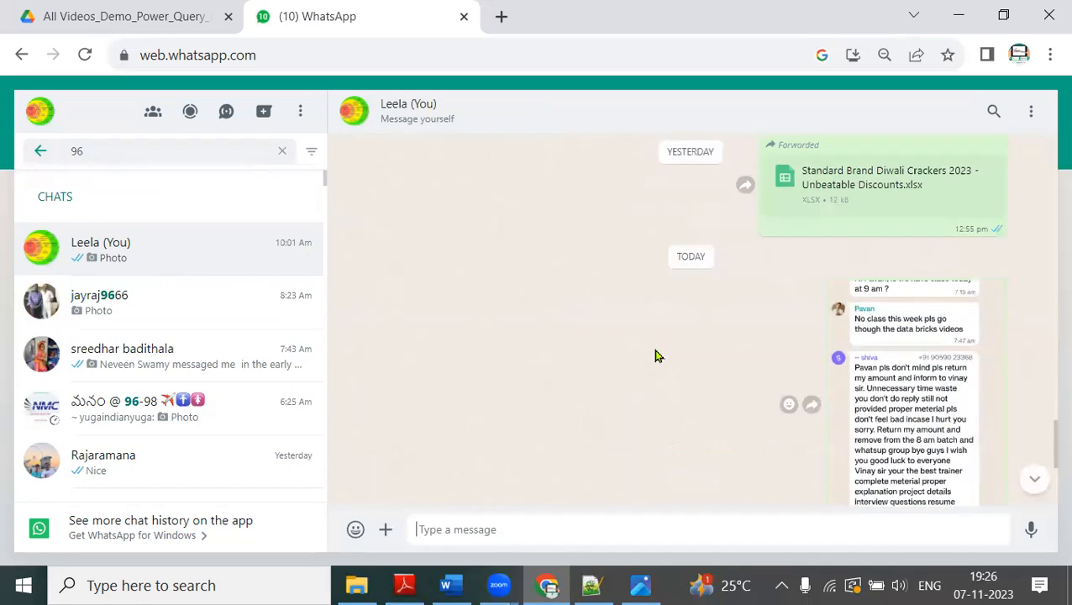
{"action": "scroll", "coordinate": [656, 356], "scroll_direction": "down", "scroll_amount": 1}
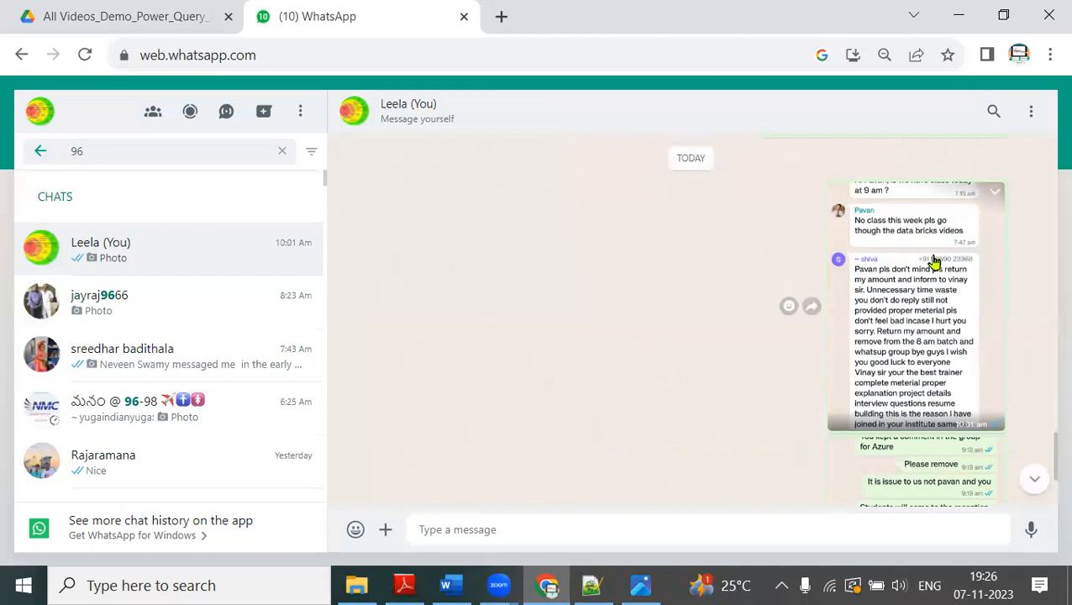
Step: Open the 8 am batch group screenshot full size and enlarge it to the end of the student's complaint message
{"action": "left_click", "coordinate": [941, 329]}
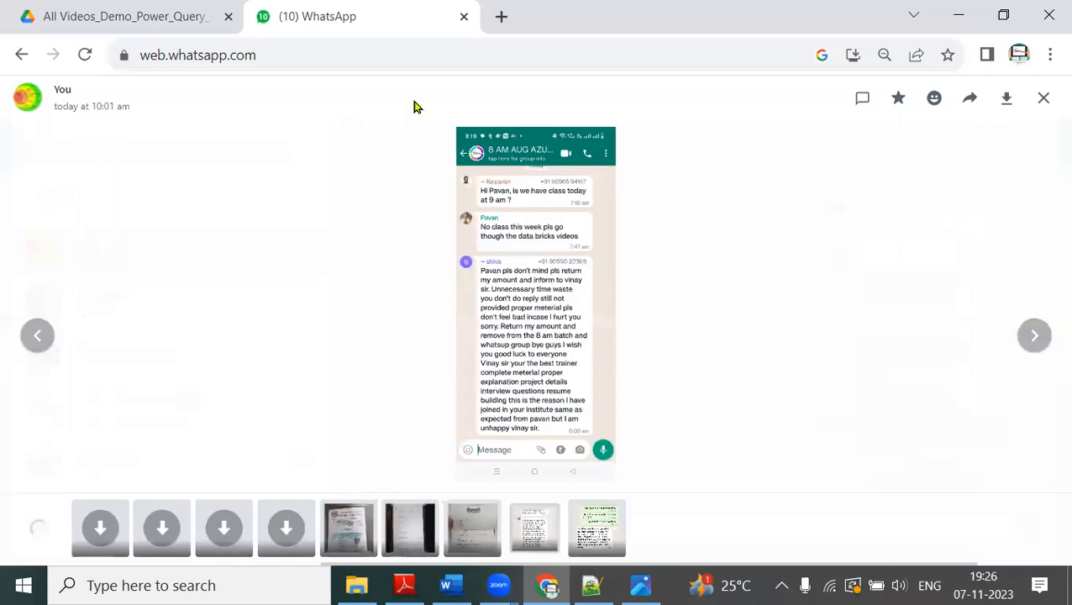
{"action": "left_click", "coordinate": [546, 281]}
{"action": "left_click", "coordinate": [546, 281]}
{"action": "left_click", "coordinate": [548, 282]}
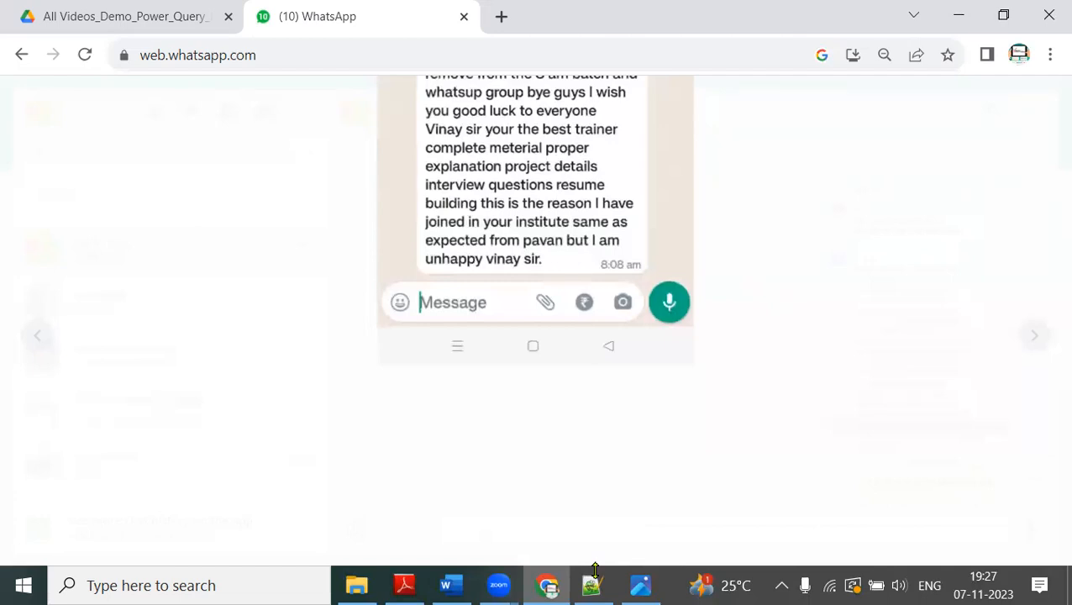
Step: Underline in red the message lines from the "best trainer" praise through the student's reason for joining the institute
{"action": "left_click_drag", "start_coordinate": [404, 136], "coordinate": [577, 135]}
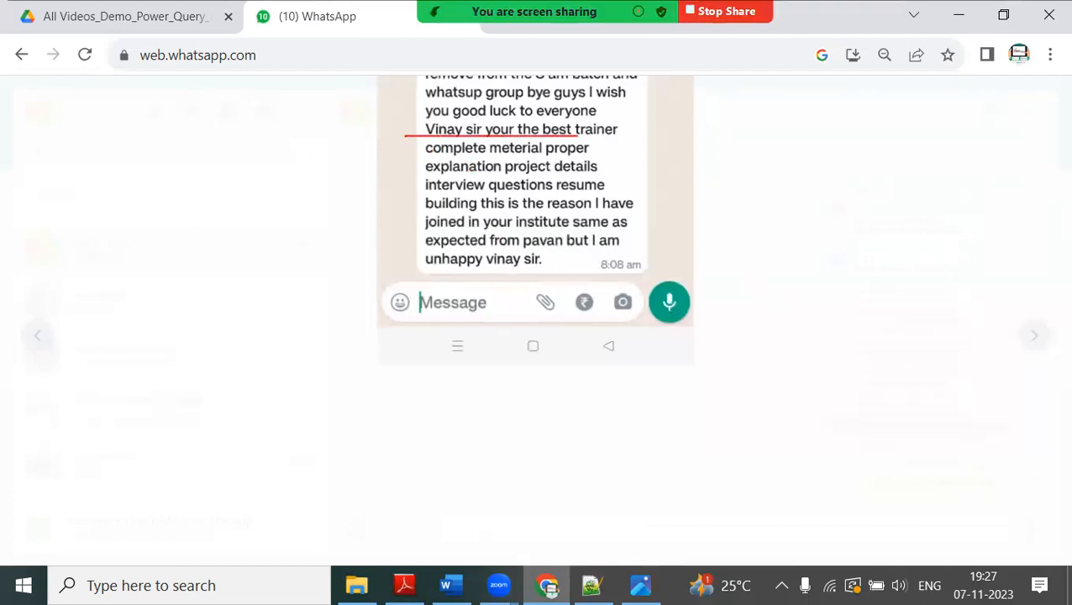
{"action": "left_click_drag", "start_coordinate": [419, 162], "coordinate": [562, 164]}
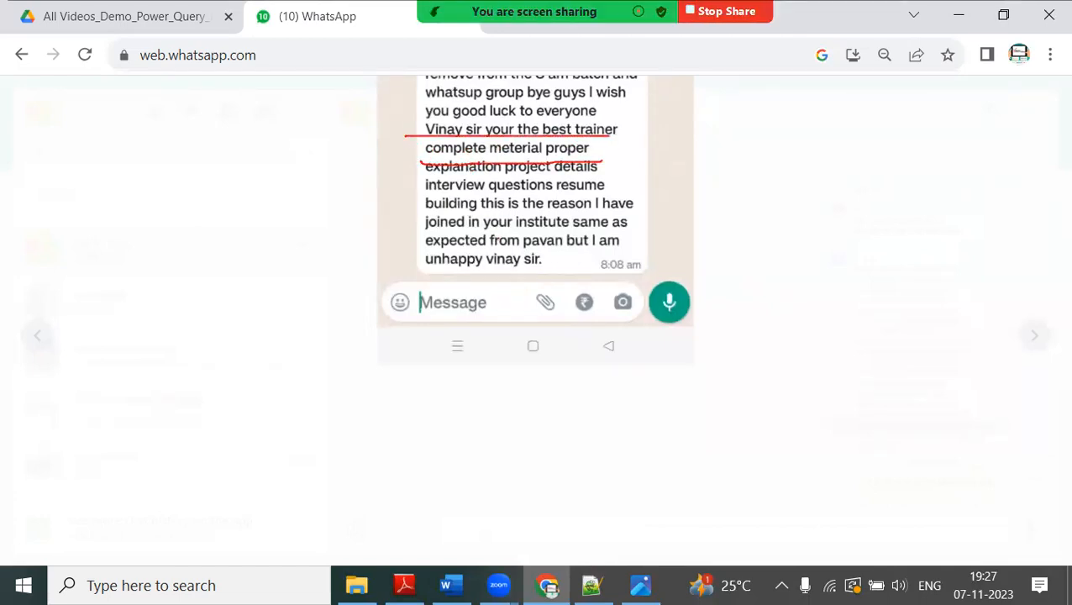
{"action": "left_click_drag", "start_coordinate": [422, 178], "coordinate": [602, 168]}
{"action": "left_click_drag", "start_coordinate": [424, 193], "coordinate": [603, 192]}
{"action": "left_click_drag", "start_coordinate": [426, 211], "coordinate": [612, 211]}
{"action": "left_click_drag", "start_coordinate": [405, 235], "coordinate": [611, 229]}
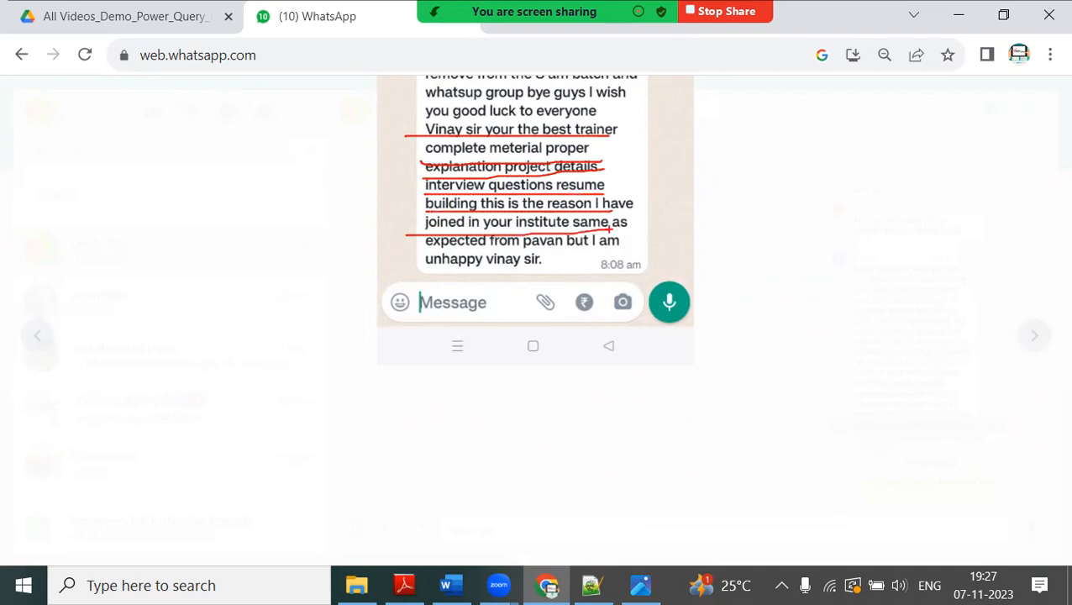
{"action": "left_click_drag", "start_coordinate": [423, 248], "coordinate": [563, 246]}
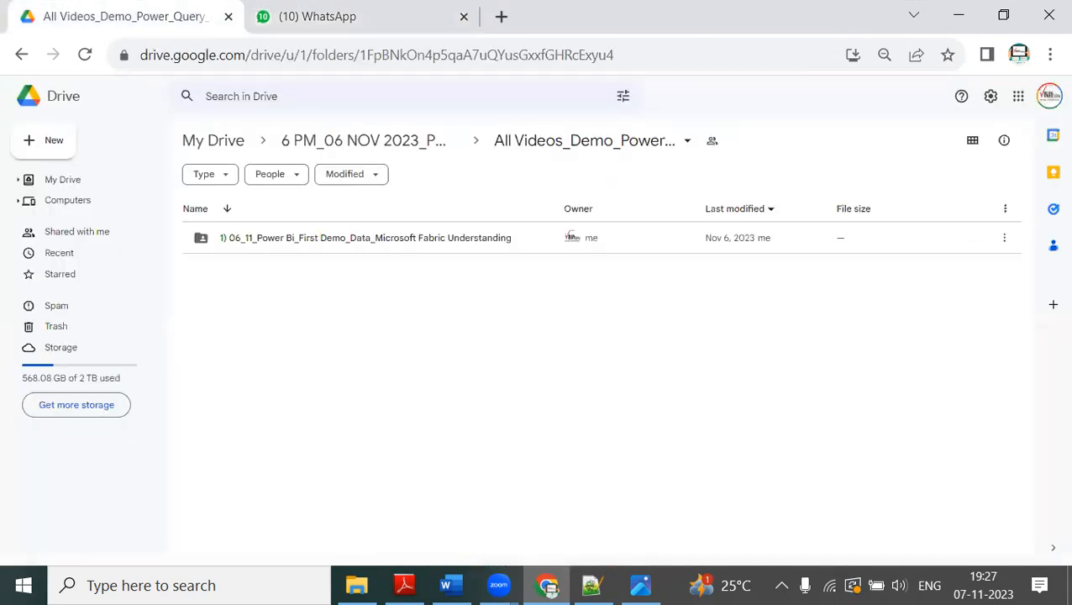
Step: Close the enlarged WhatsApp screenshot, switch to Notepad++ and highlight the line "Current batch 6 pm-7 pm daily"
{"action": "left_click", "coordinate": [261, 18]}
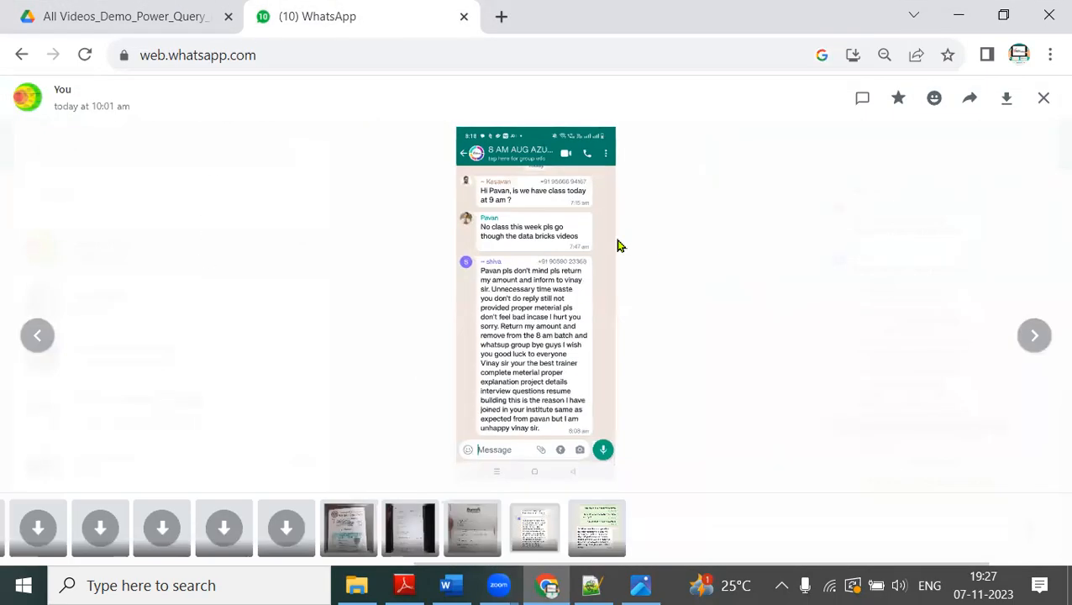
{"action": "left_click", "coordinate": [1043, 99]}
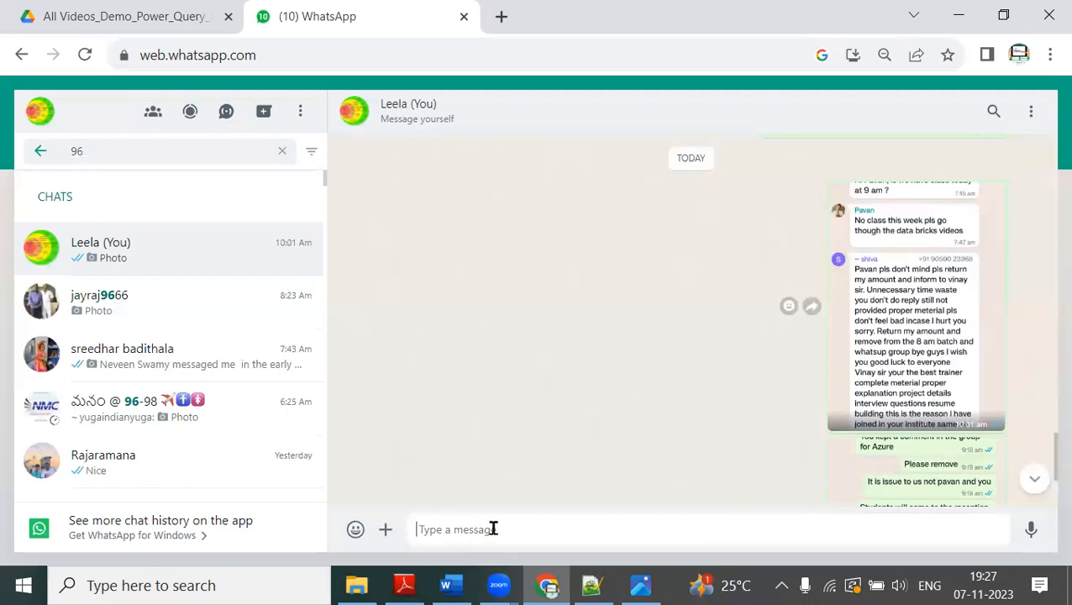
{"action": "left_click", "coordinate": [591, 586]}
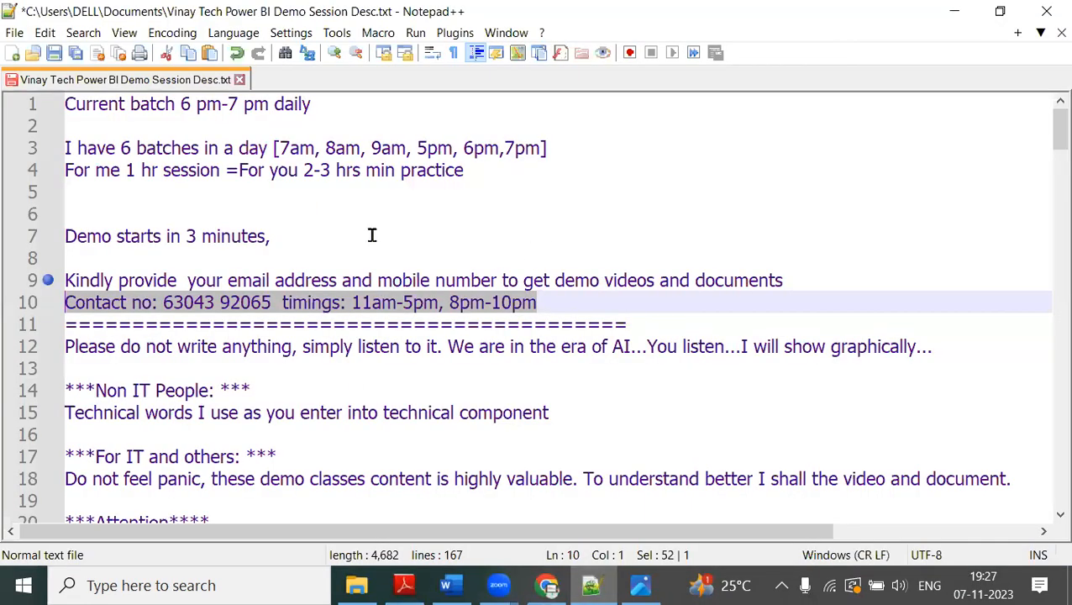
{"action": "left_click_drag", "start_coordinate": [422, 99], "coordinate": [65, 101]}
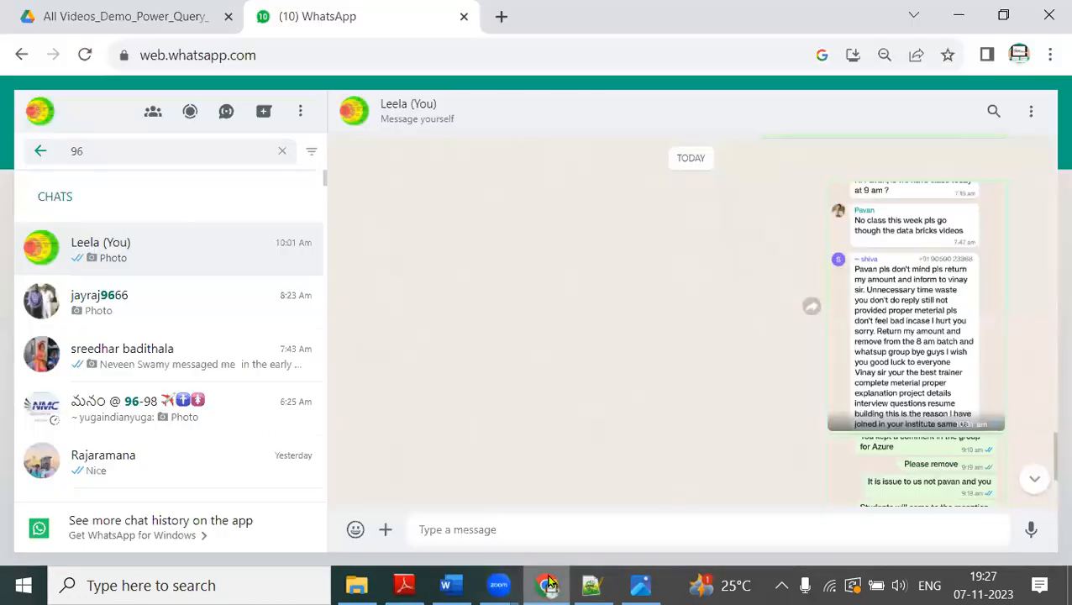
Step: Switch to Chrome, open the bookmarked 6 PM AUG Drive folder in a new tab and look through its class video folders
{"action": "left_click", "coordinate": [546, 585]}
{"action": "left_click", "coordinate": [126, 17]}
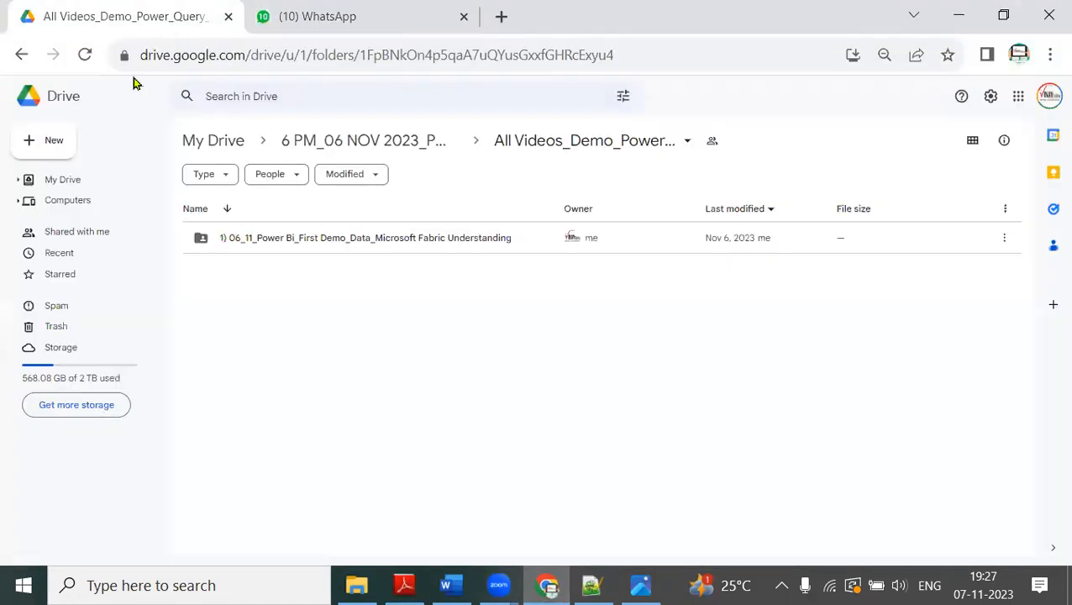
{"action": "left_click", "coordinate": [502, 20]}
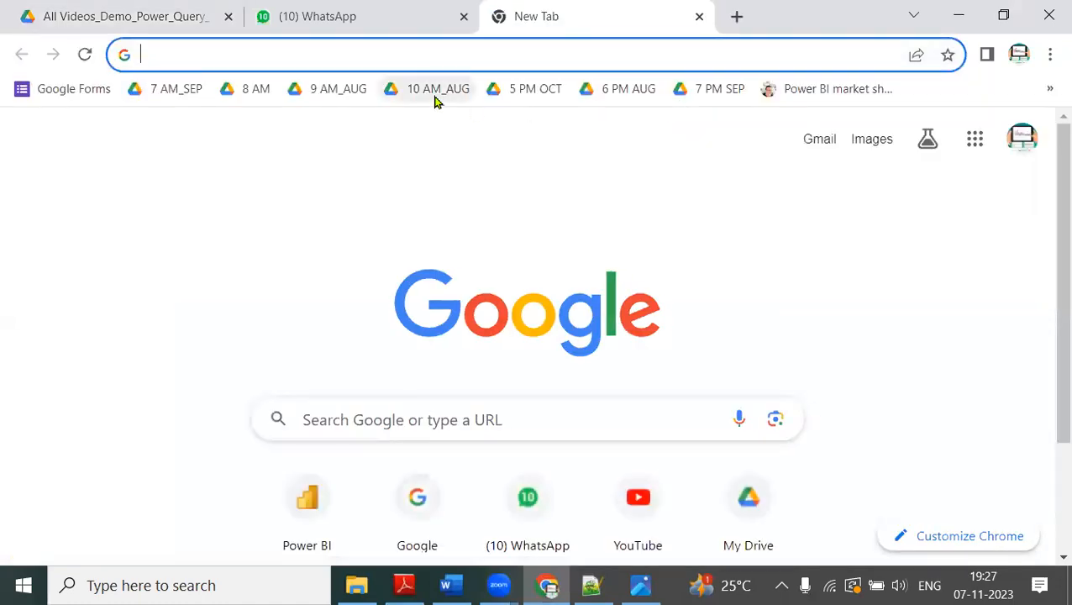
{"action": "left_click", "coordinate": [605, 90]}
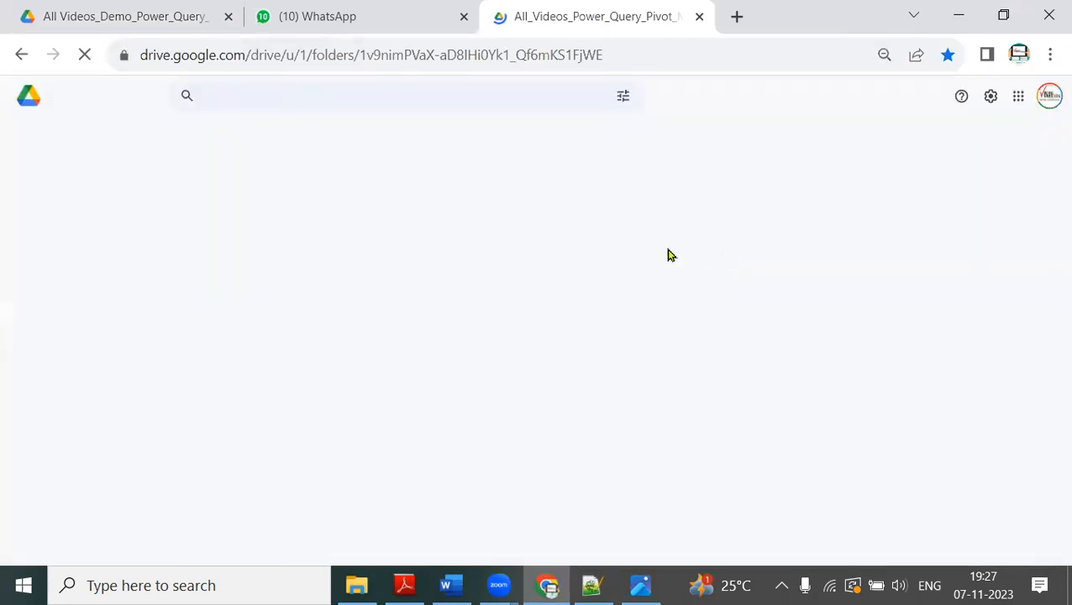
{"action": "scroll", "coordinate": [463, 292], "scroll_direction": "down", "scroll_amount": 5}
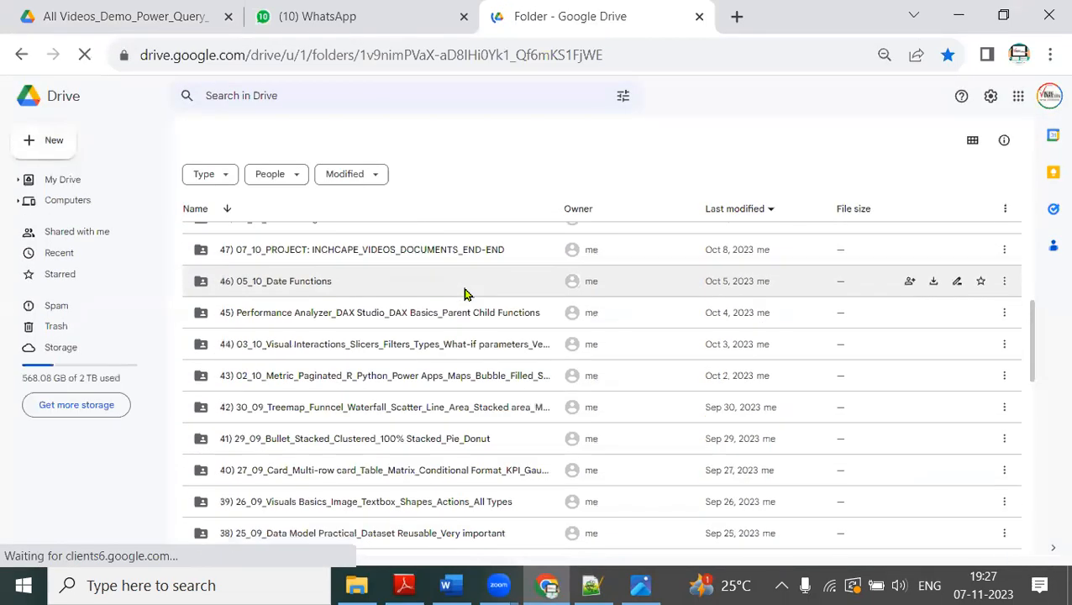
{"action": "scroll", "coordinate": [463, 293], "scroll_direction": "down", "scroll_amount": 5}
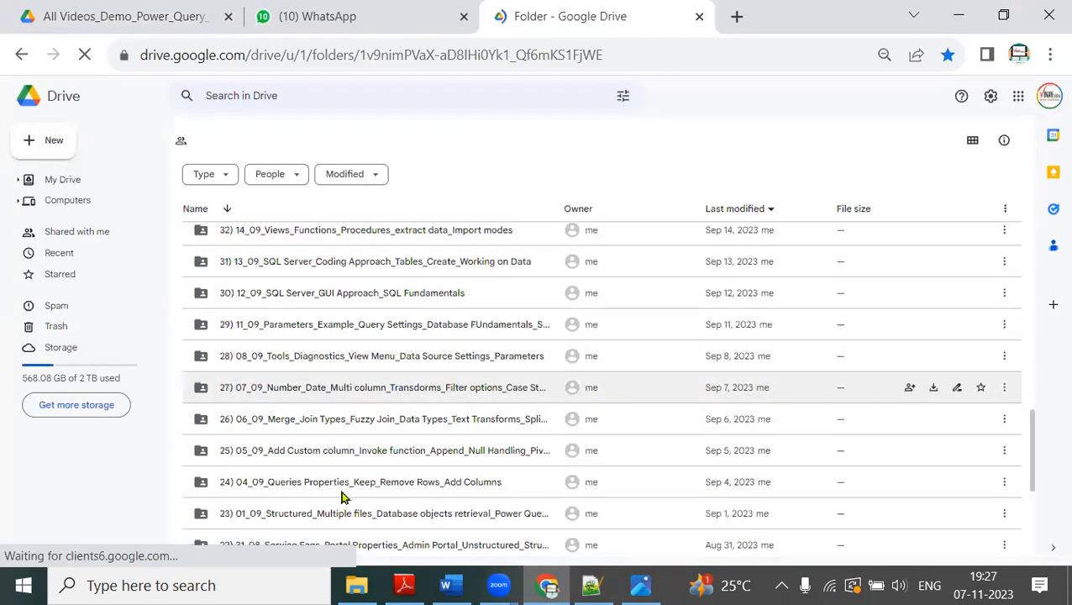